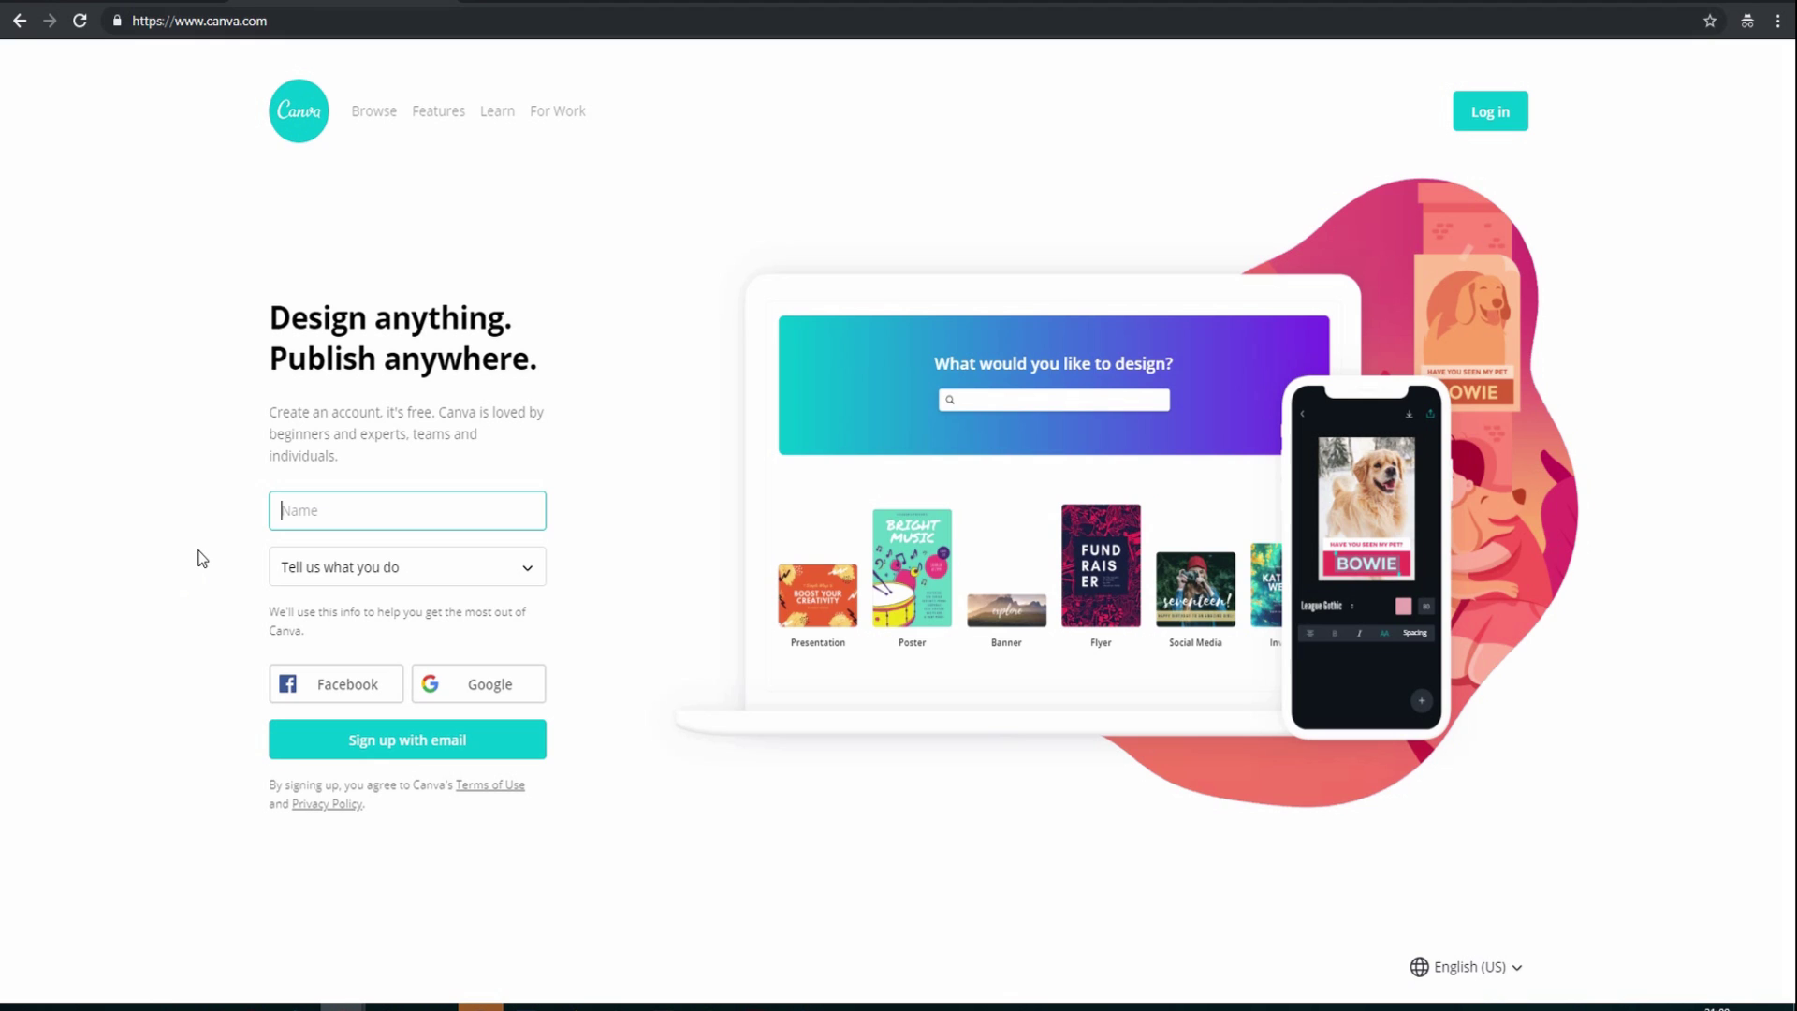
Enter the first name in the Name field and correct its typo
text(Buno)
double_click(291, 513)
click(291, 512)
text(runo)
Choose Student as the role and start signing up with Facebook
click(345, 569)
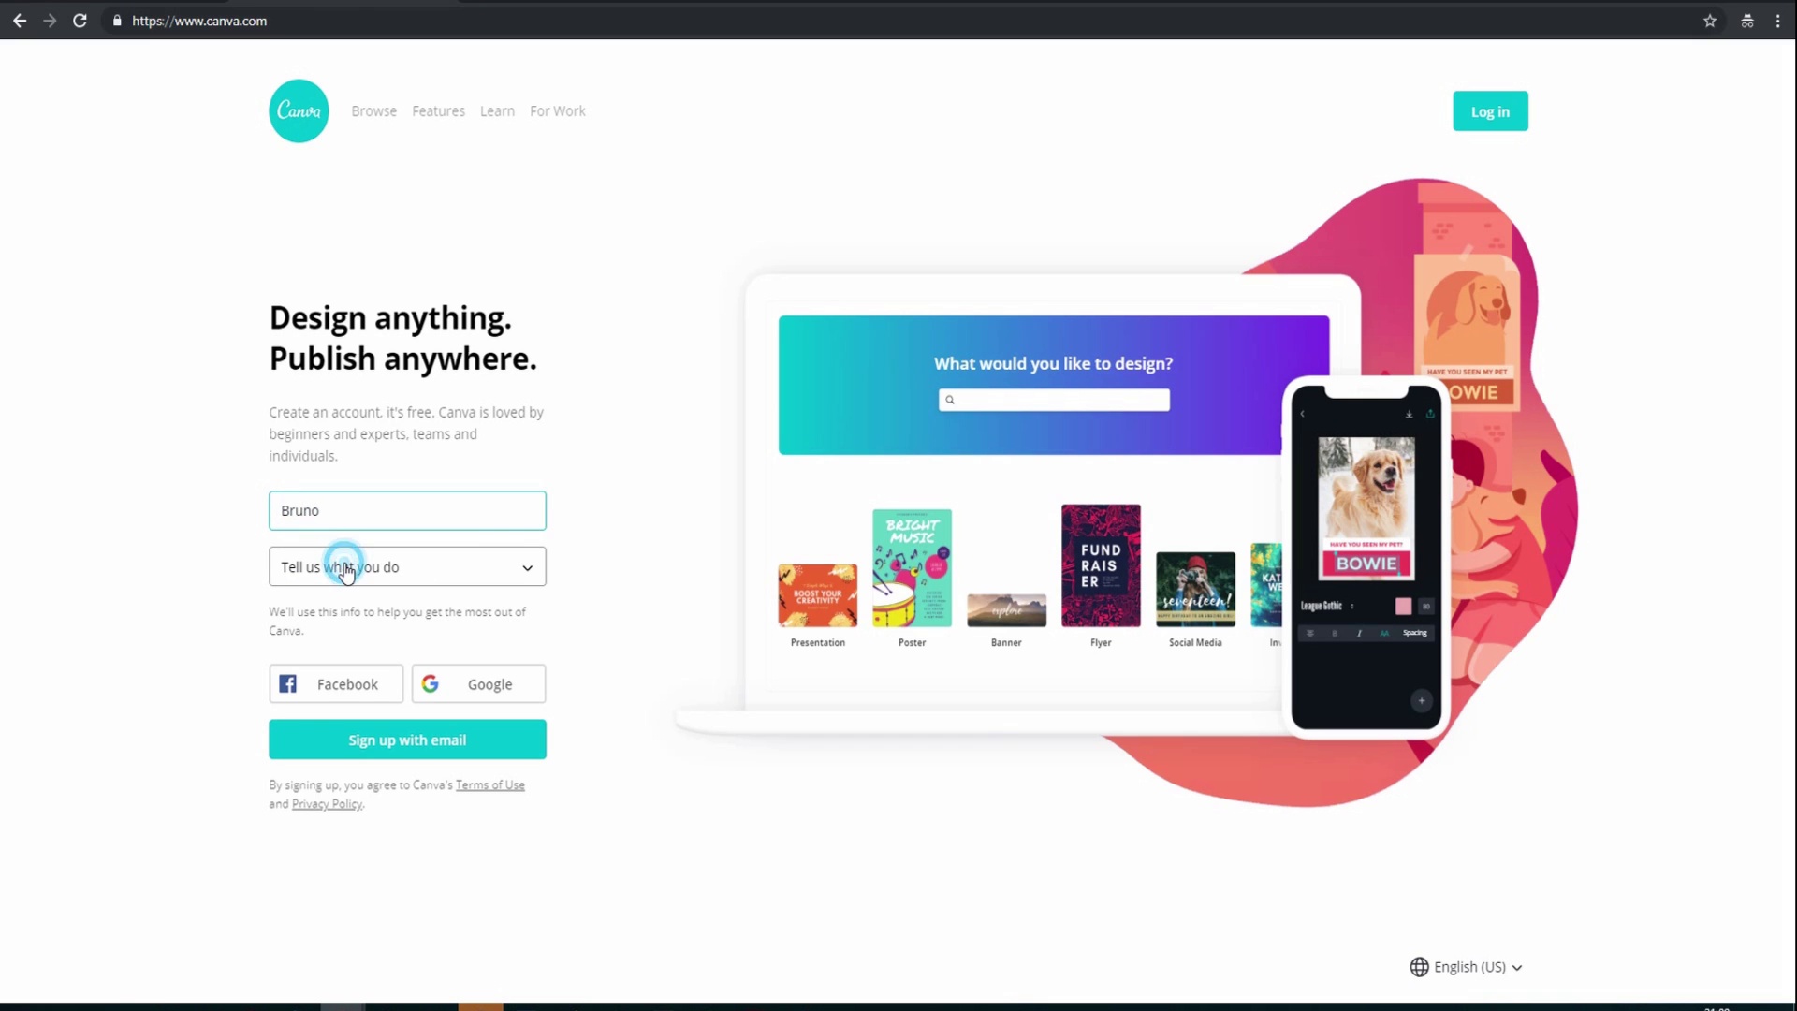
click(344, 605)
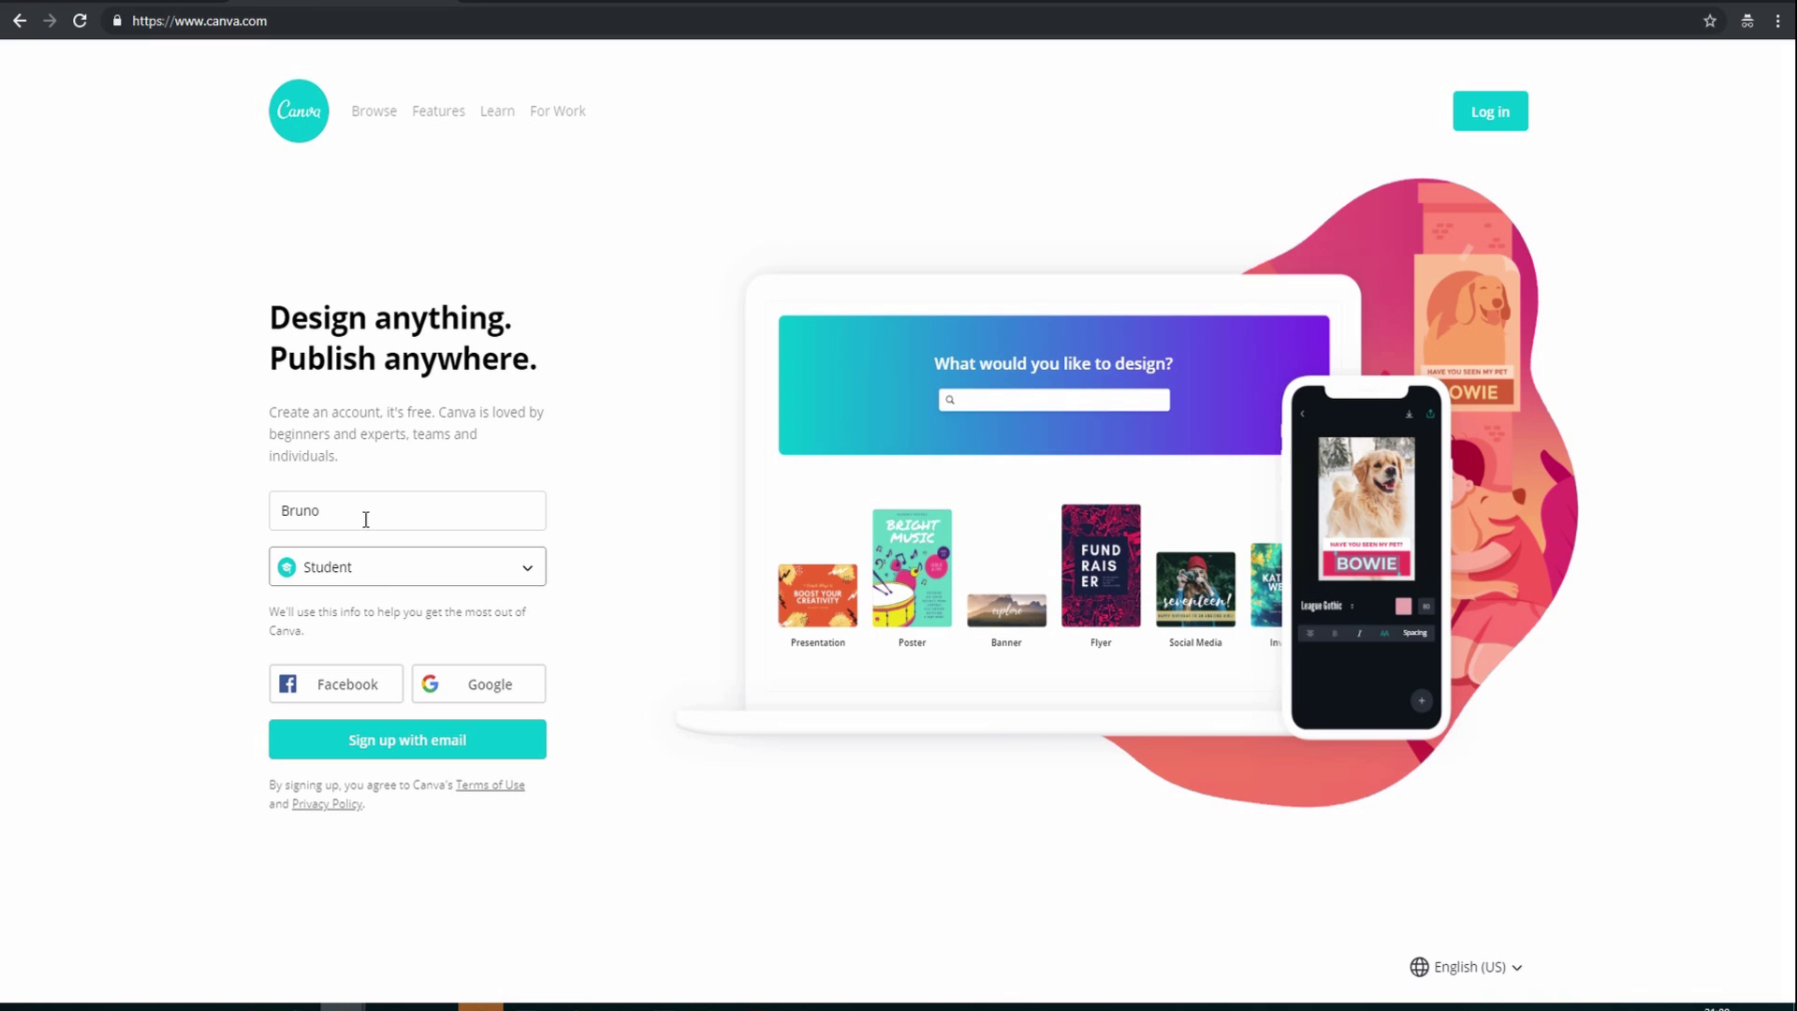
click(380, 571)
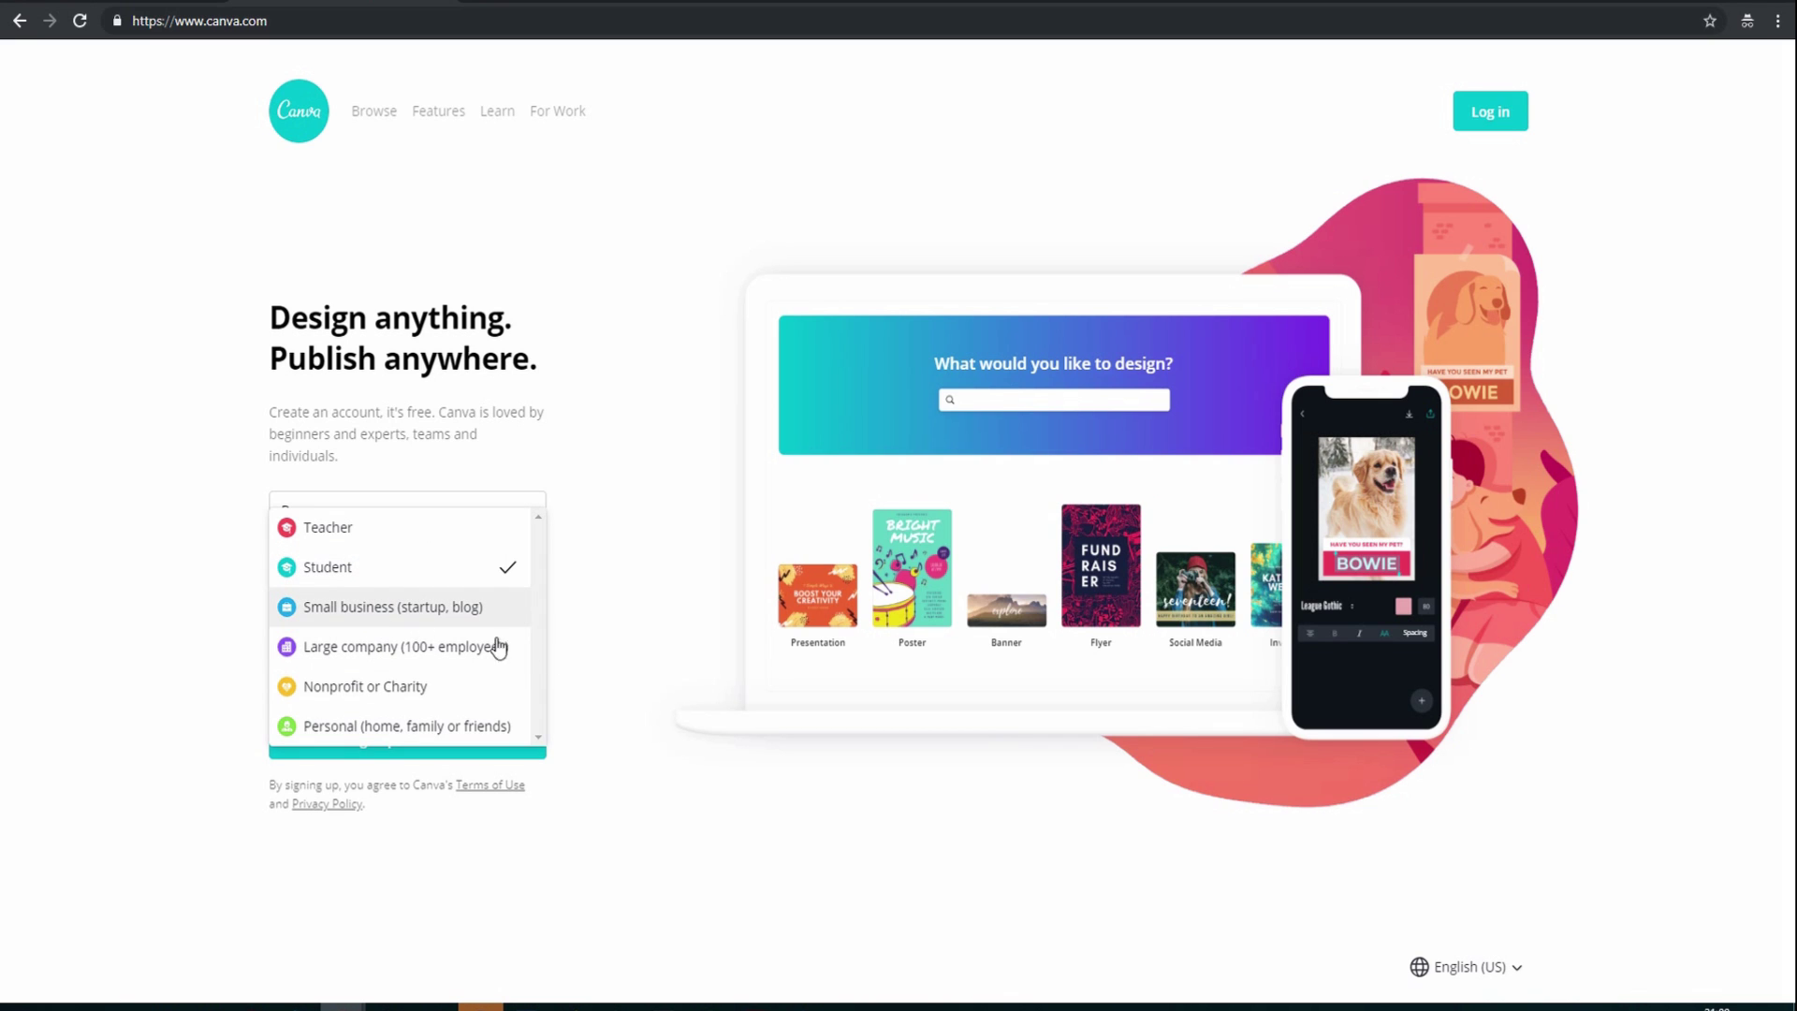
click(601, 672)
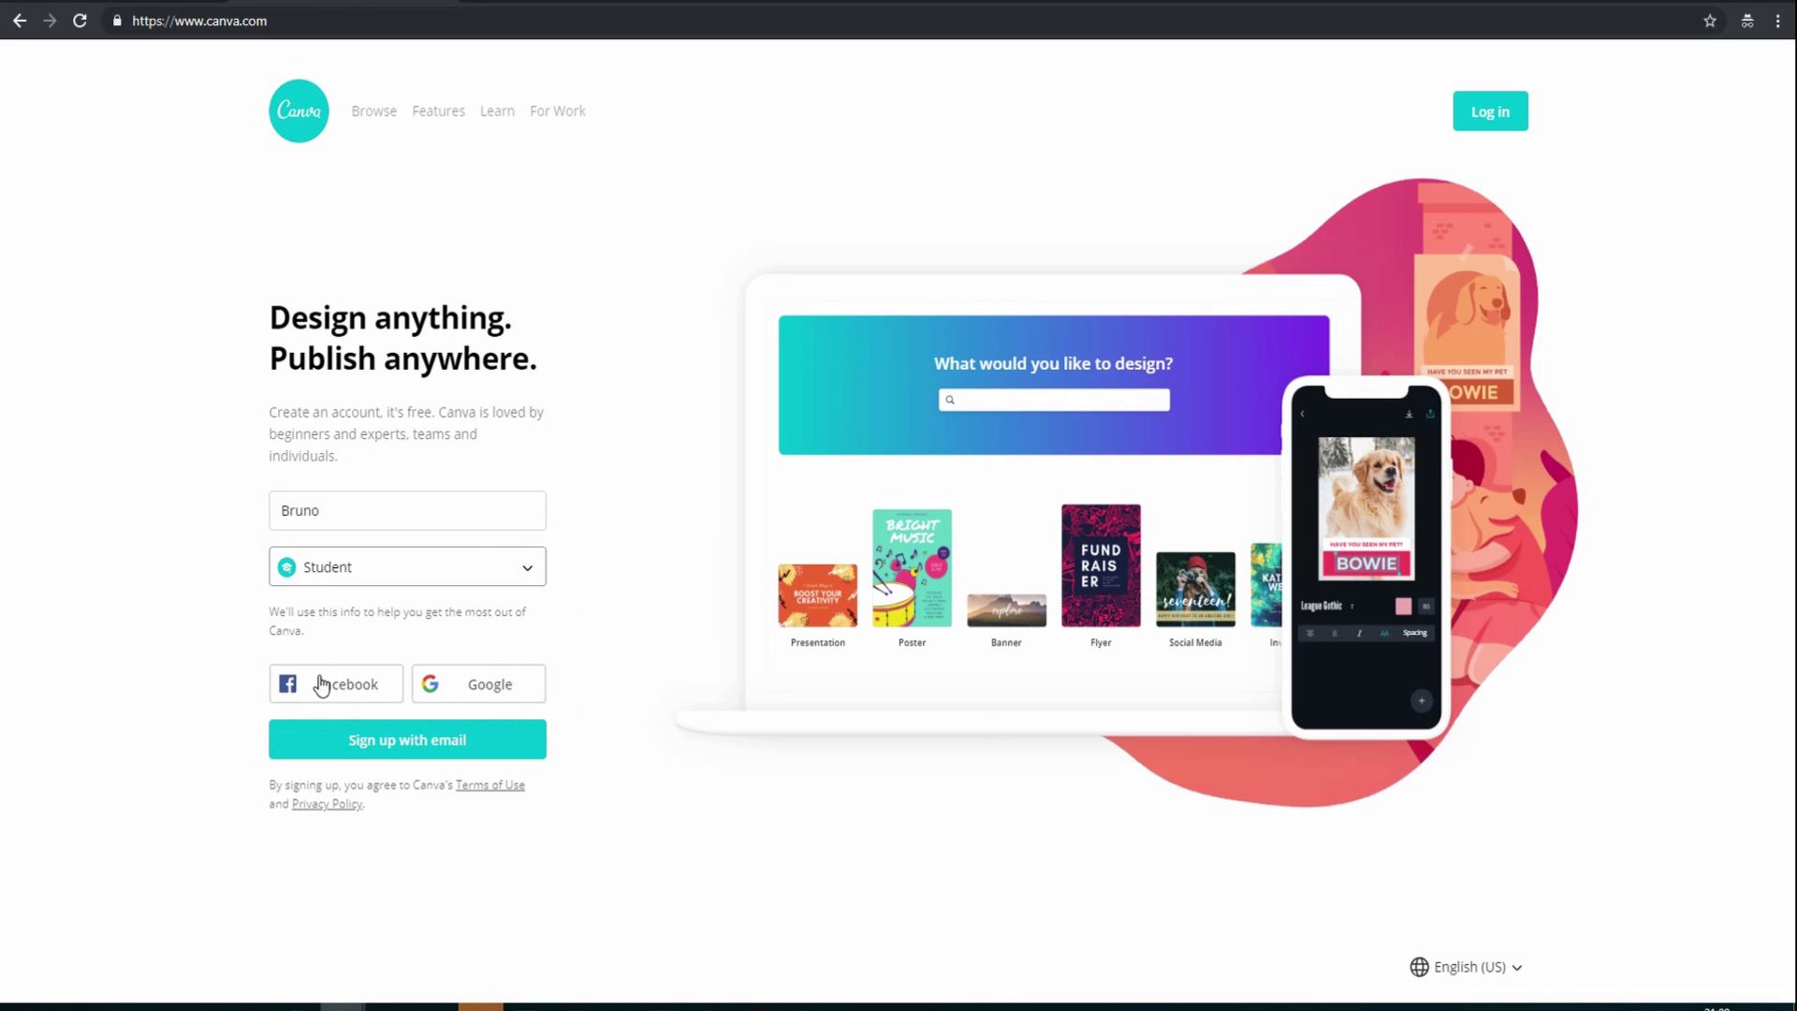
click(321, 684)
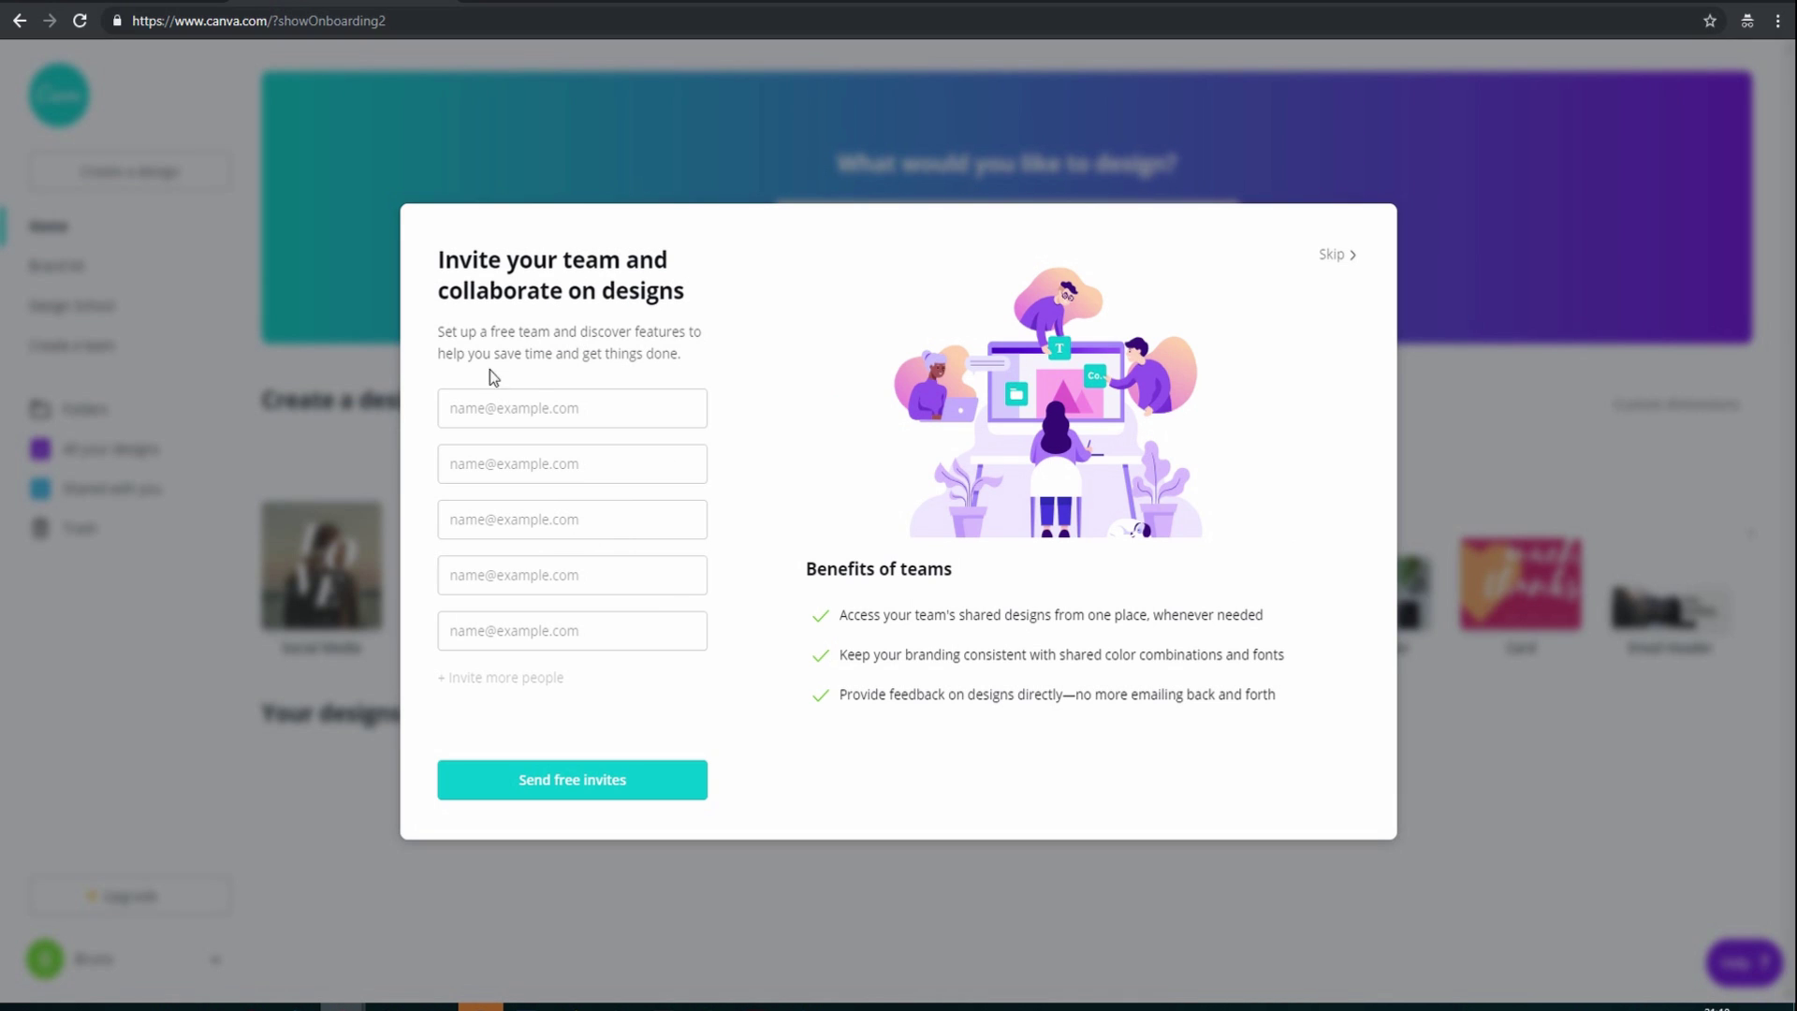
Skip the 'Invite your team' step, leaving the e-mail fields empty
click(461, 408)
click(506, 717)
click(1333, 253)
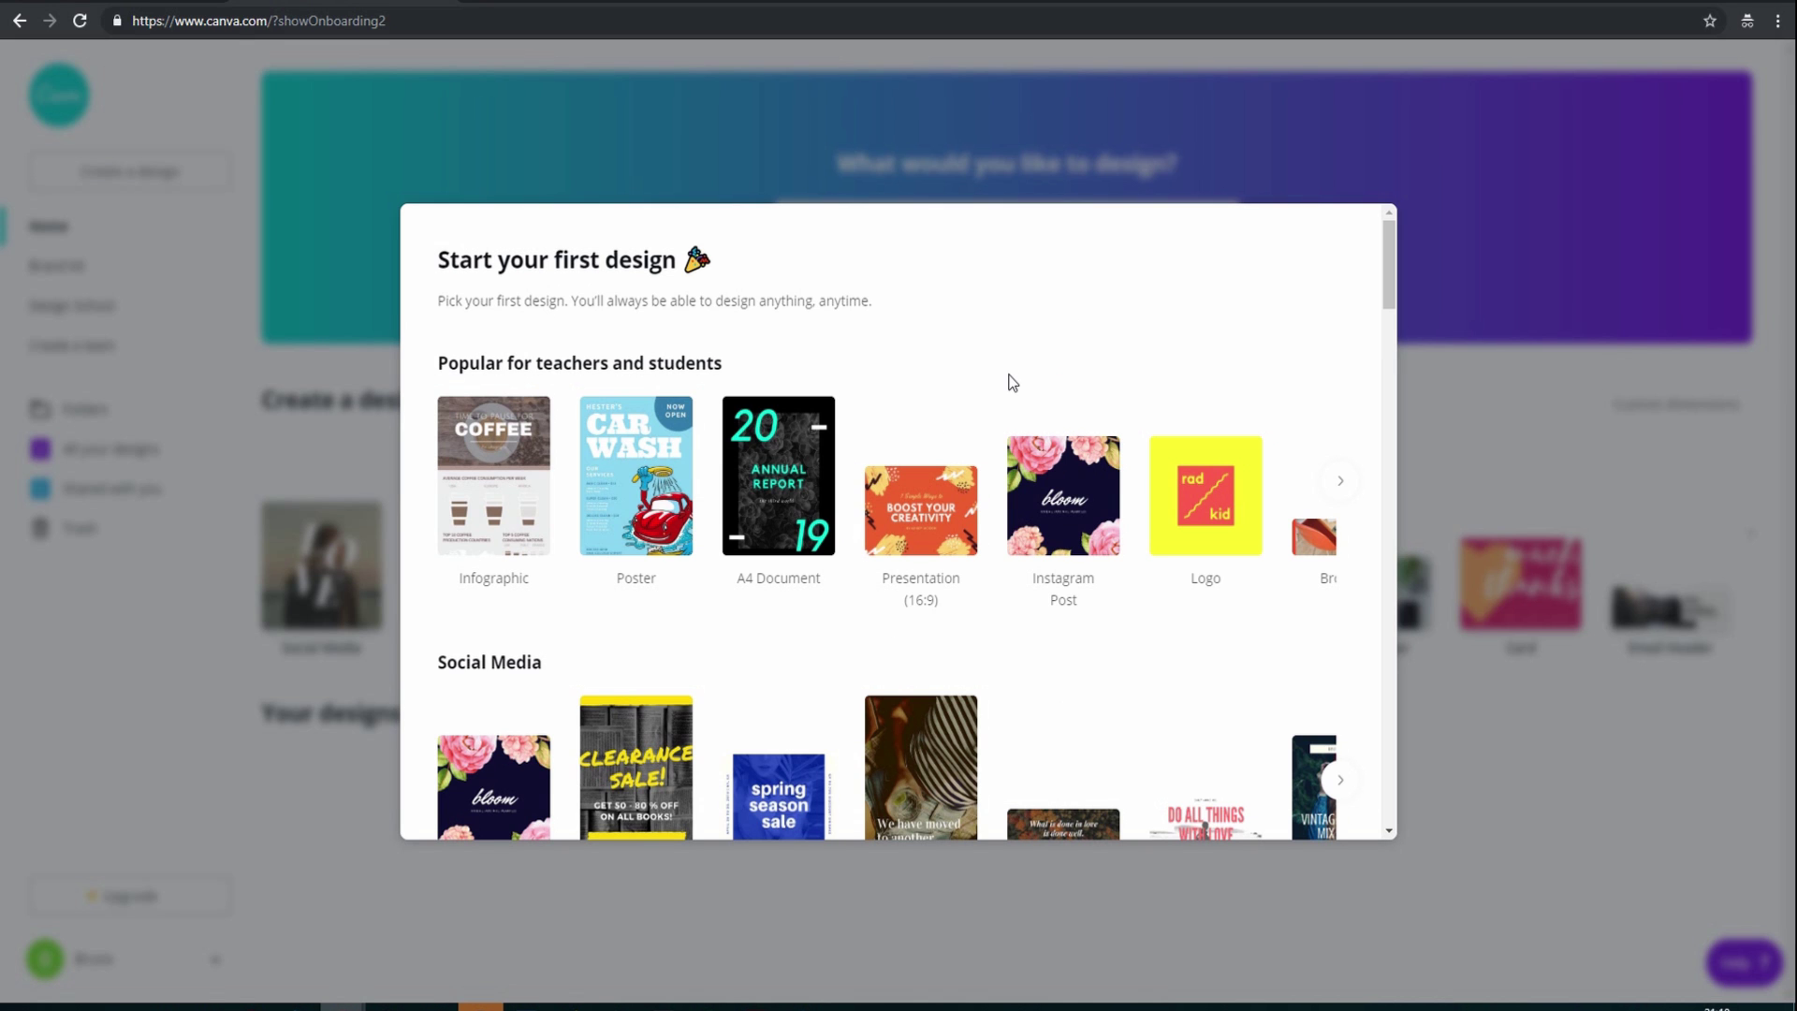
Scroll through the 'Start your first design' types to reach Brochure
scroll(1011, 382, down, 3)
scroll(1012, 382, up, 3)
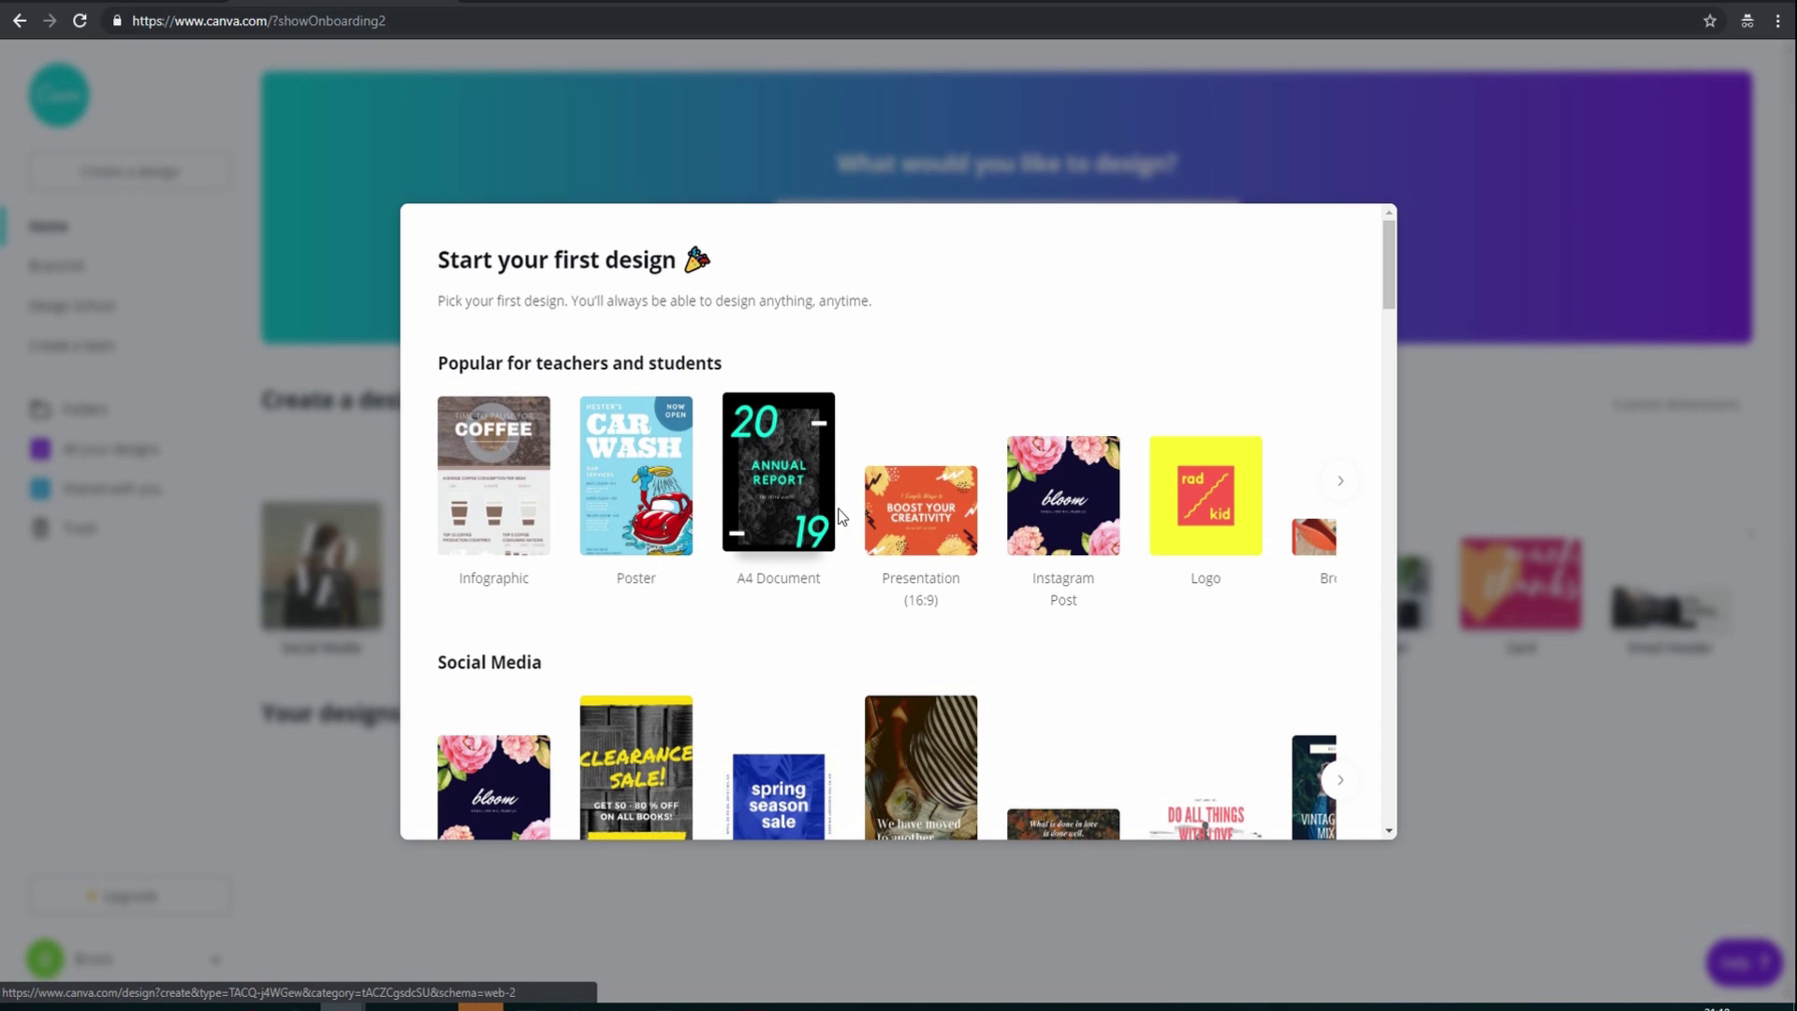
scroll(845, 518, down, 3)
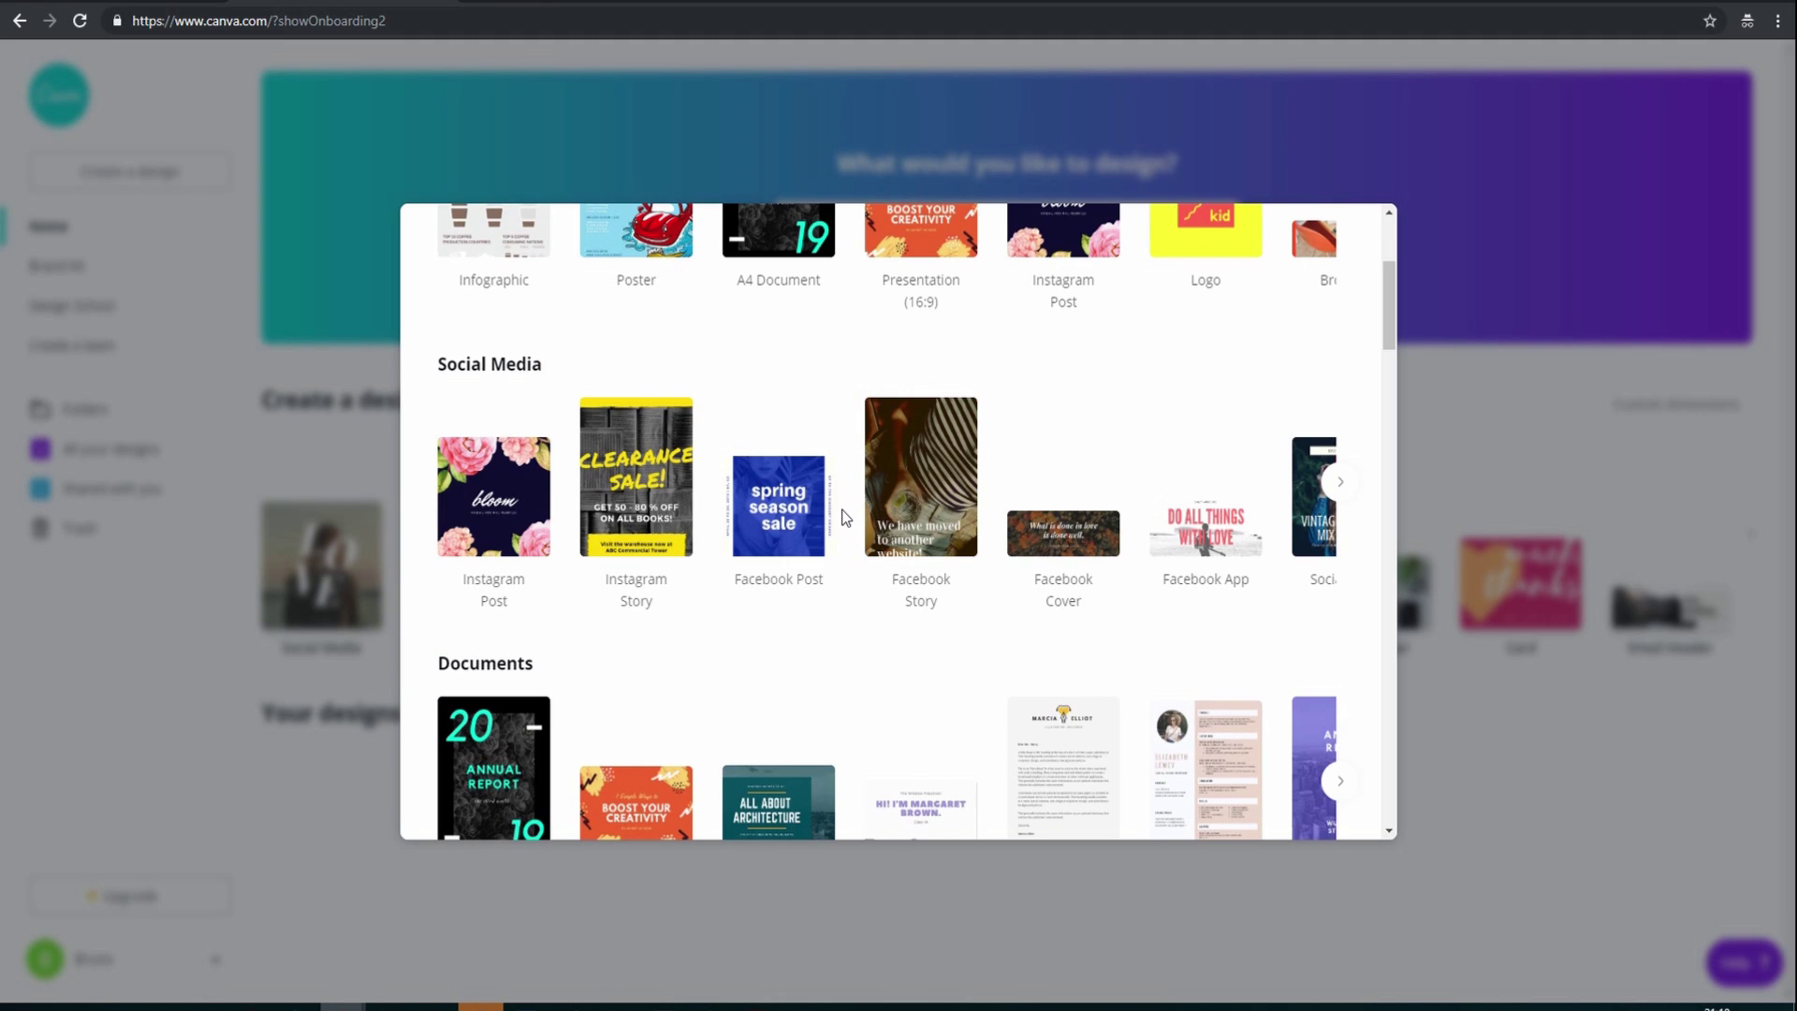
scroll(845, 517, down, 2)
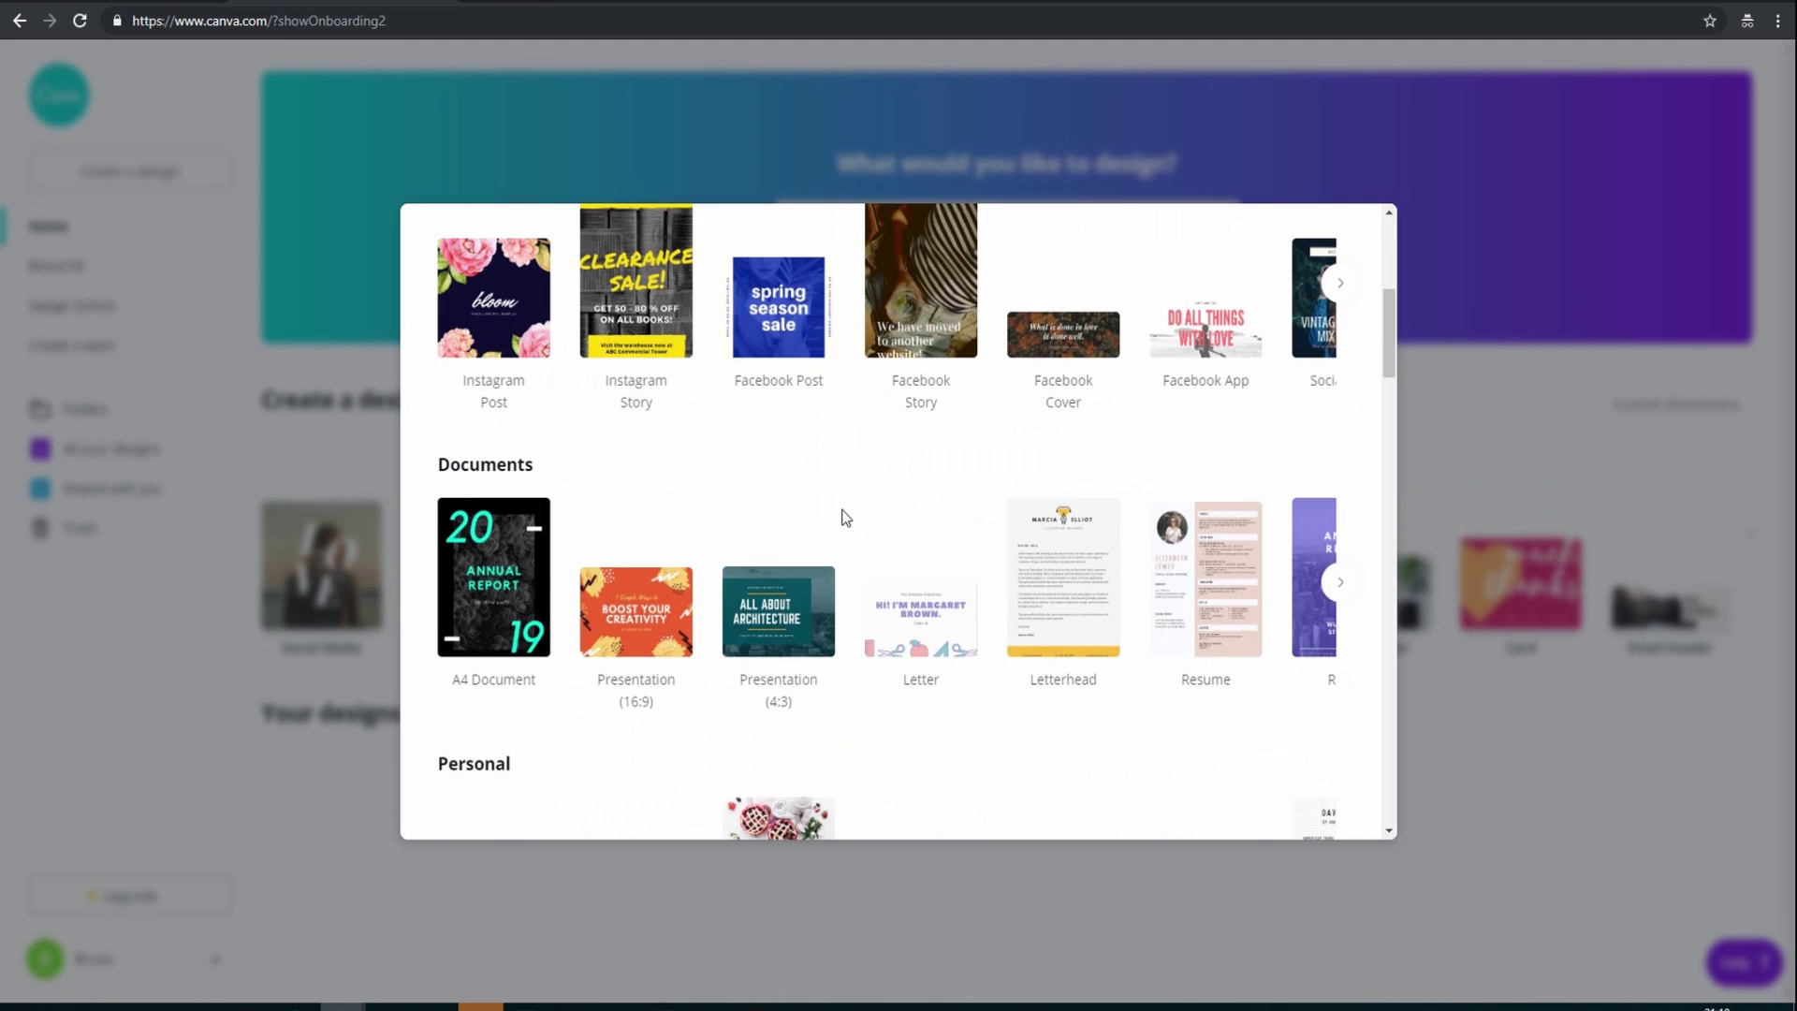
scroll(845, 517, down, 4)
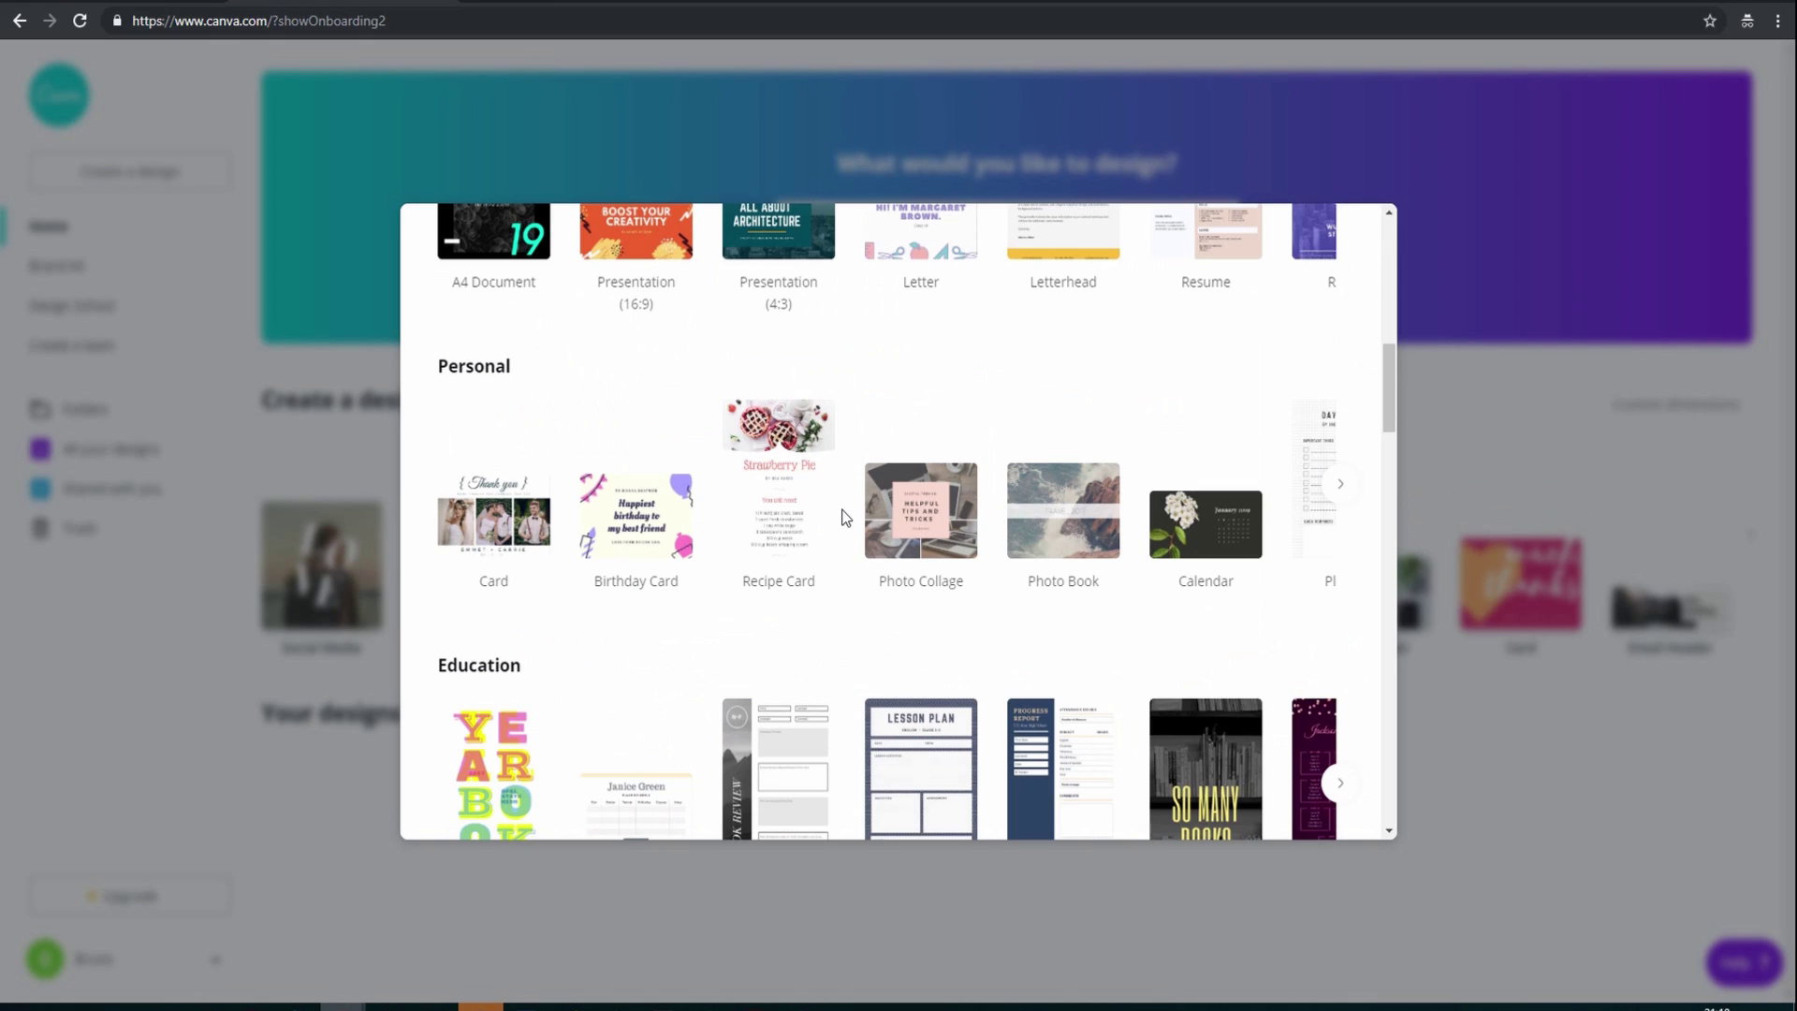
scroll(845, 518, down, 4)
scroll(845, 517, down, 4)
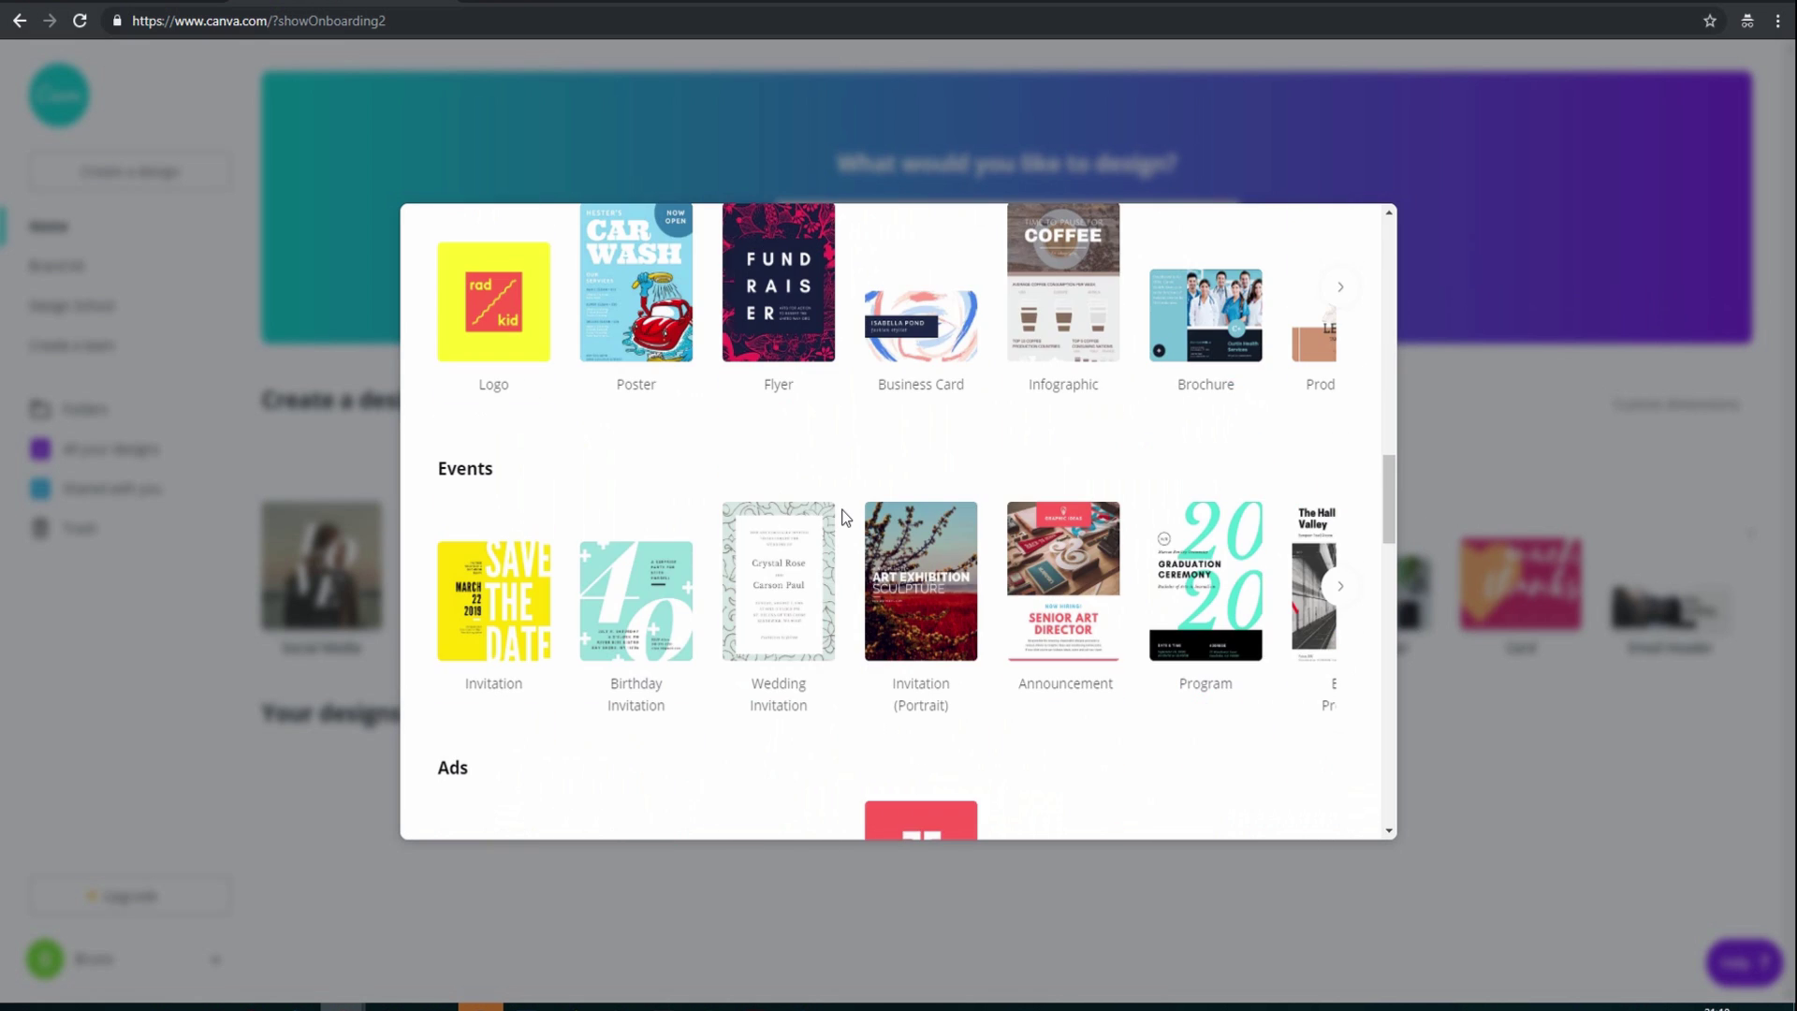
scroll(845, 518, up, 1)
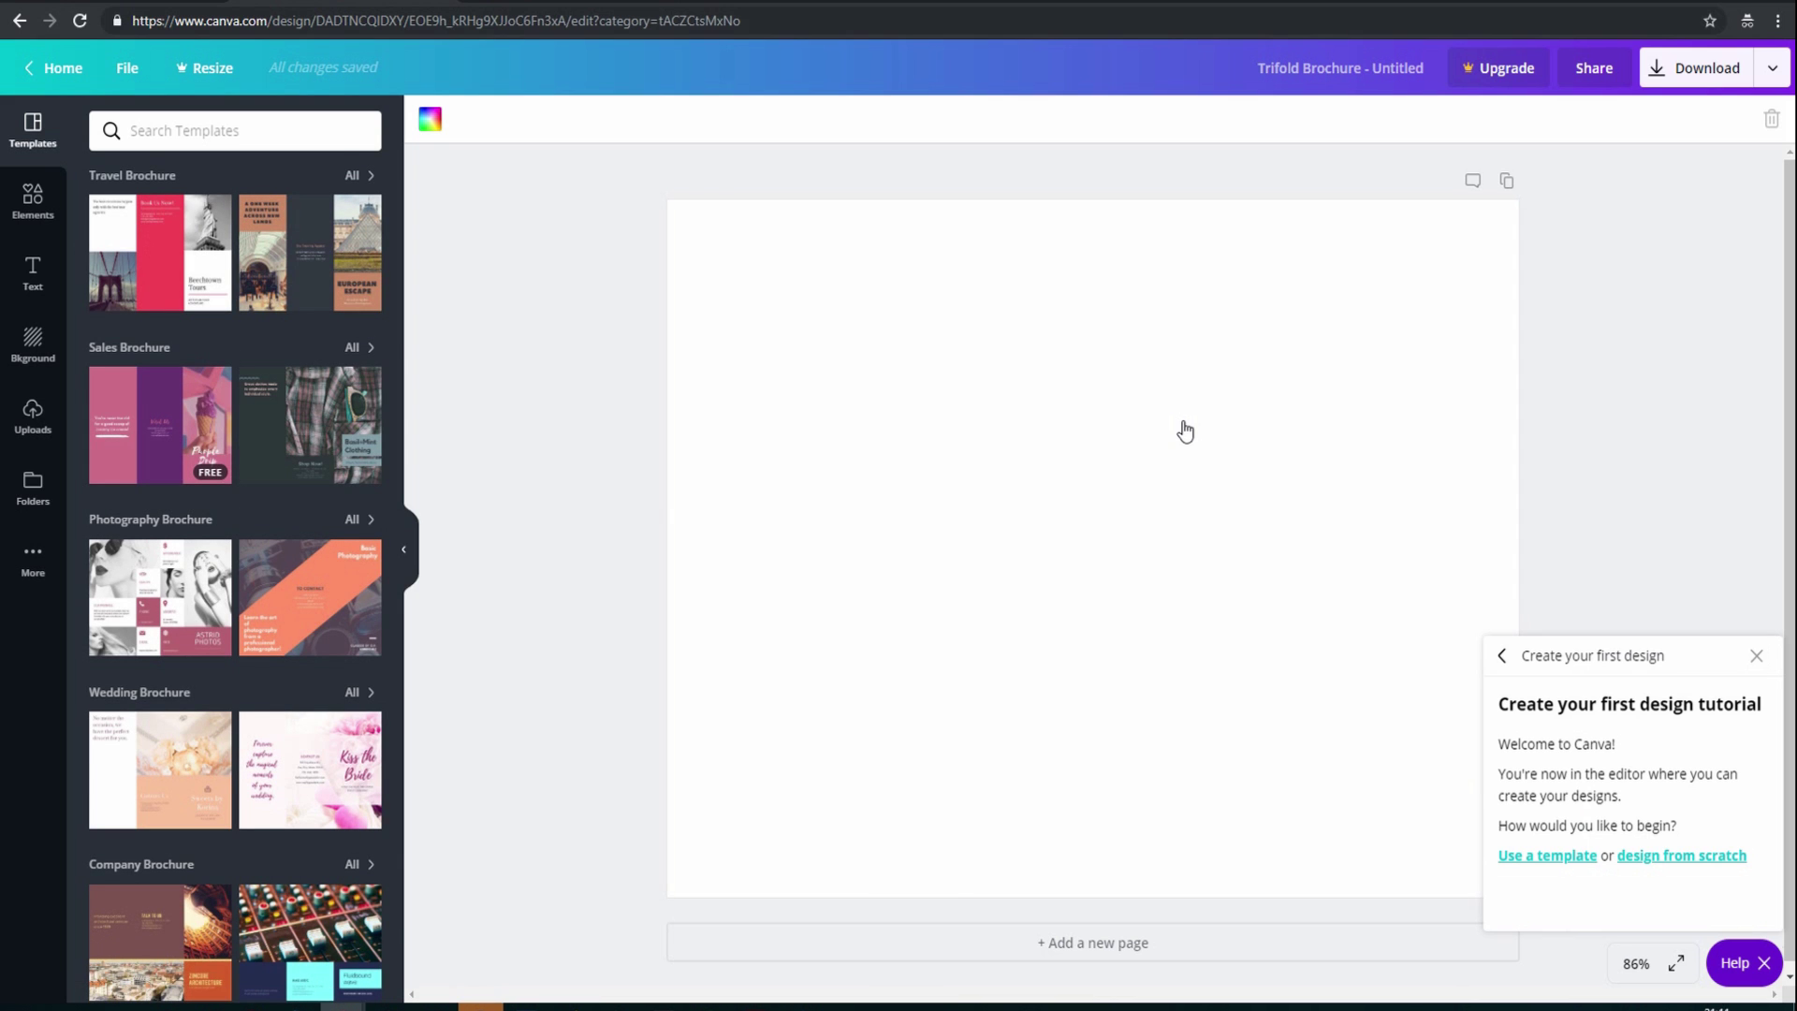
Apply the Pacific Northwest University Brochure's first page and close the tutorial panel
mouse_move(202, 431)
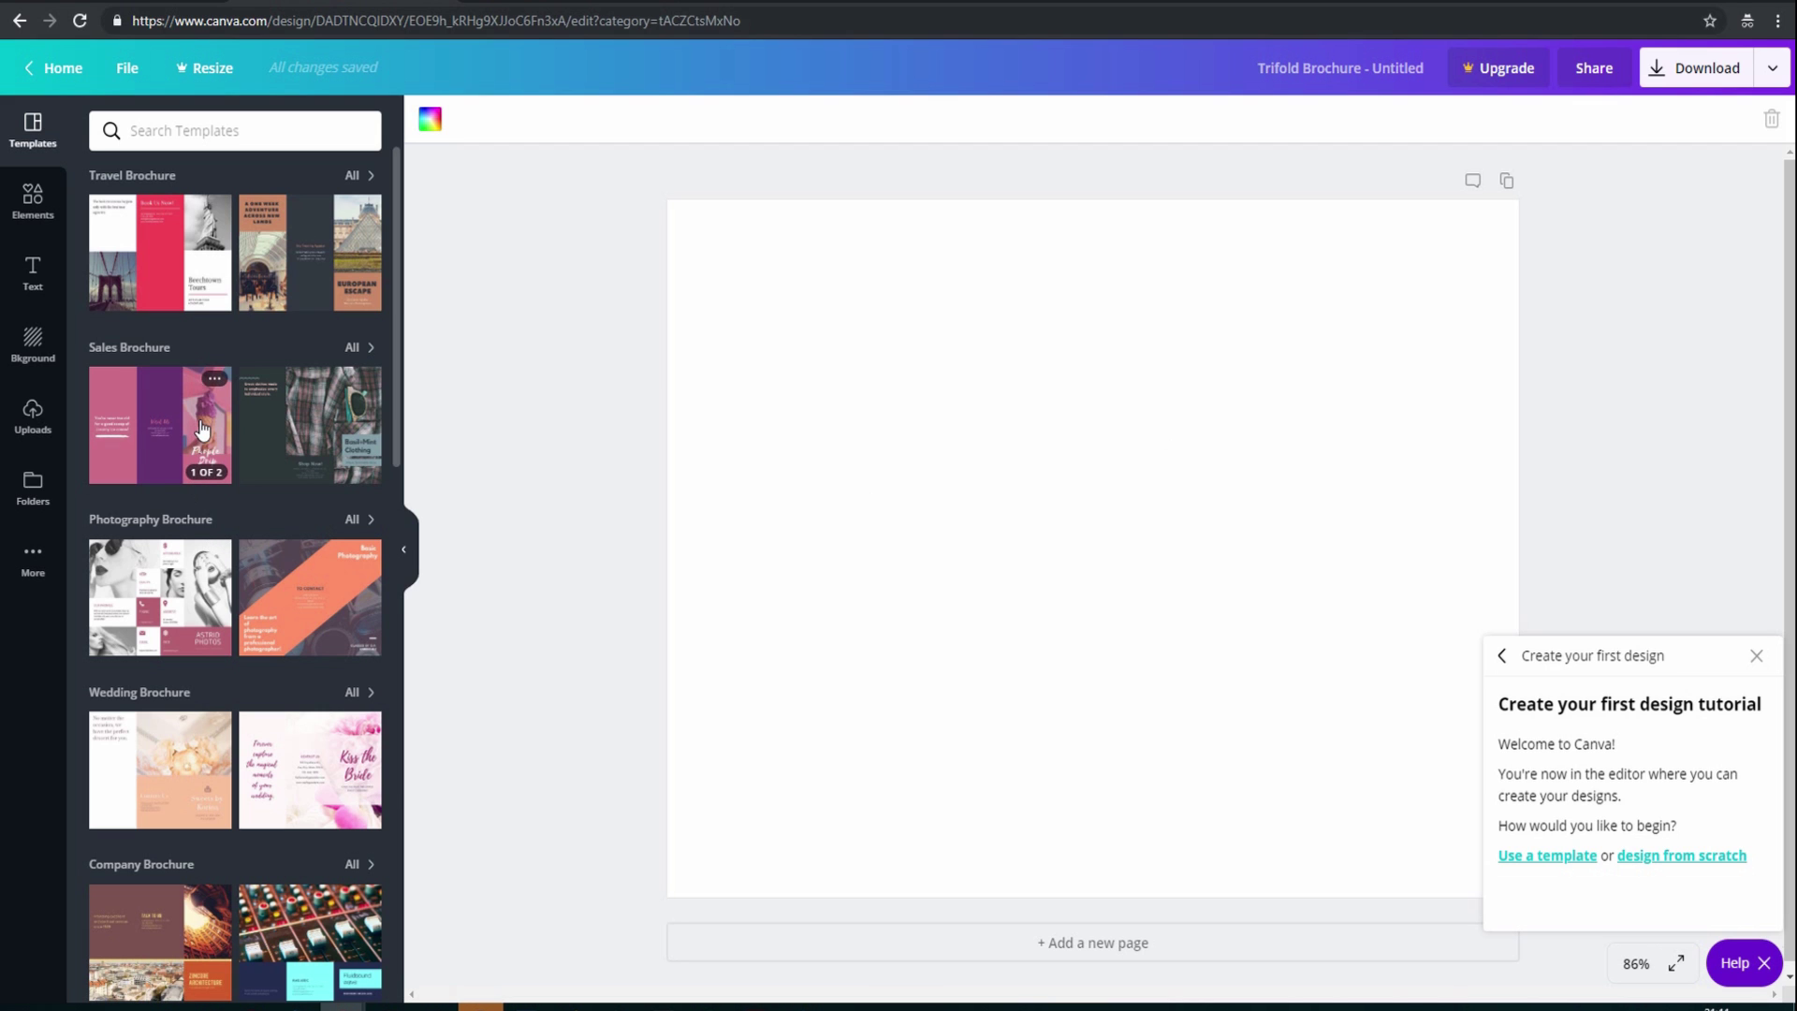
scroll(215, 432, down, 8)
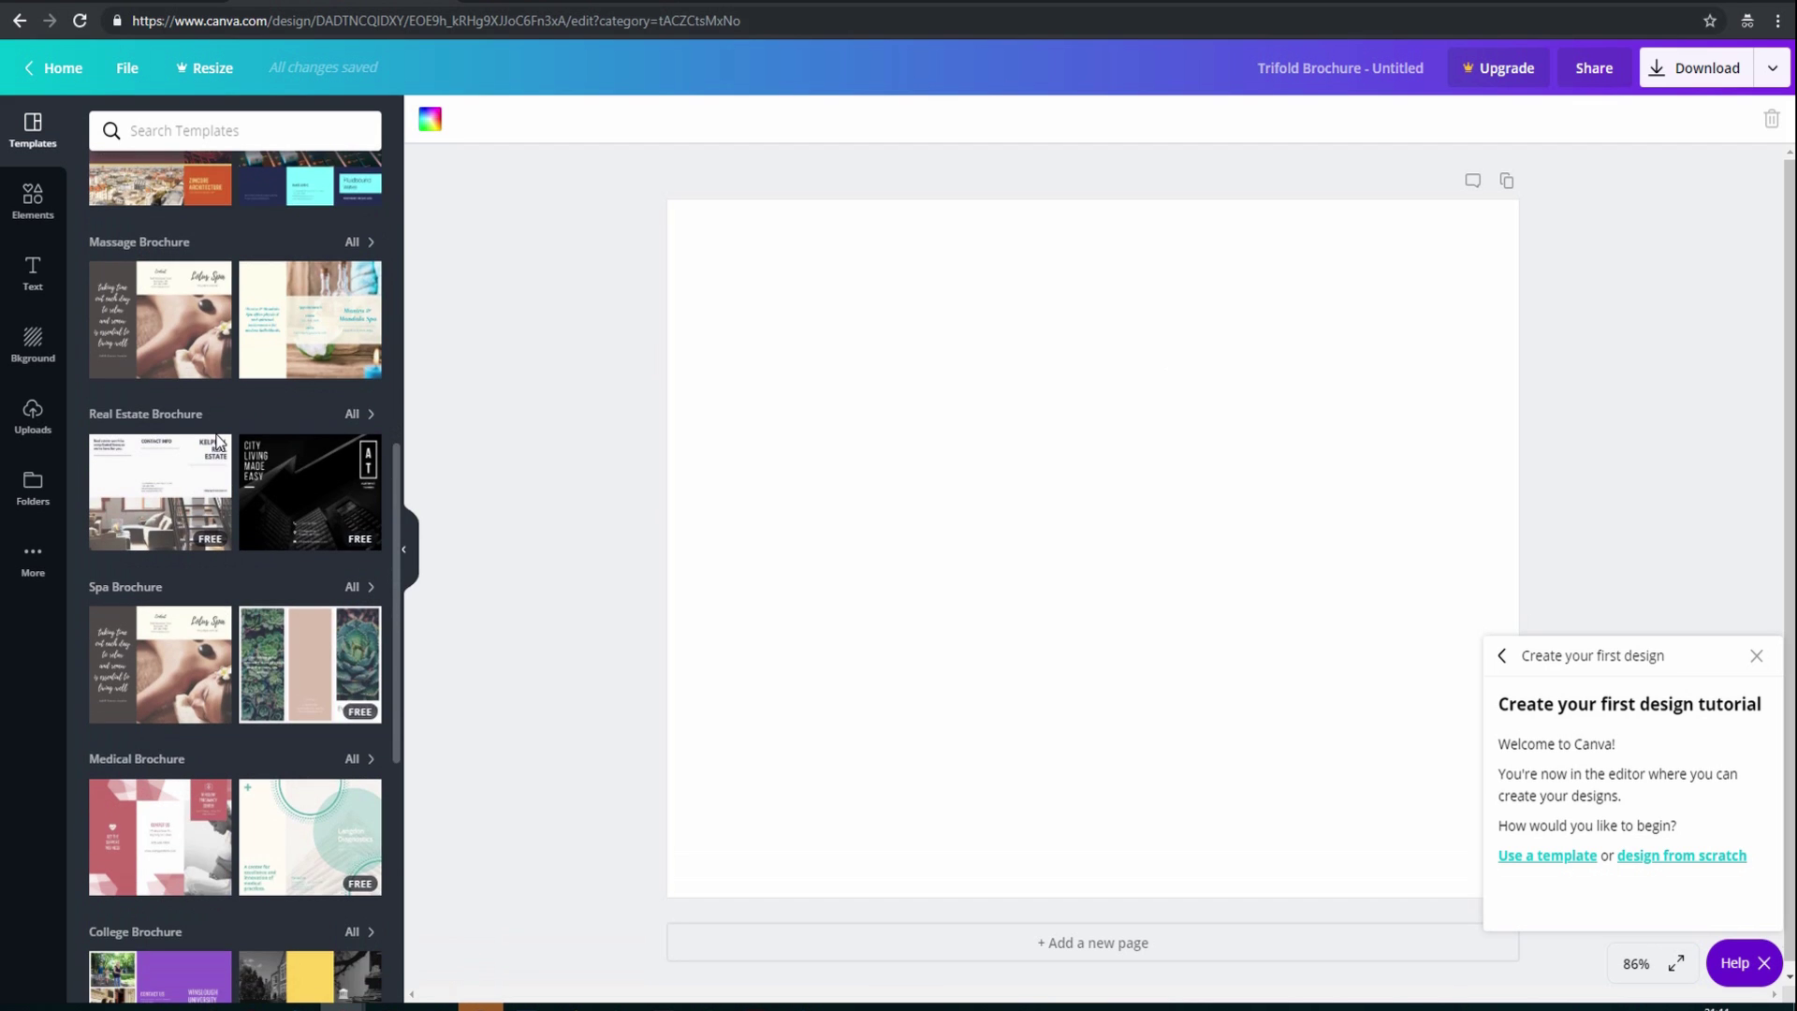
scroll(215, 433, down, 4)
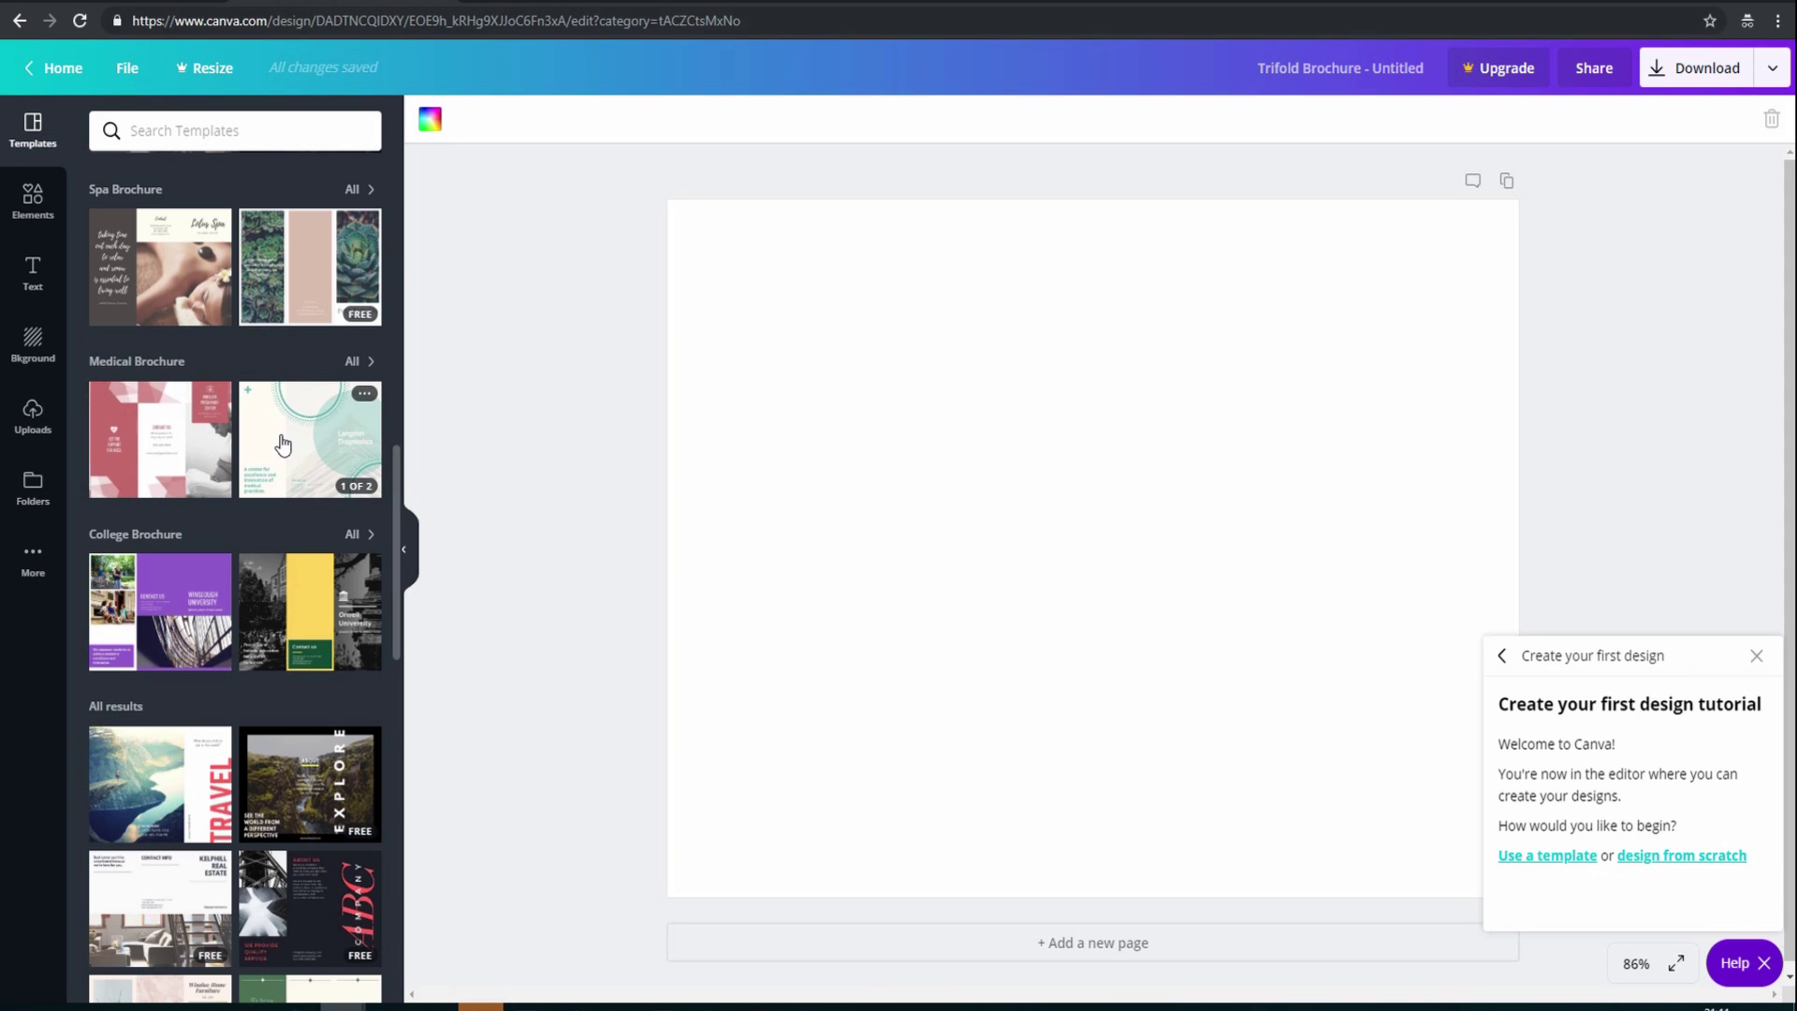
click(170, 588)
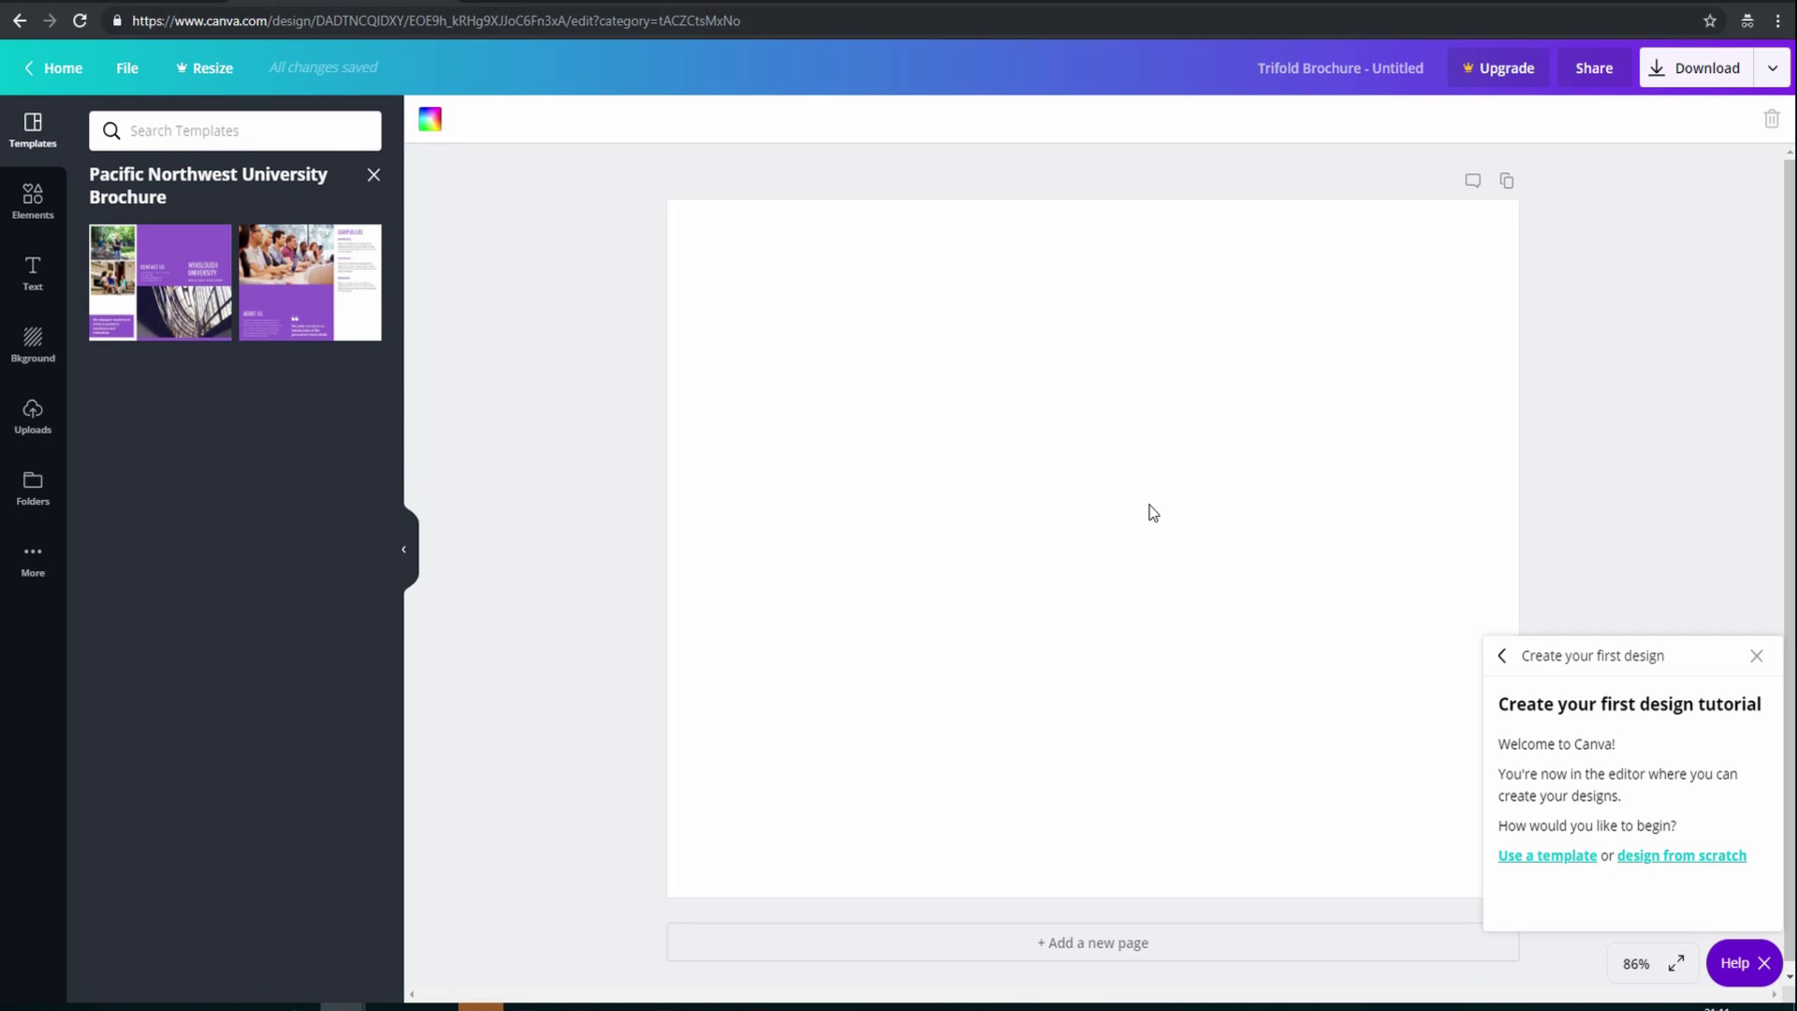
click(188, 278)
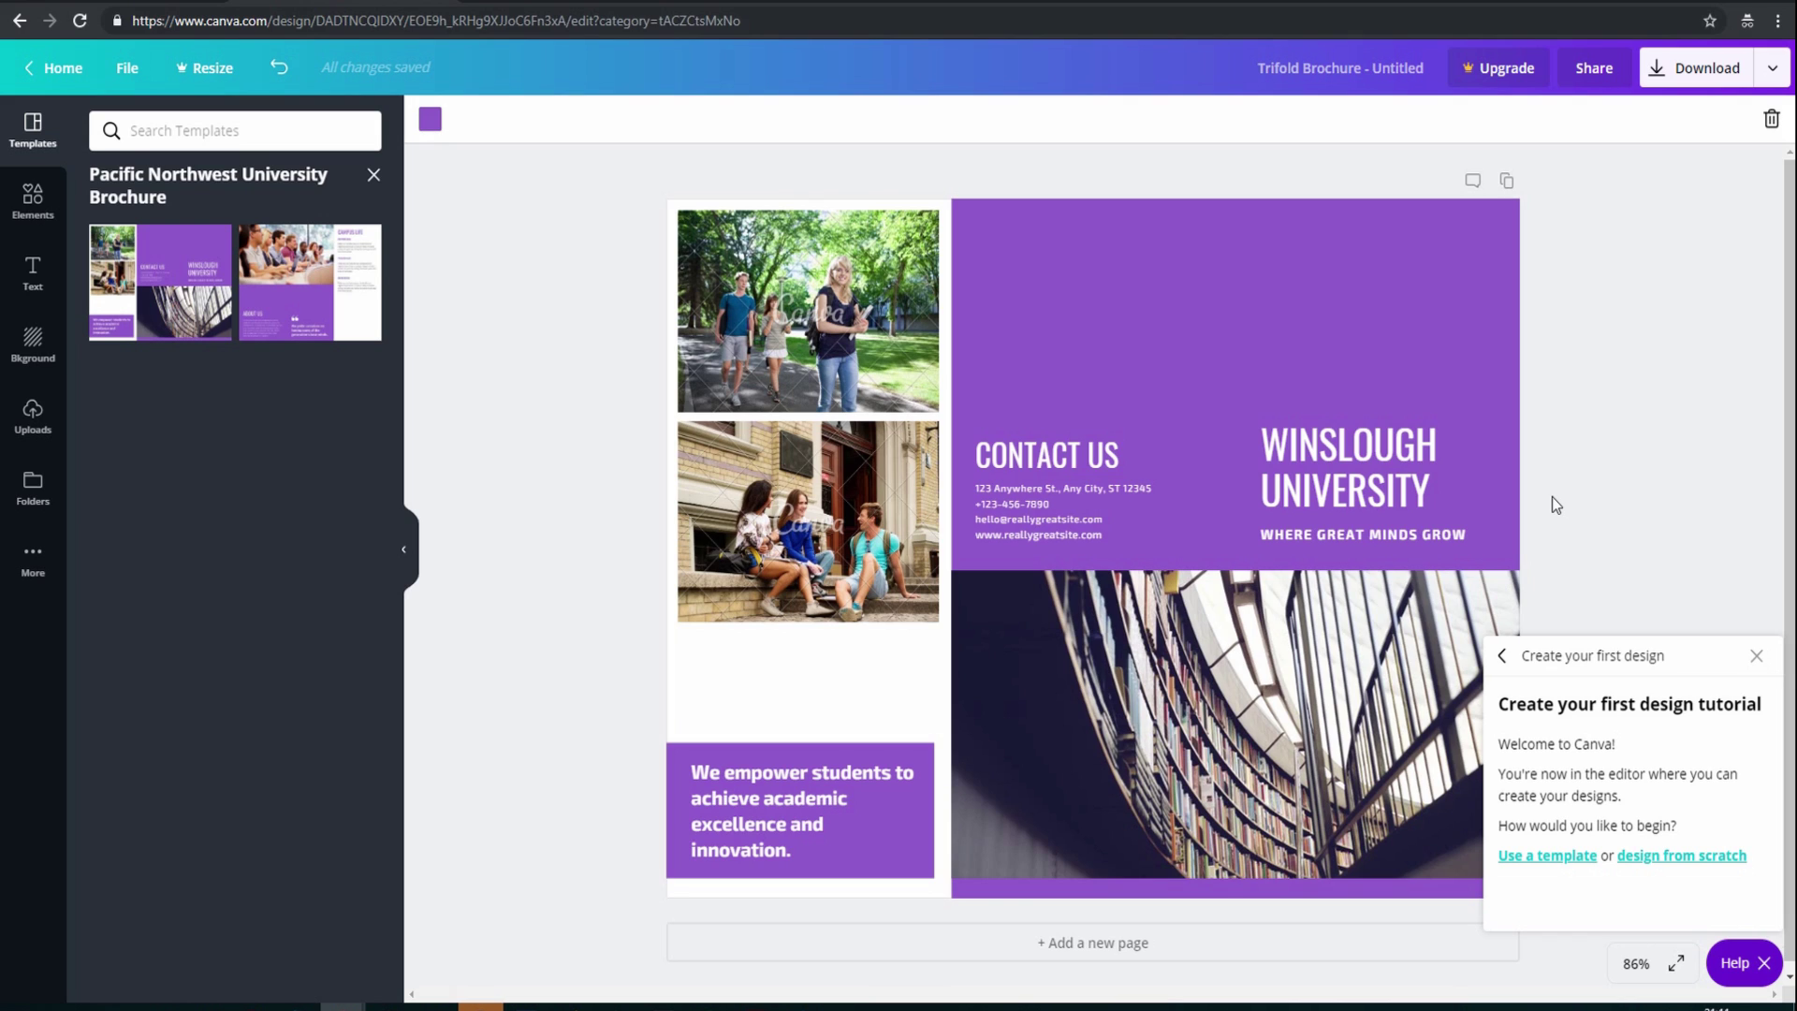
click(1552, 496)
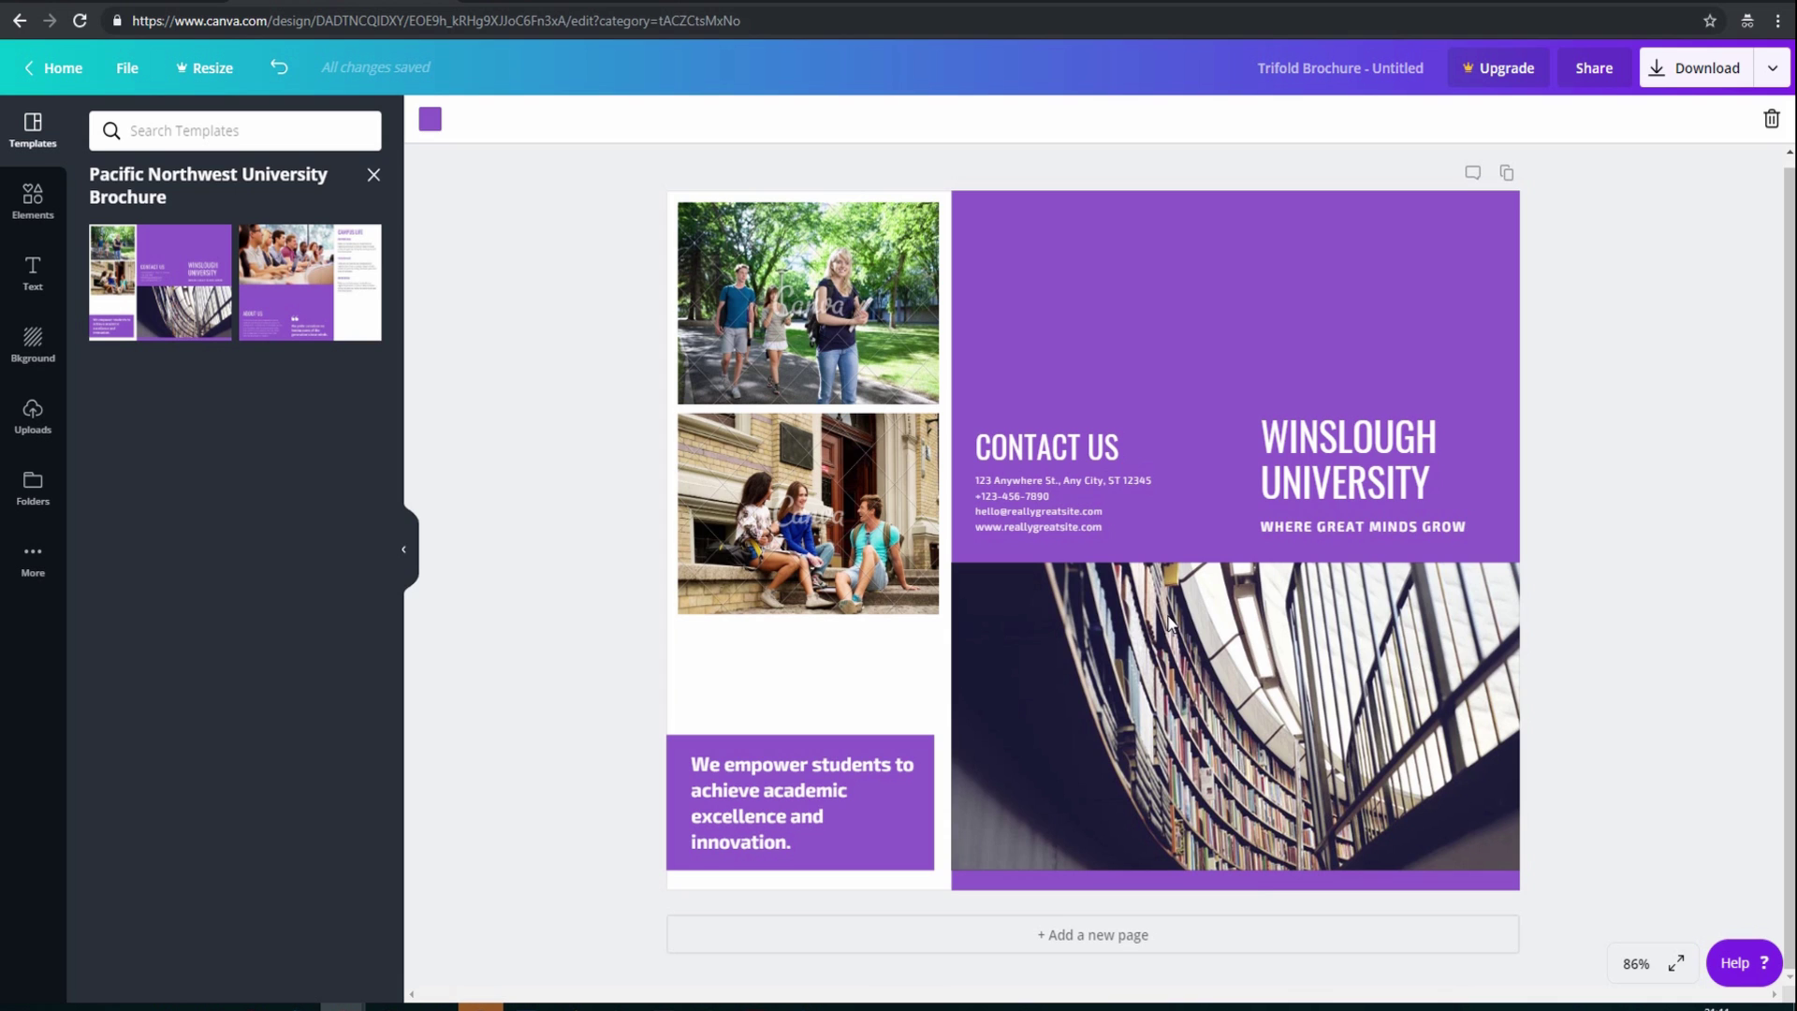
Move the bookshelf library photo down to line up under the purple panel
click(1168, 620)
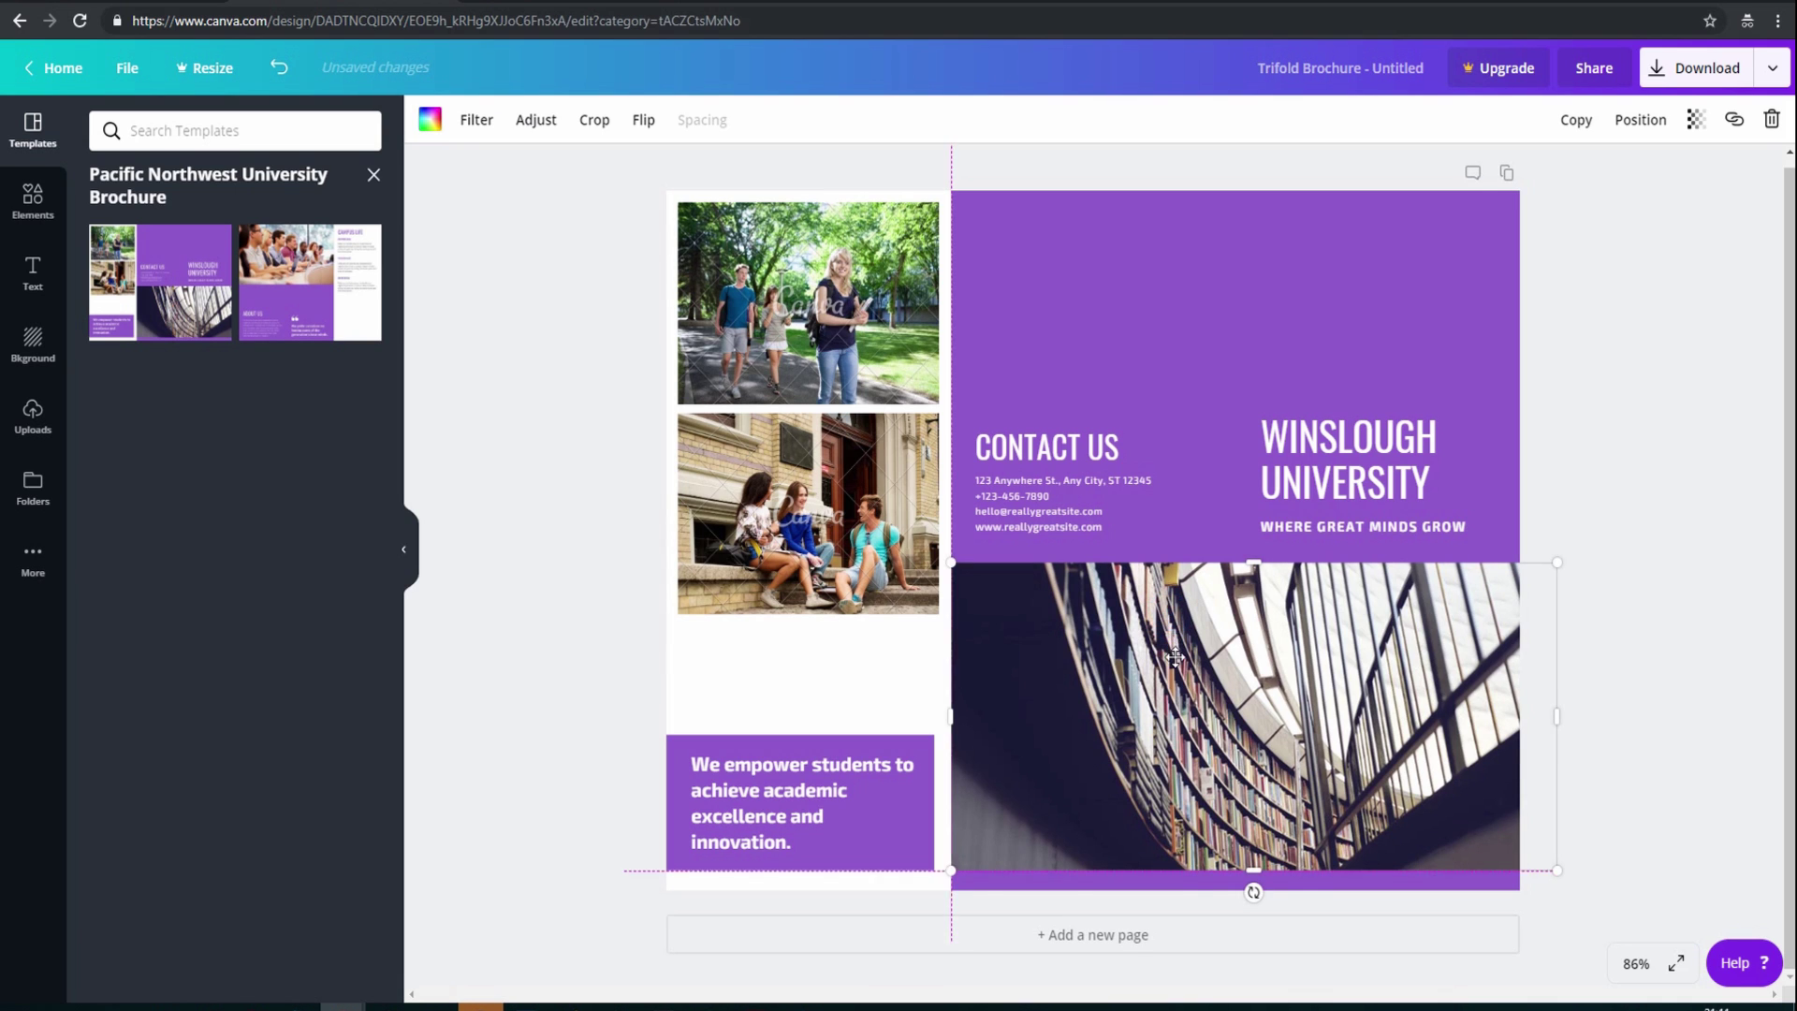
mouse_move(1168, 615)
mouse_down()
mouse_move(1156, 695)
mouse_move(1224, 619)
mouse_move(1166, 630)
mouse_up()
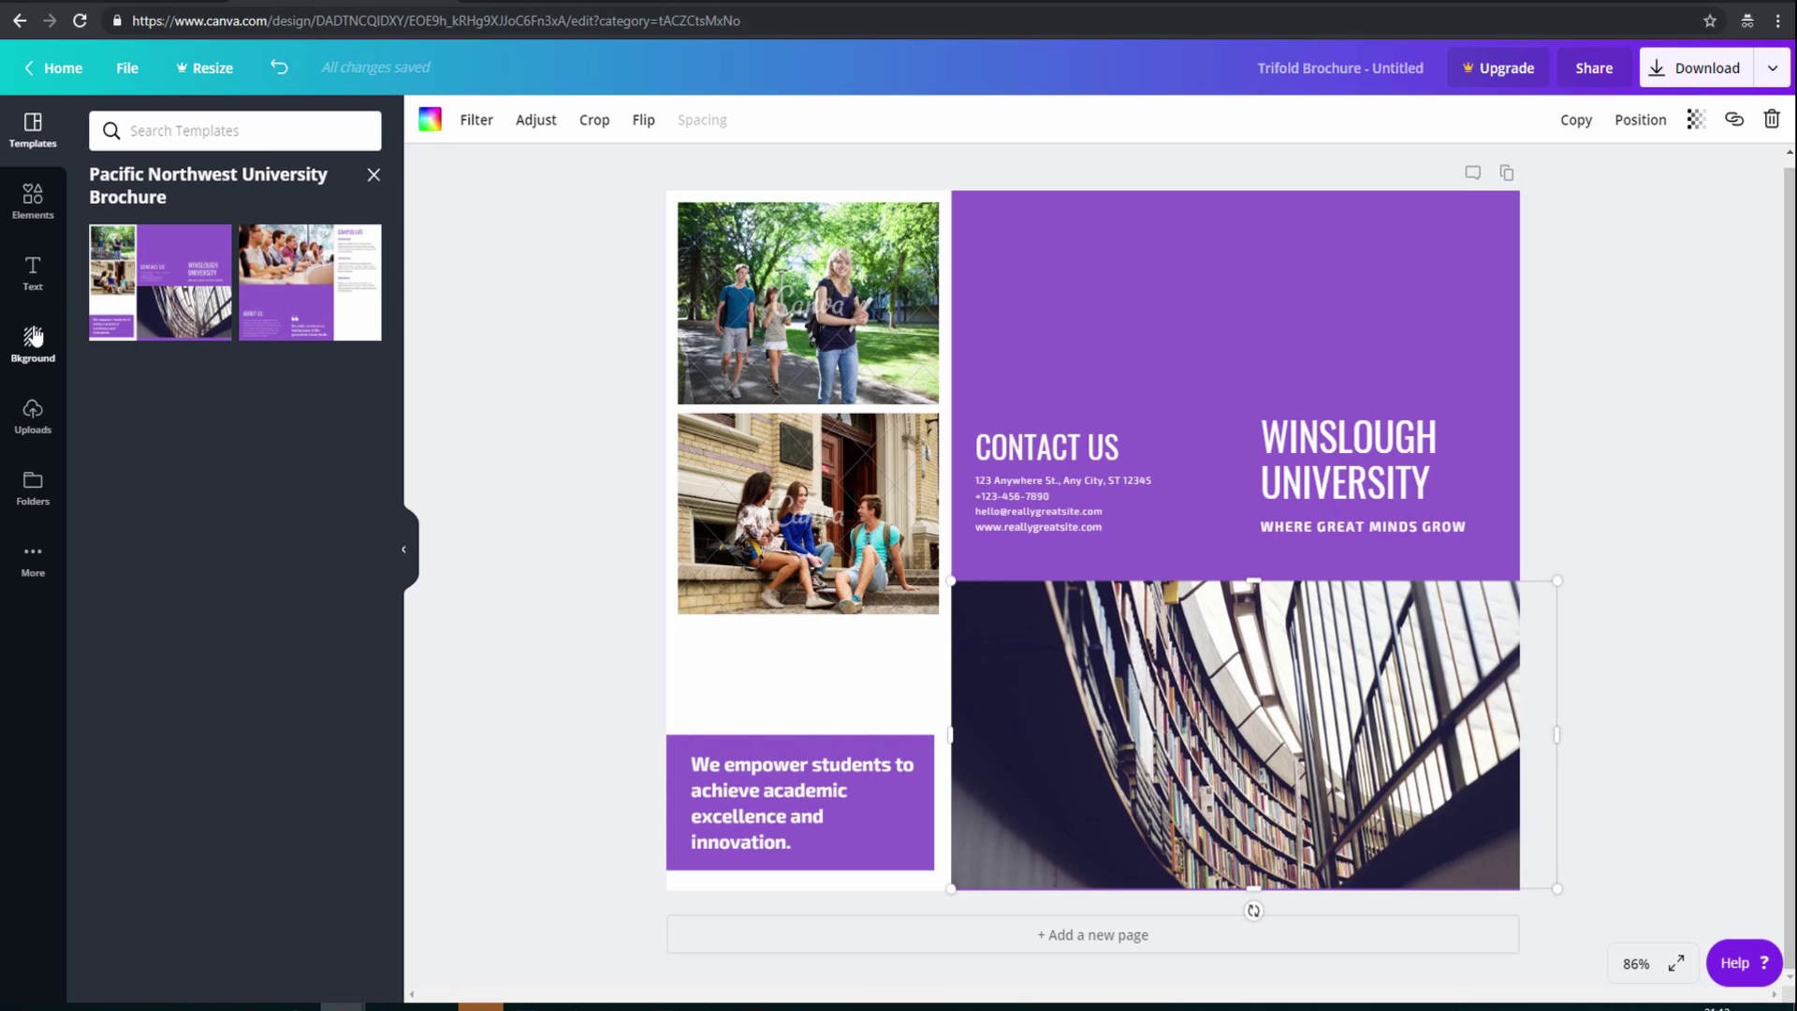
click(1613, 717)
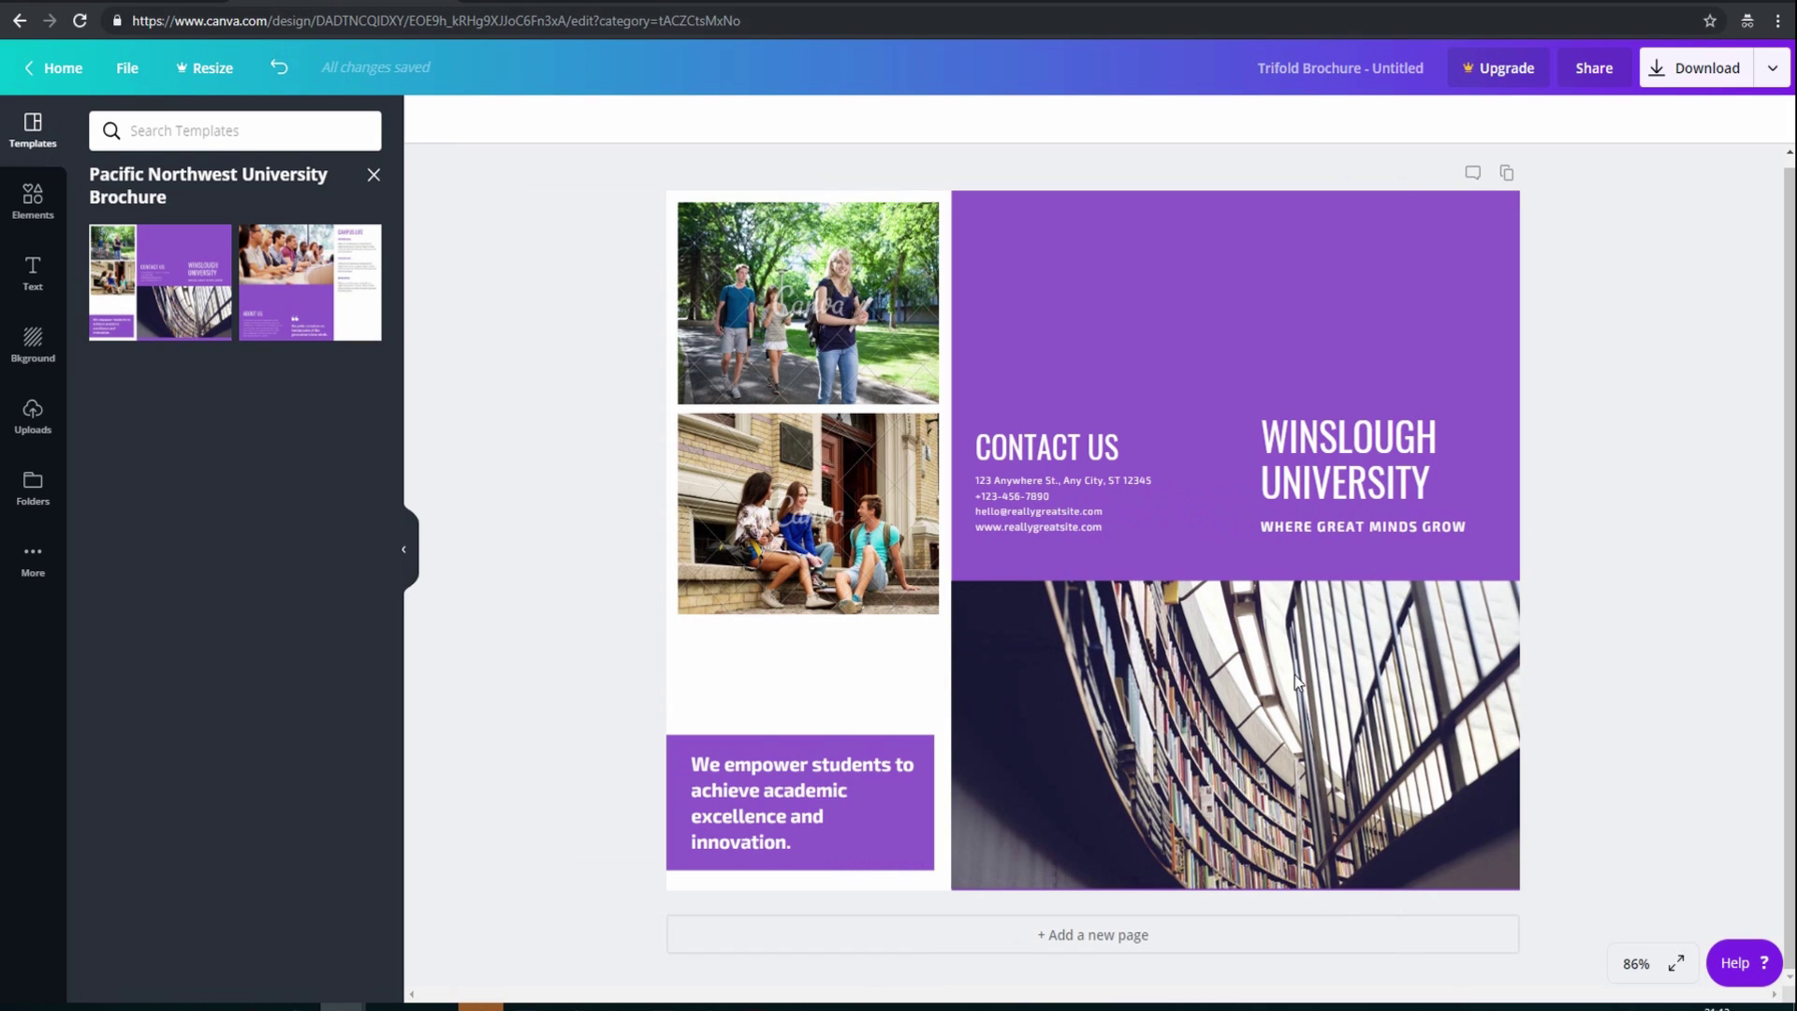
click(1258, 678)
mouse_move(1258, 678)
mouse_down()
mouse_move(1260, 692)
mouse_move(1261, 676)
mouse_up()
click(33, 214)
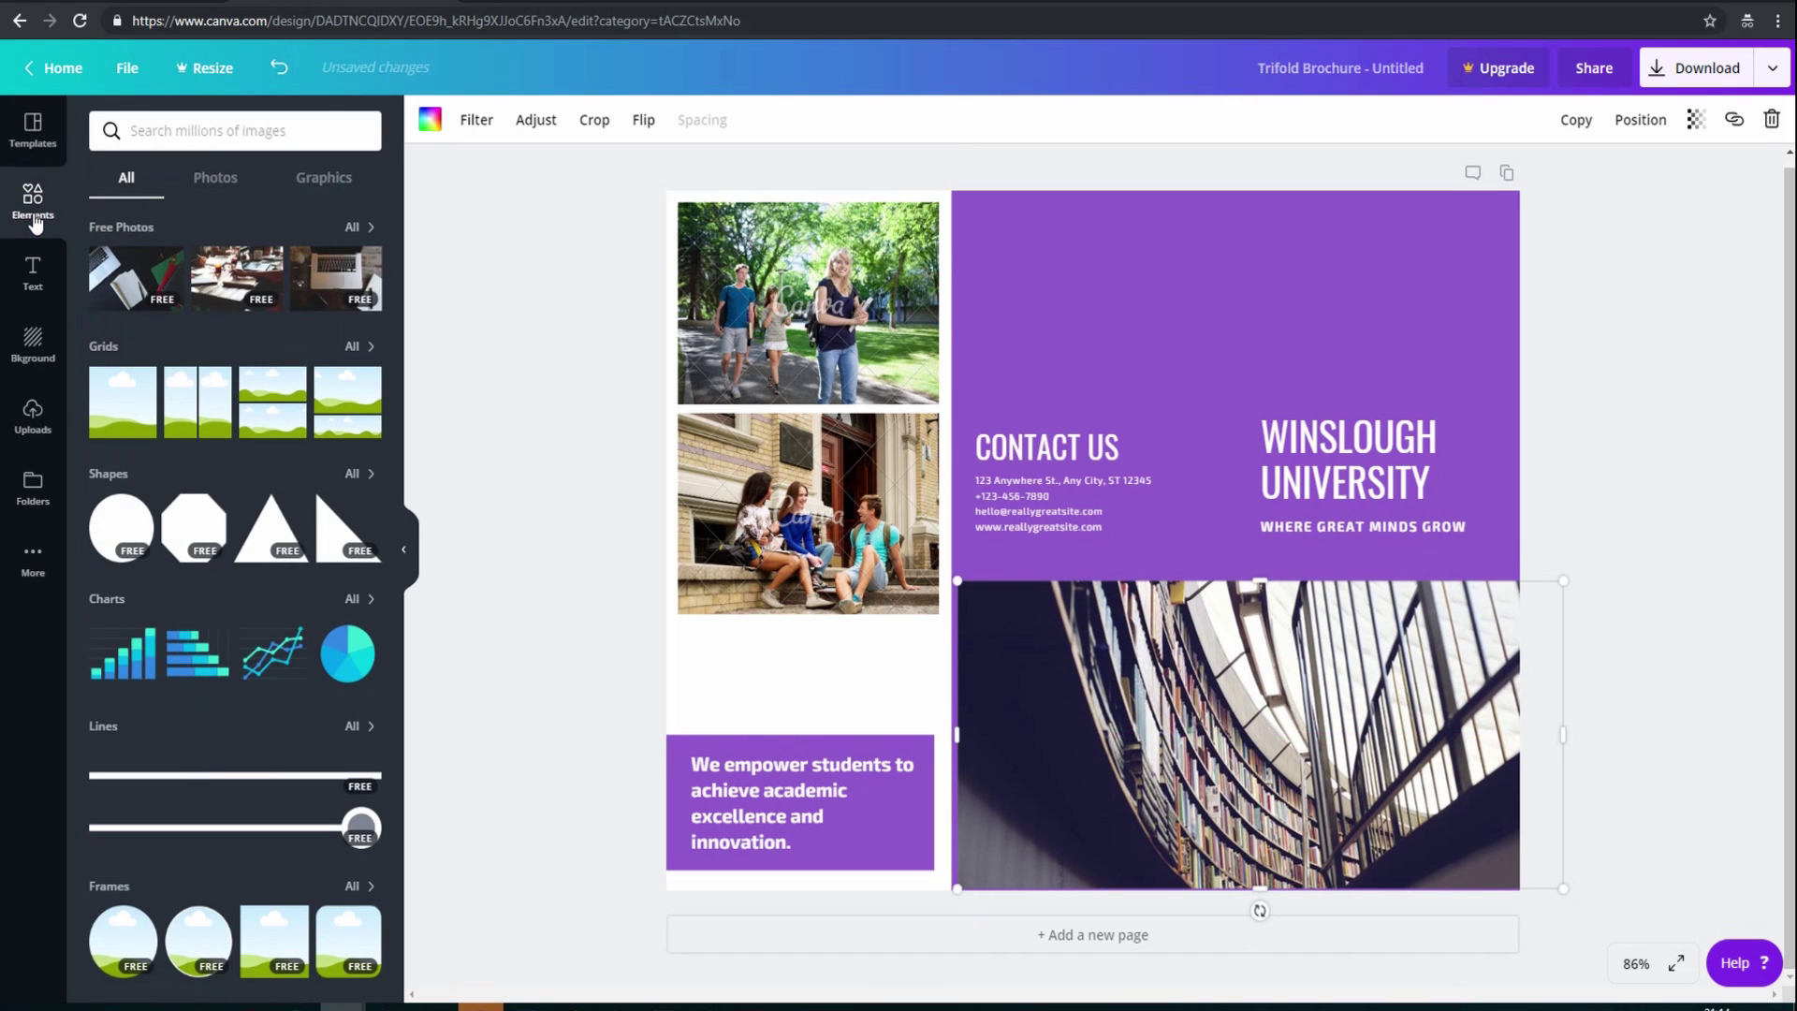
Search Elements for 'university' and drop the graduation photo onto the library photo
click(183, 130)
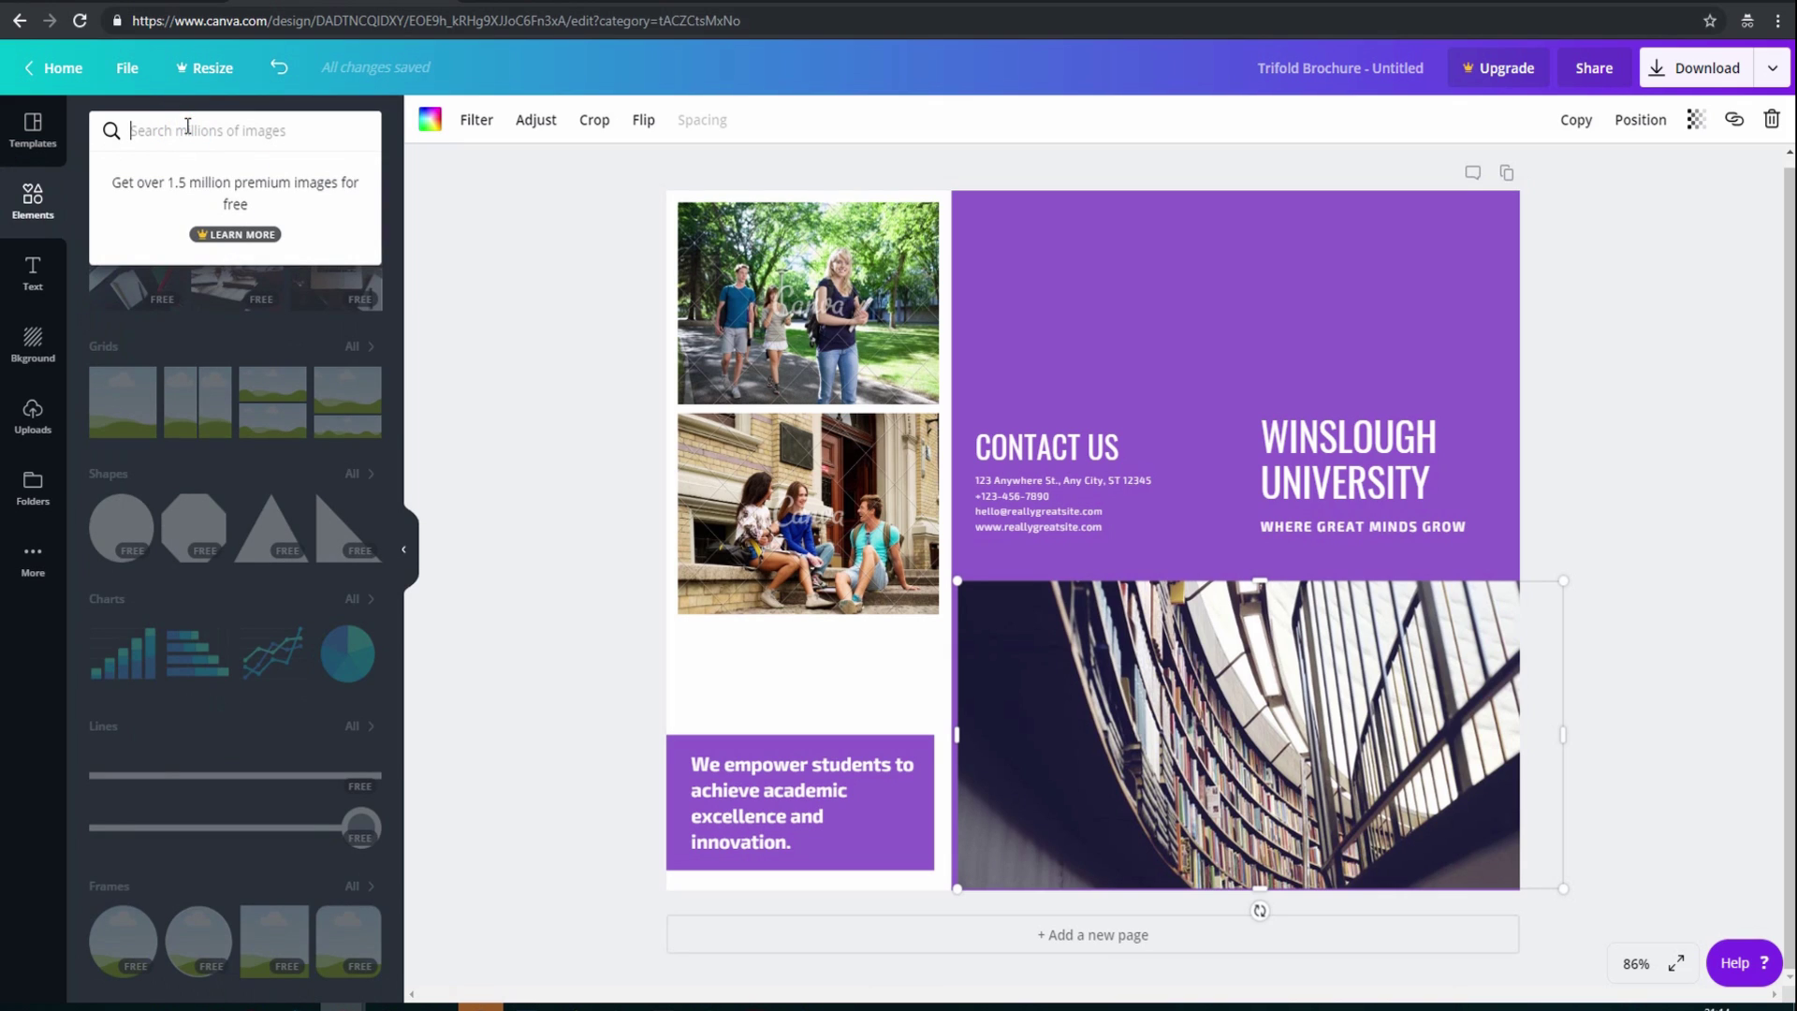
text(university)
key(Return)
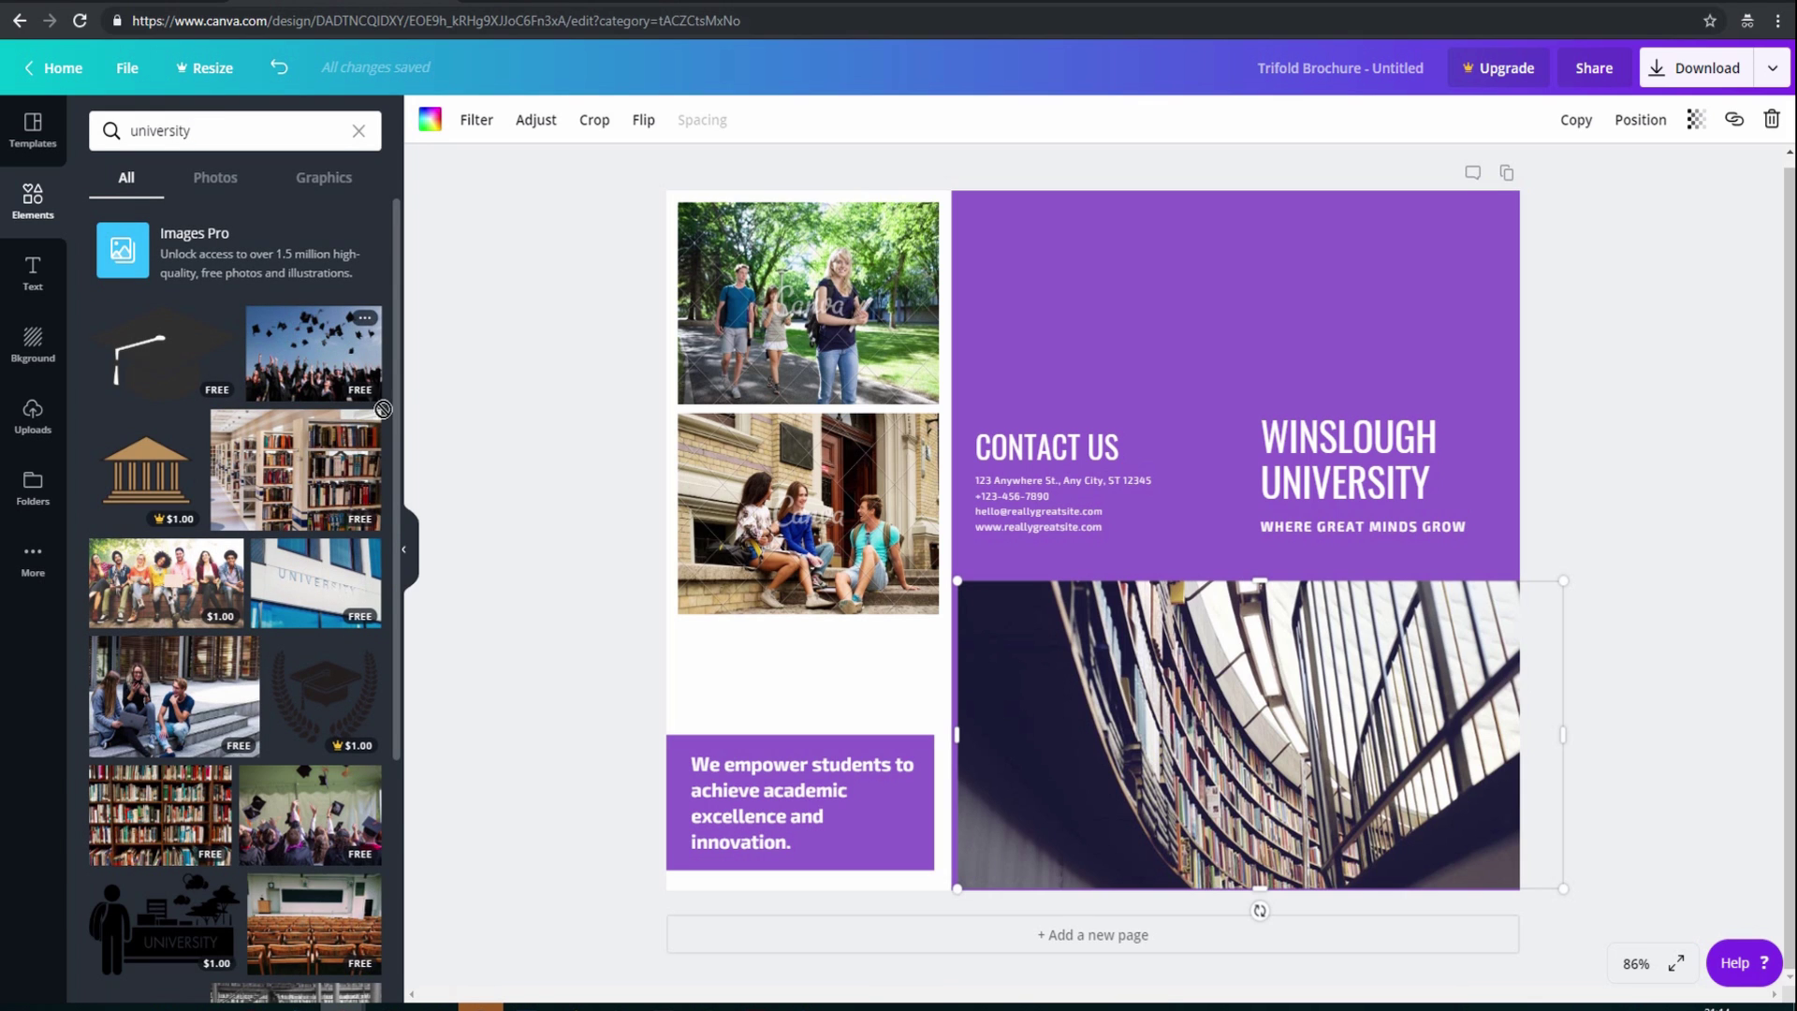
drag(301, 337, 1366, 838)
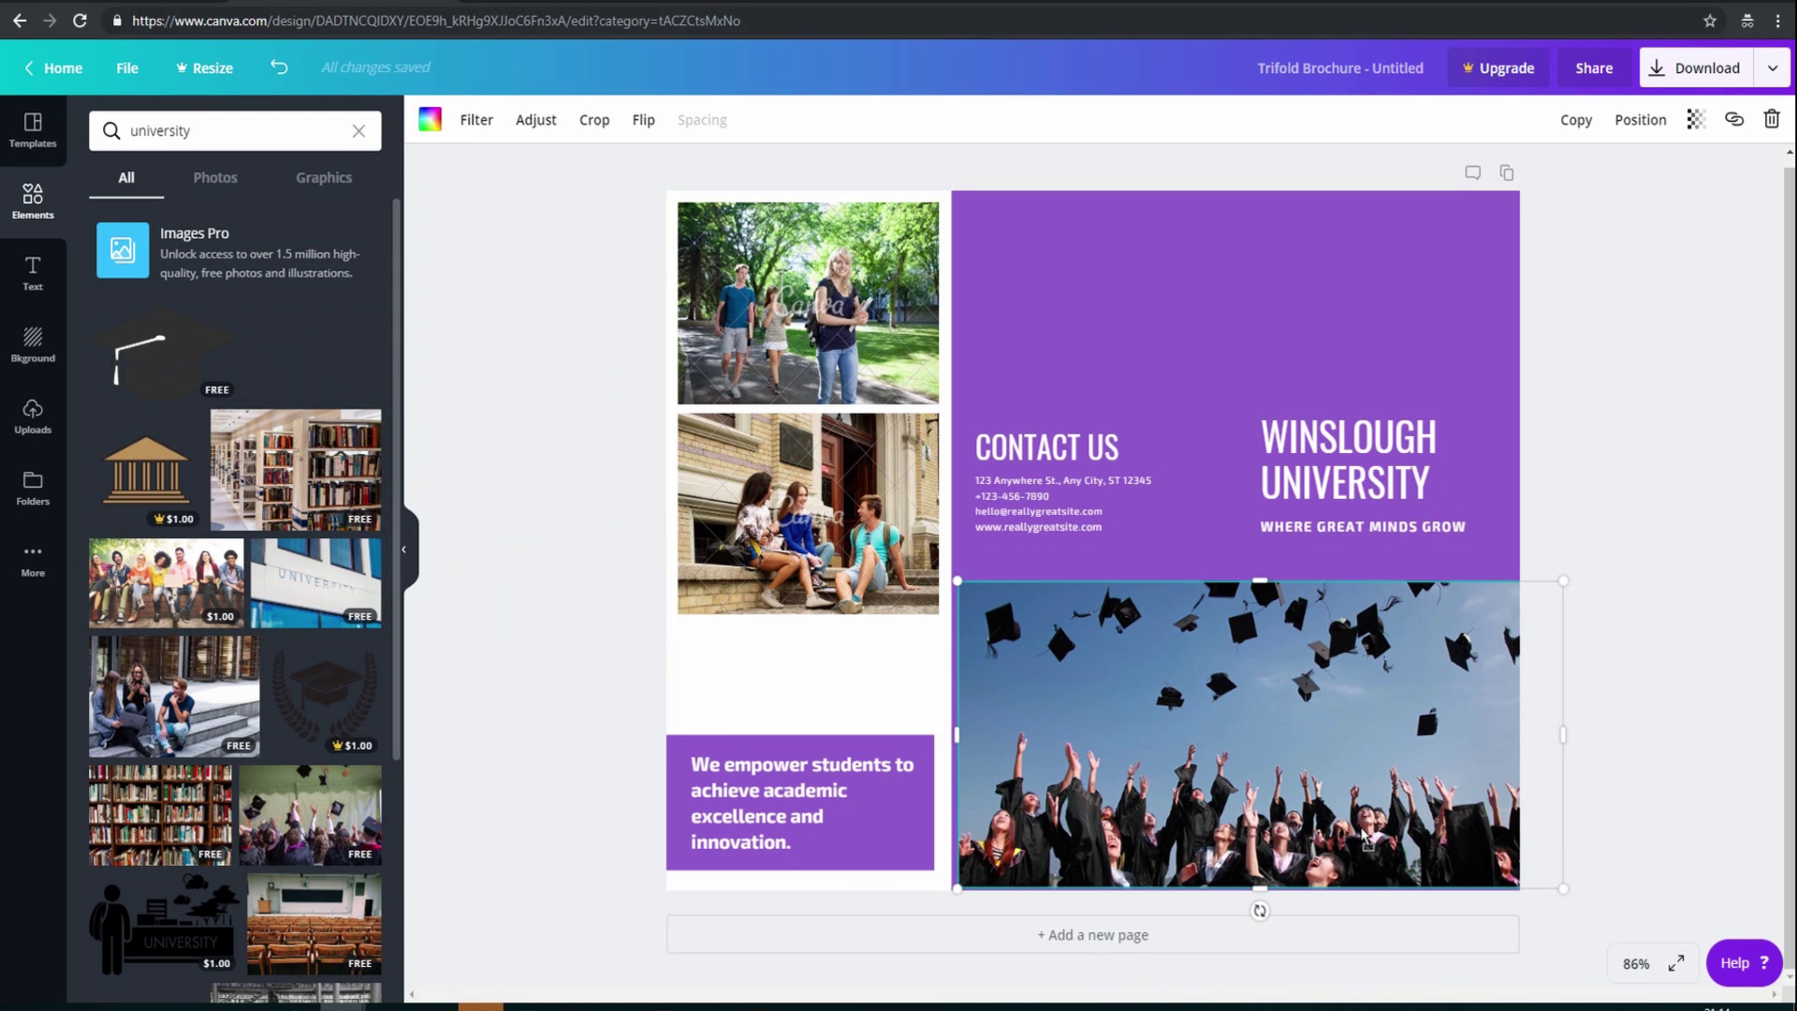
Align and enlarge the graduation photo to fill the space below the purple panel
drag(1354, 753, 1347, 743)
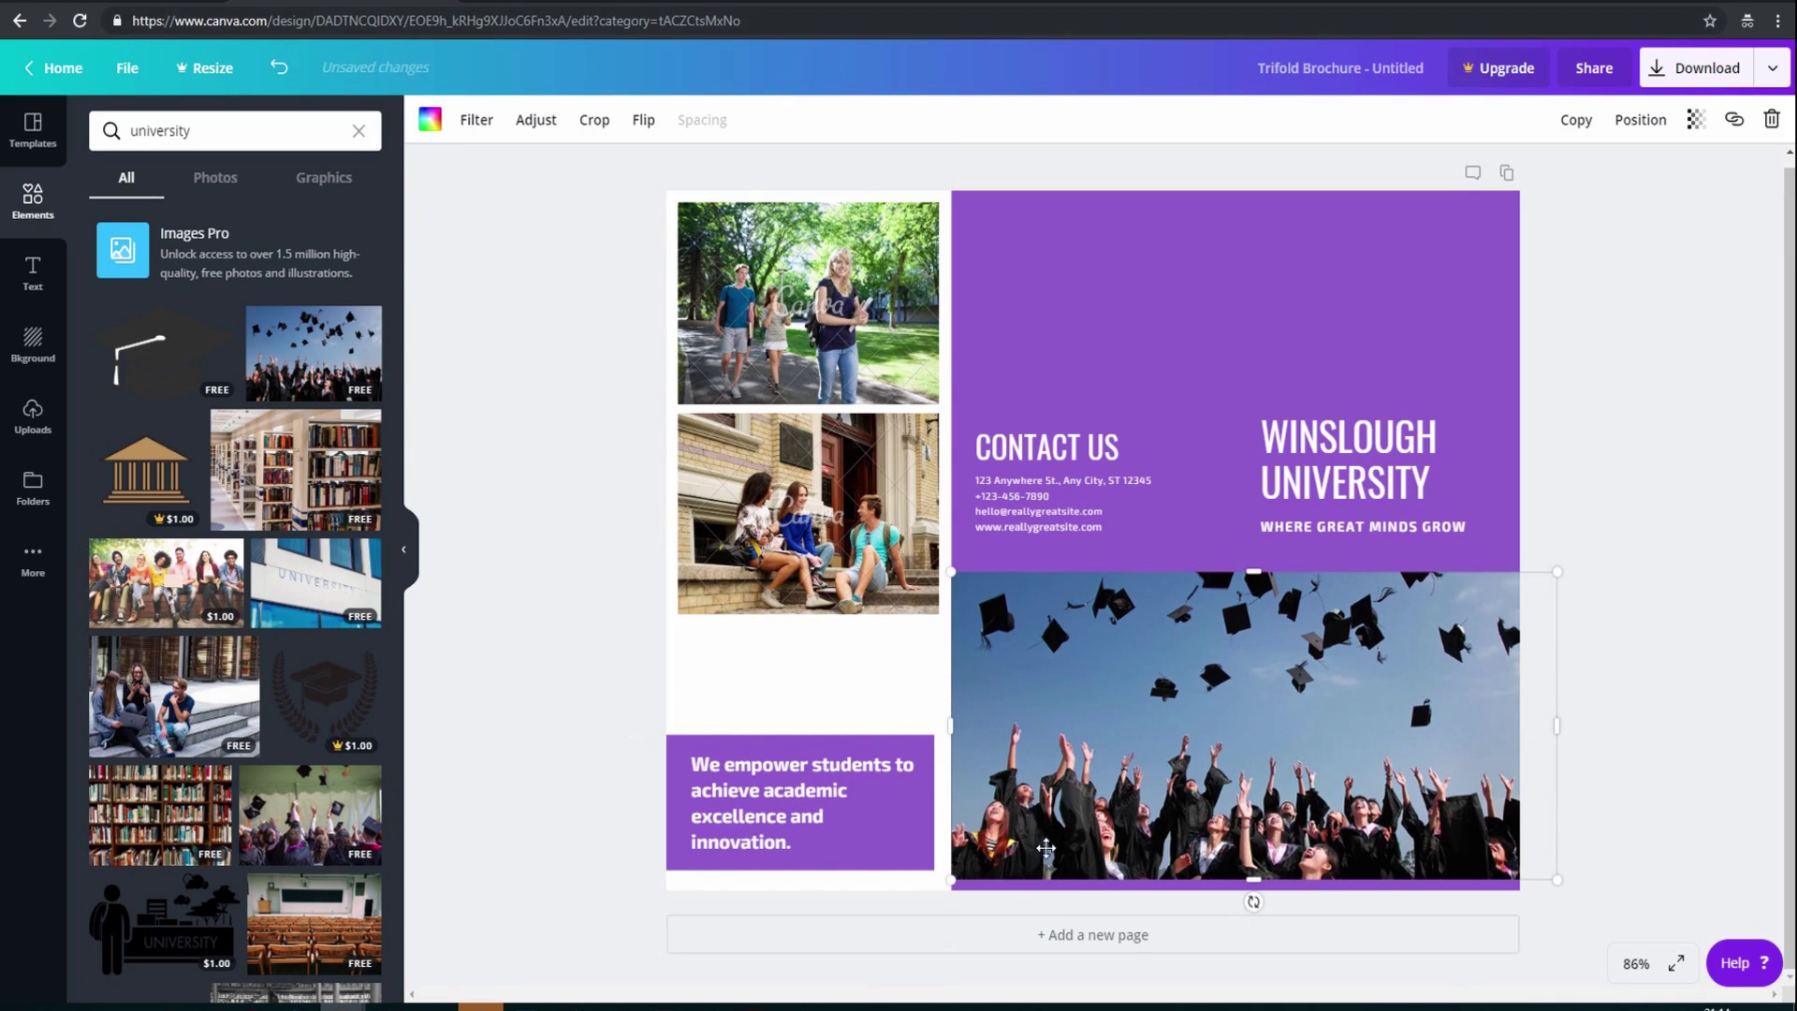
drag(955, 887, 931, 913)
drag(1133, 777, 1157, 760)
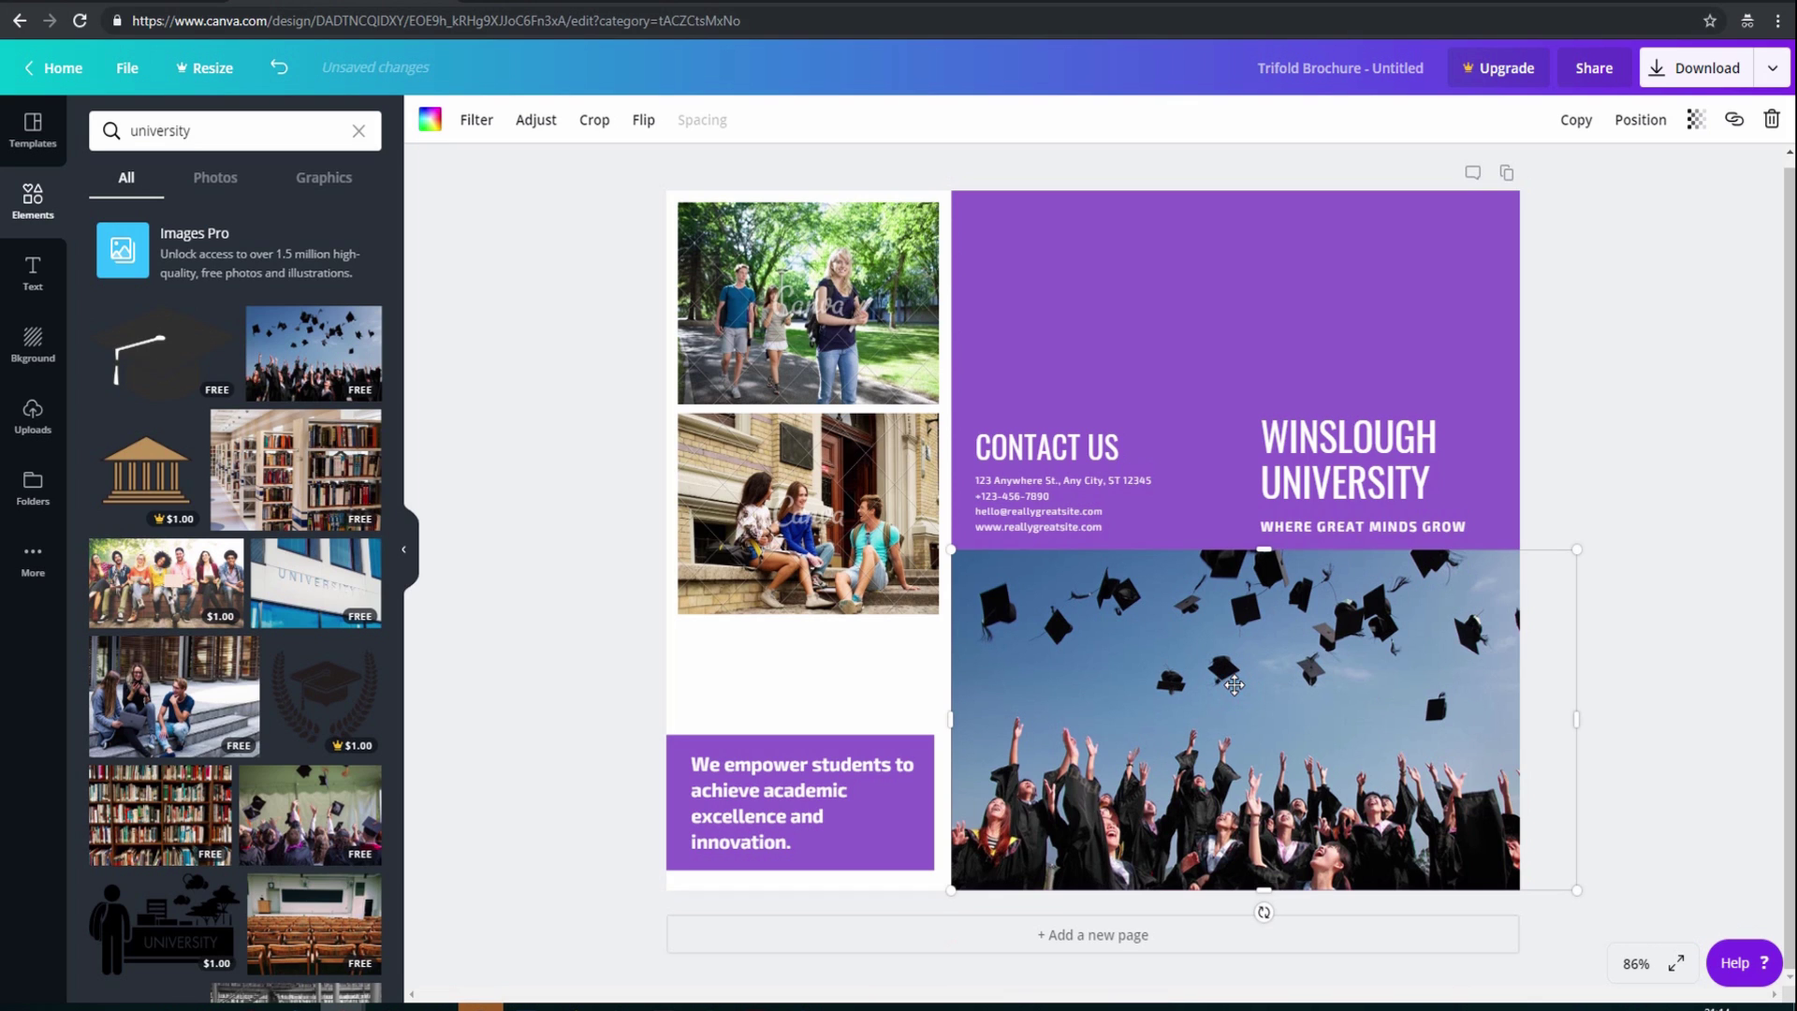
click(811, 354)
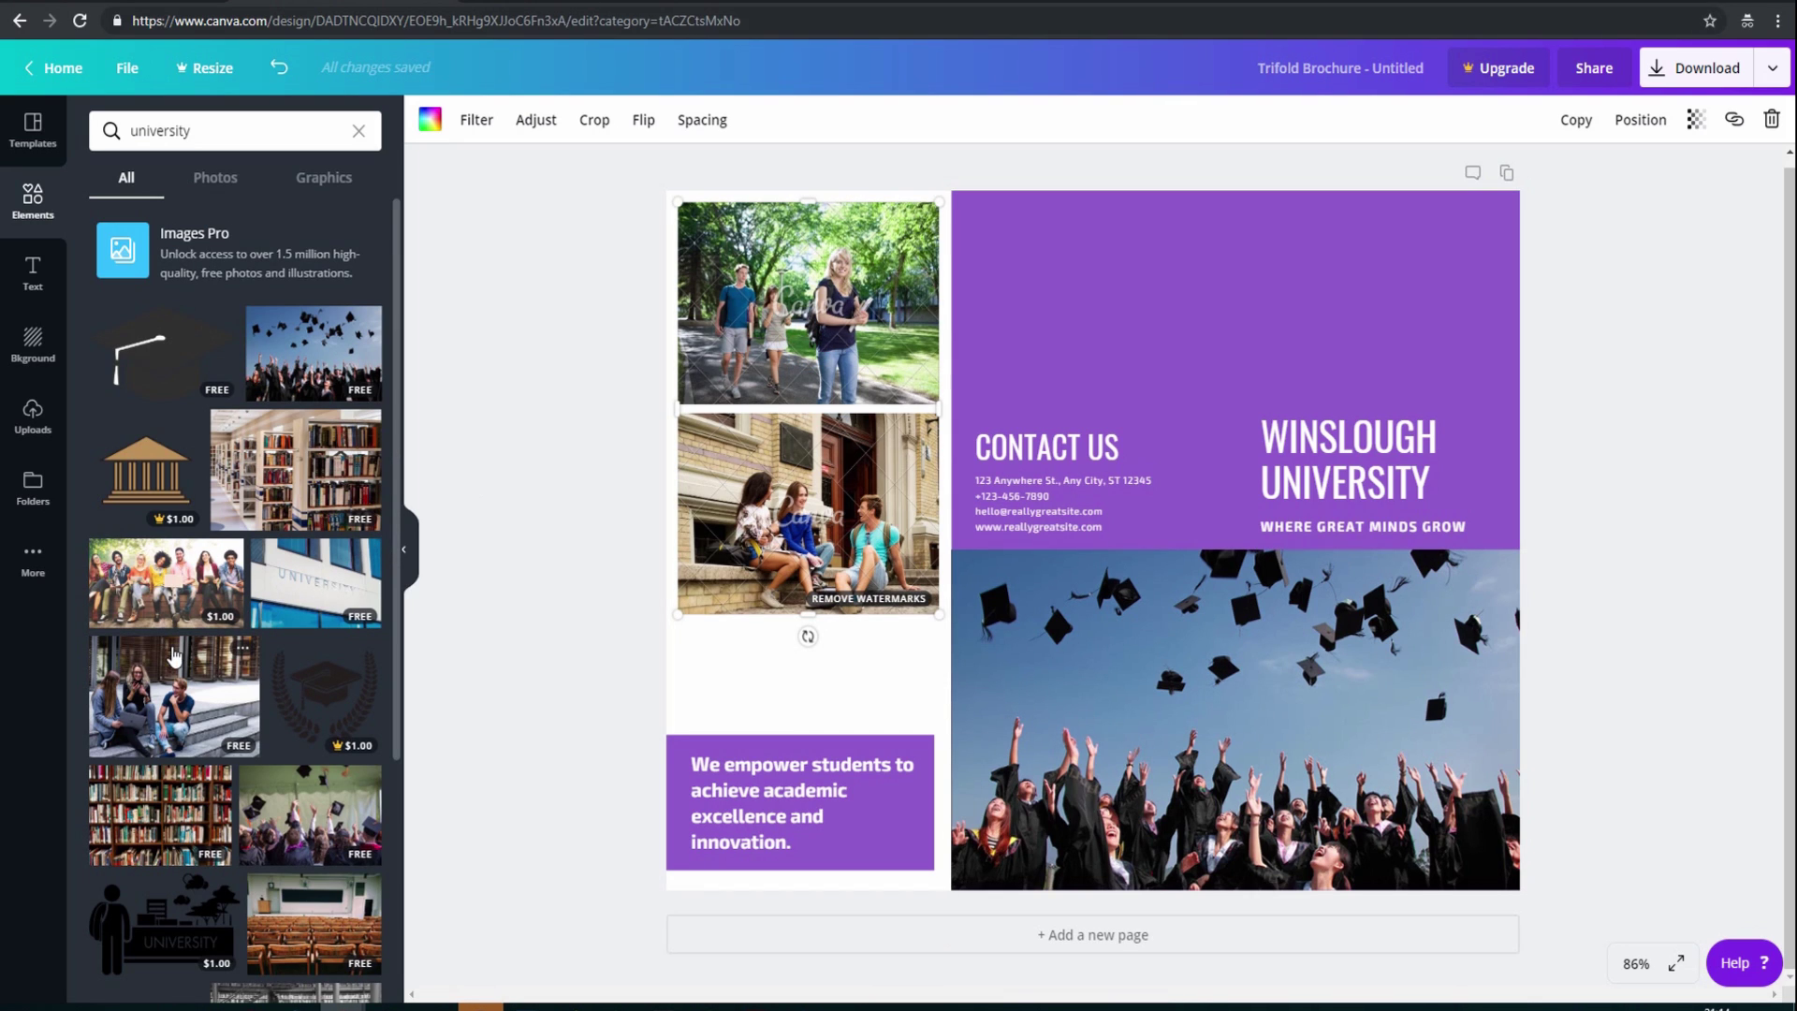
Replace the top-left photo with the aerial library reading-room photo
scroll(226, 691, down, 2)
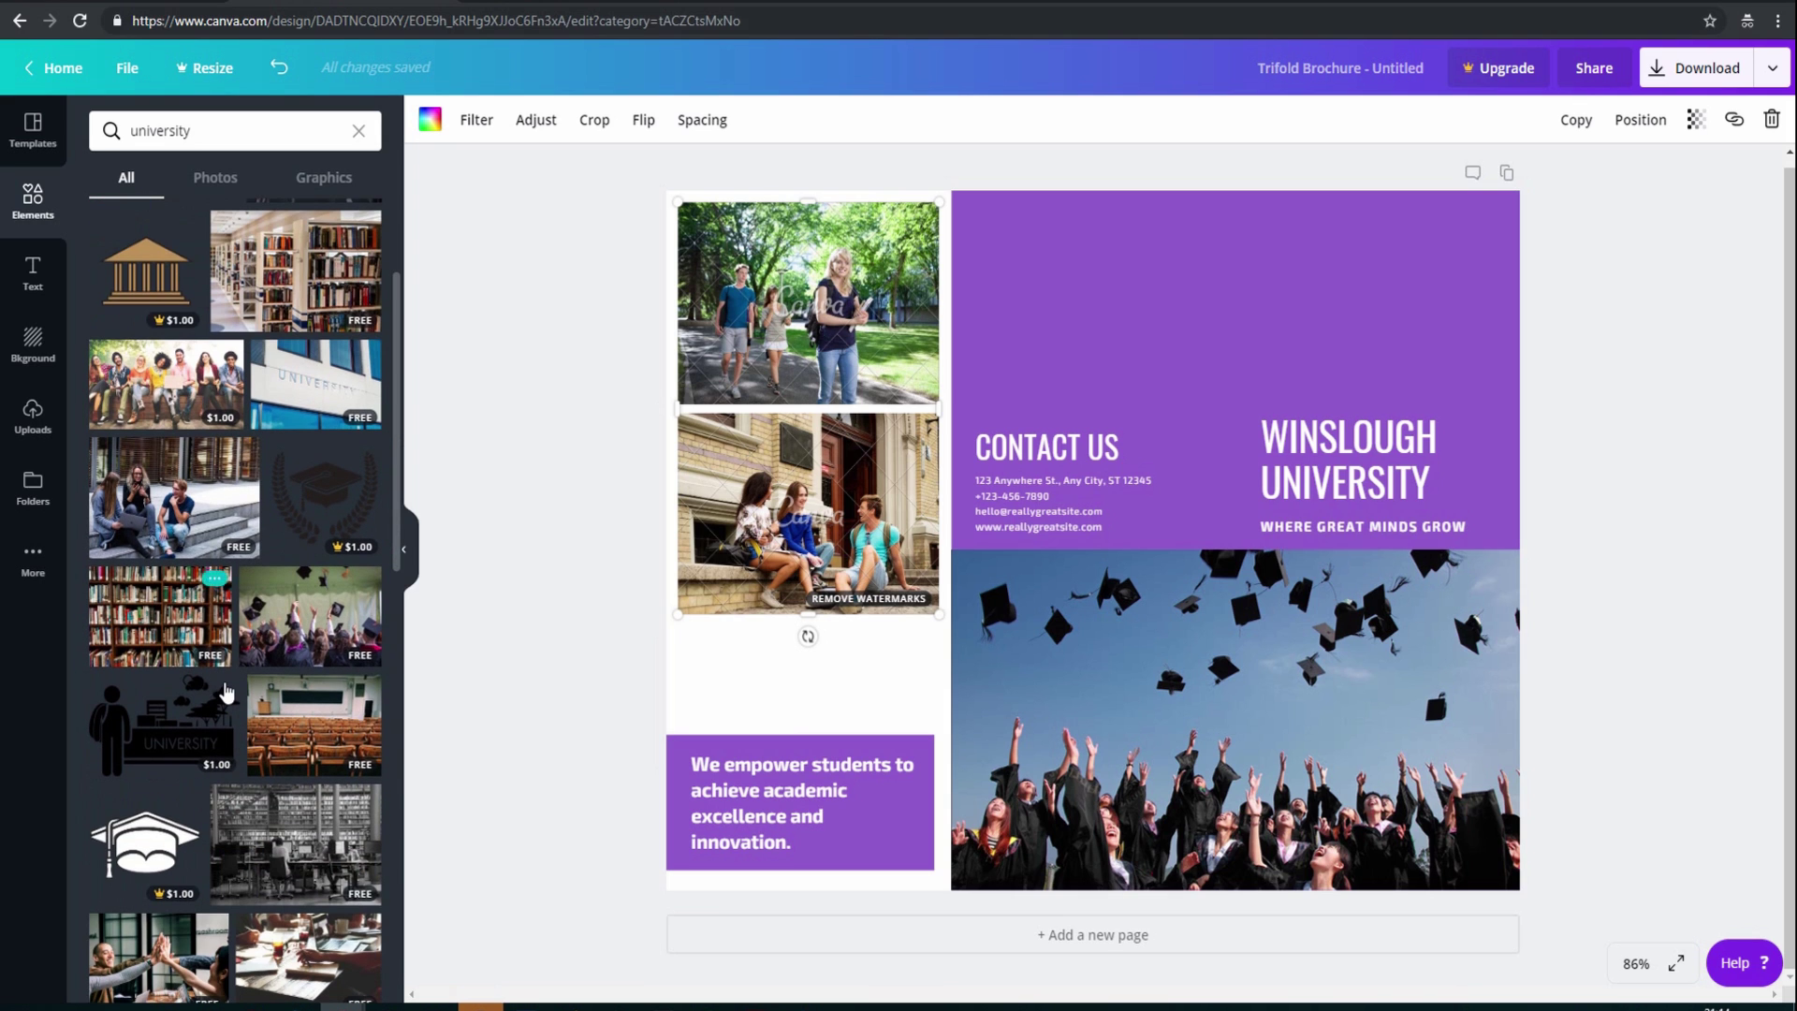
scroll(225, 690, down, 3)
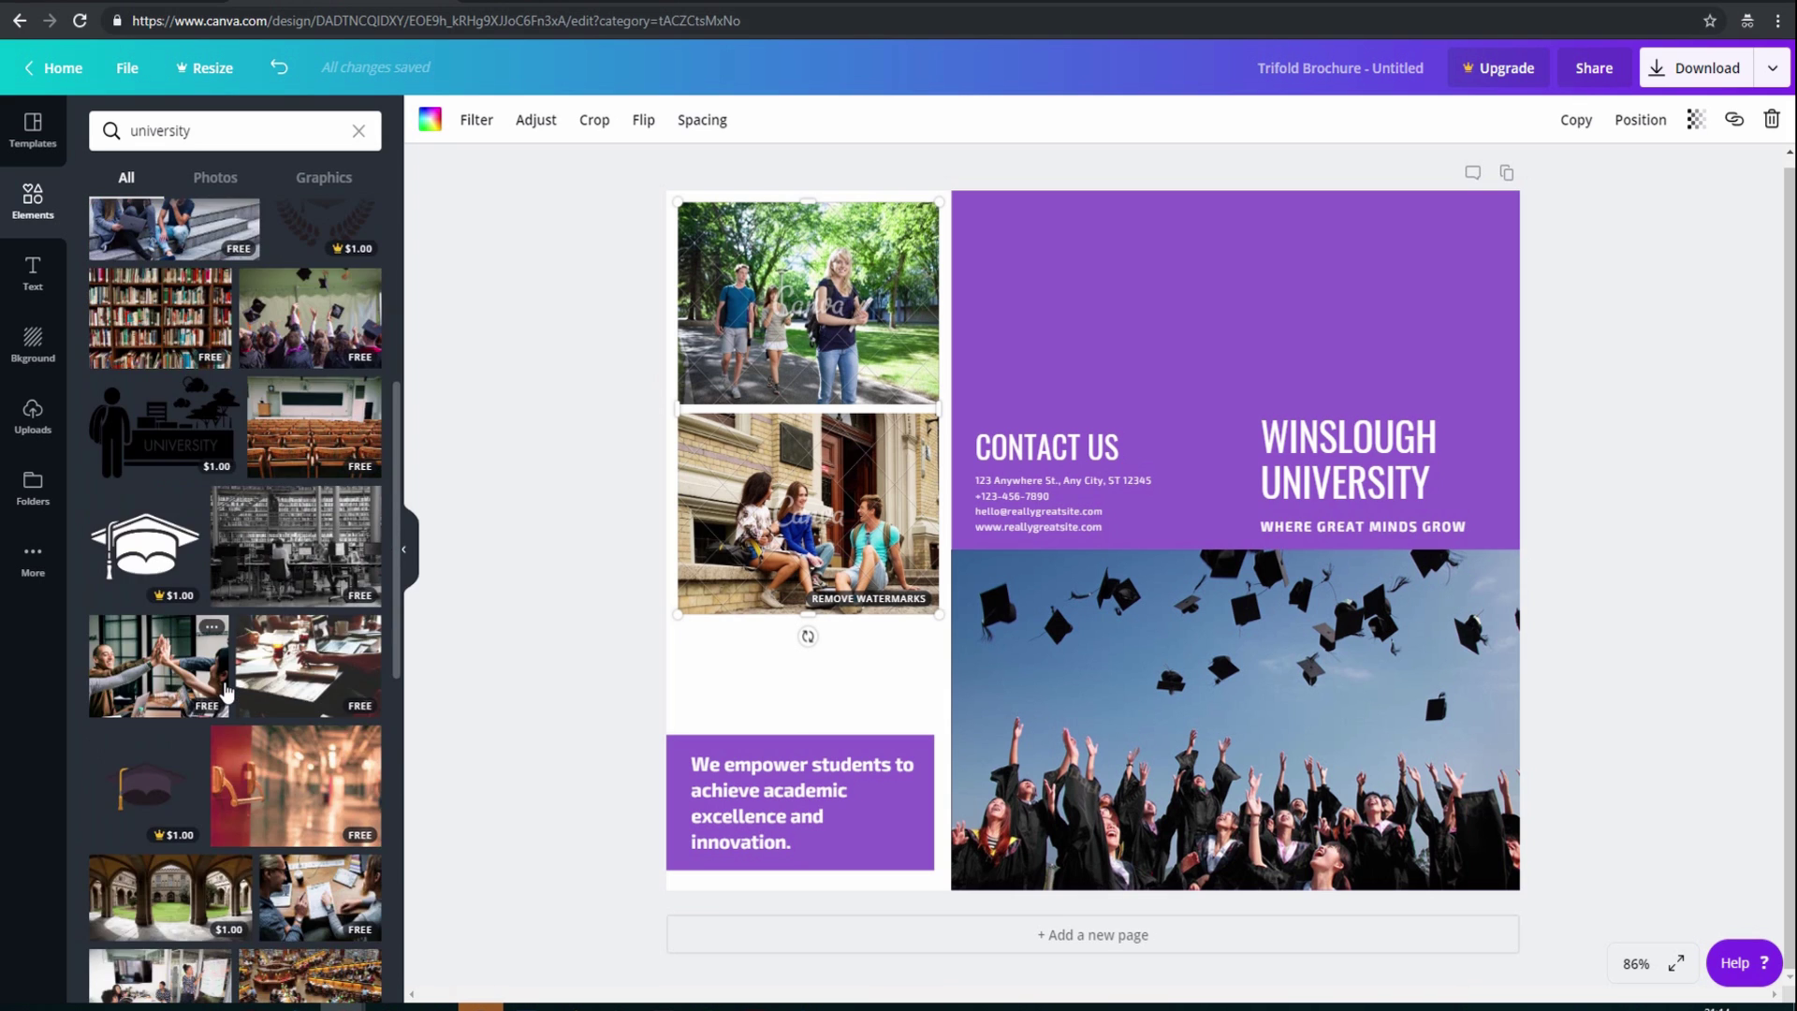
scroll(225, 691, down, 1)
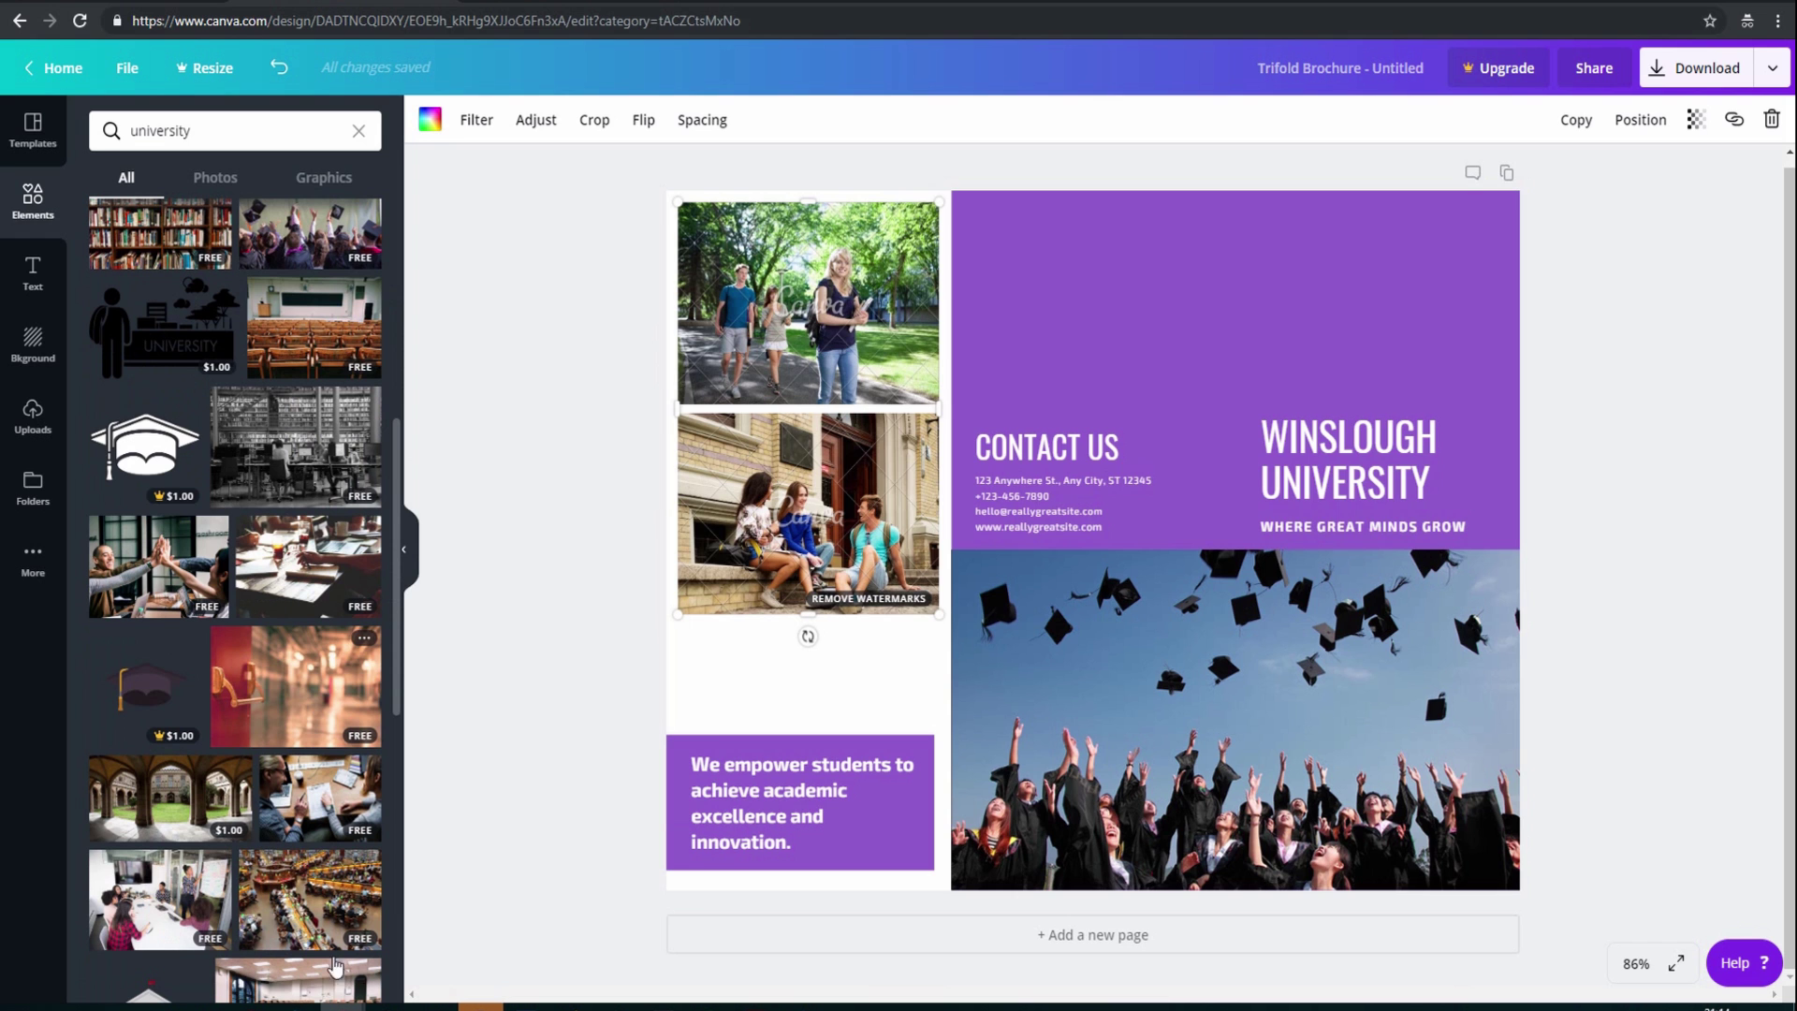
click(304, 884)
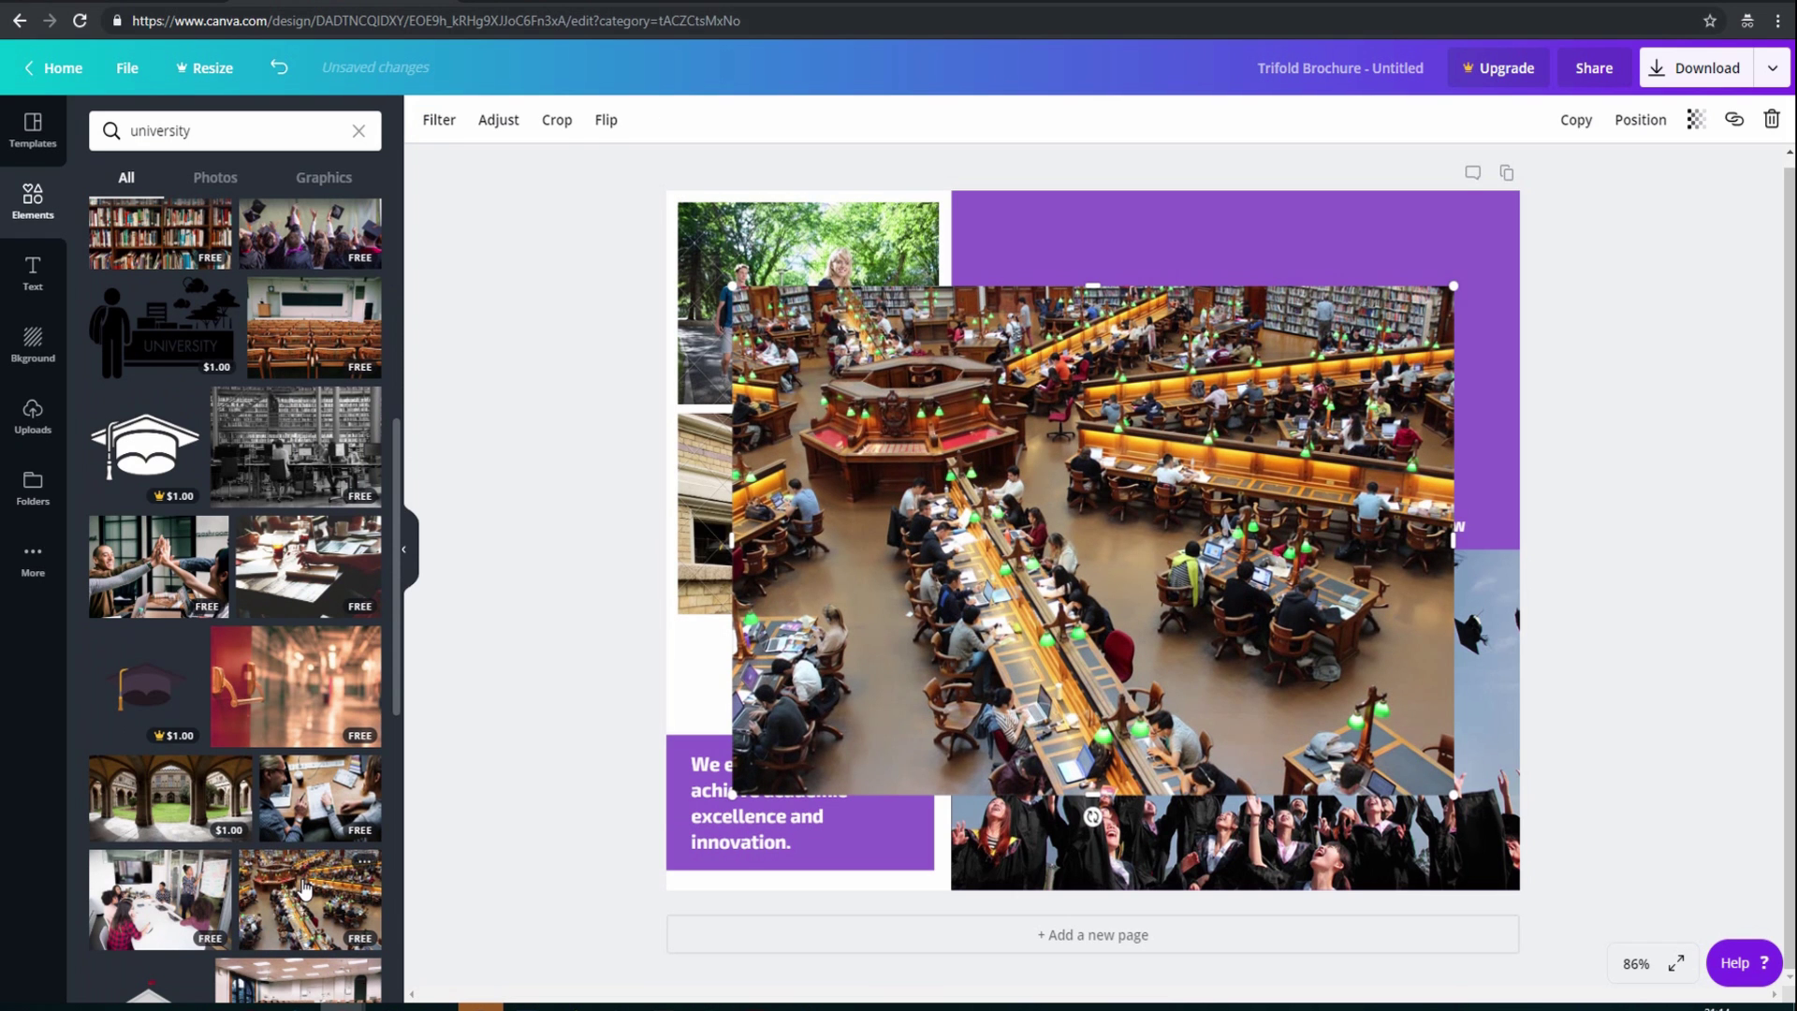
drag(1142, 566, 1098, 531)
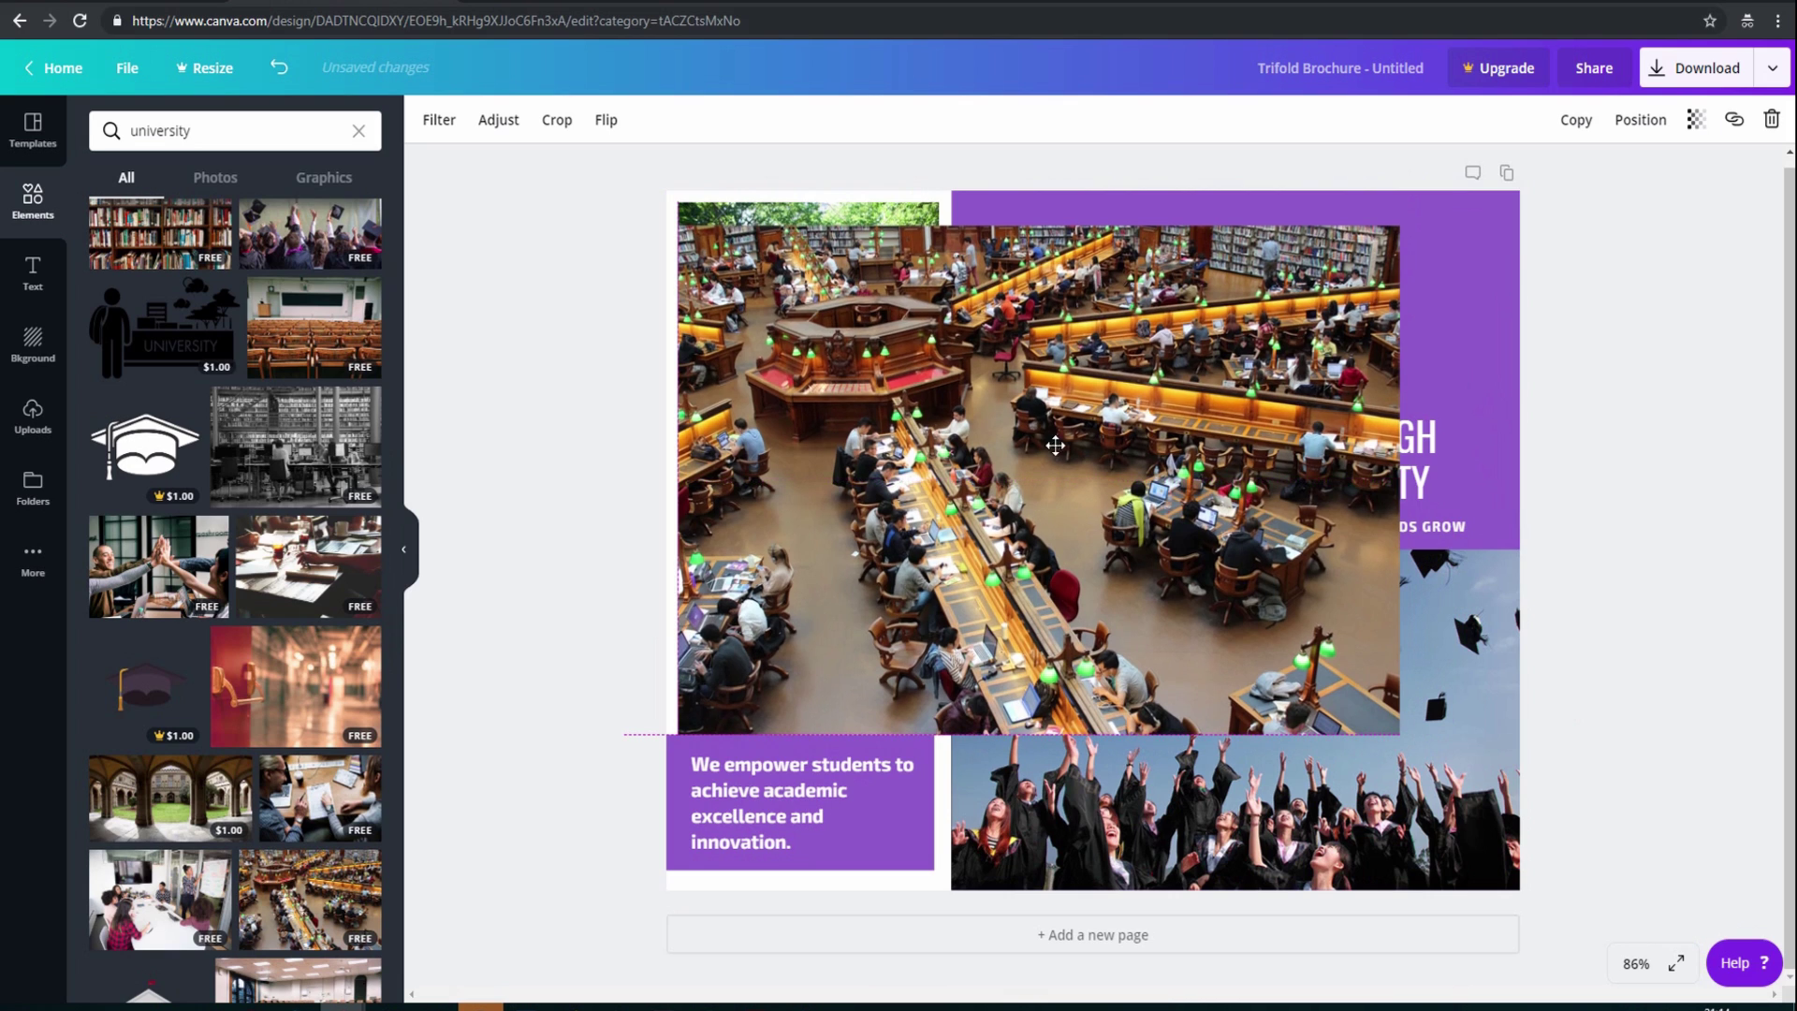
click(896, 210)
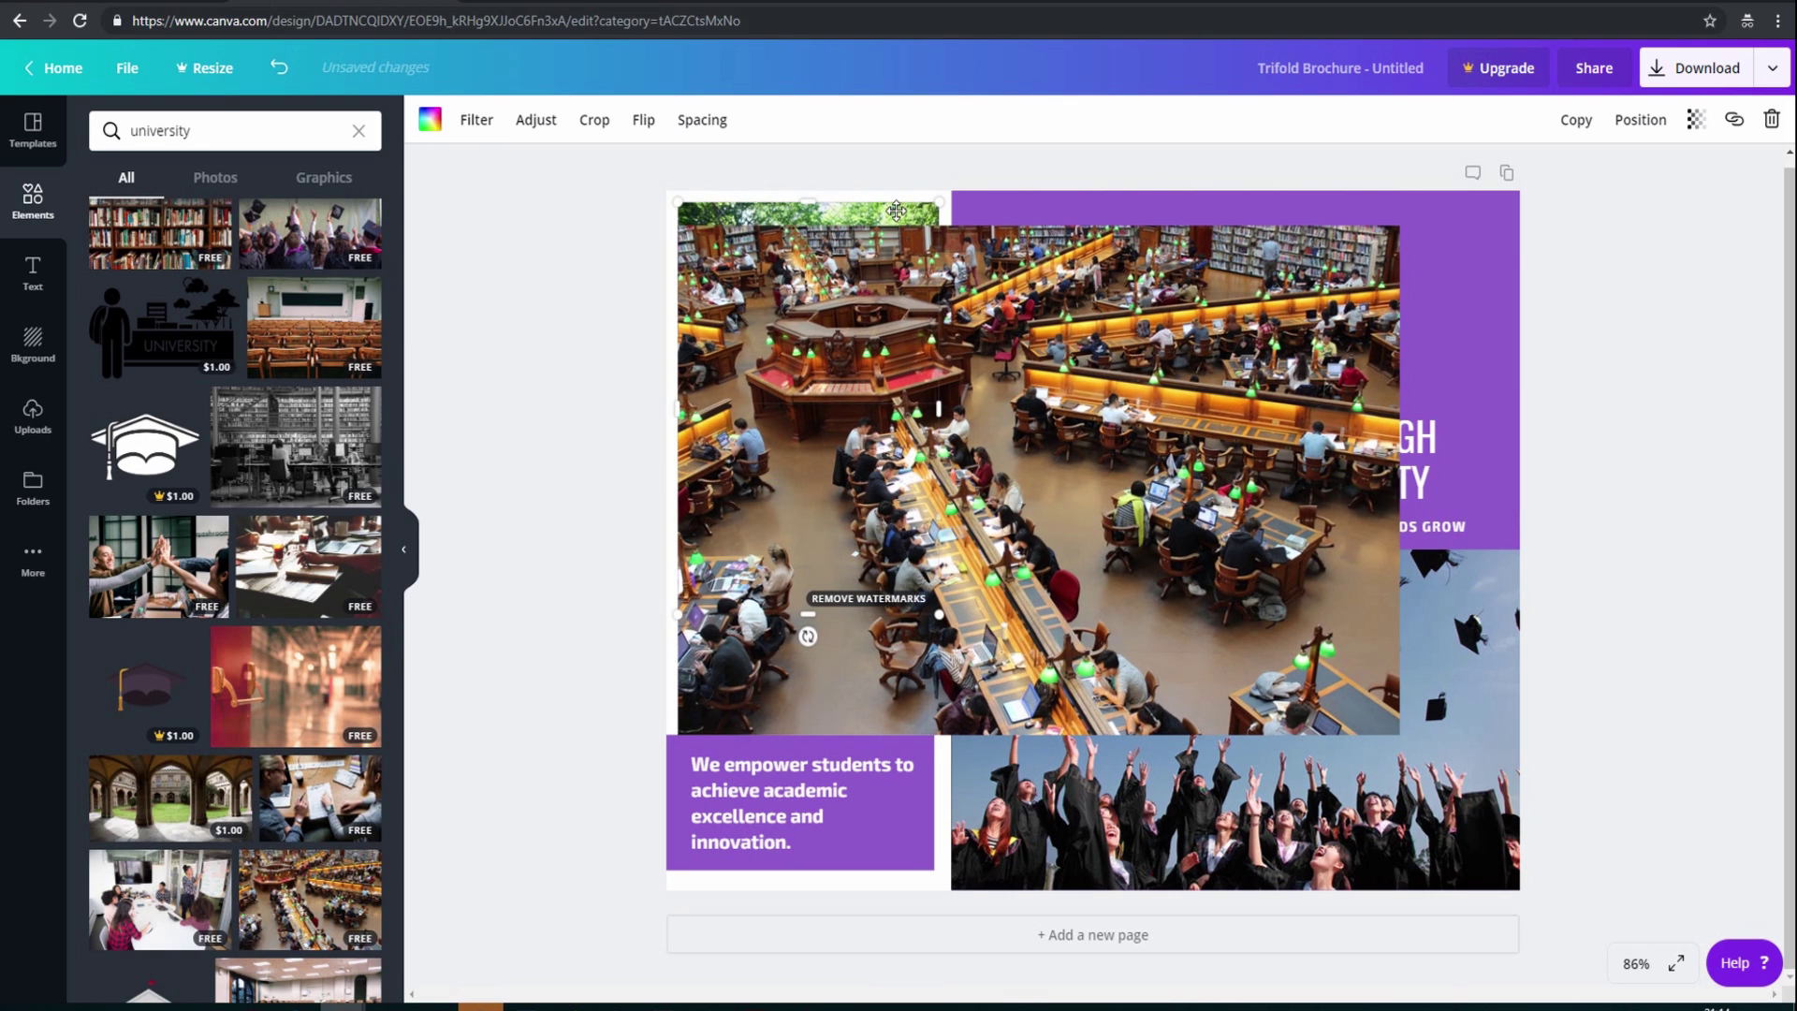
key(Delete)
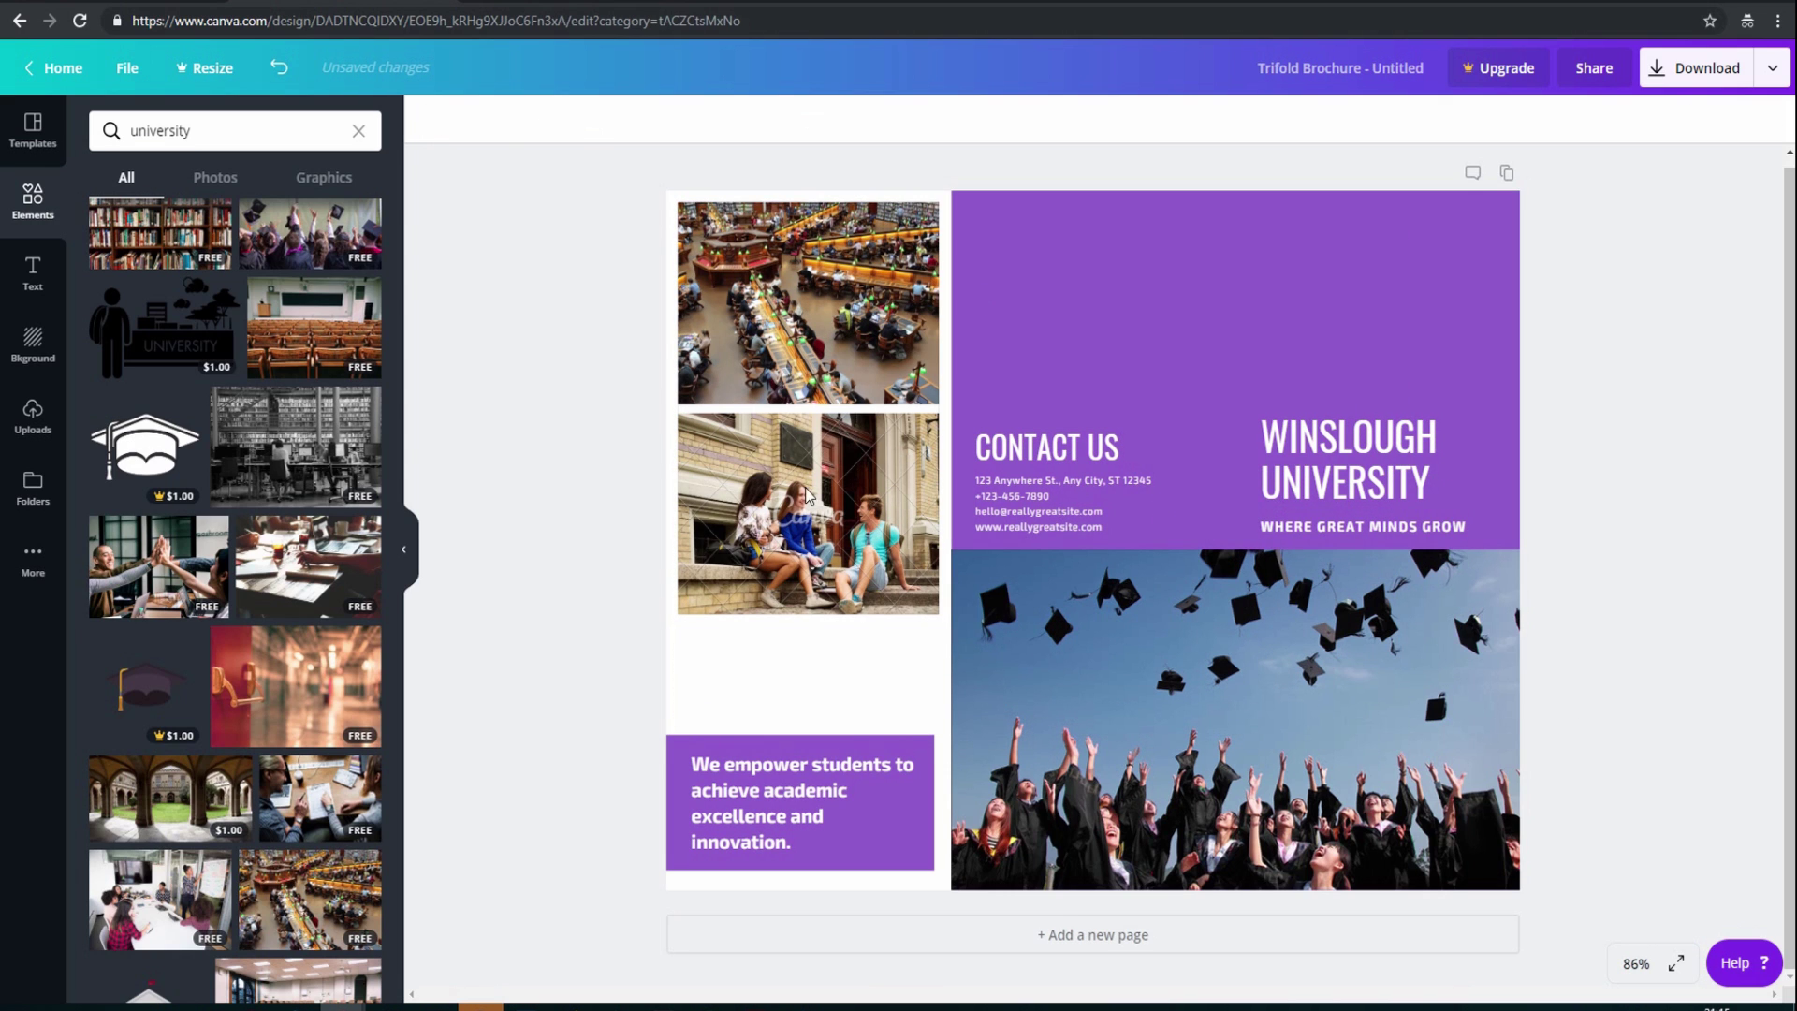
Drop the students-with-laptops-on-steps photo into the second frame
scroll(196, 623, up, 3)
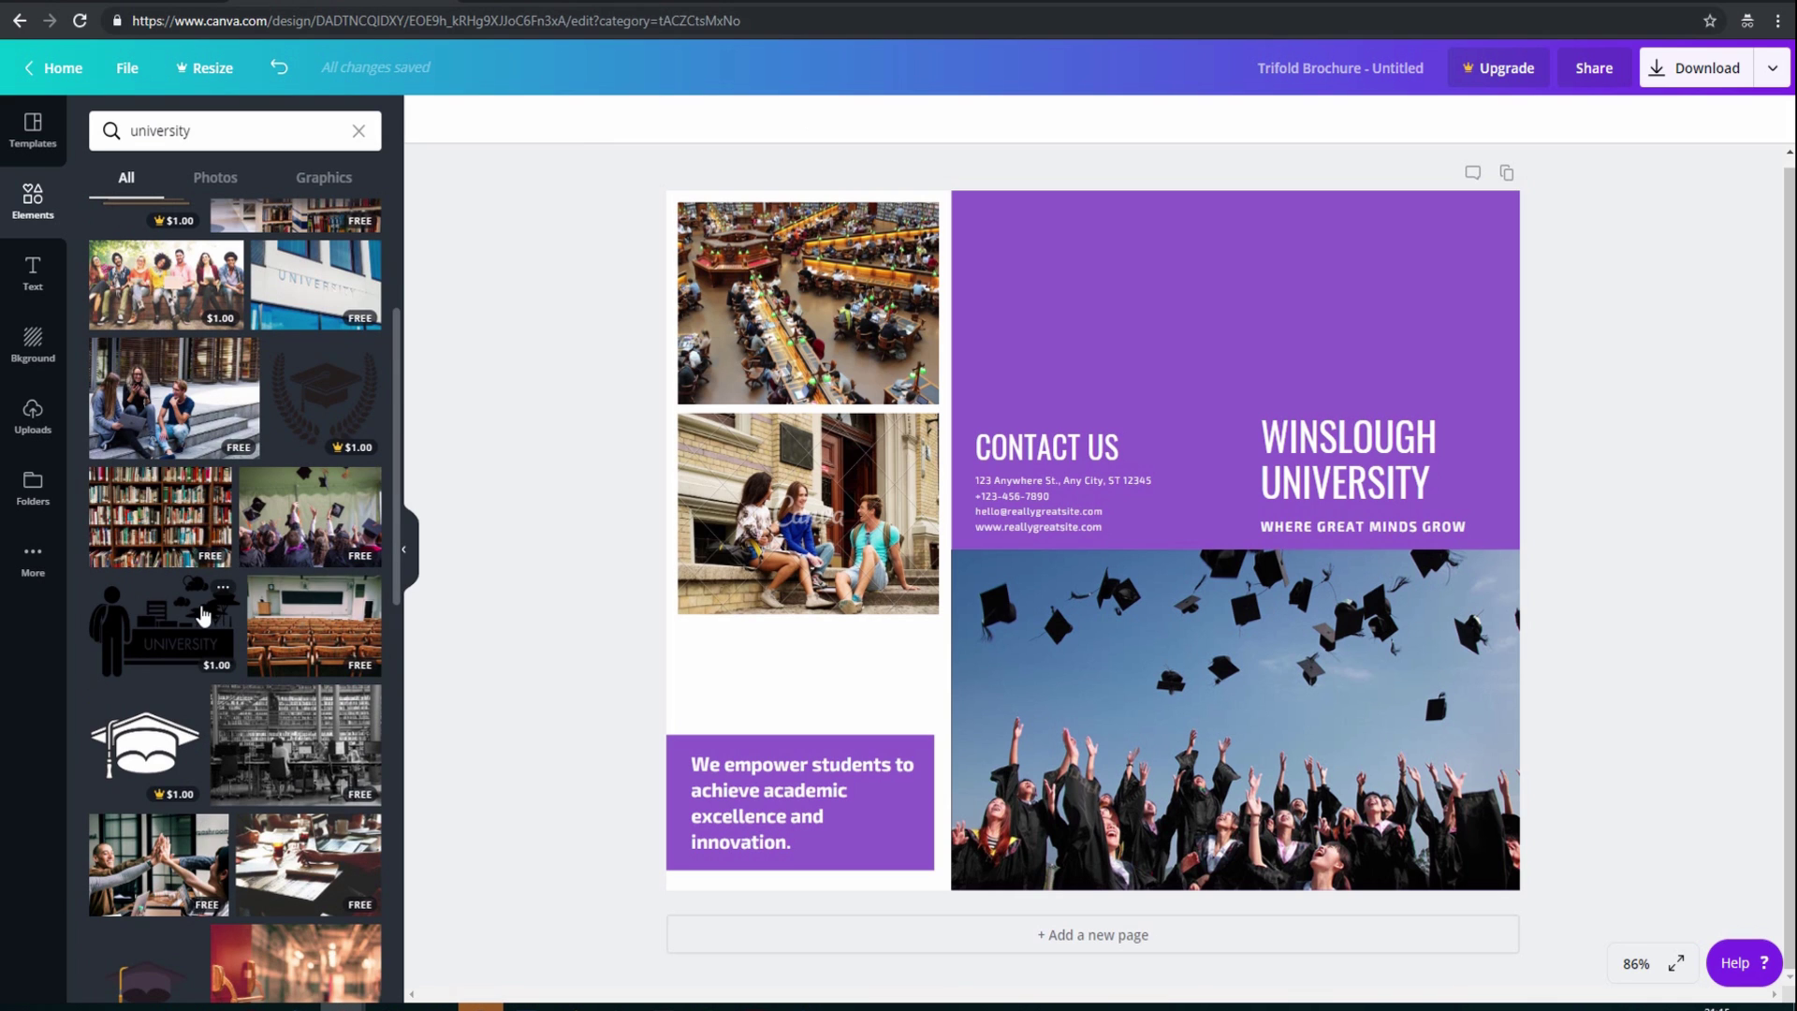
click(732, 501)
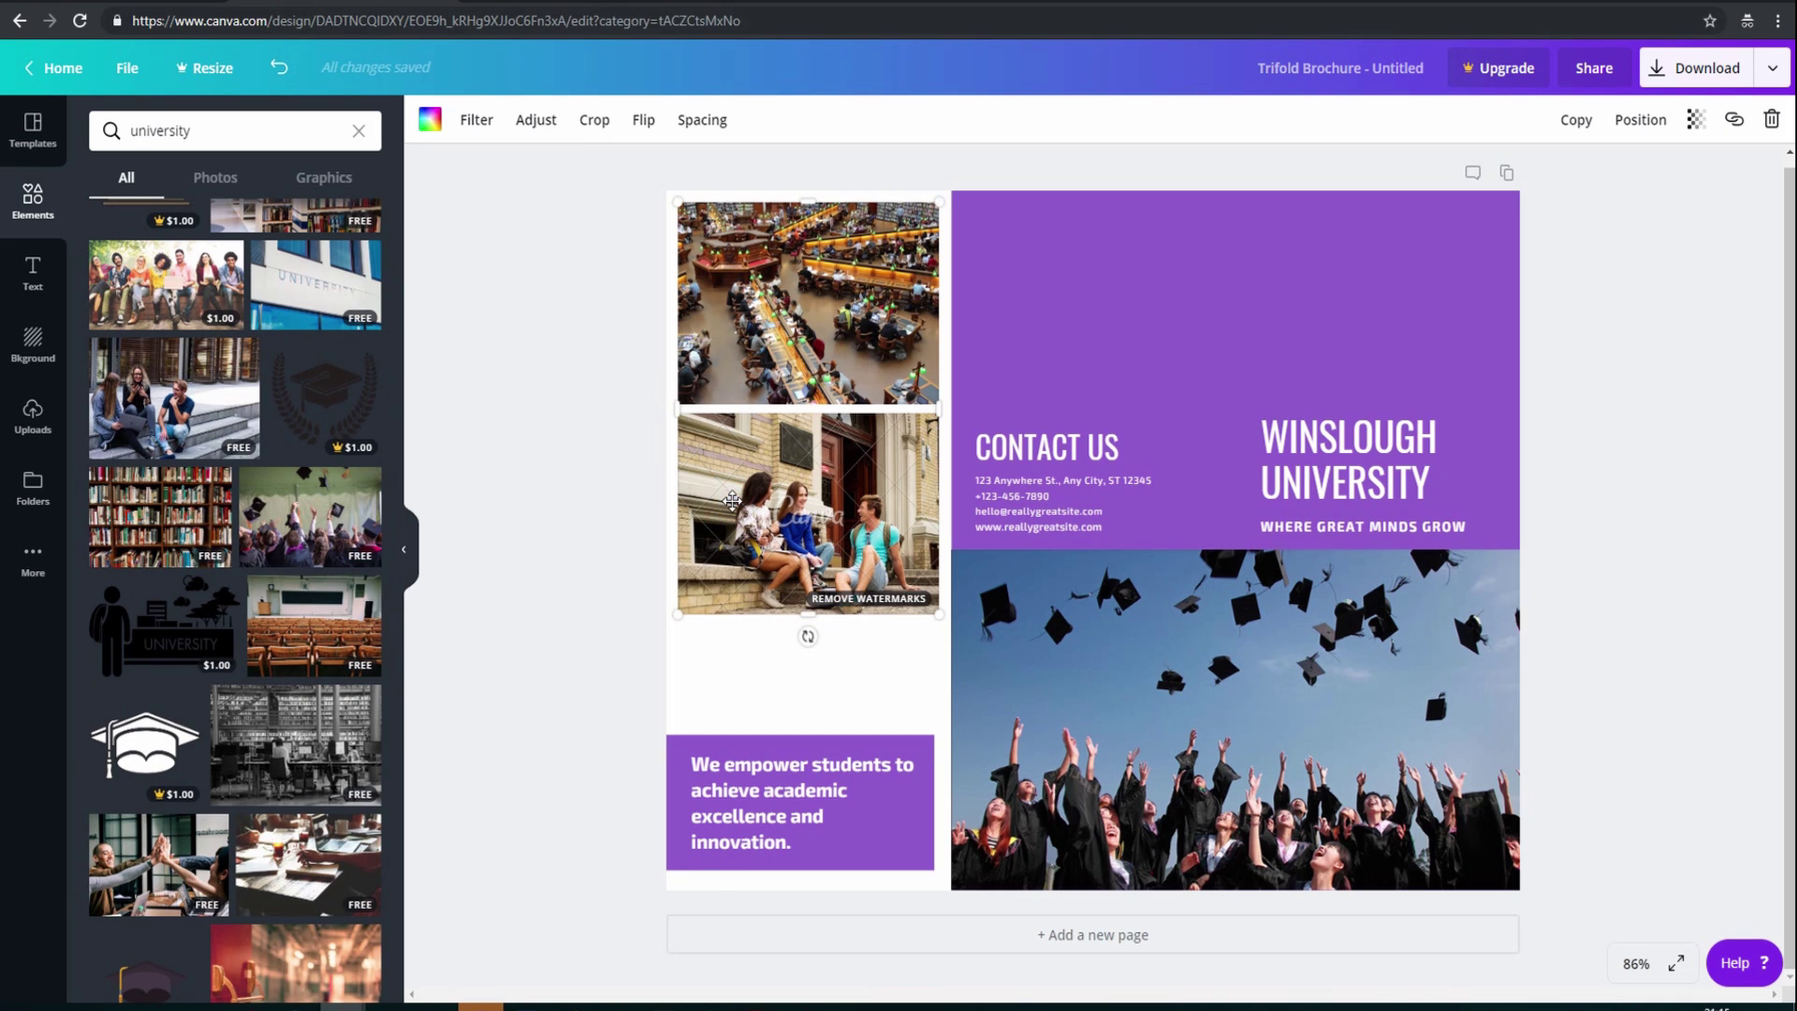
drag(202, 370, 763, 493)
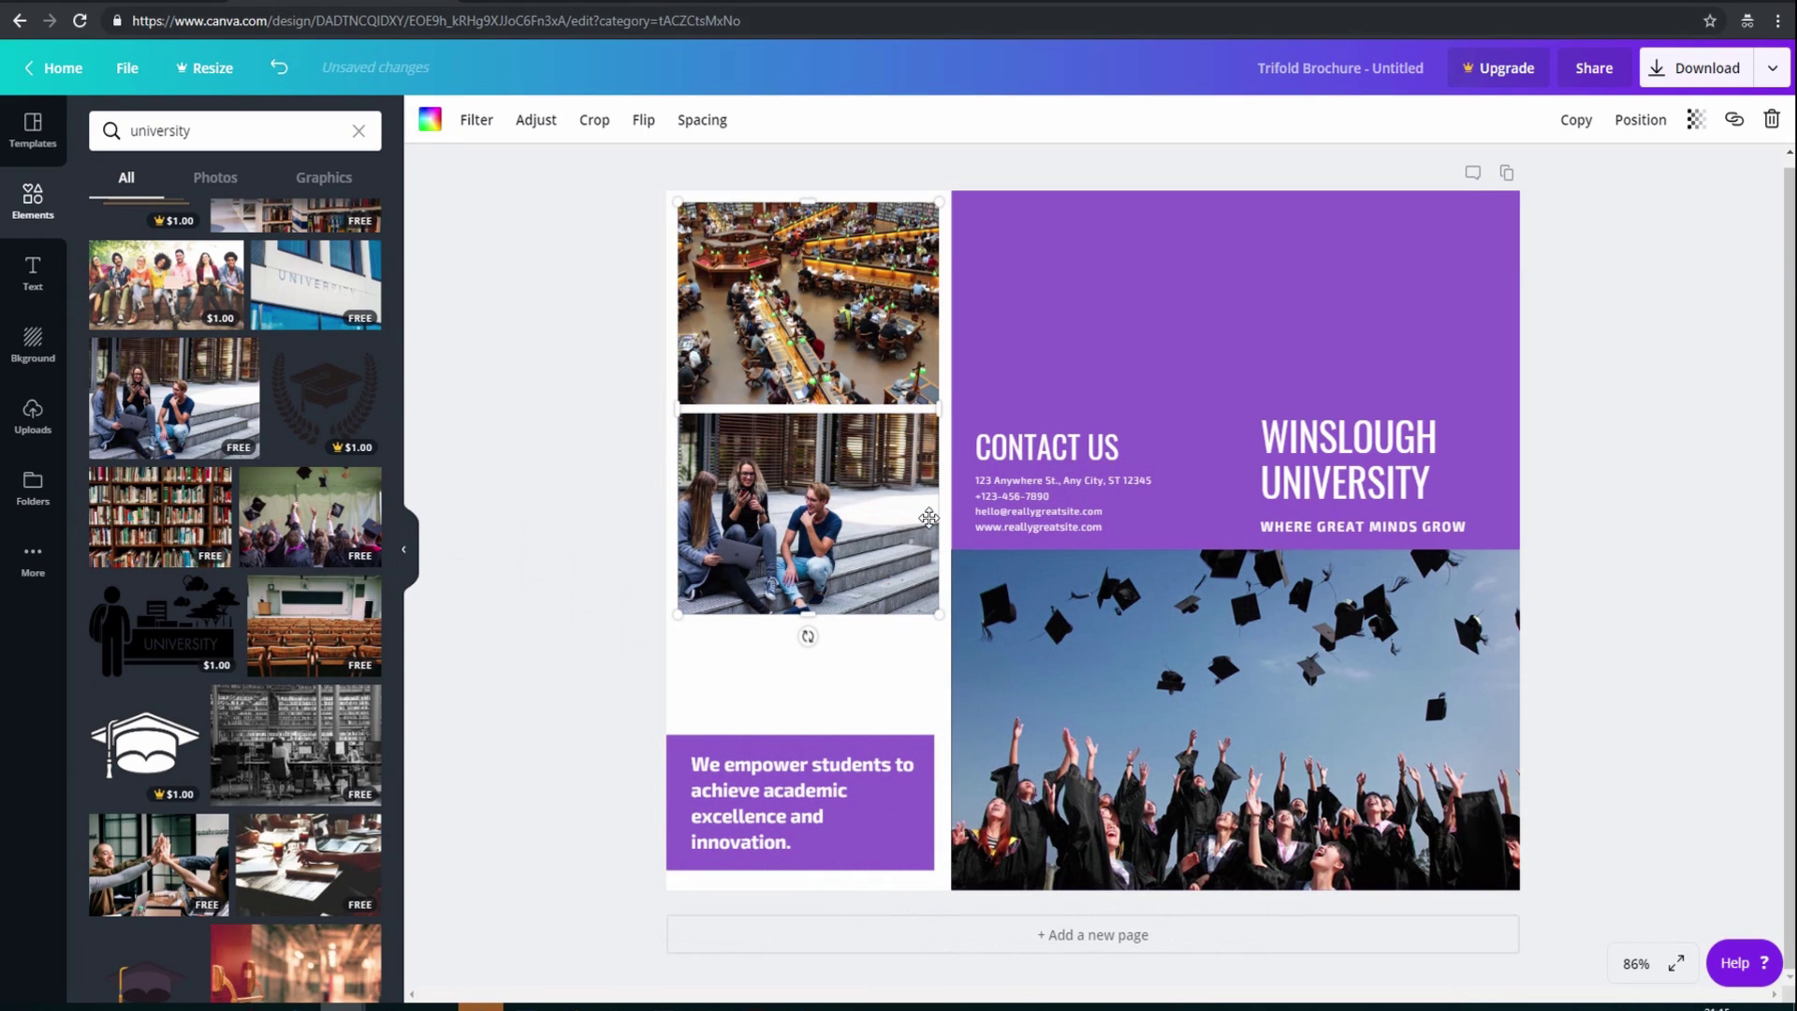
Set the purple blurb text in the Adigiana Toybox font
click(866, 786)
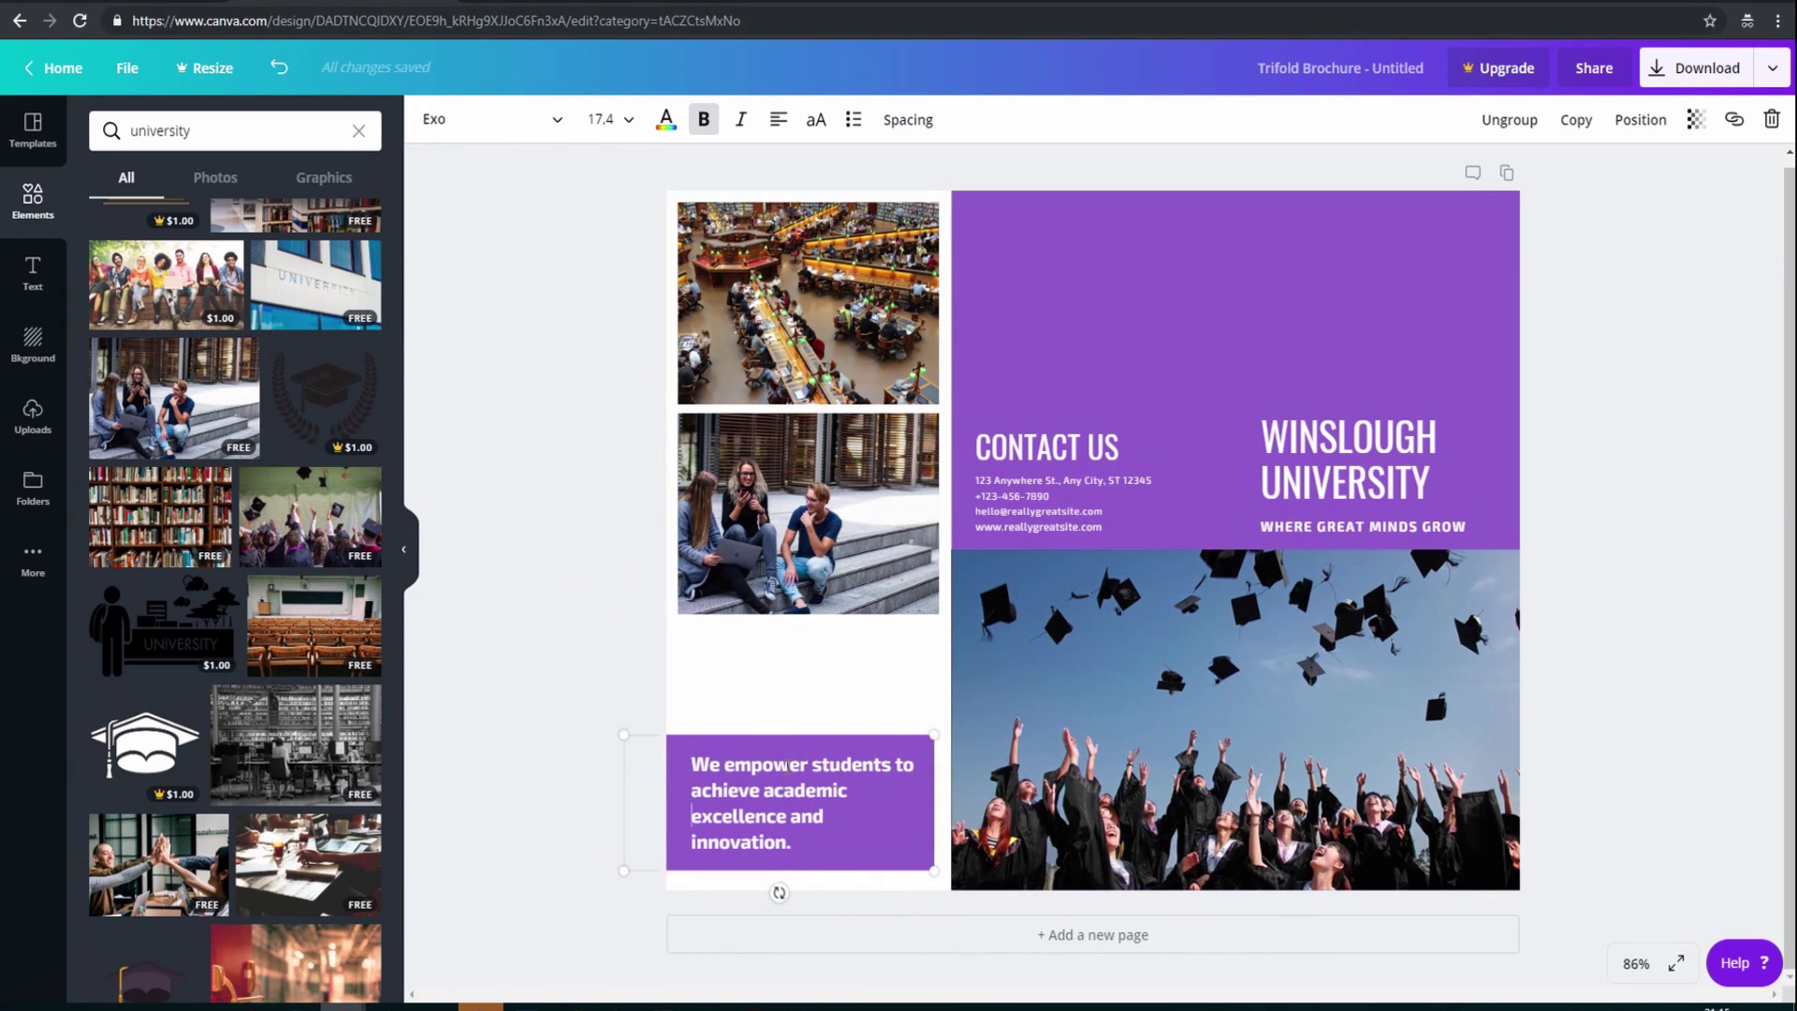
click(788, 763)
drag(694, 763, 803, 816)
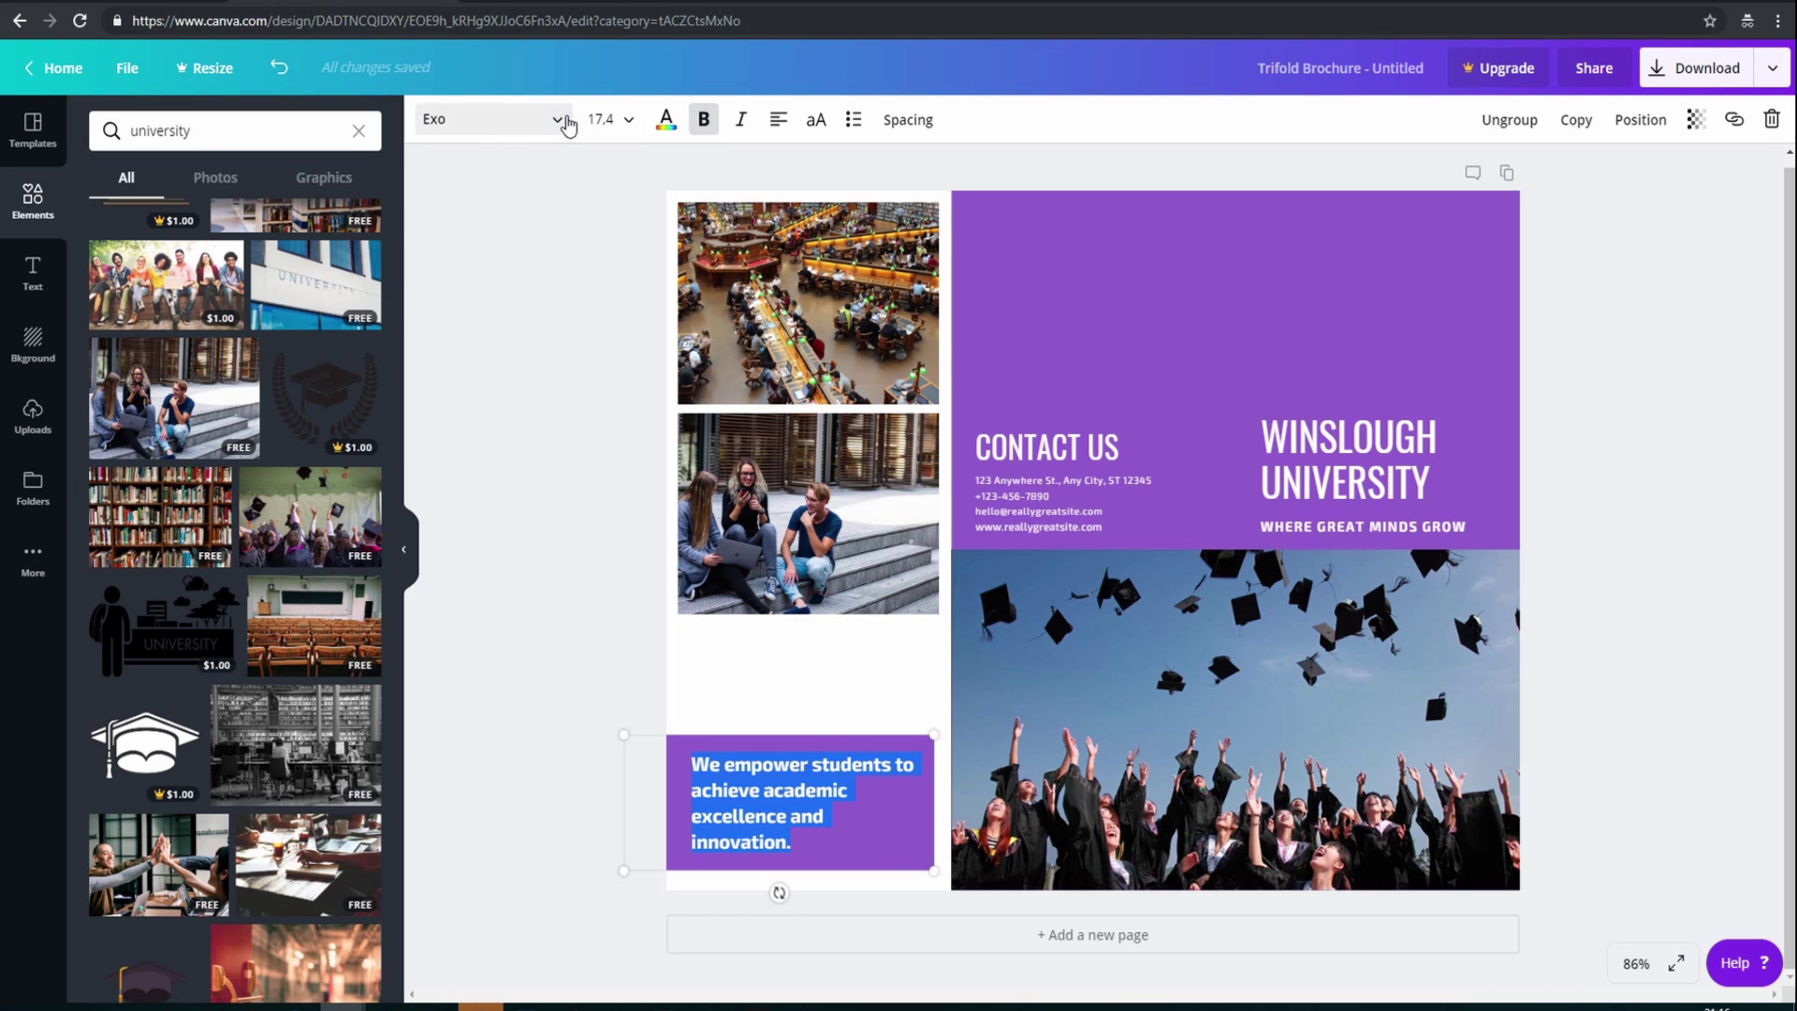
click(561, 123)
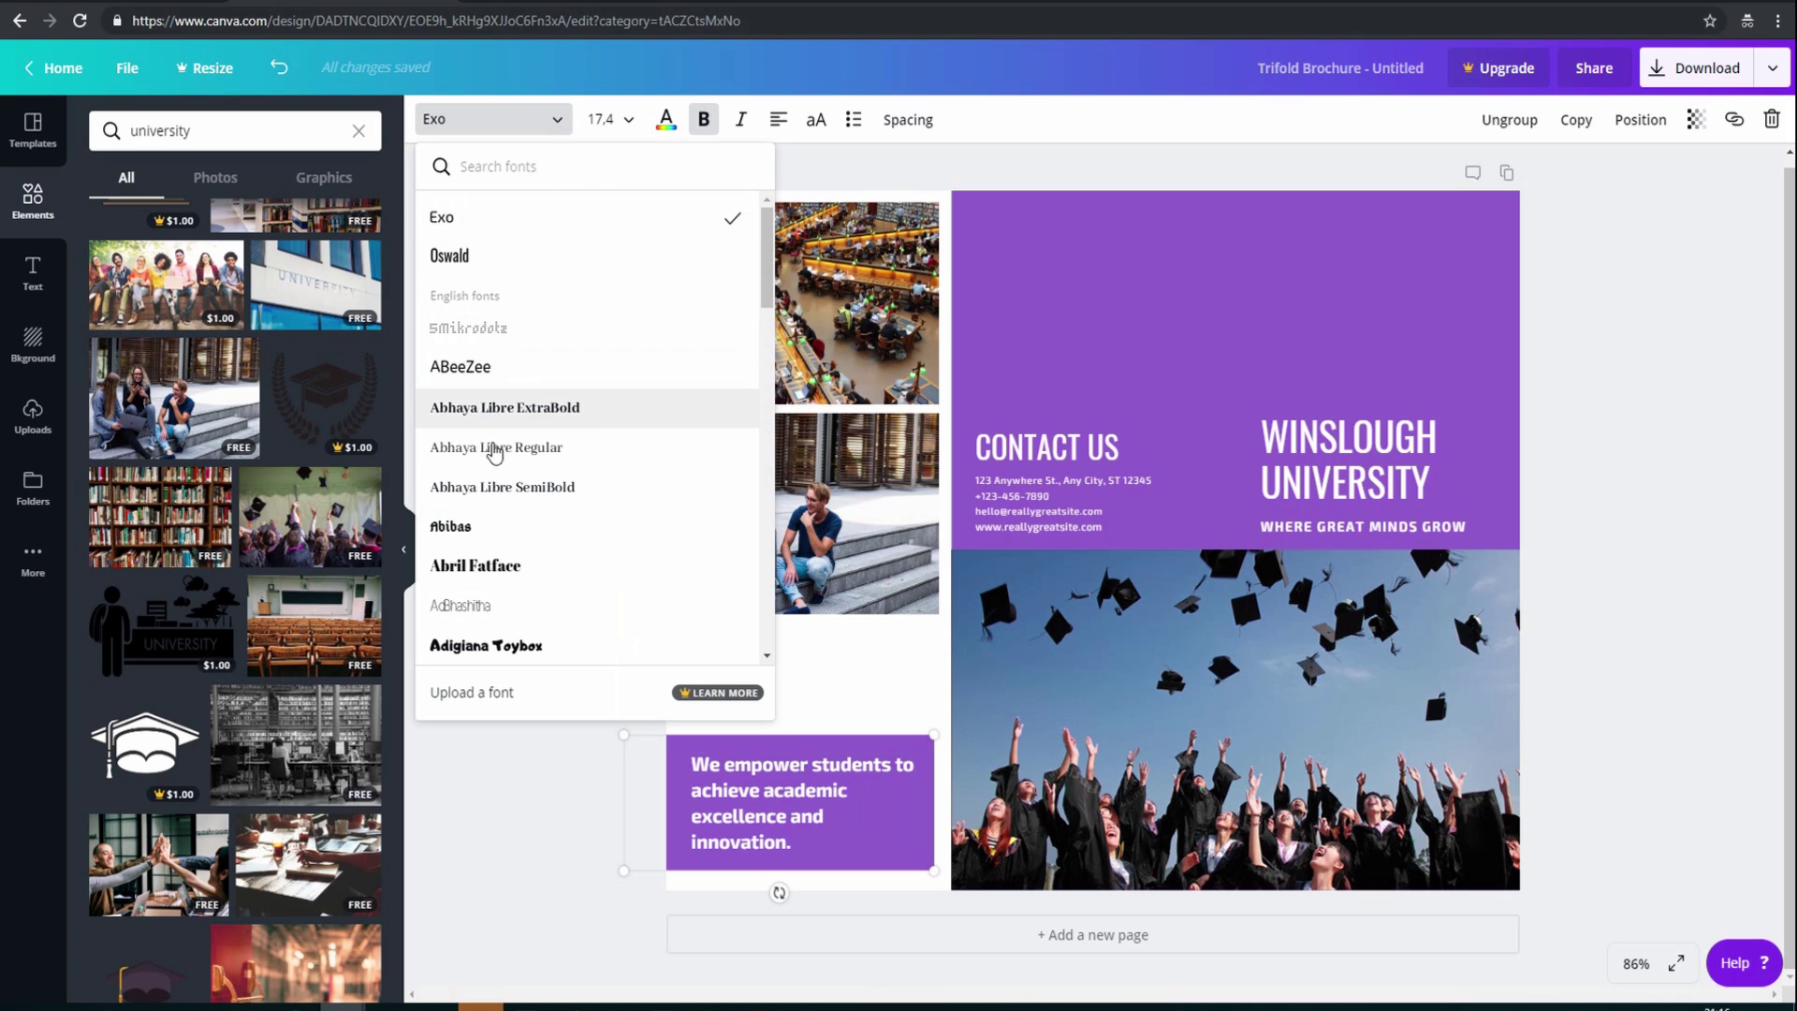
scroll(496, 486, down, 2)
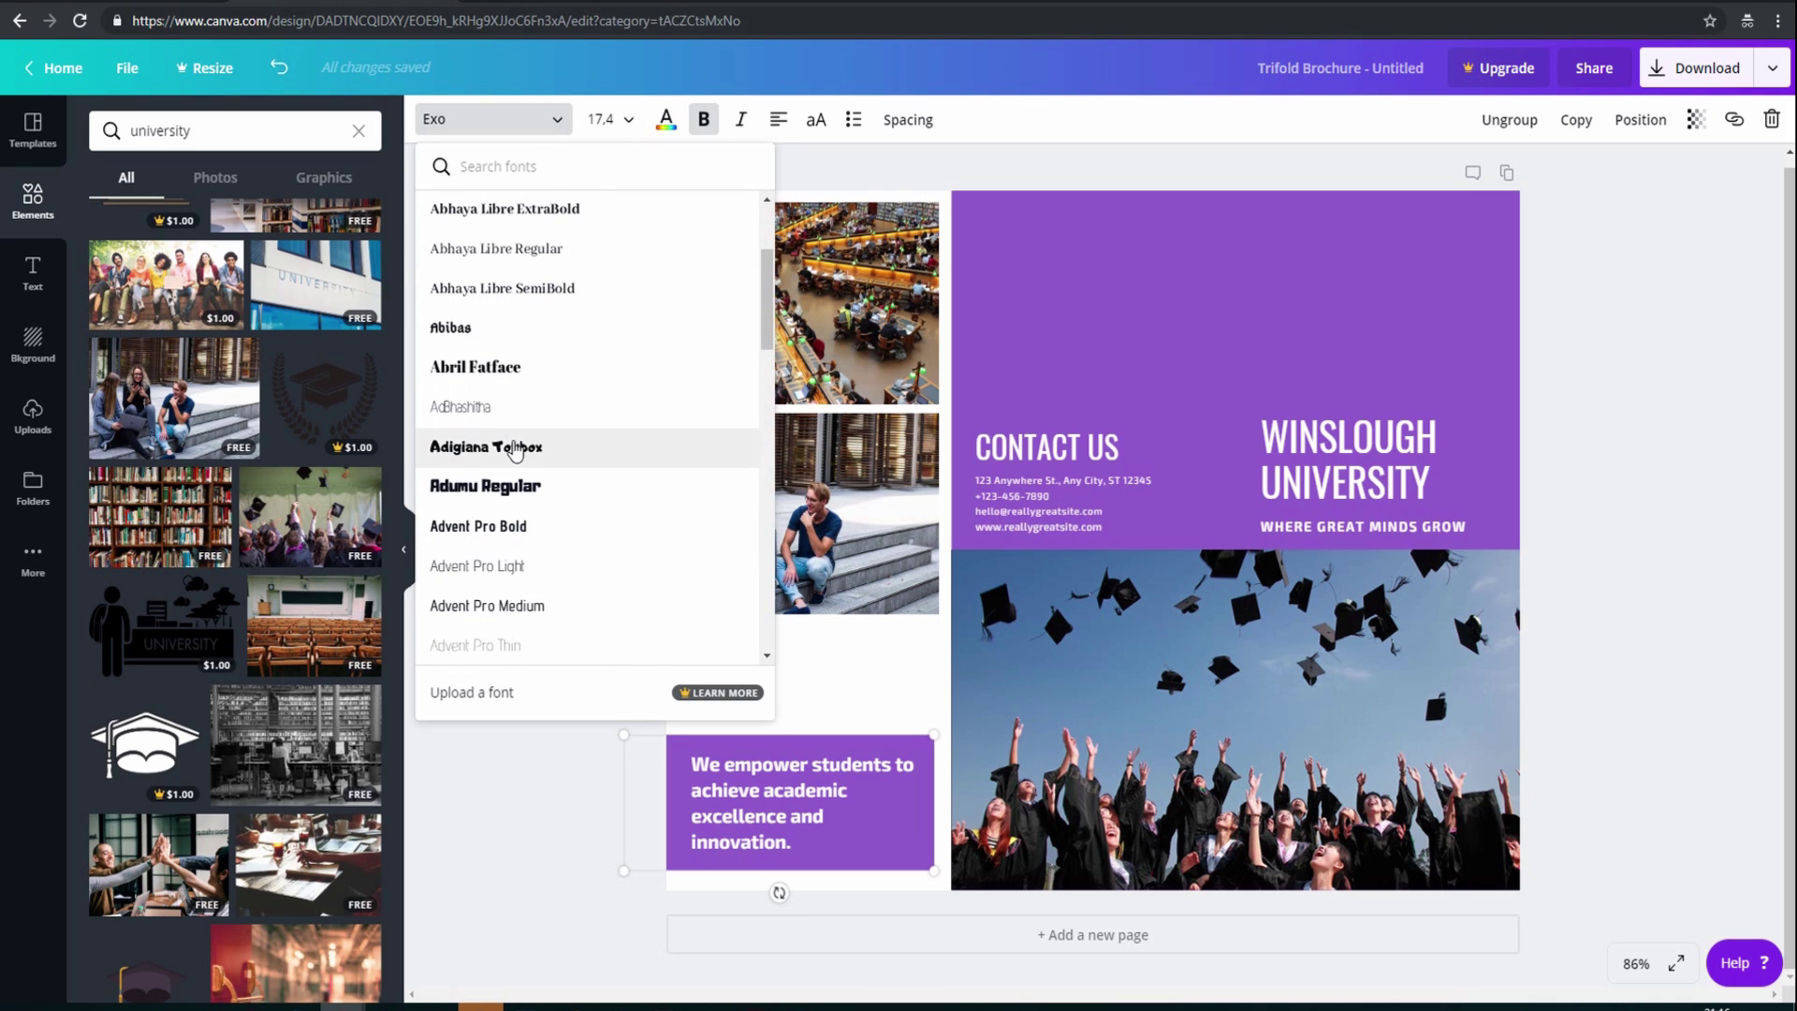
click(514, 447)
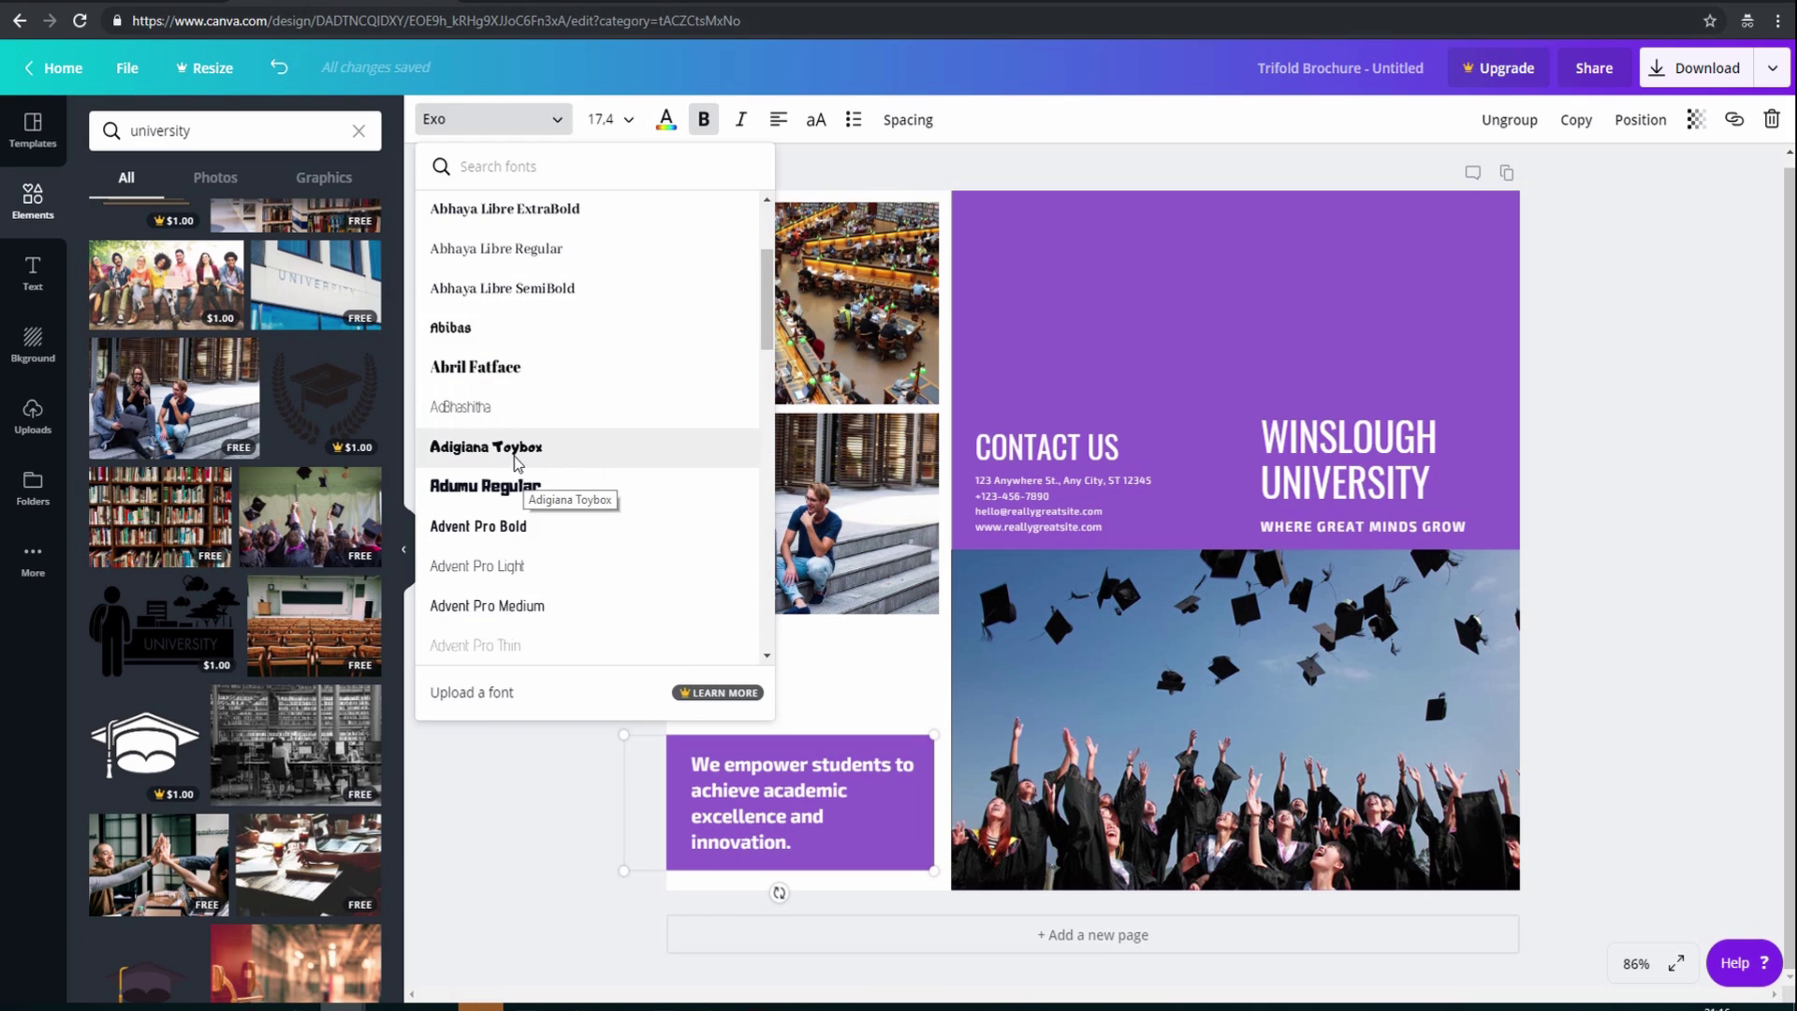
click(517, 455)
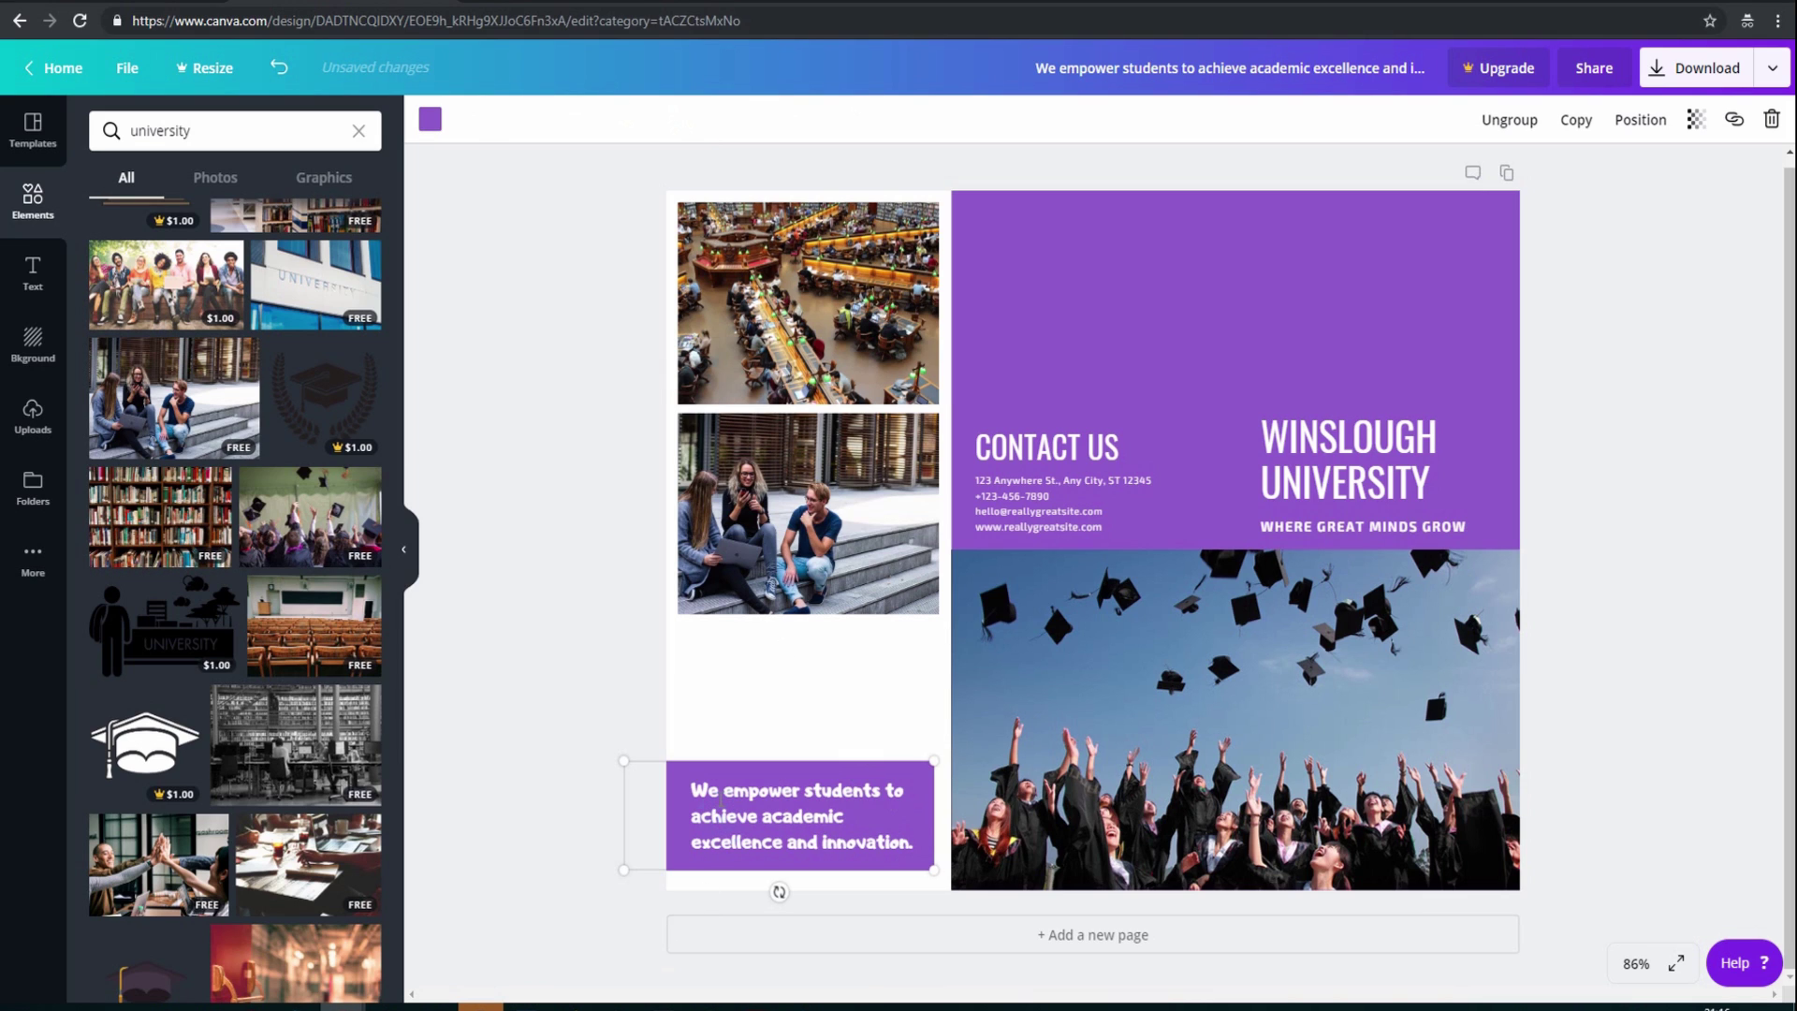
Change the blurb text size to 24
click(721, 806)
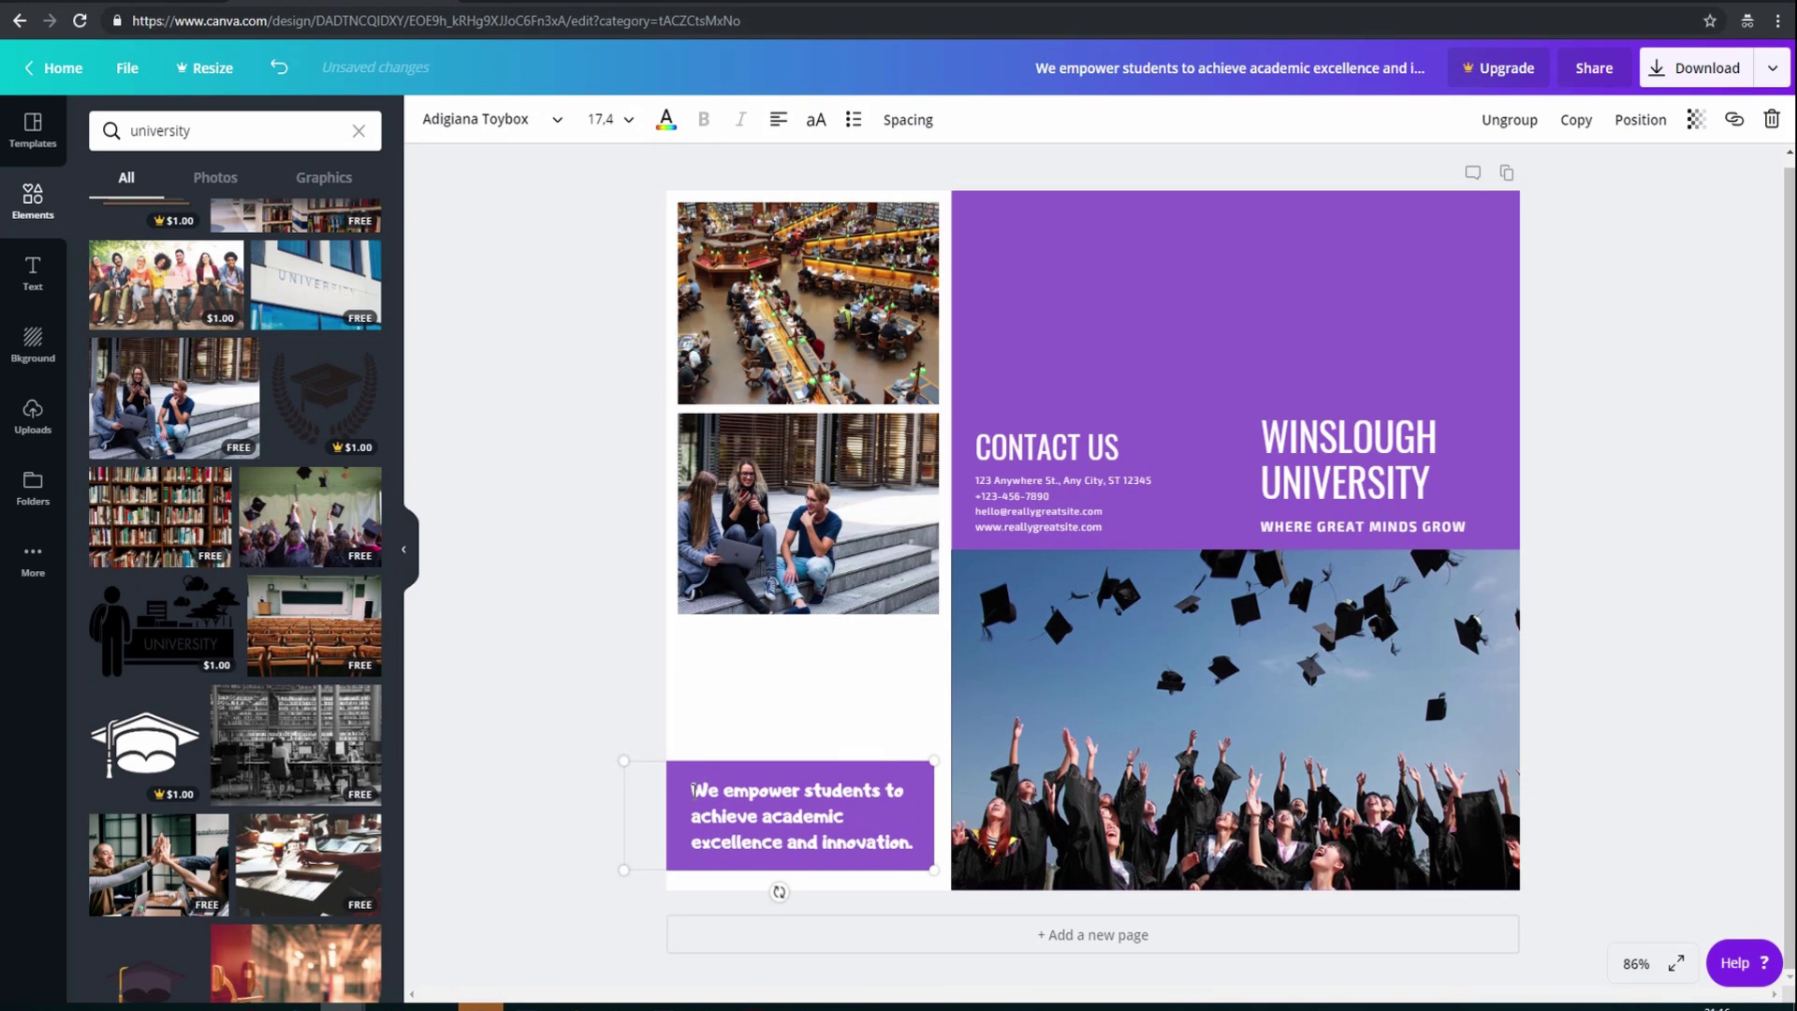
drag(690, 790, 888, 846)
click(625, 123)
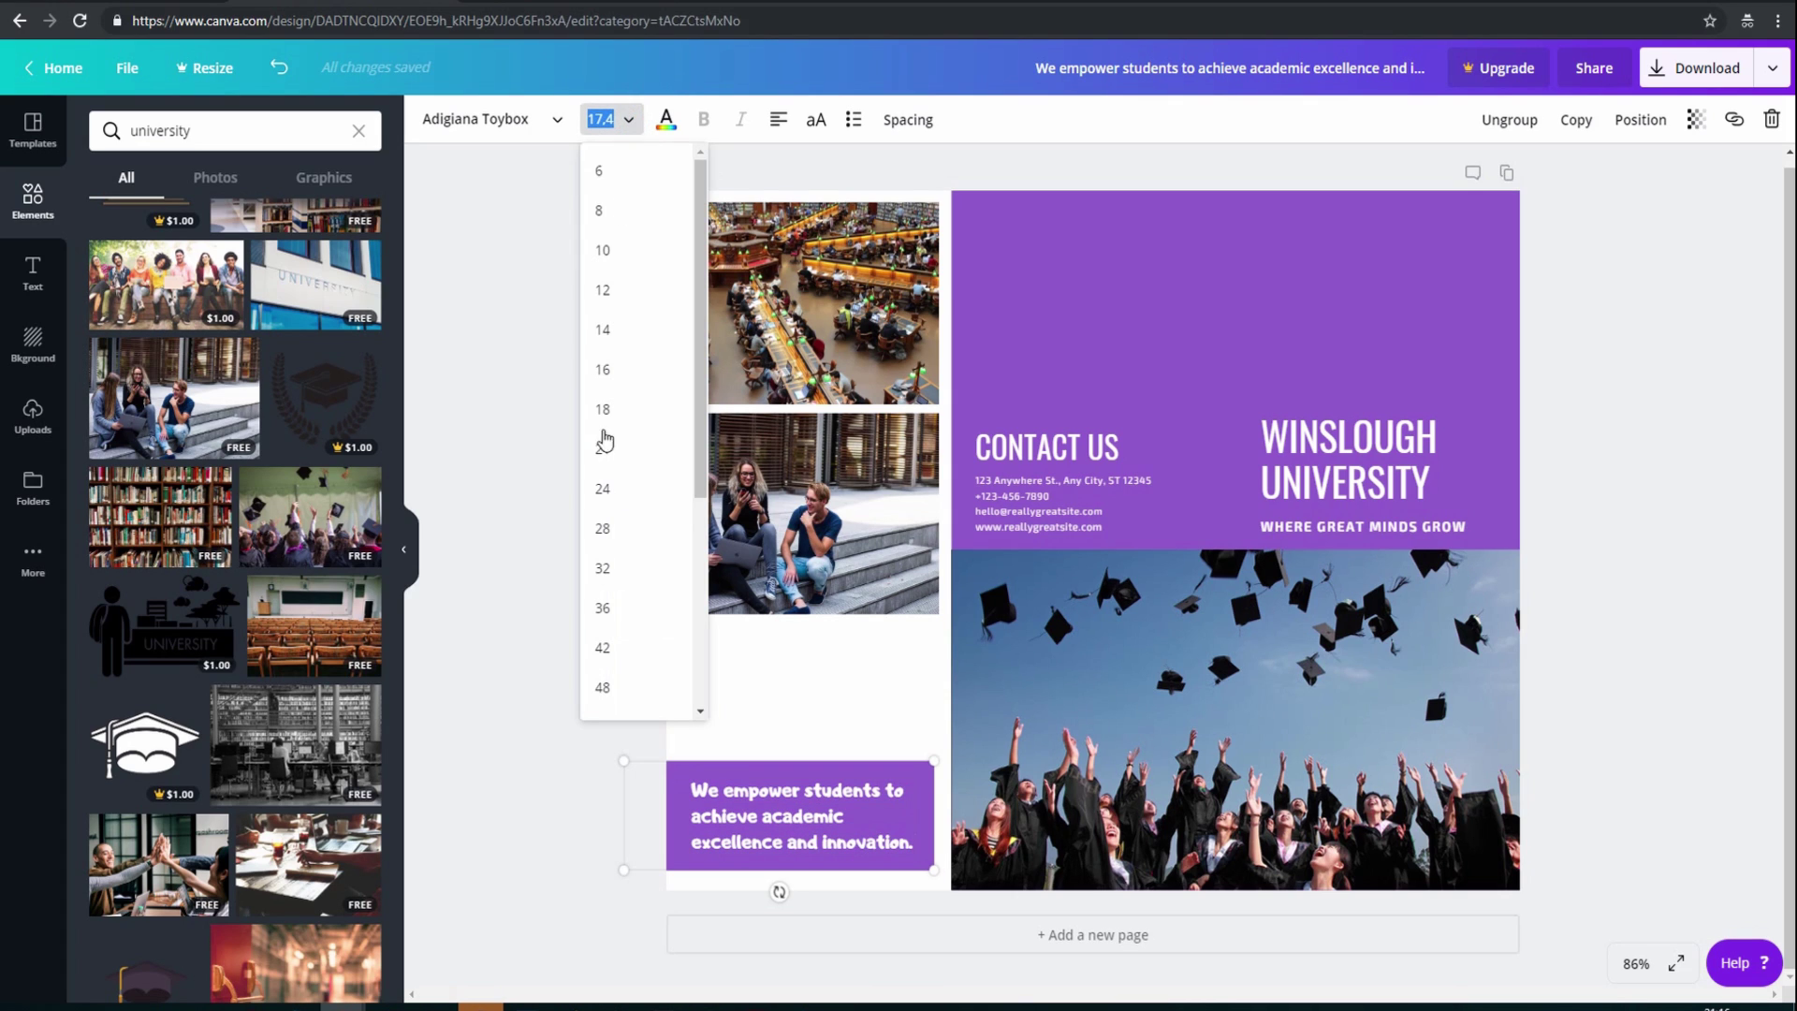
click(606, 490)
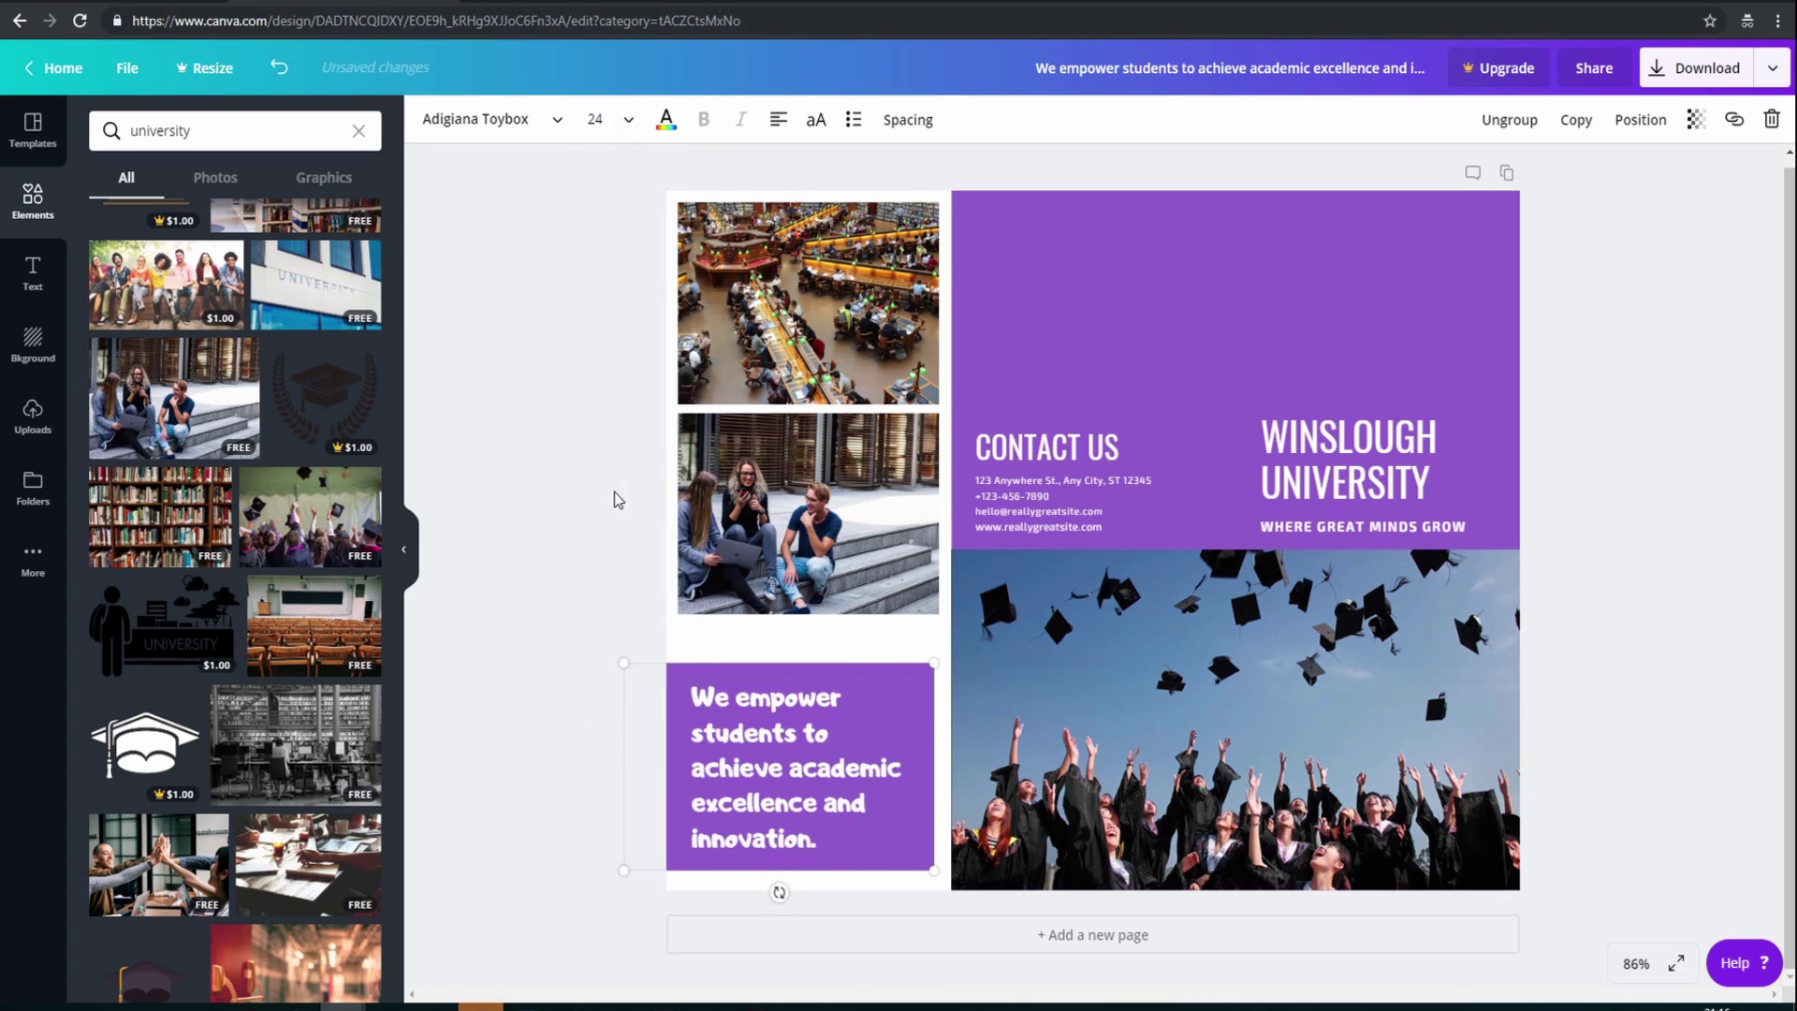
click(889, 702)
click(922, 683)
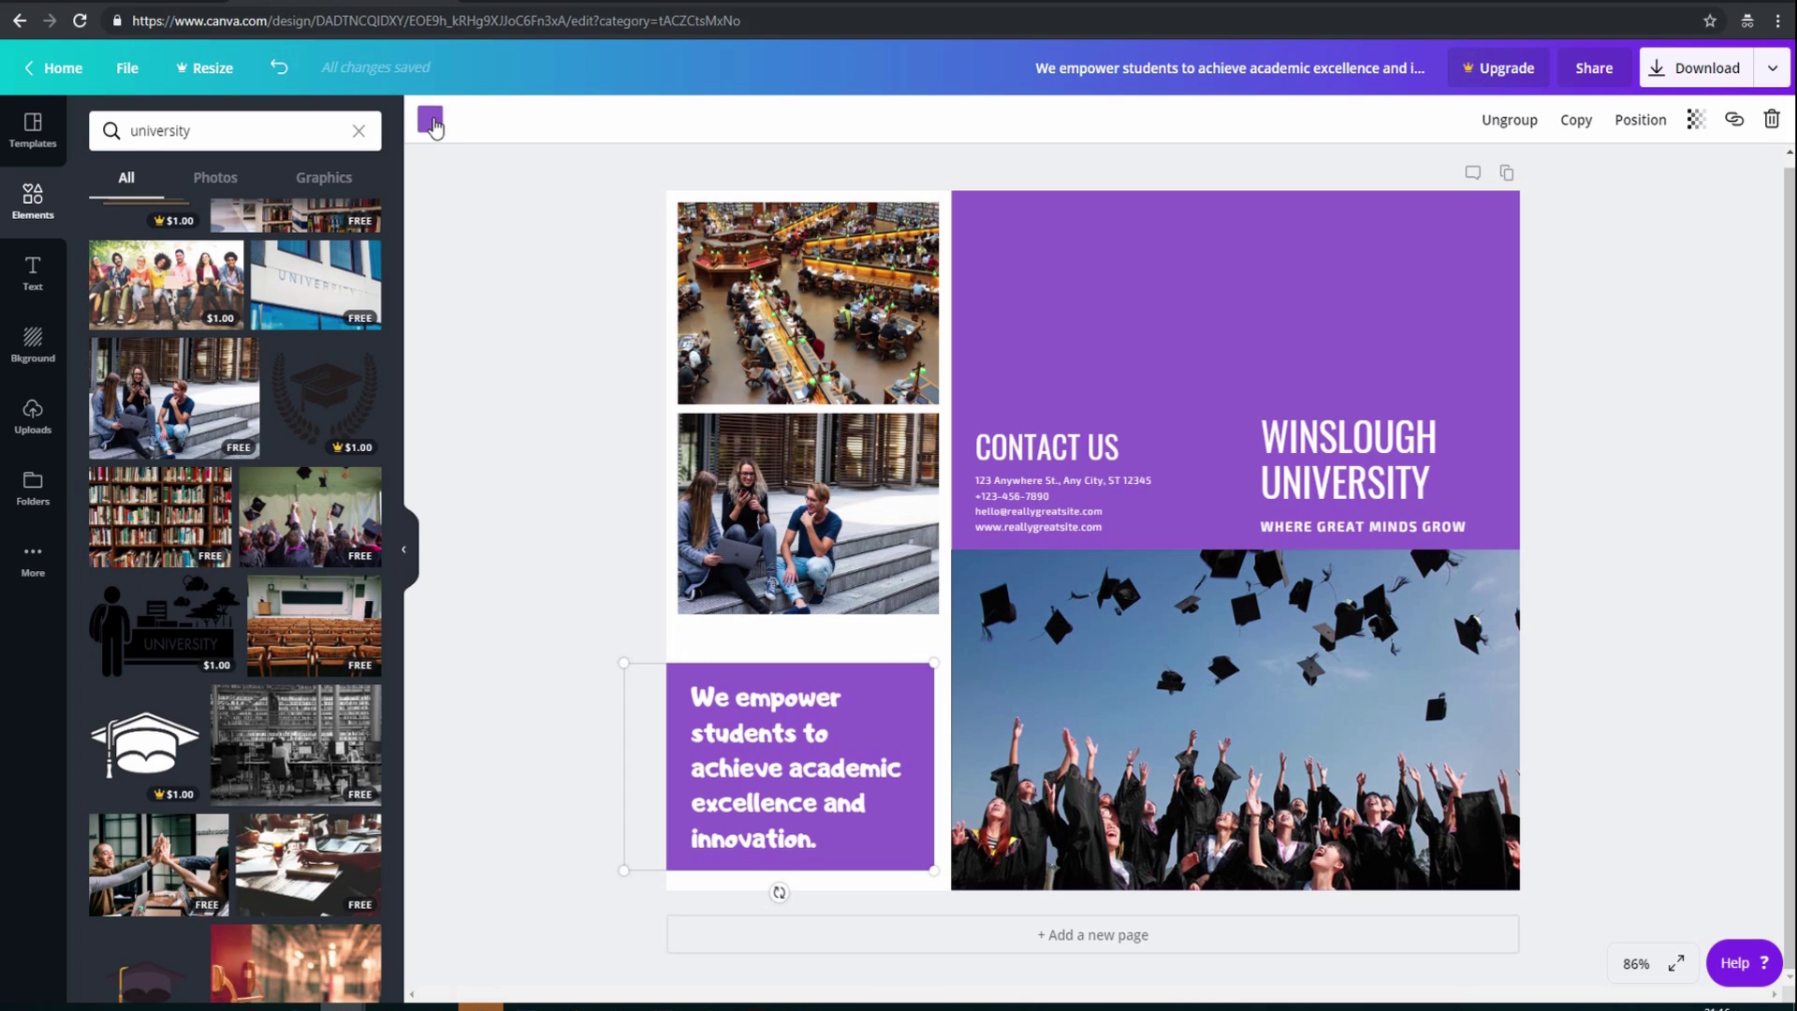
Recolour the blurb box and the top-right background block from purple to blue
click(431, 120)
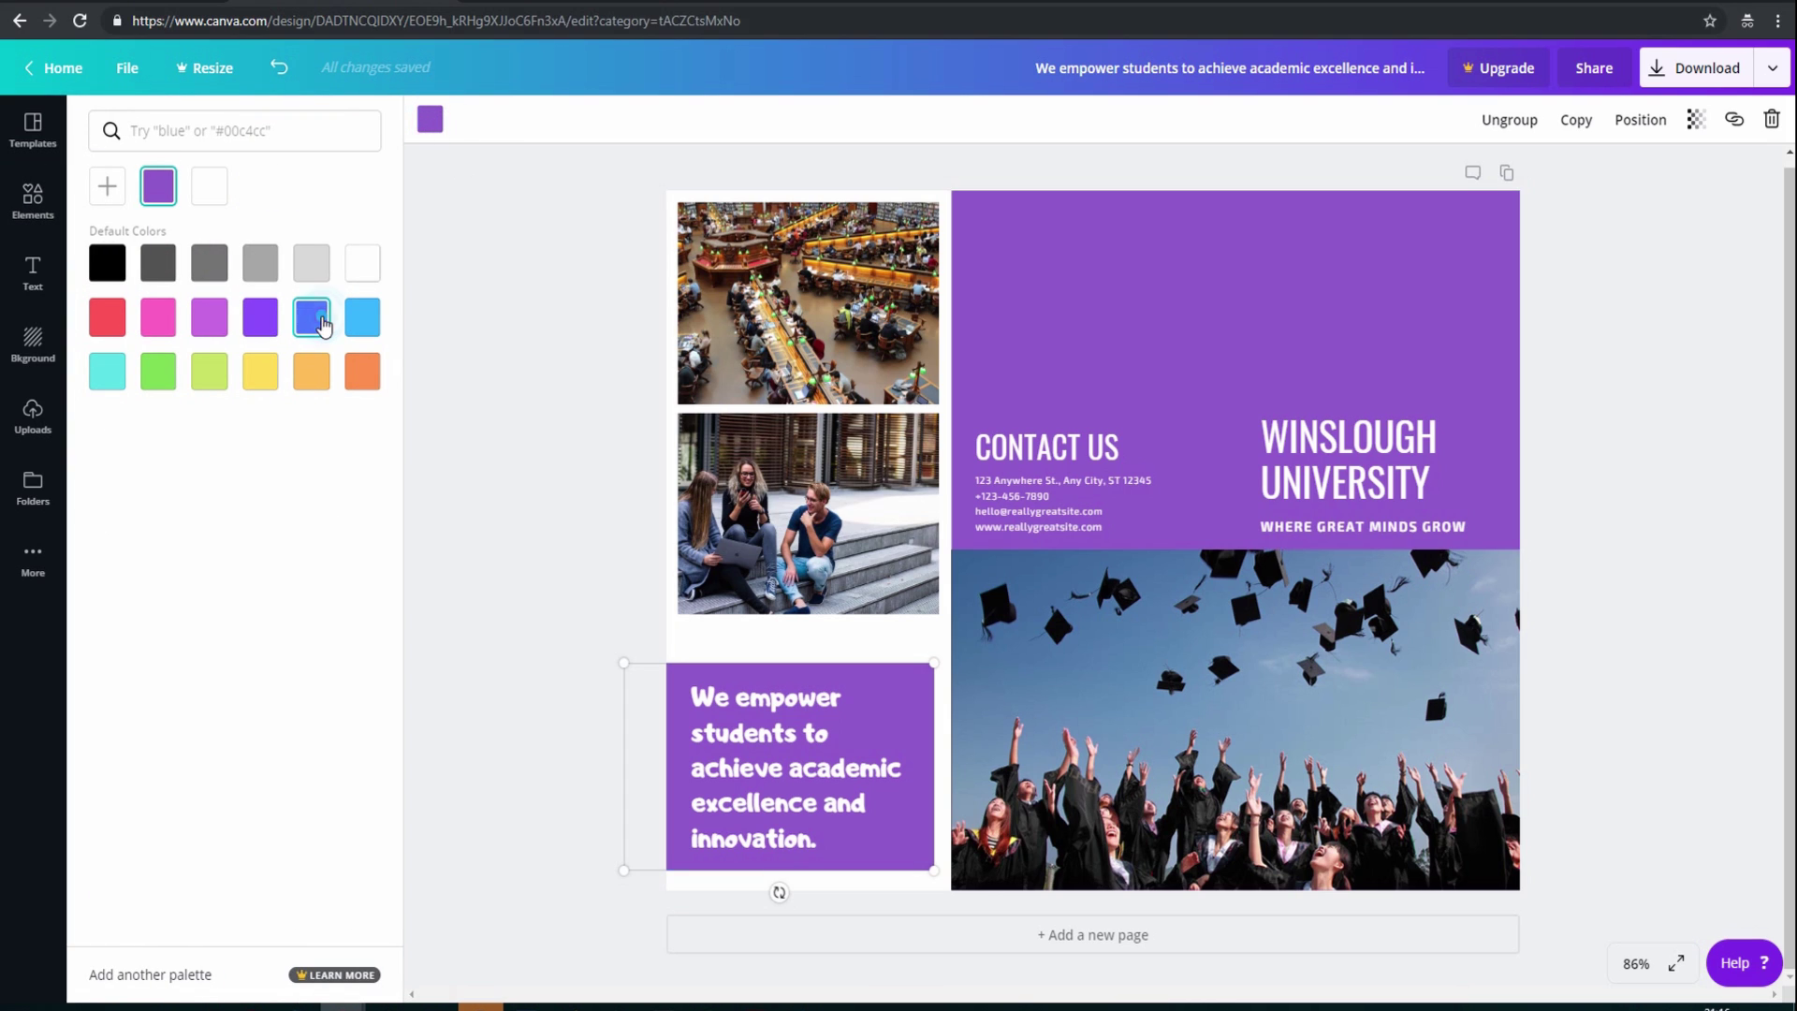
click(314, 318)
click(990, 228)
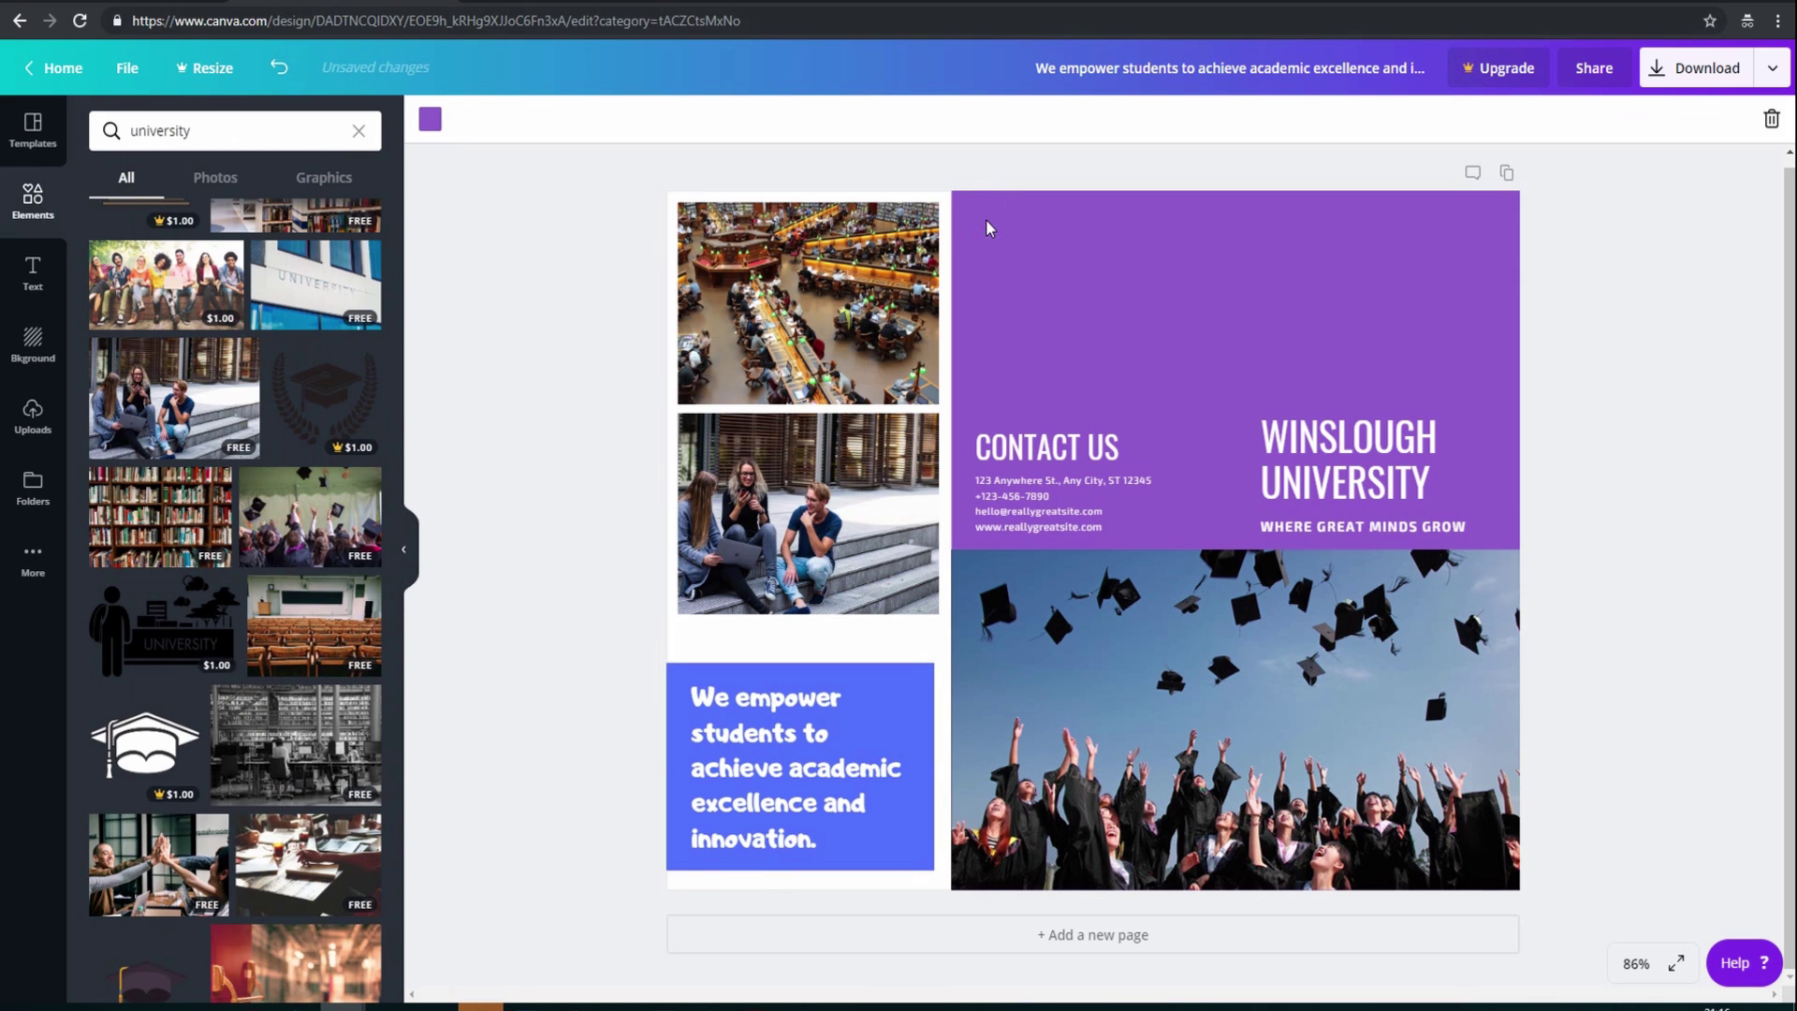
click(430, 119)
click(326, 320)
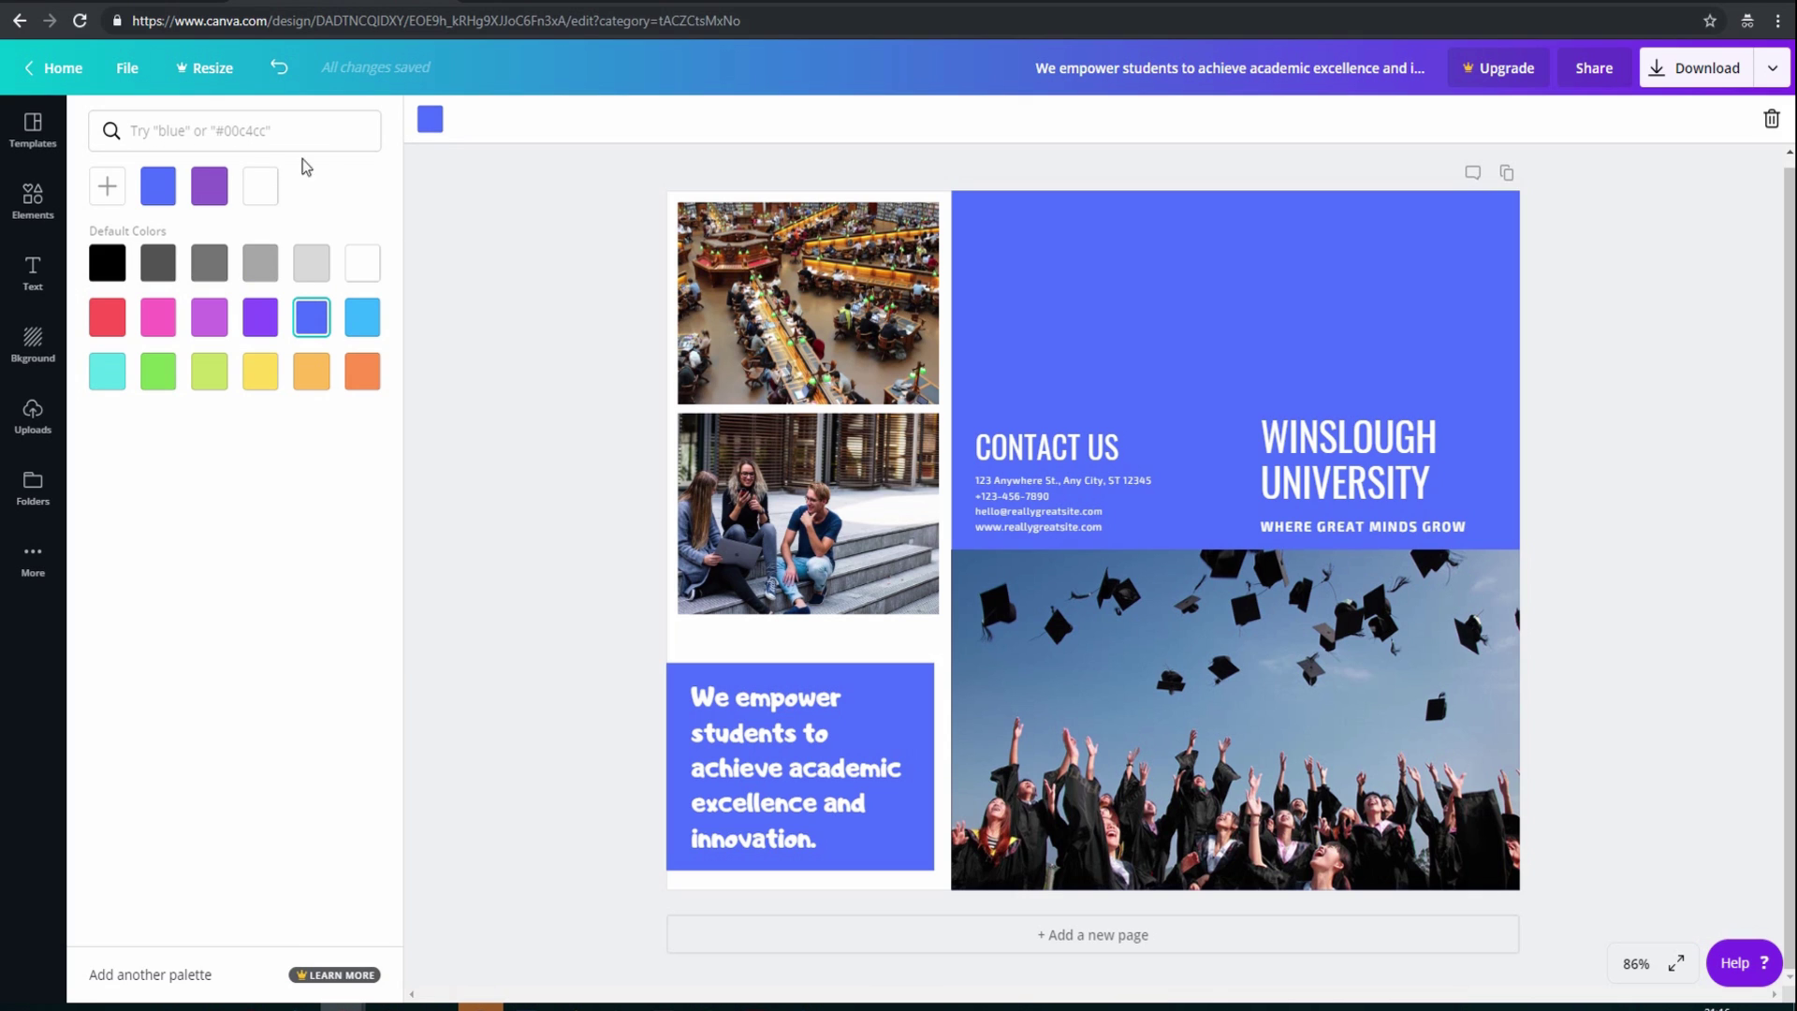
click(530, 436)
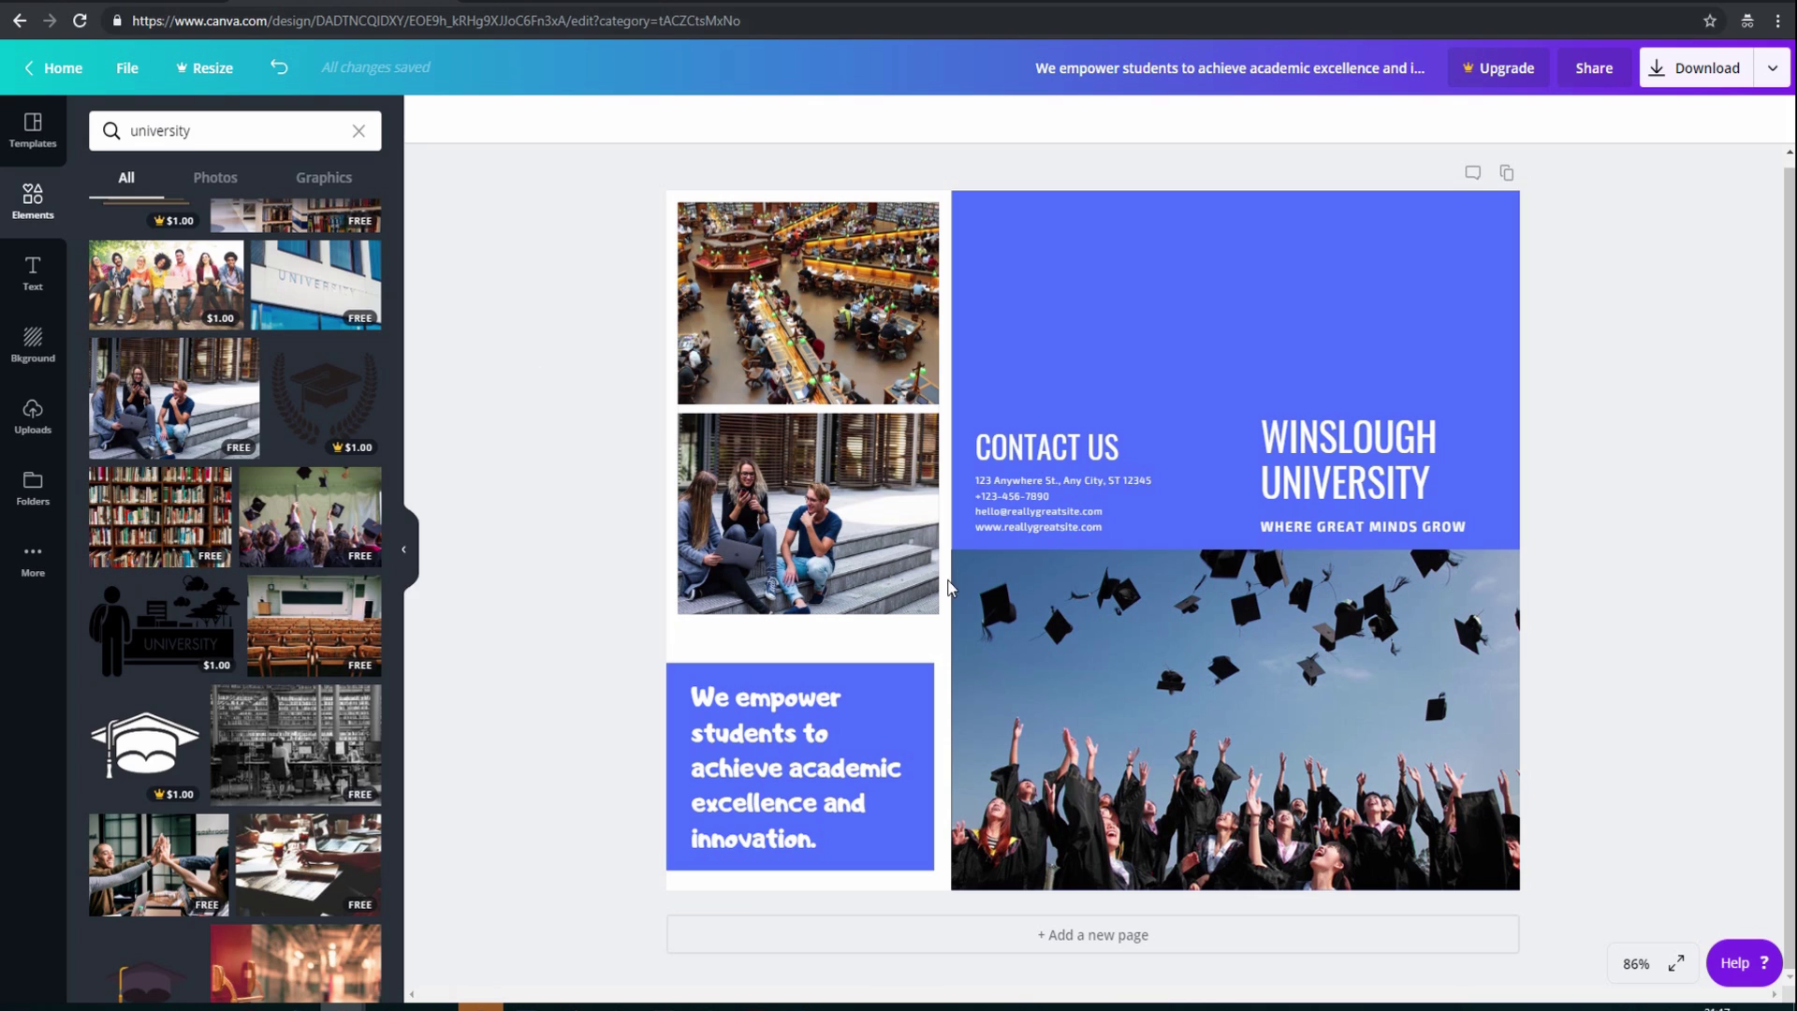
Replace WINSLOUGH with BRIGHTON in the heading, making it BRIGHTON UNIVERSITY
double_click(1312, 447)
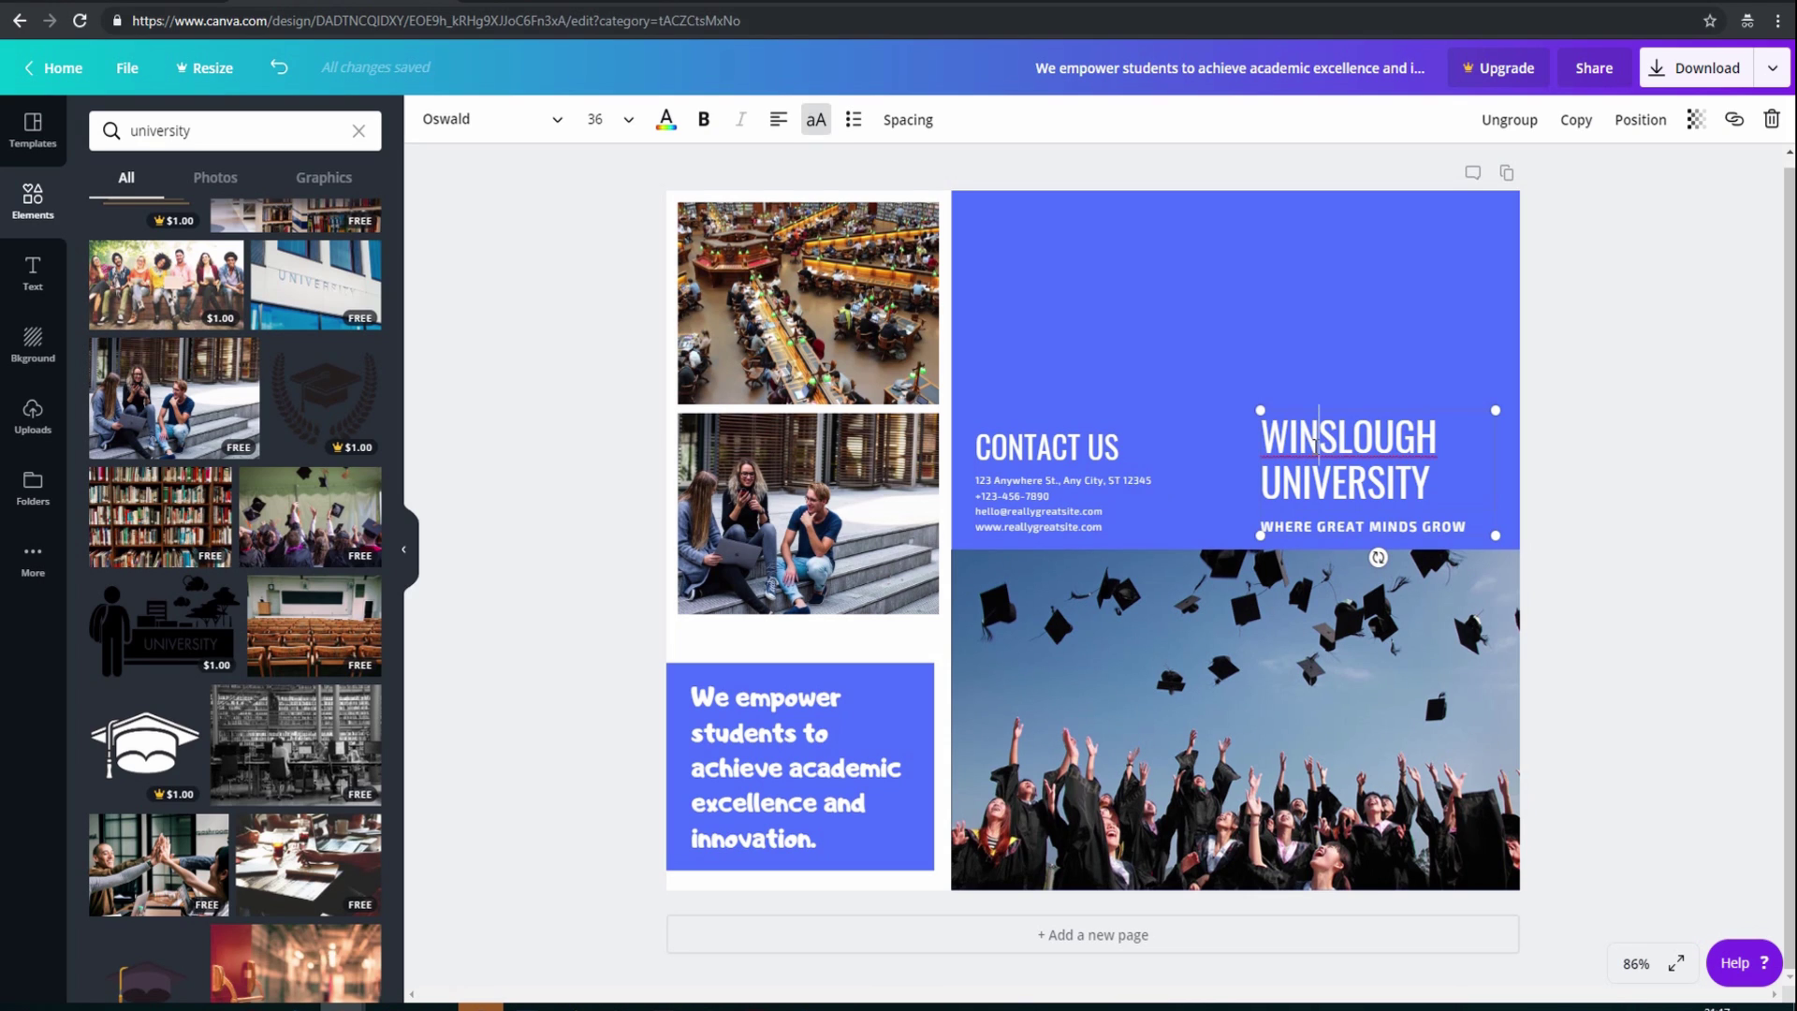
drag(1434, 437, 1275, 433)
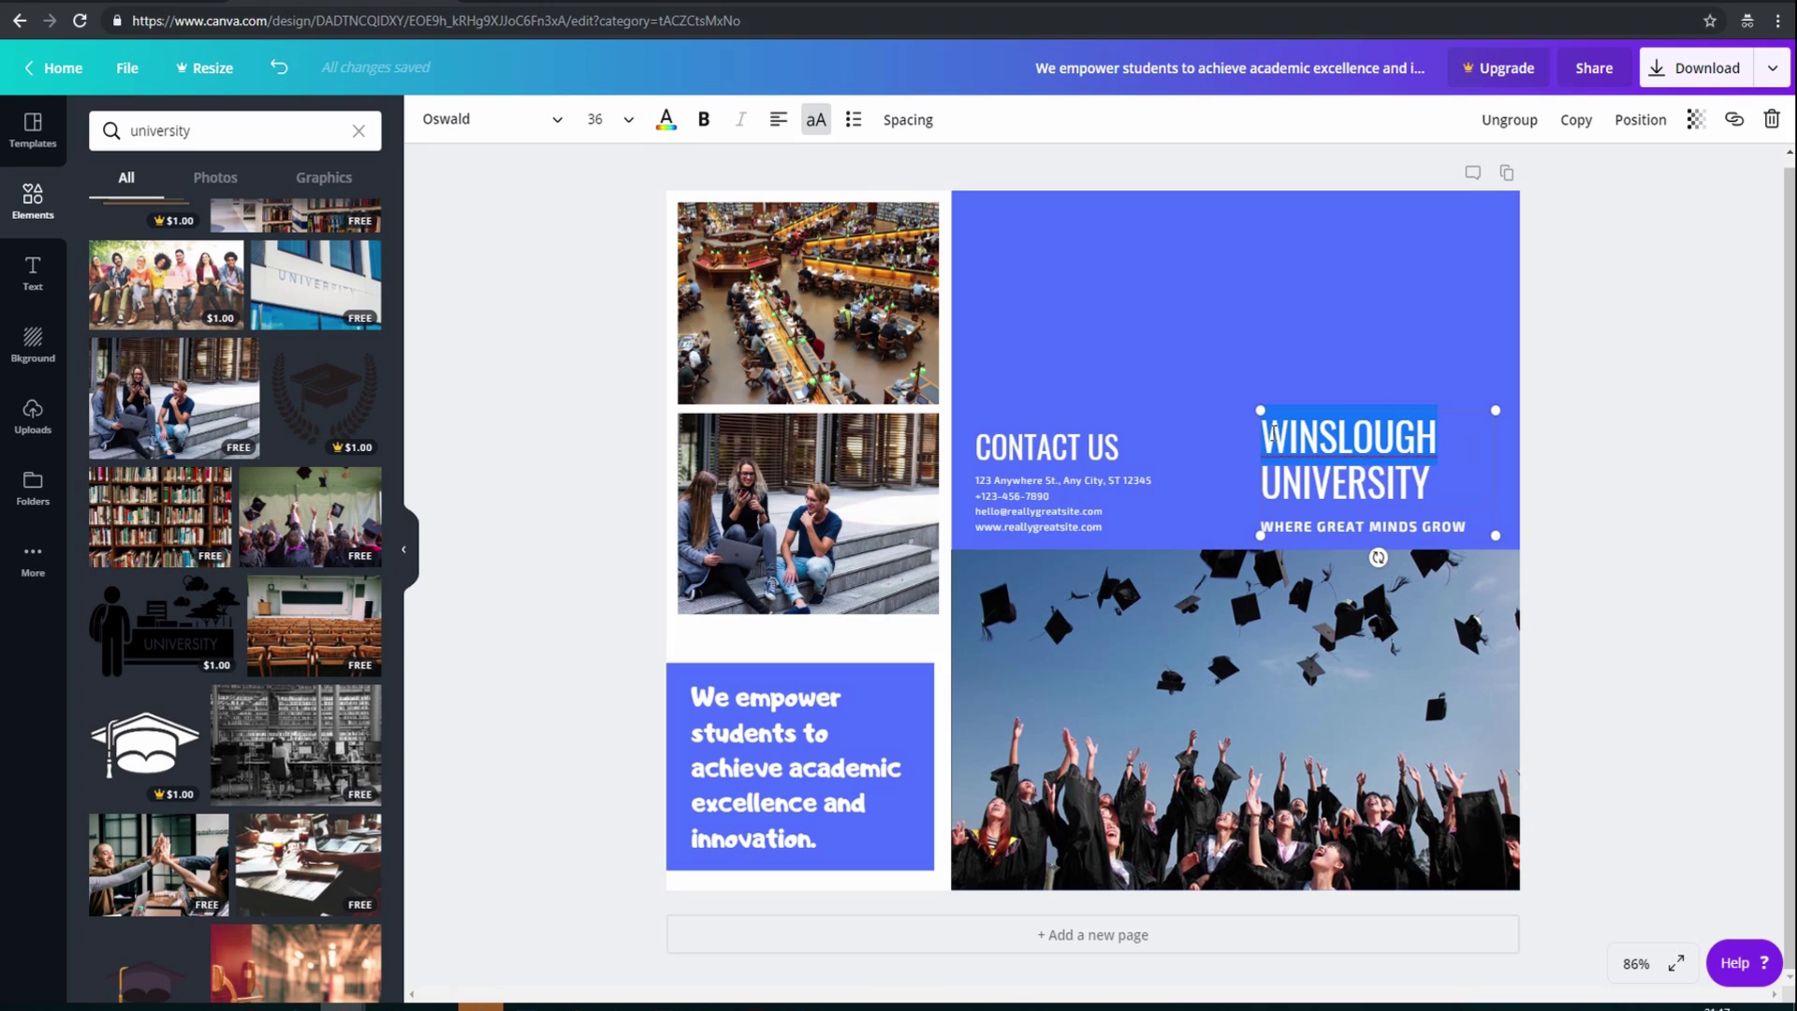
text(BRIGHTO)
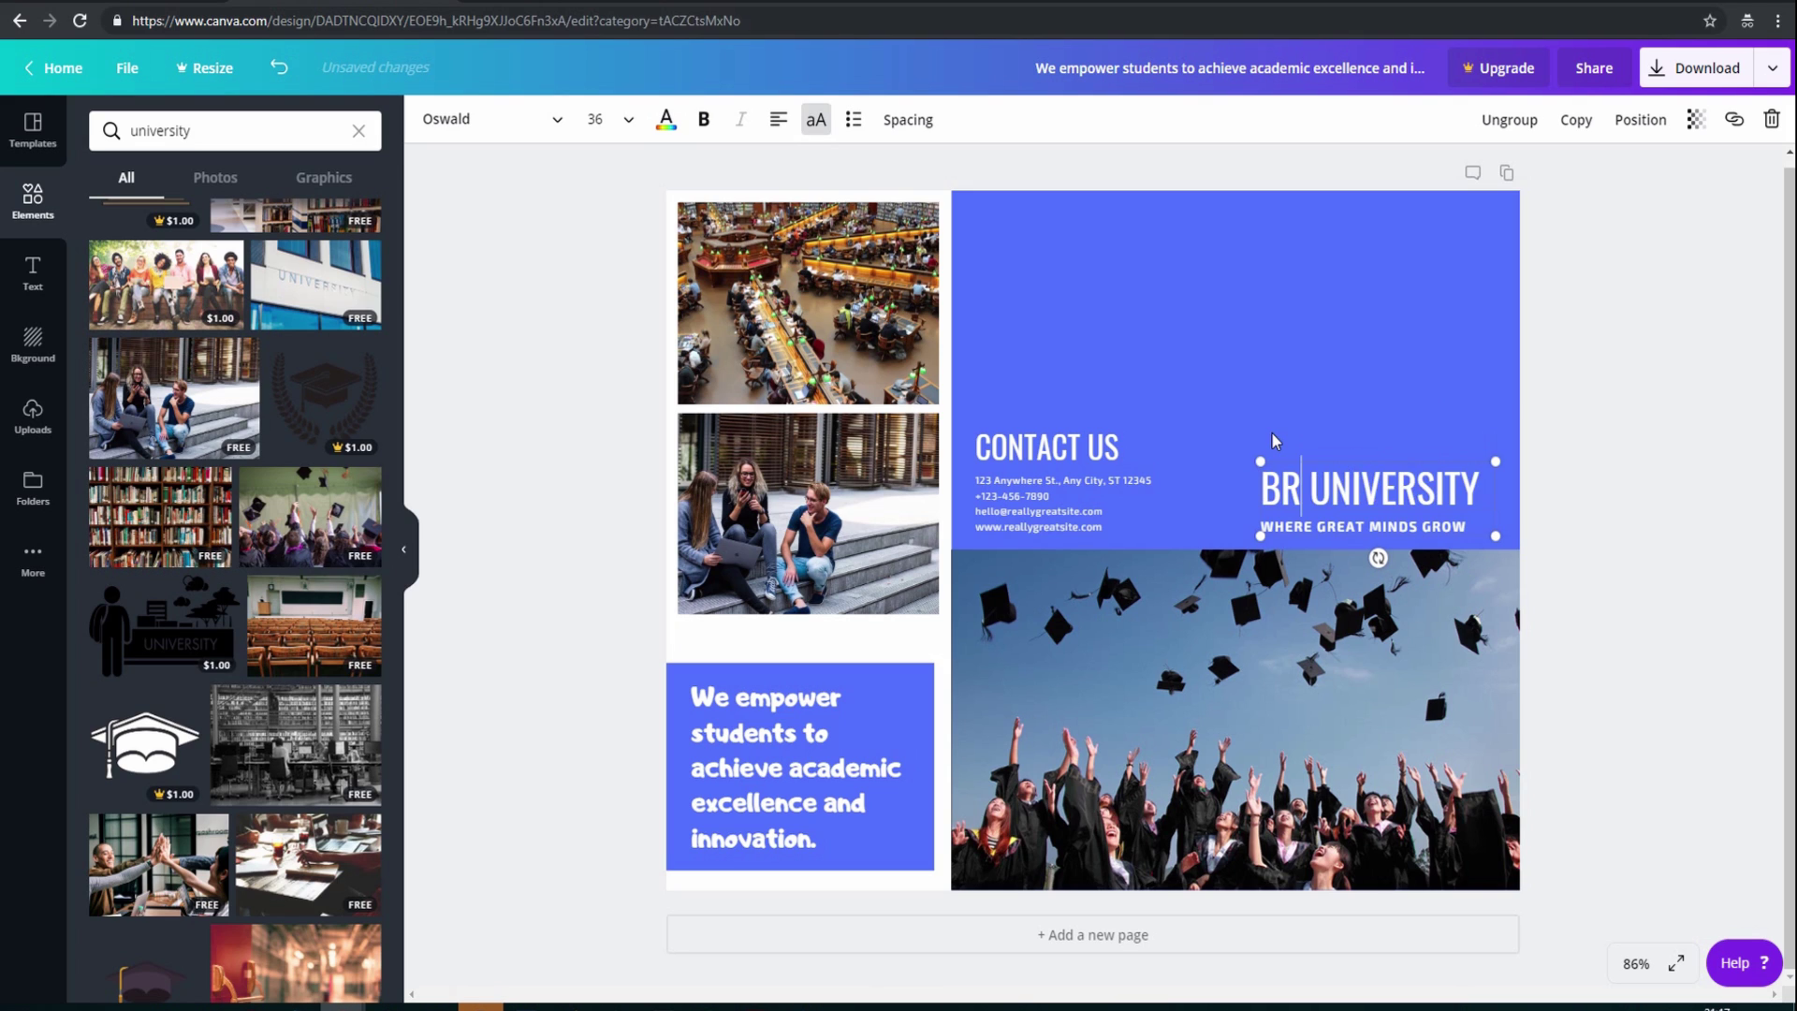
text(N)
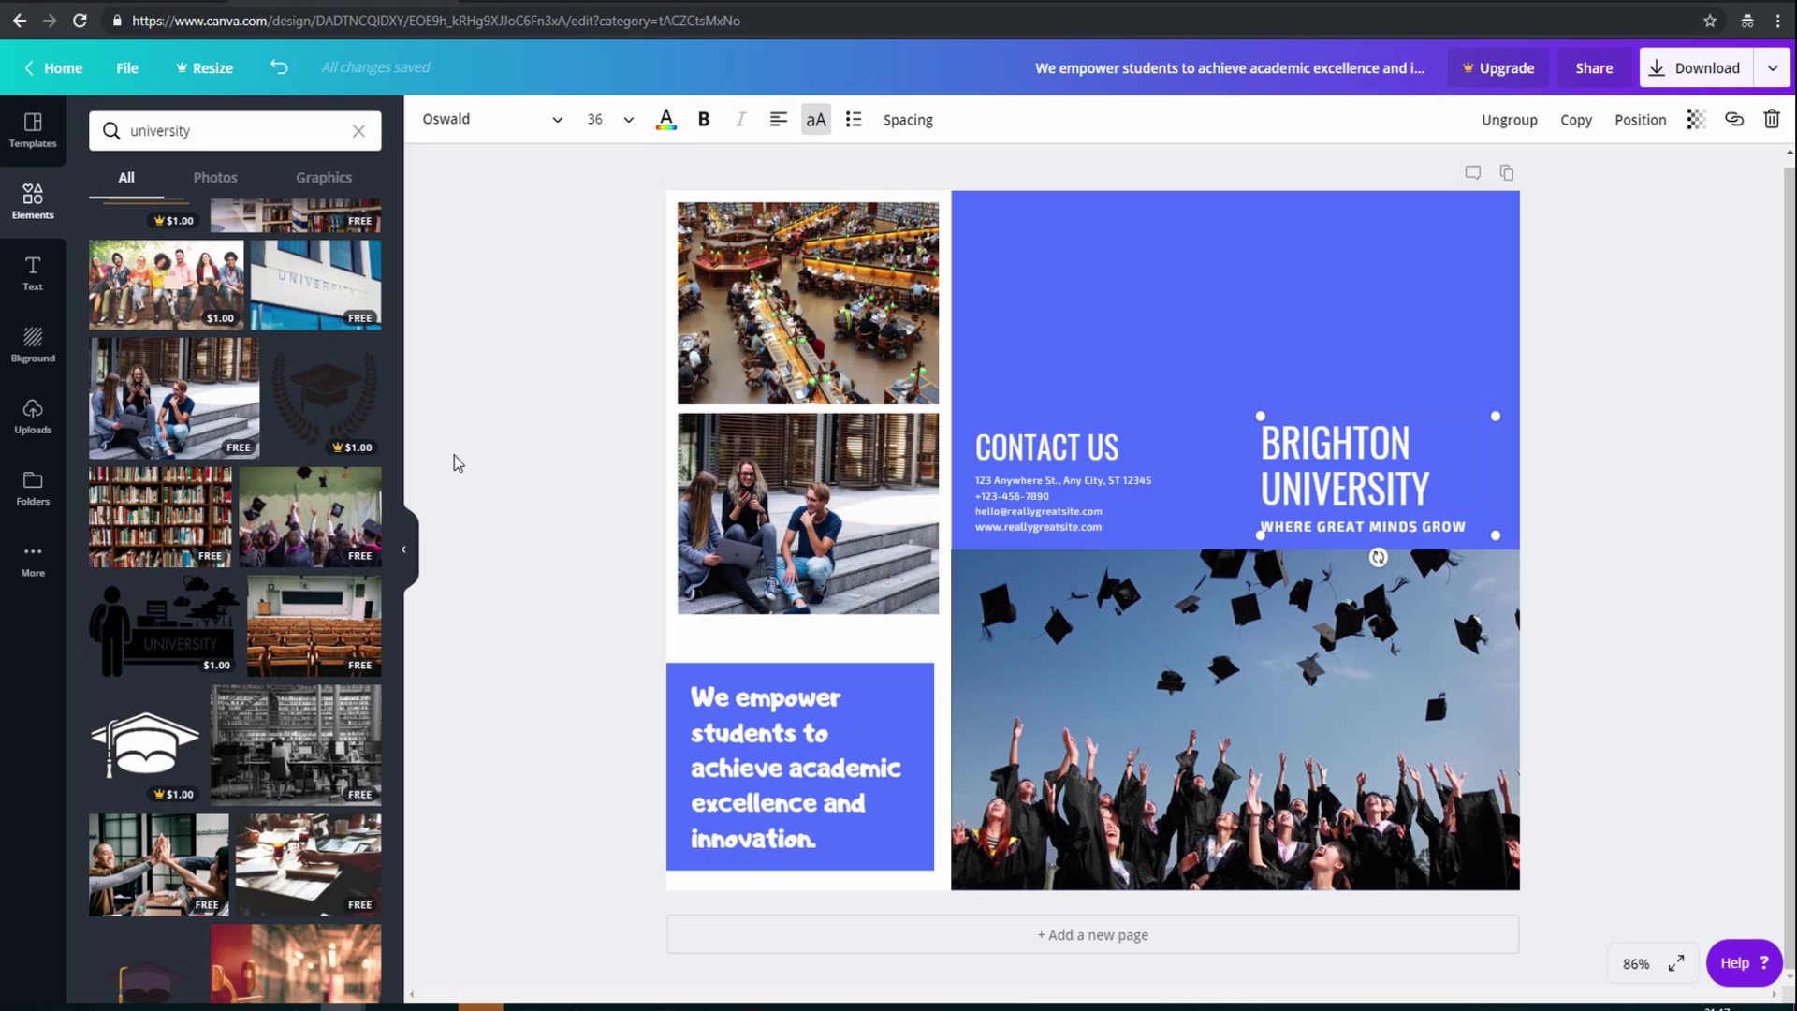
click(30, 129)
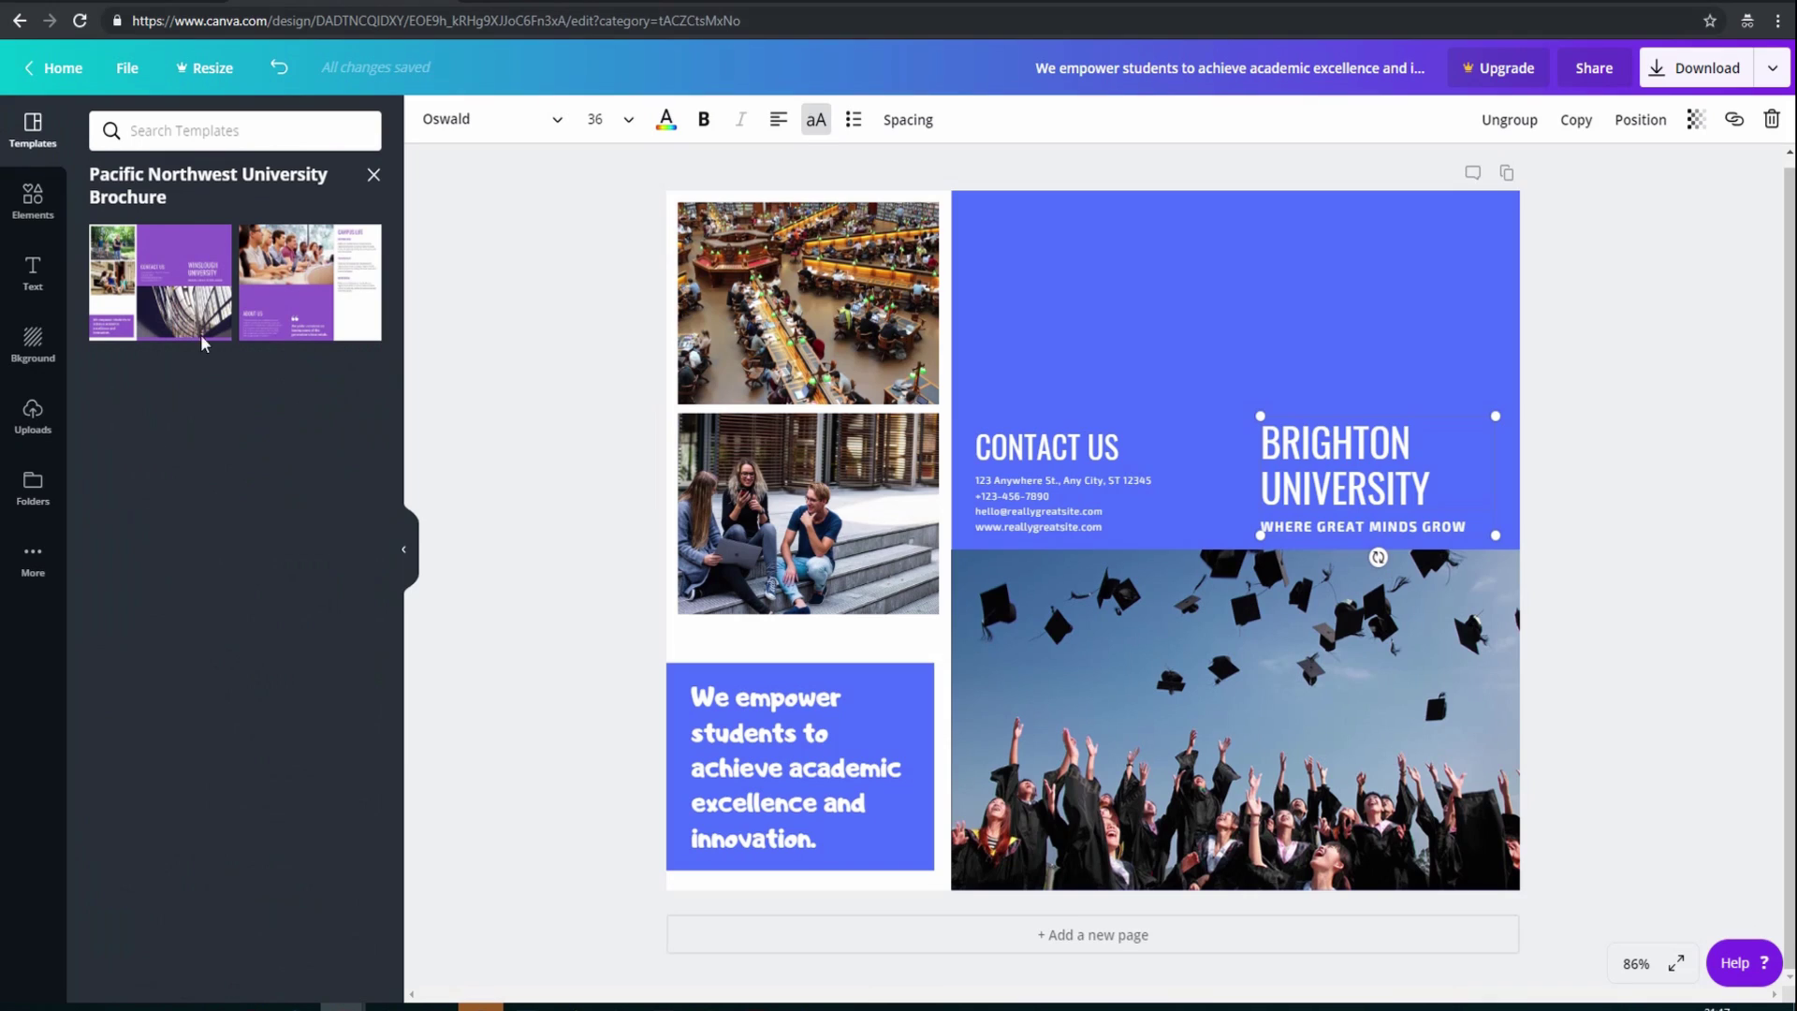
Add a second page, fill it with the Pacific Northwest University Brochure's Campus Life layout, then view the download options
click(999, 933)
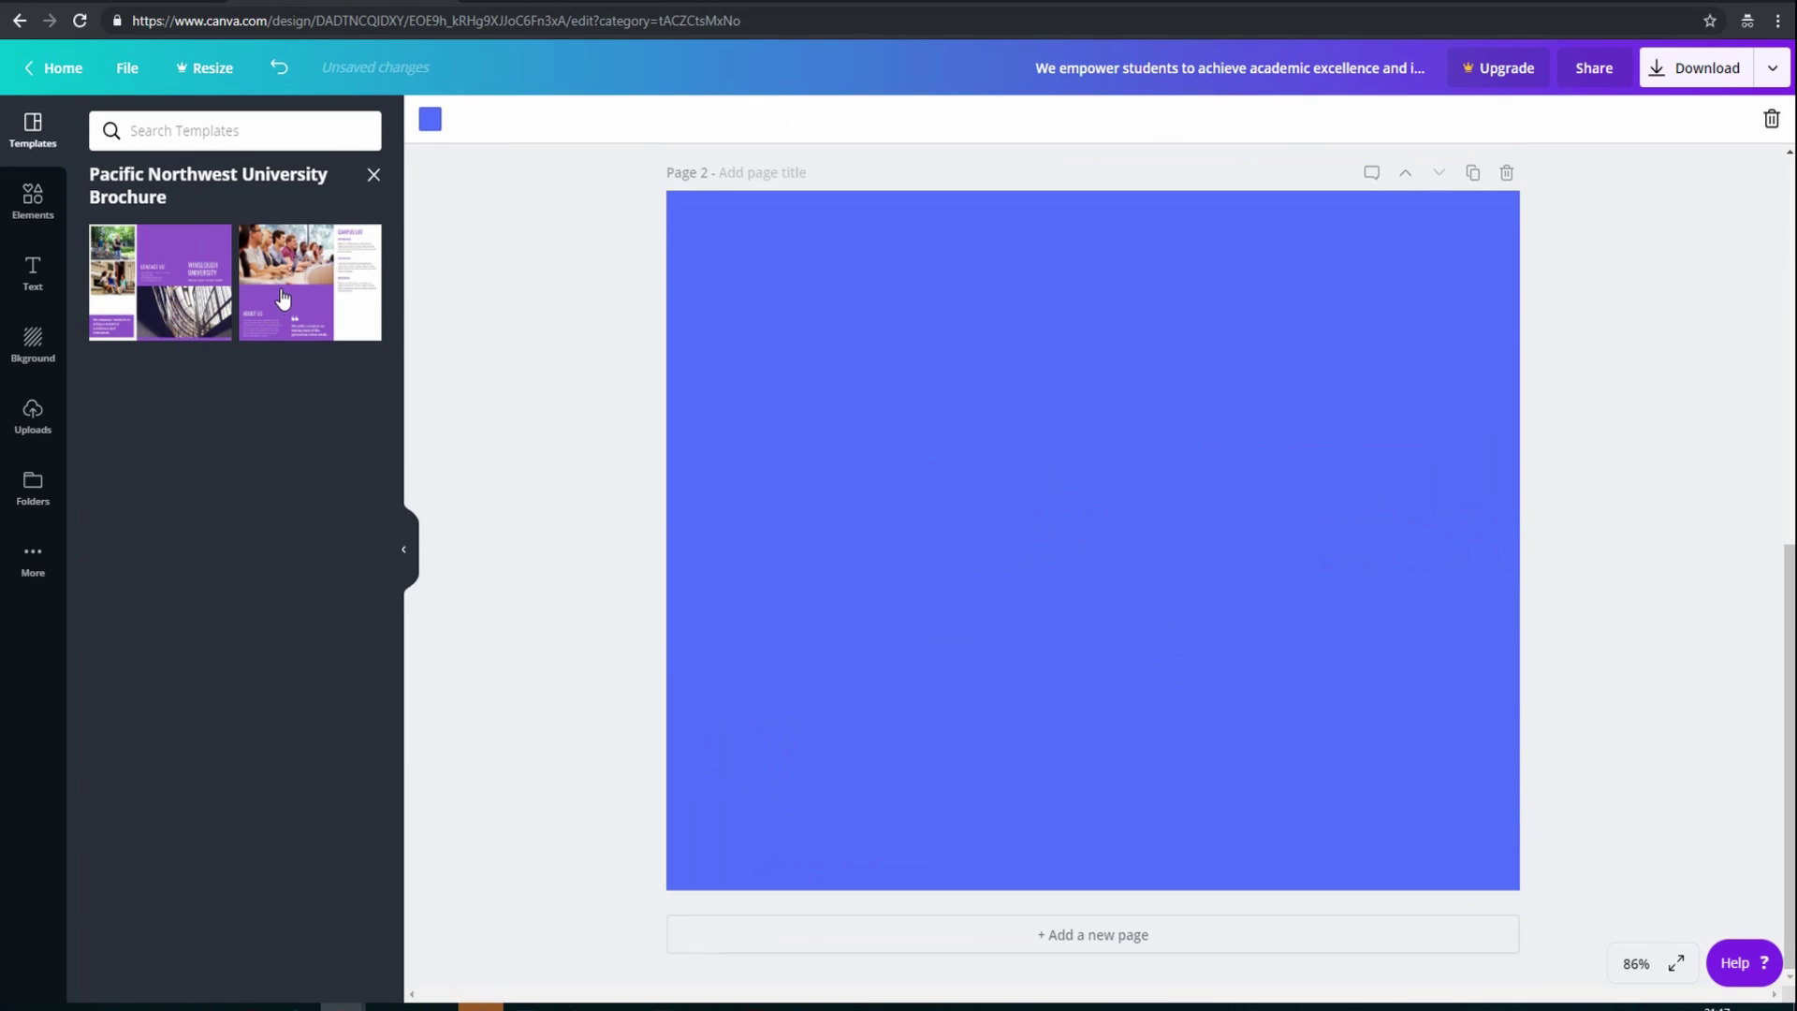
drag(283, 297, 944, 503)
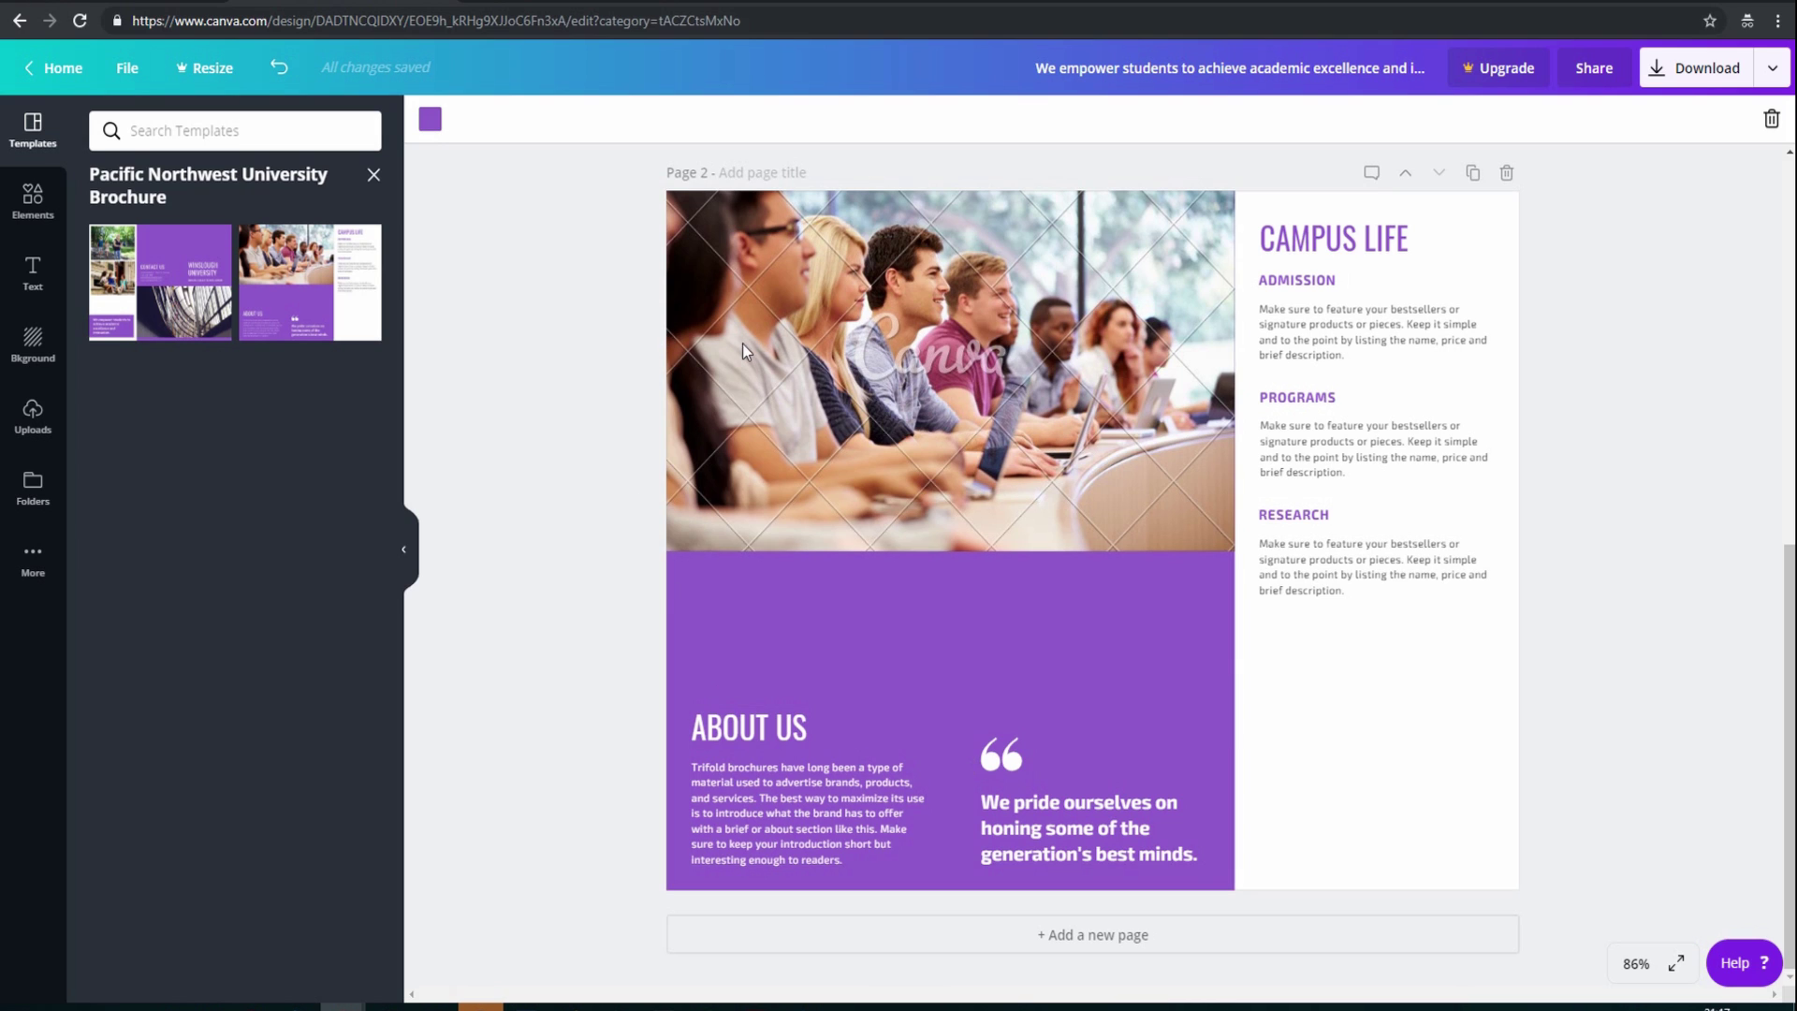
click(1666, 75)
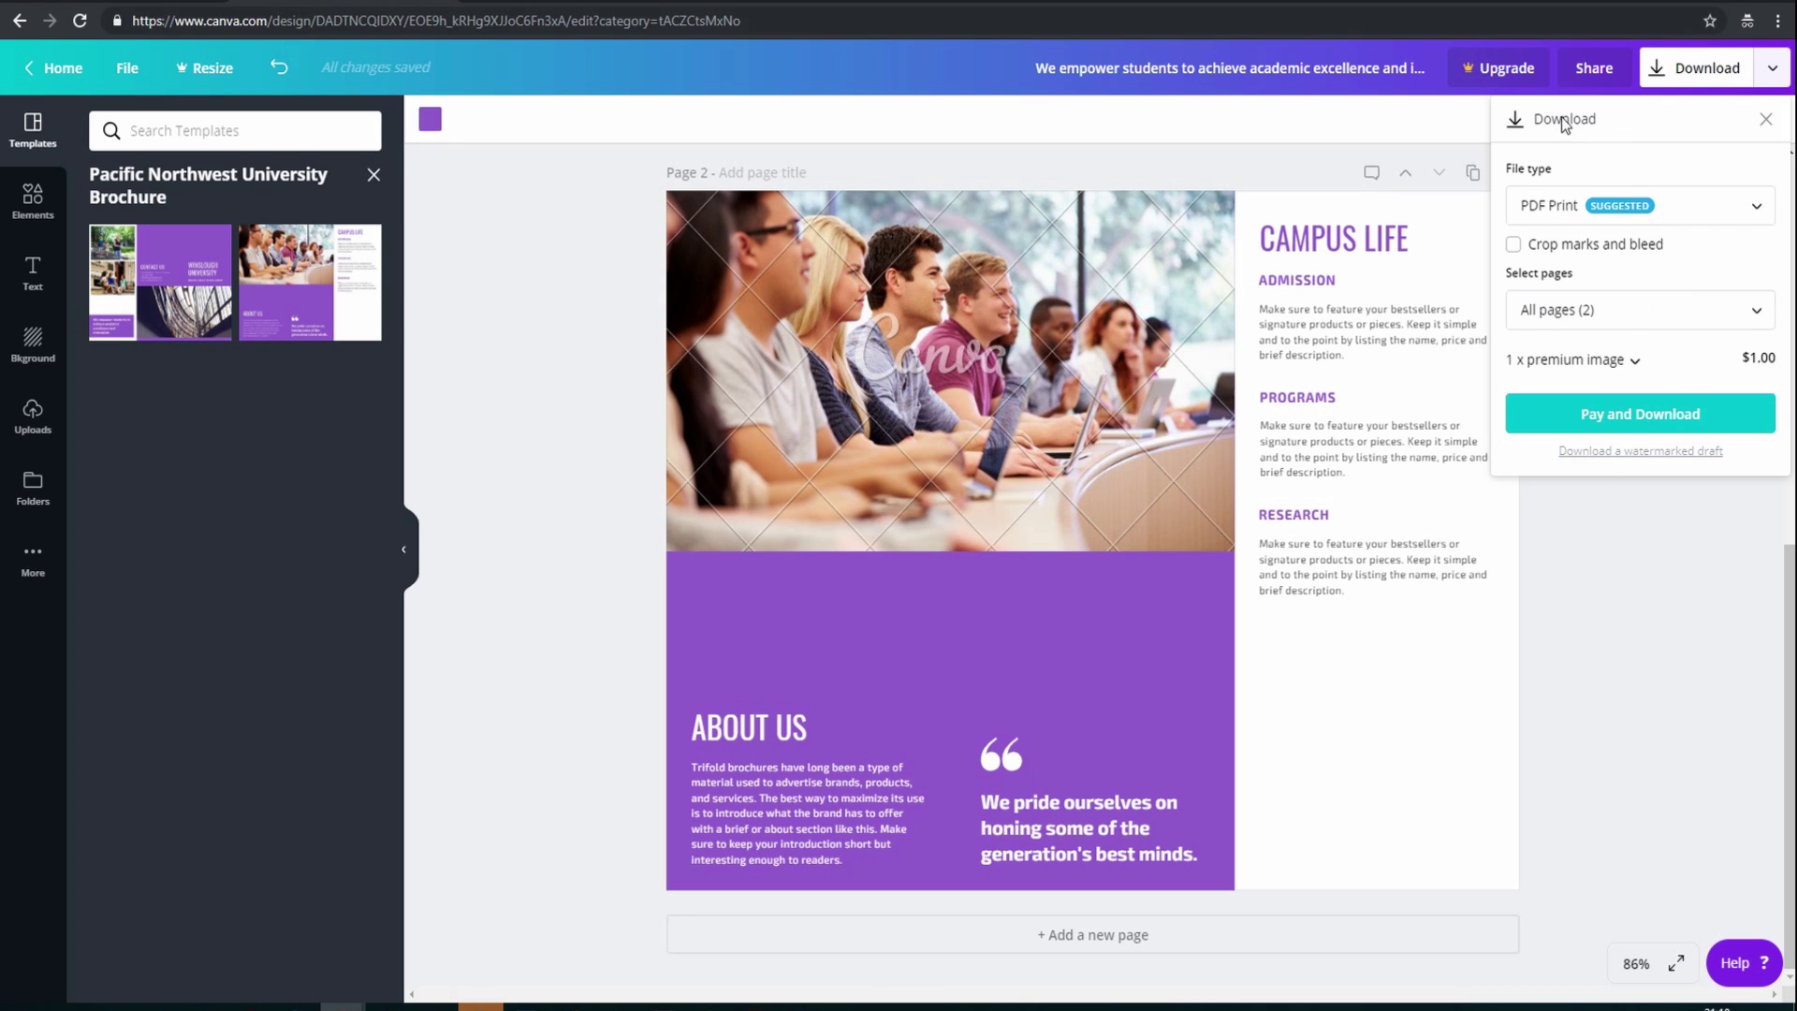
Dismiss the Download panel so the Campus Life page is visible again
click(596, 247)
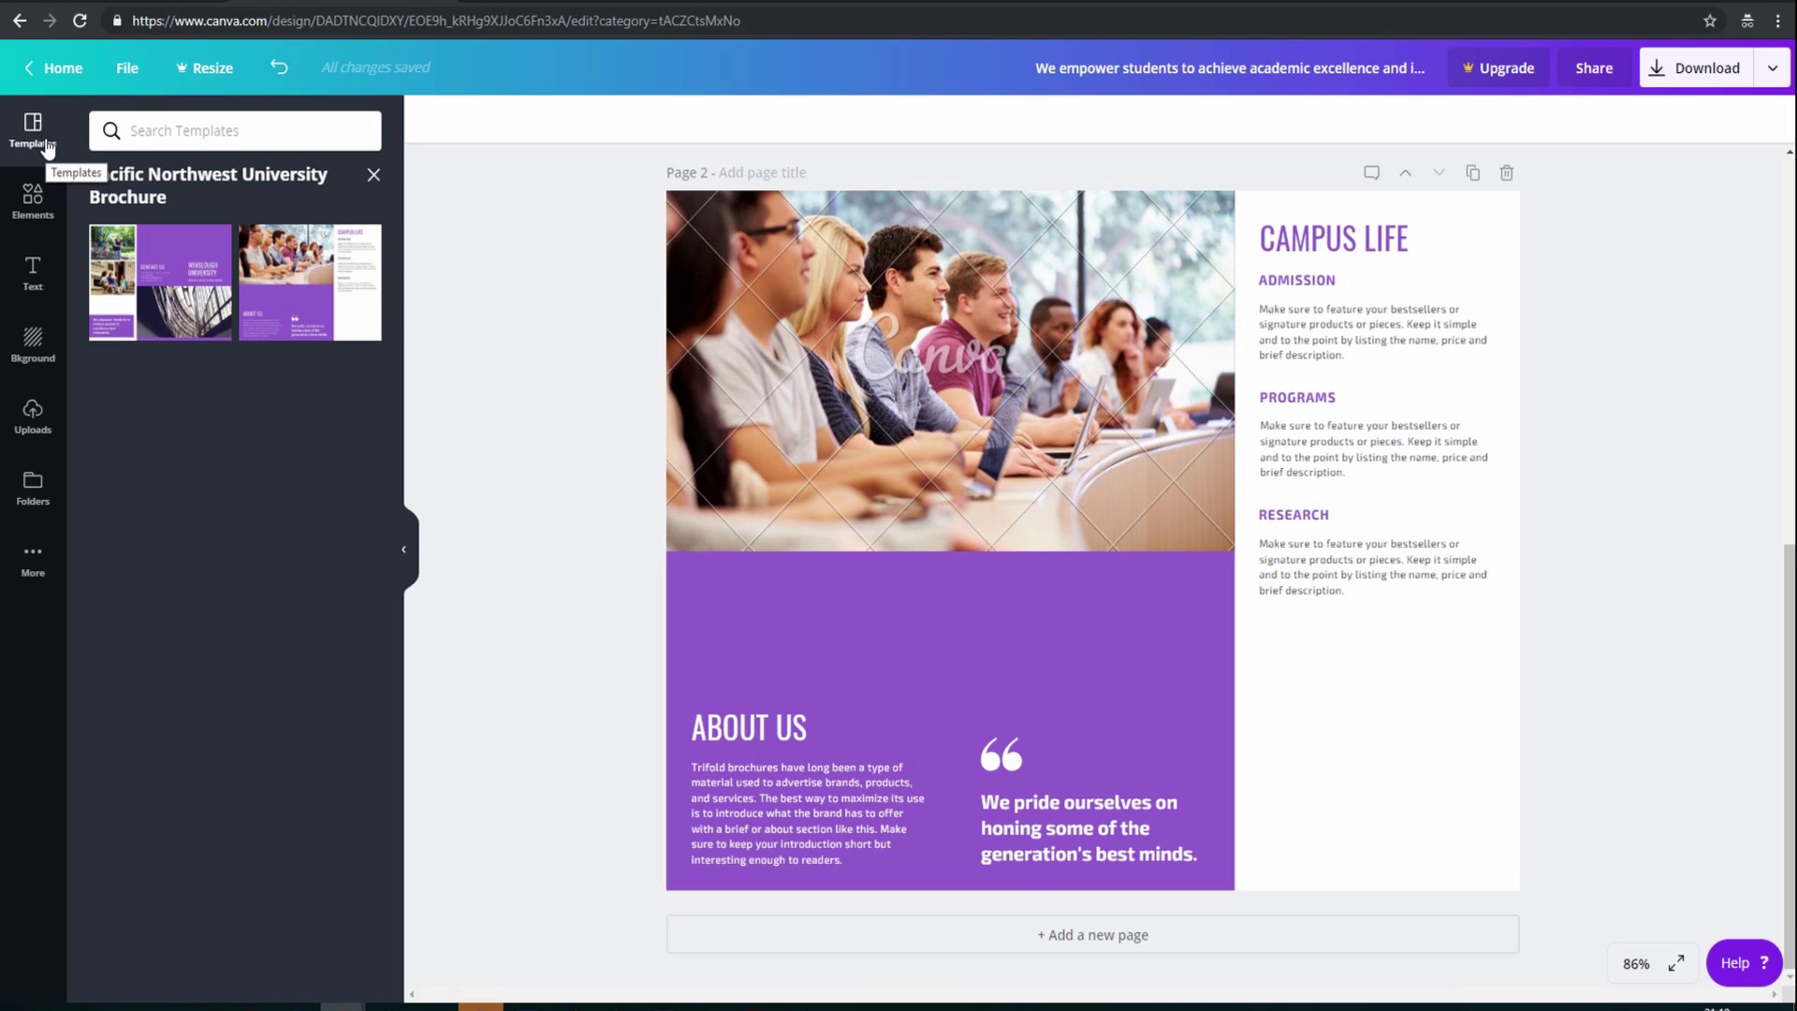
Create a new blank Presentation (16:9) design from the File menu
click(124, 71)
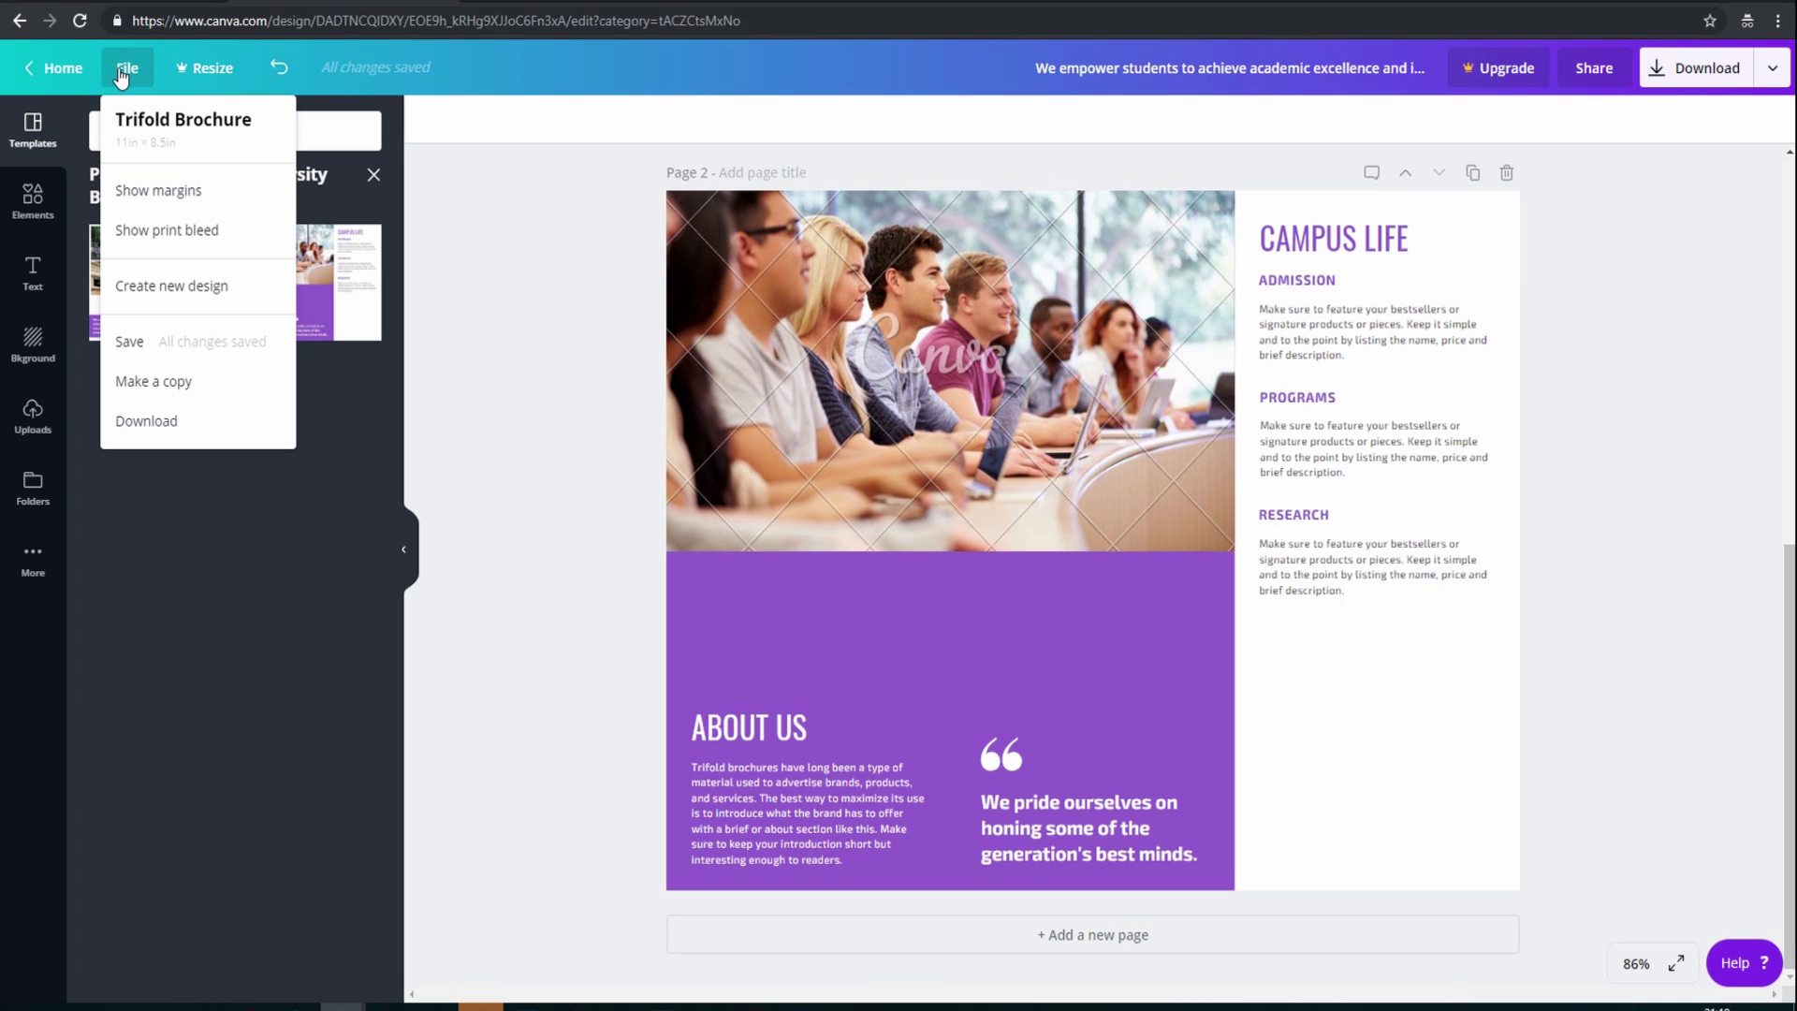
click(175, 283)
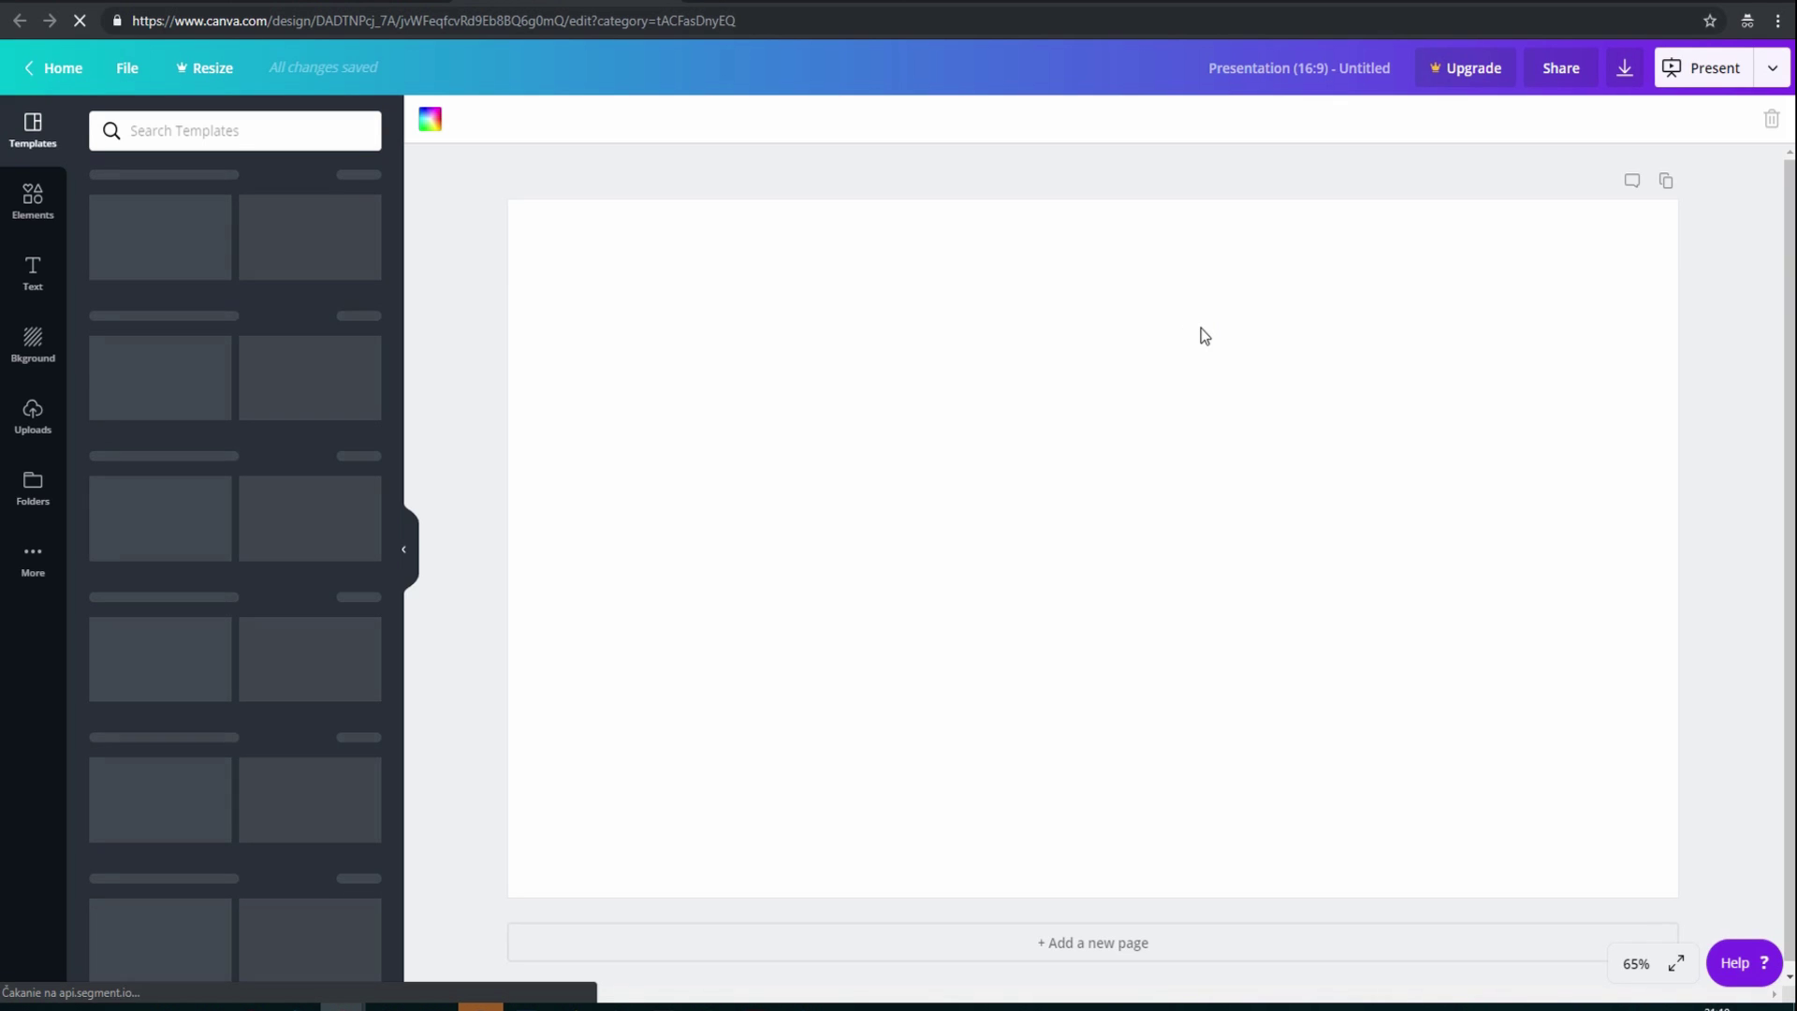
click(31, 414)
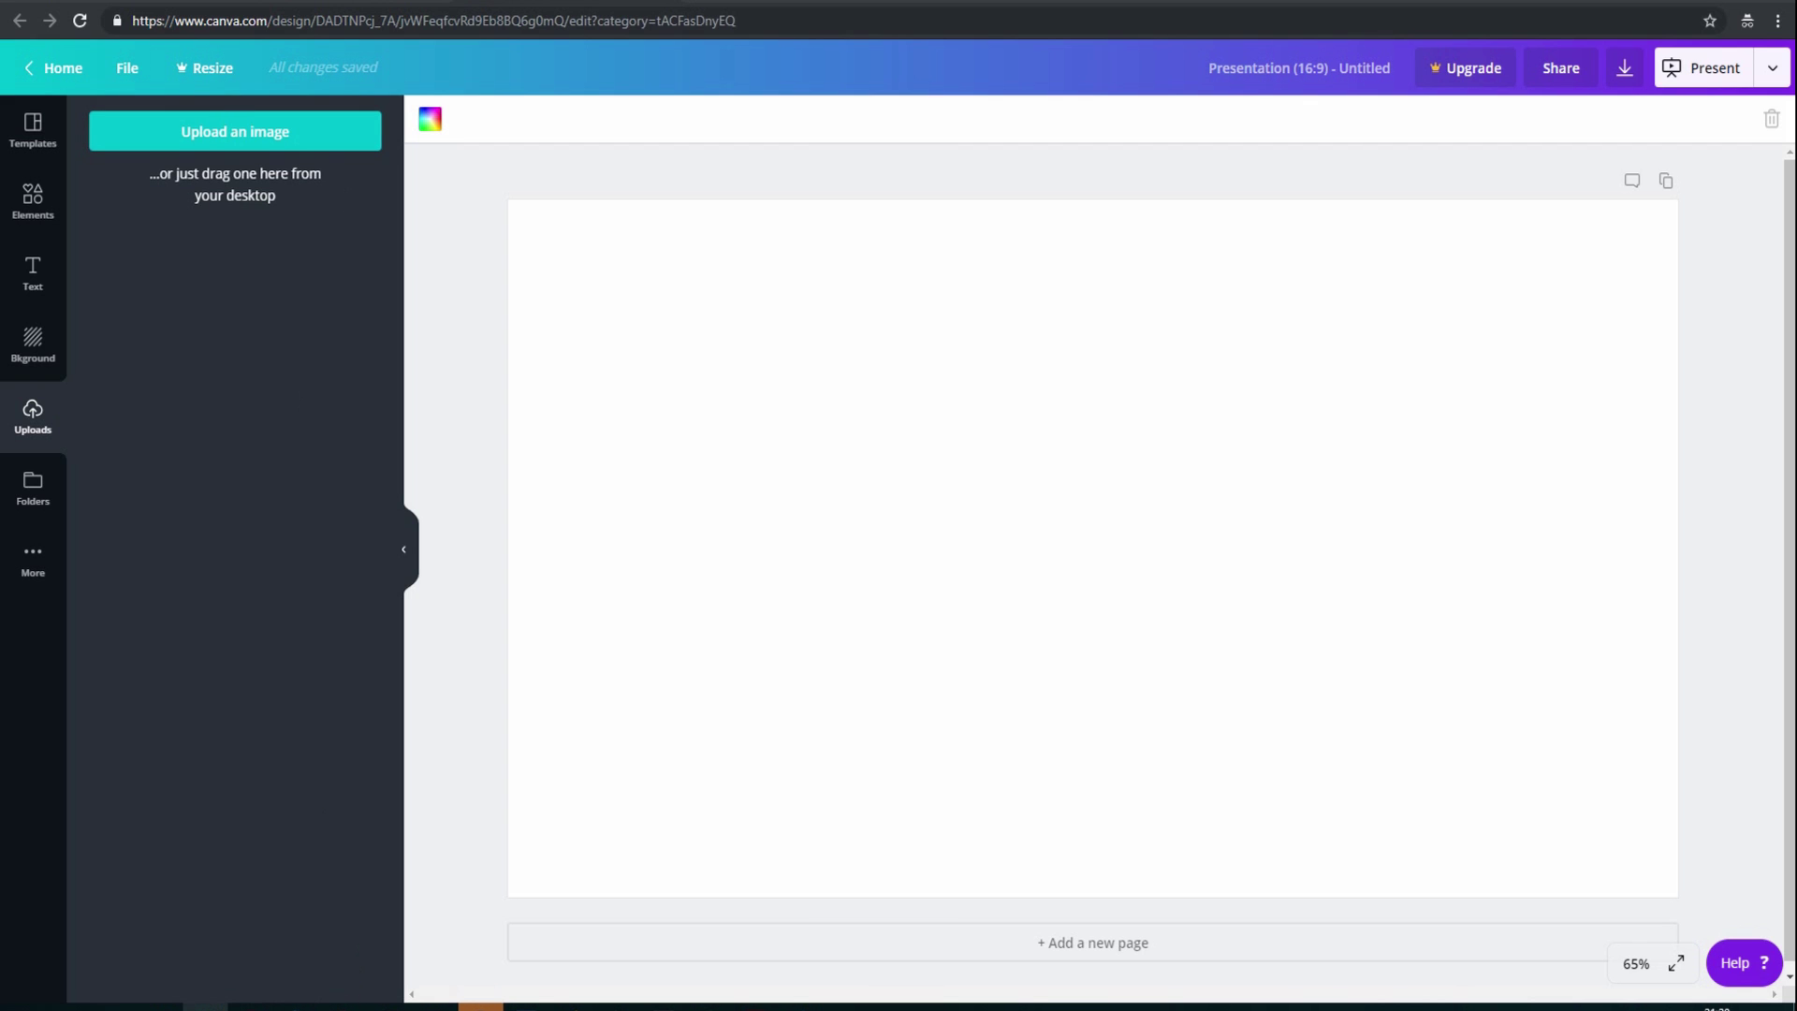
Upload the Bloom 158 bouquet photo from the Photos folder into Canva's uploads
click(205, 1007)
scroll(1202, 541, down, 1)
scroll(1202, 541, down, 5)
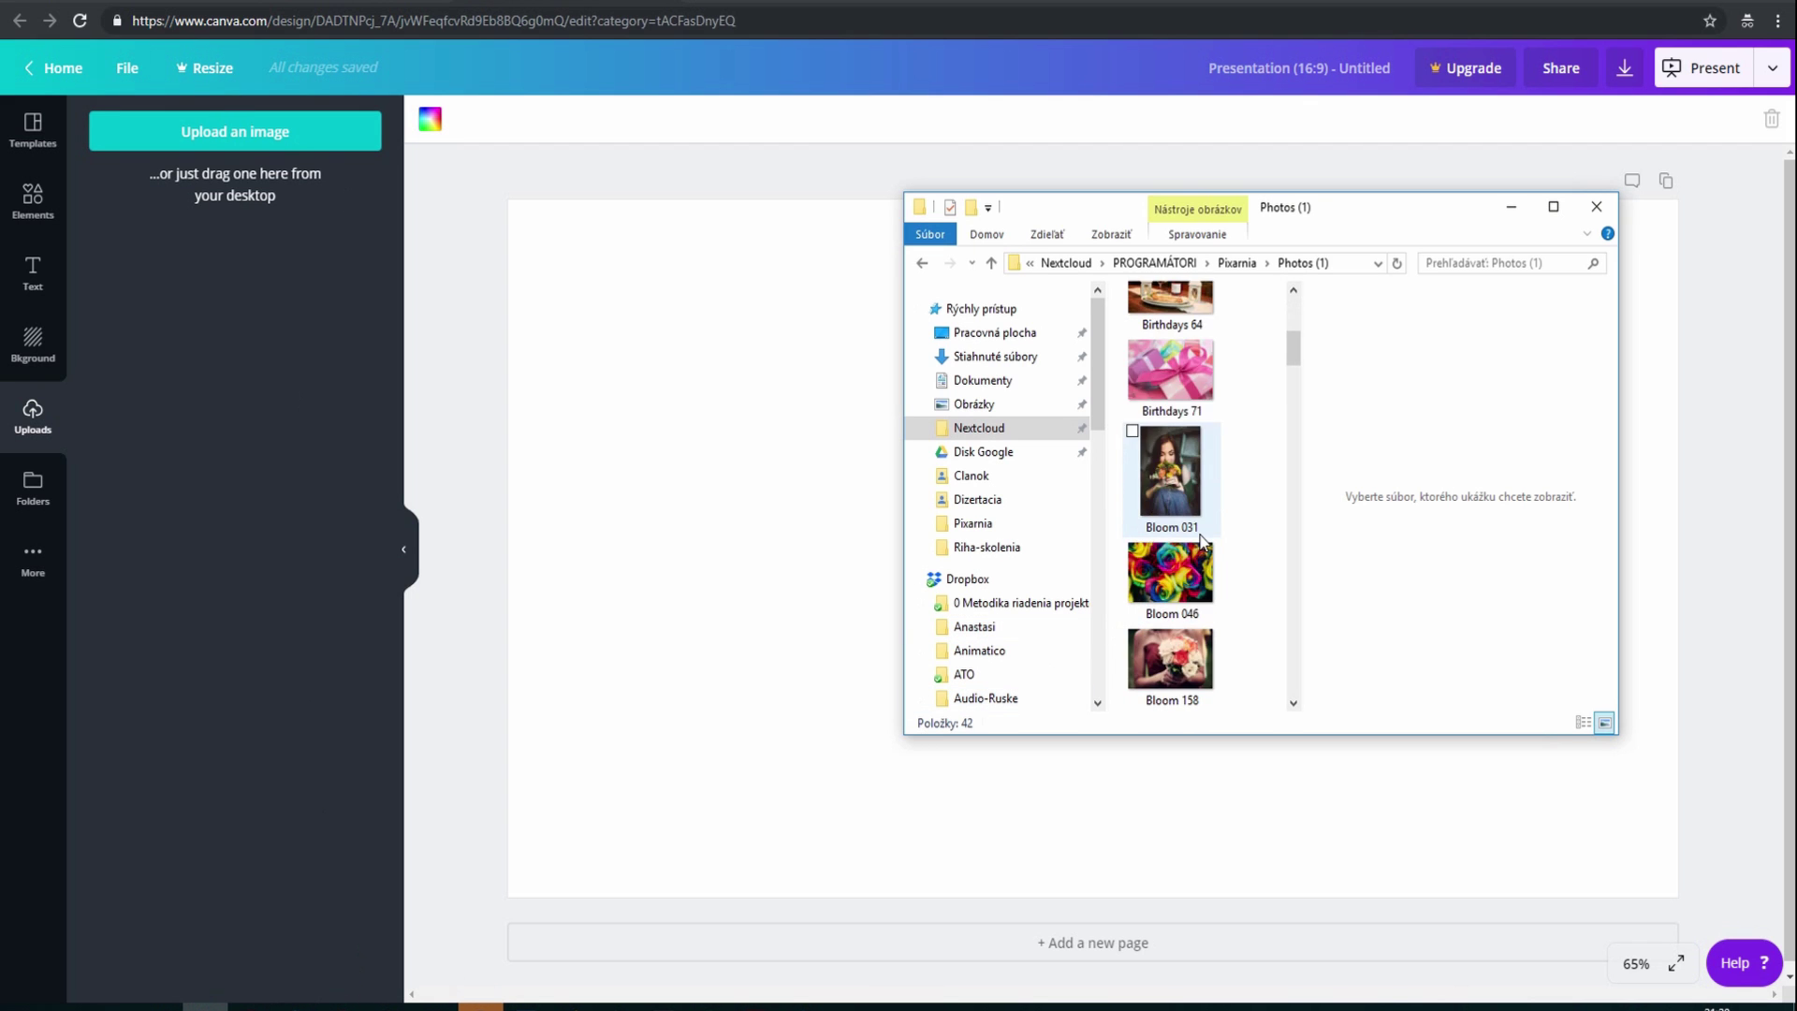
scroll(1191, 599, up, 3)
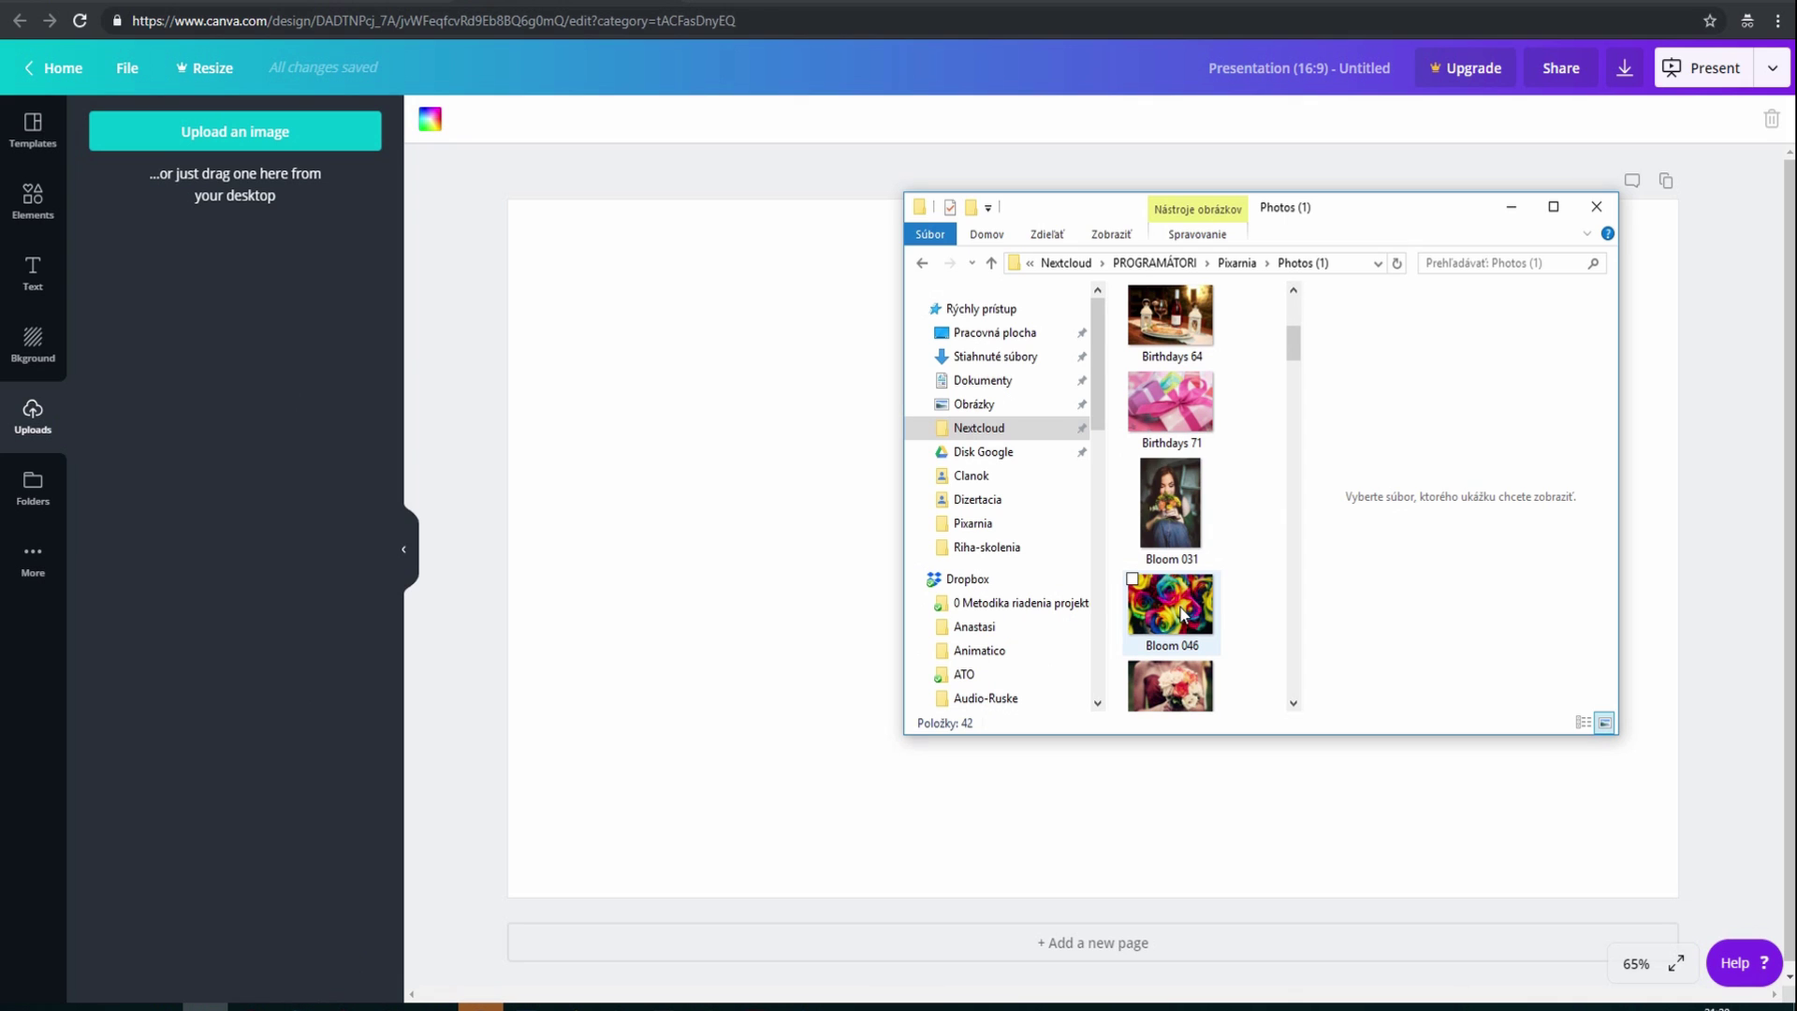
click(1182, 666)
drag(1181, 671, 239, 298)
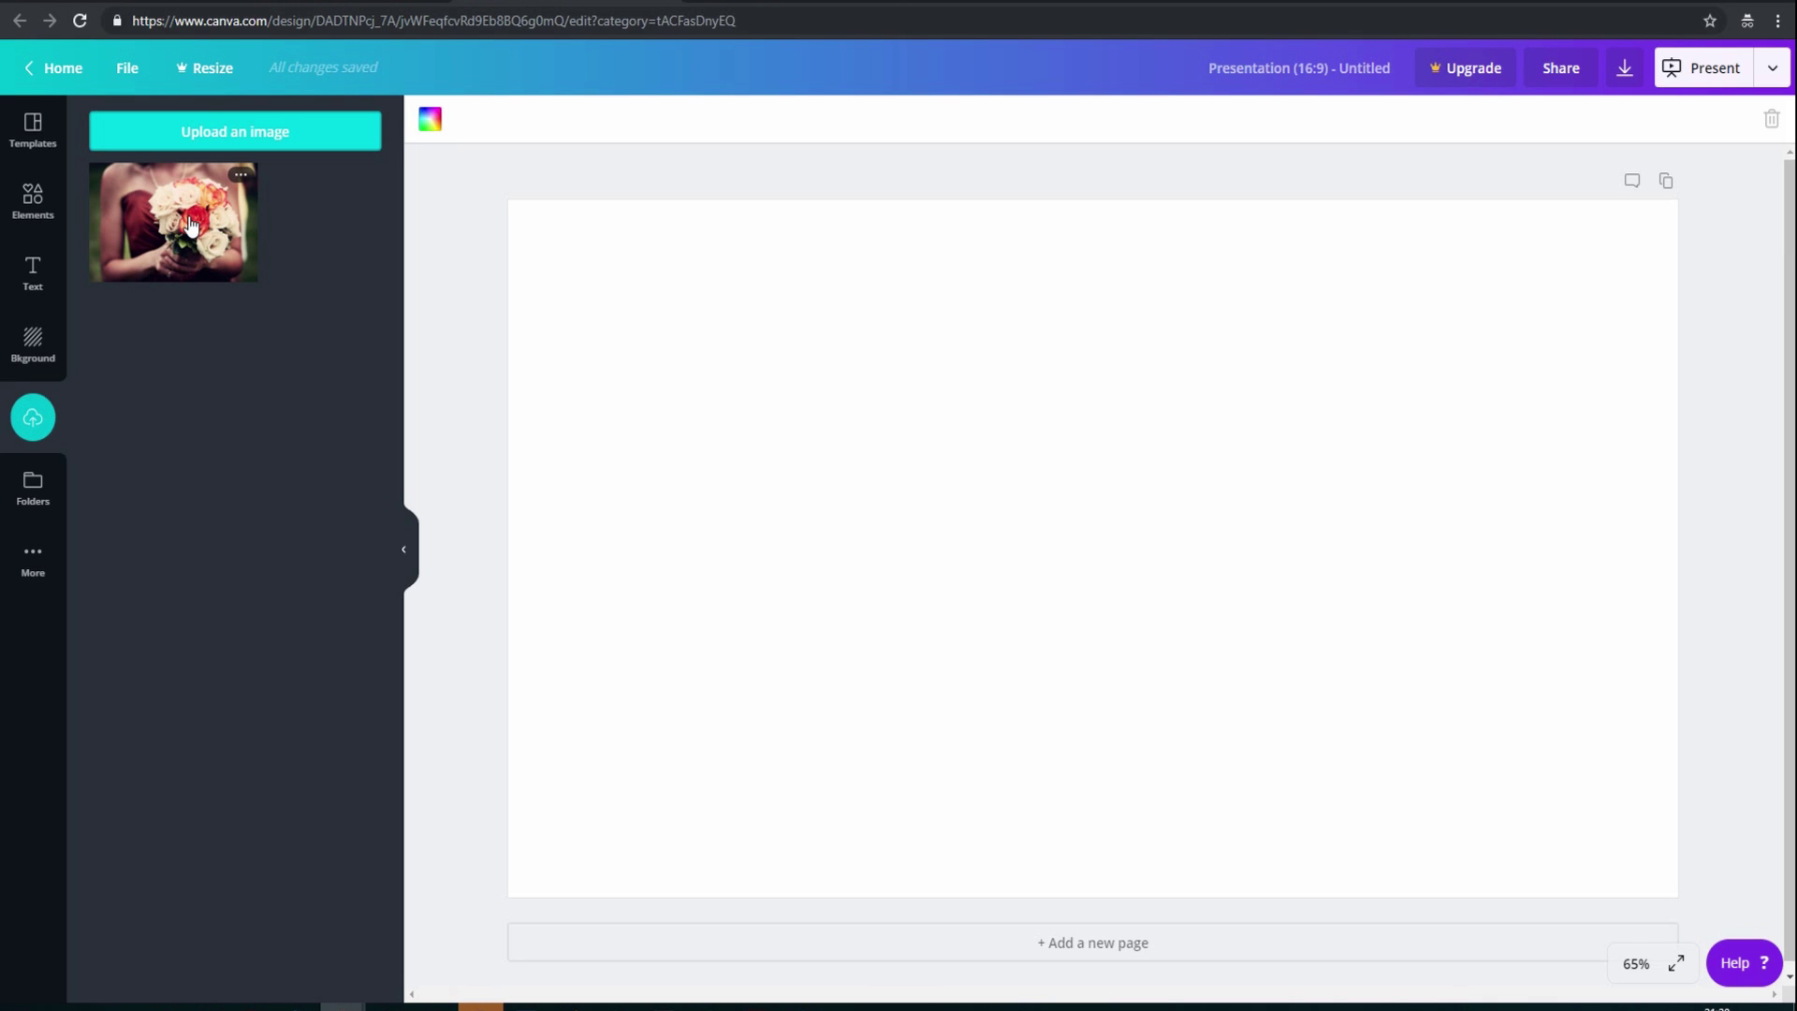
Place the Bloom 158 photo on the slide, then resize and centre it to cover the page edge to edge
drag(191, 225, 648, 475)
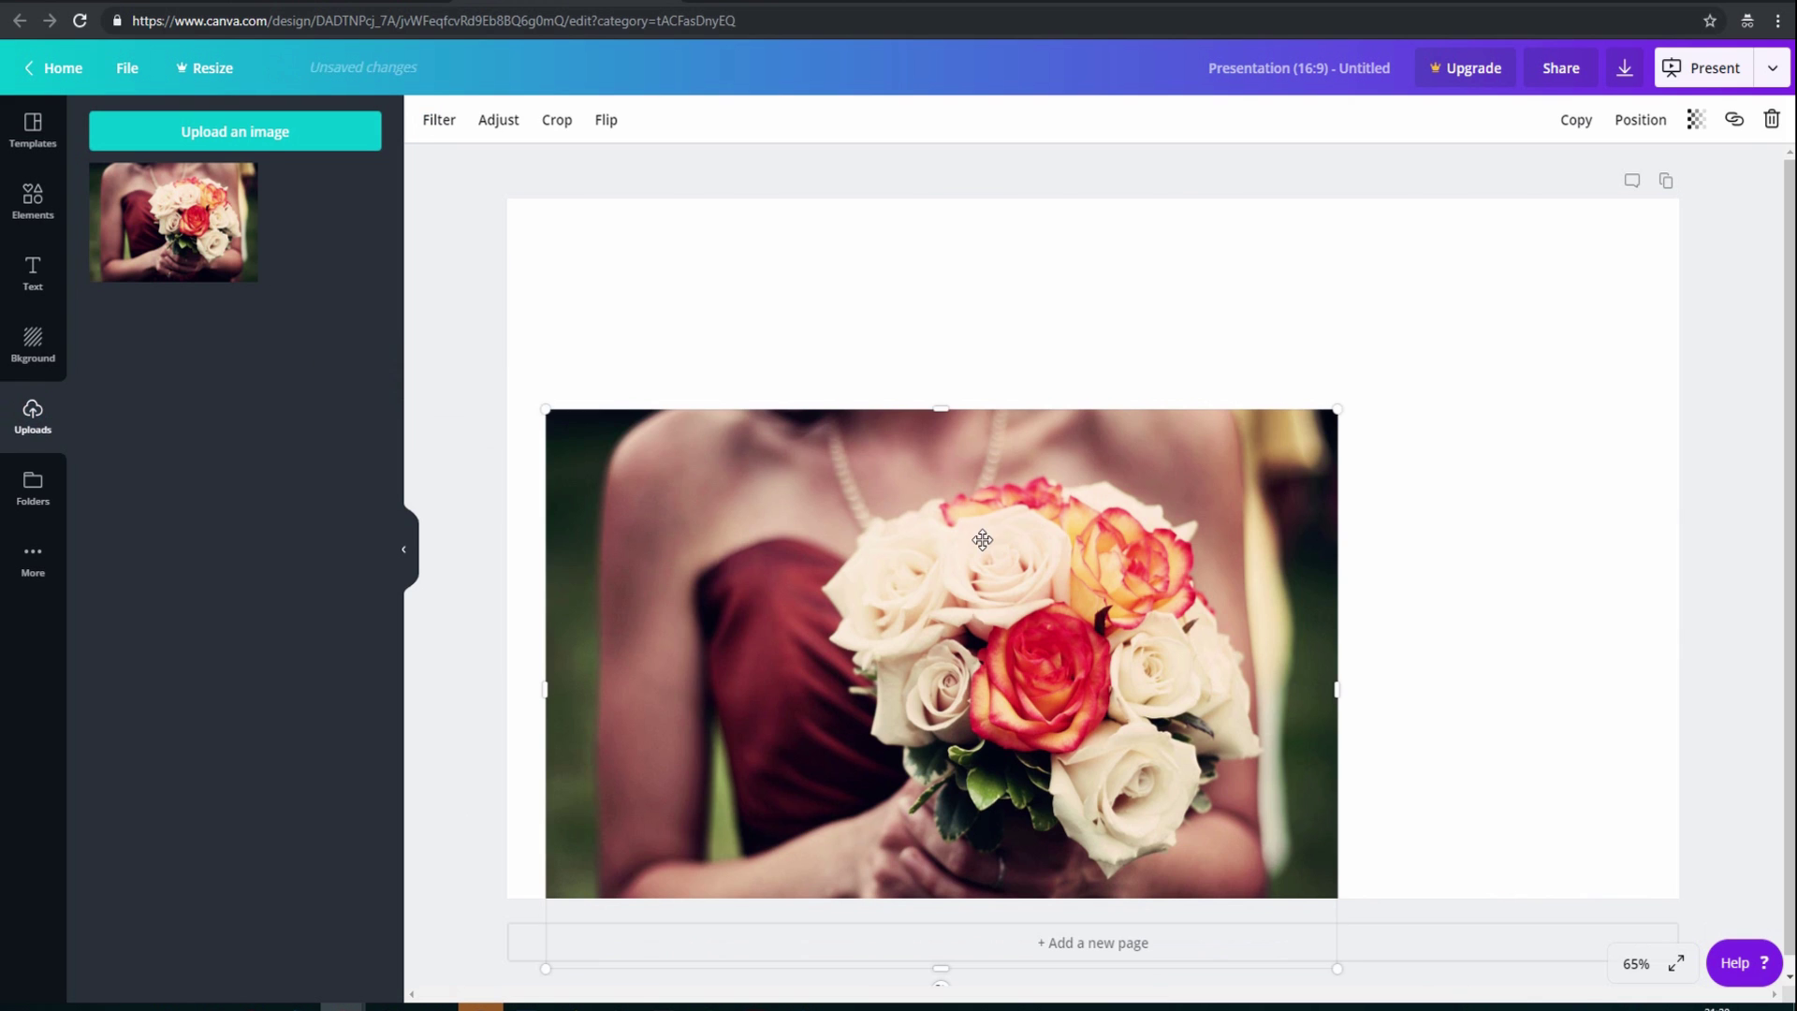
drag(995, 535, 967, 463)
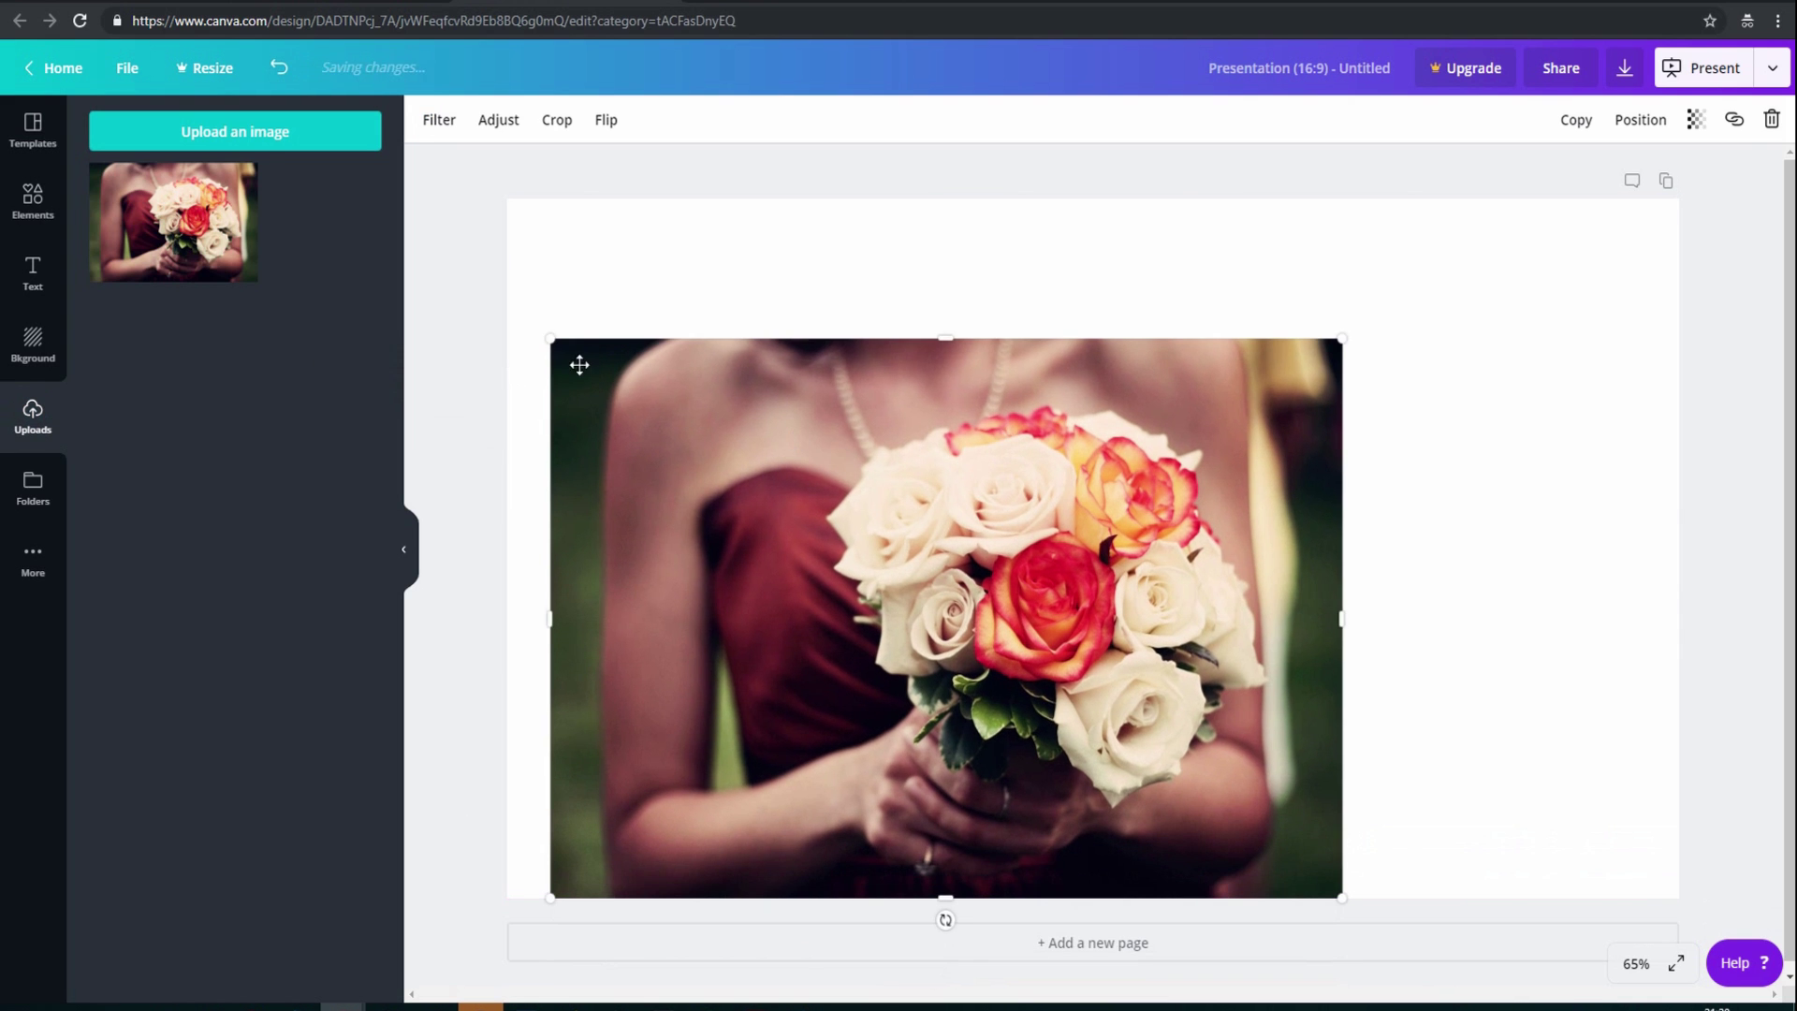
drag(556, 344, 533, 193)
click(866, 437)
drag(1033, 409, 1221, 417)
drag(1532, 290, 1697, 205)
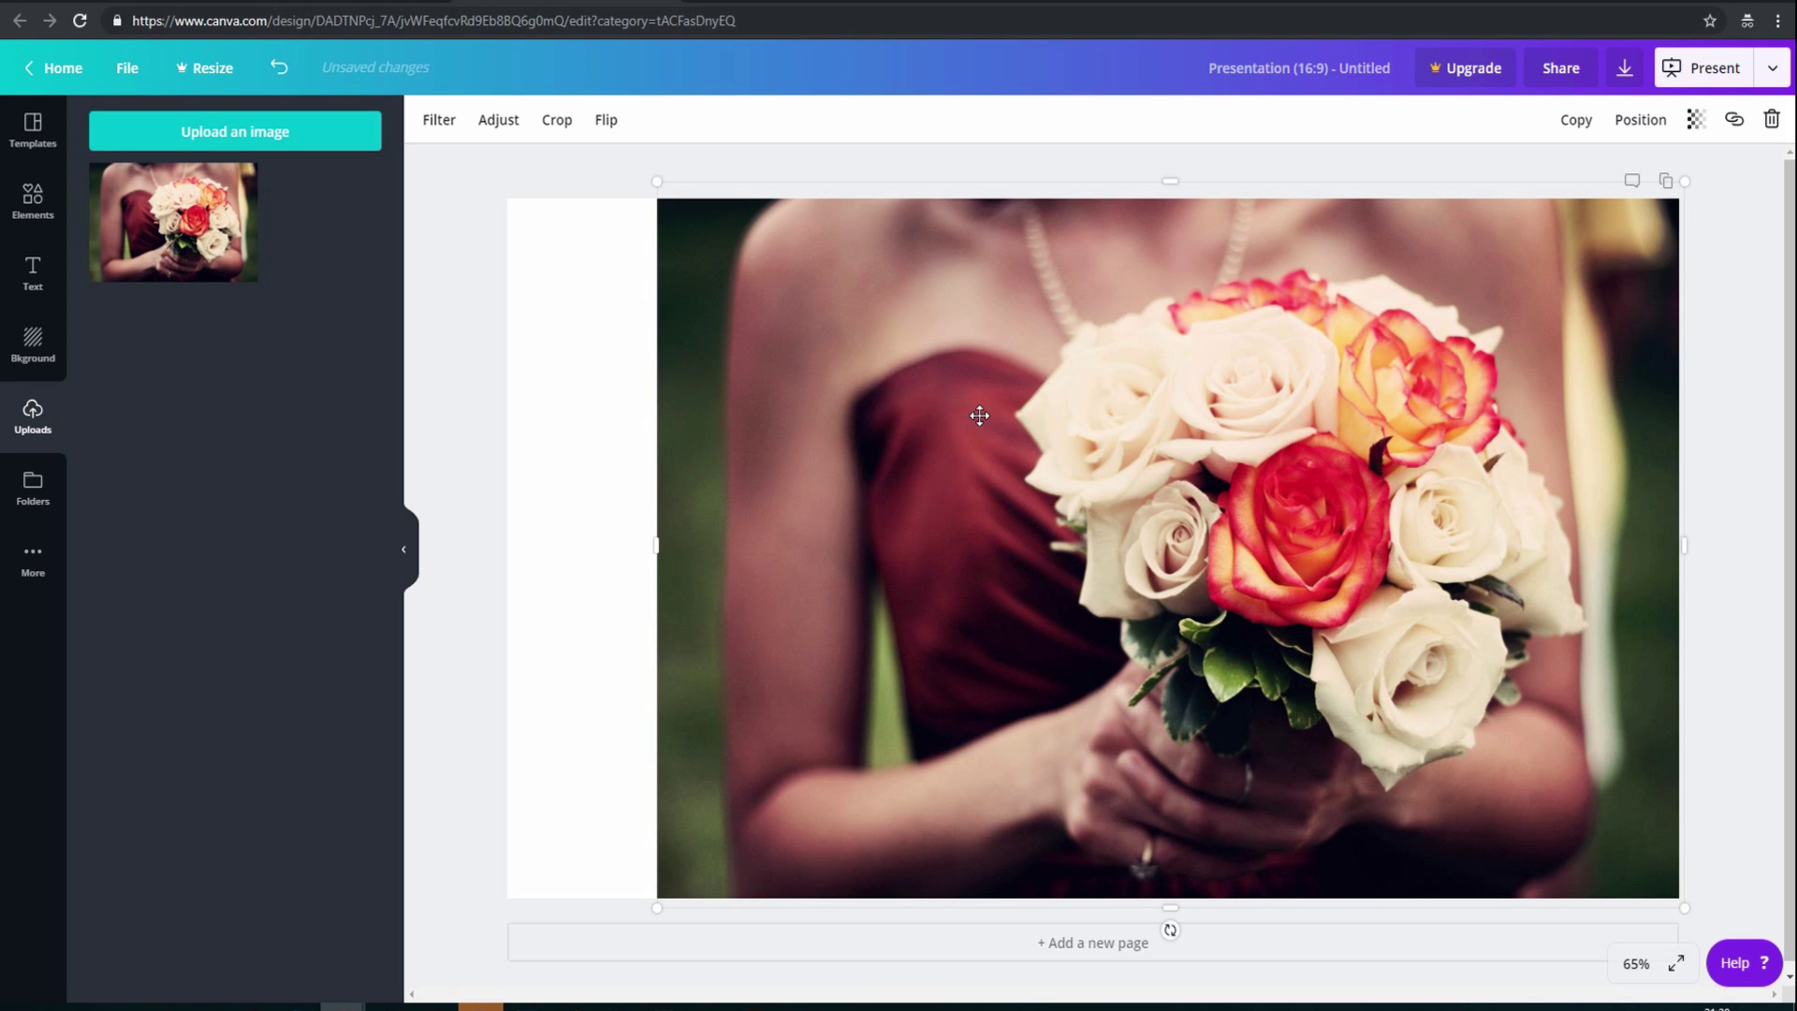
drag(938, 409, 844, 468)
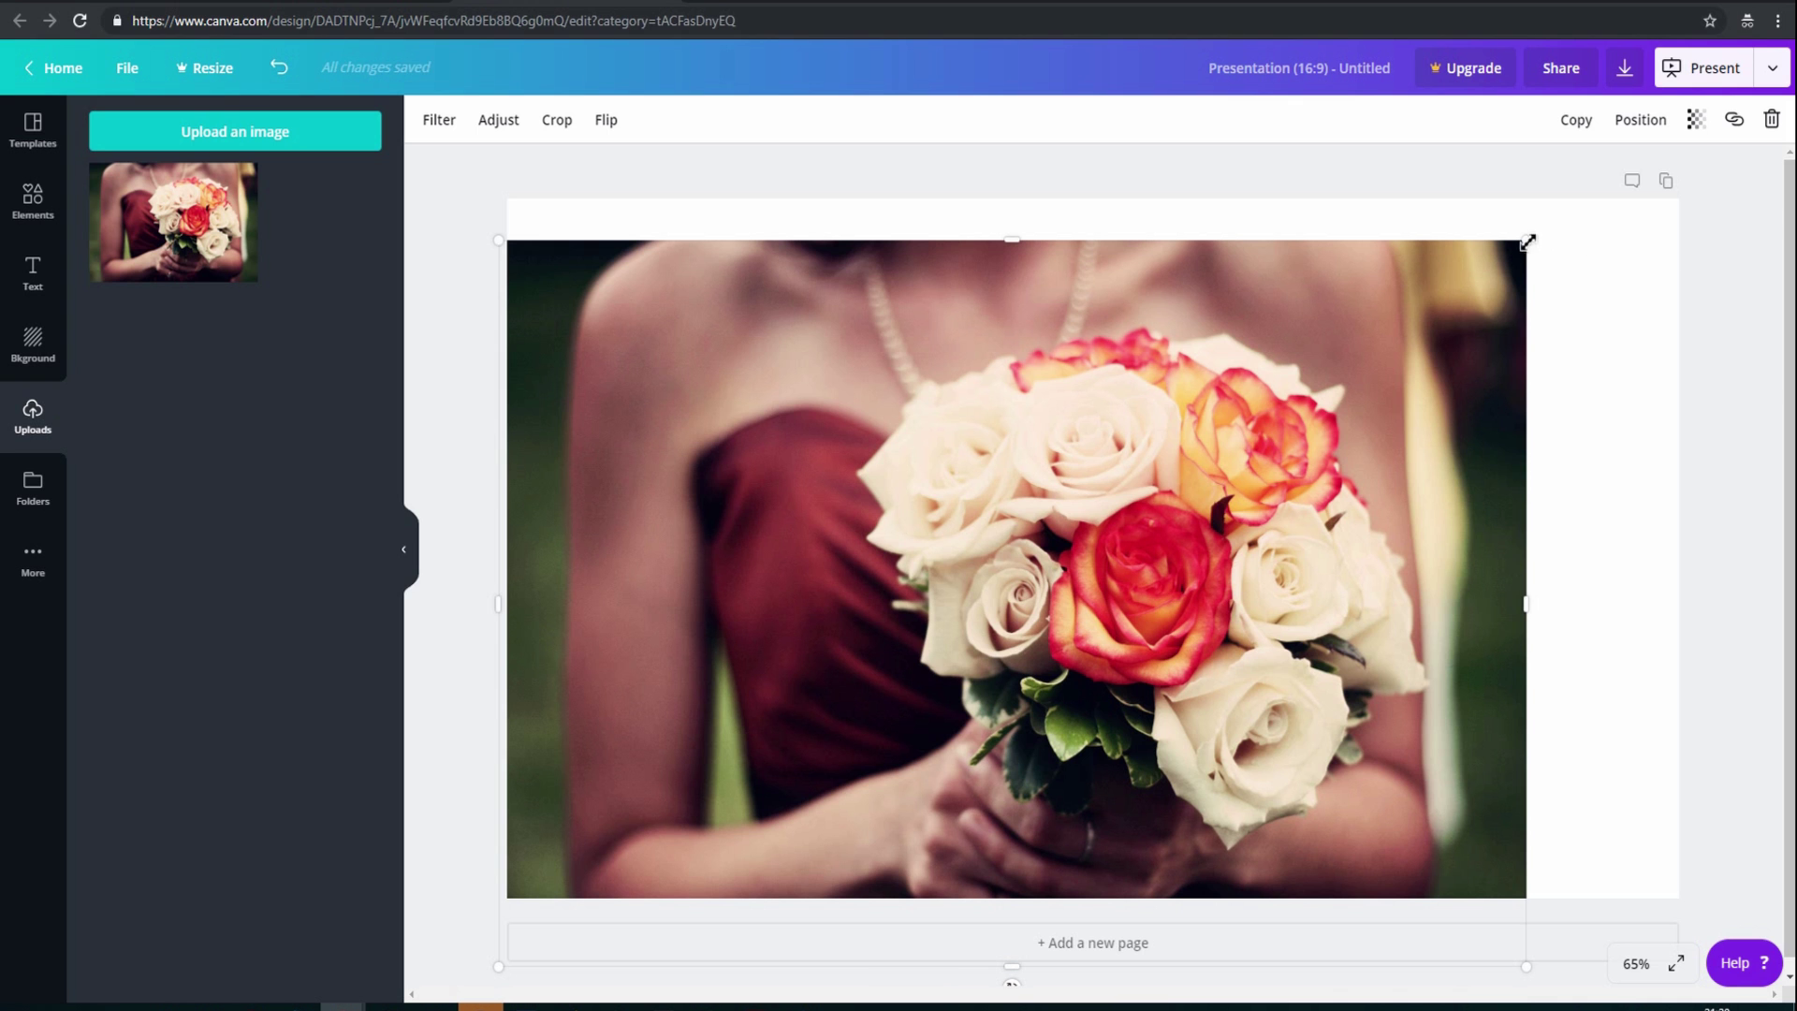
drag(1525, 240, 1720, 218)
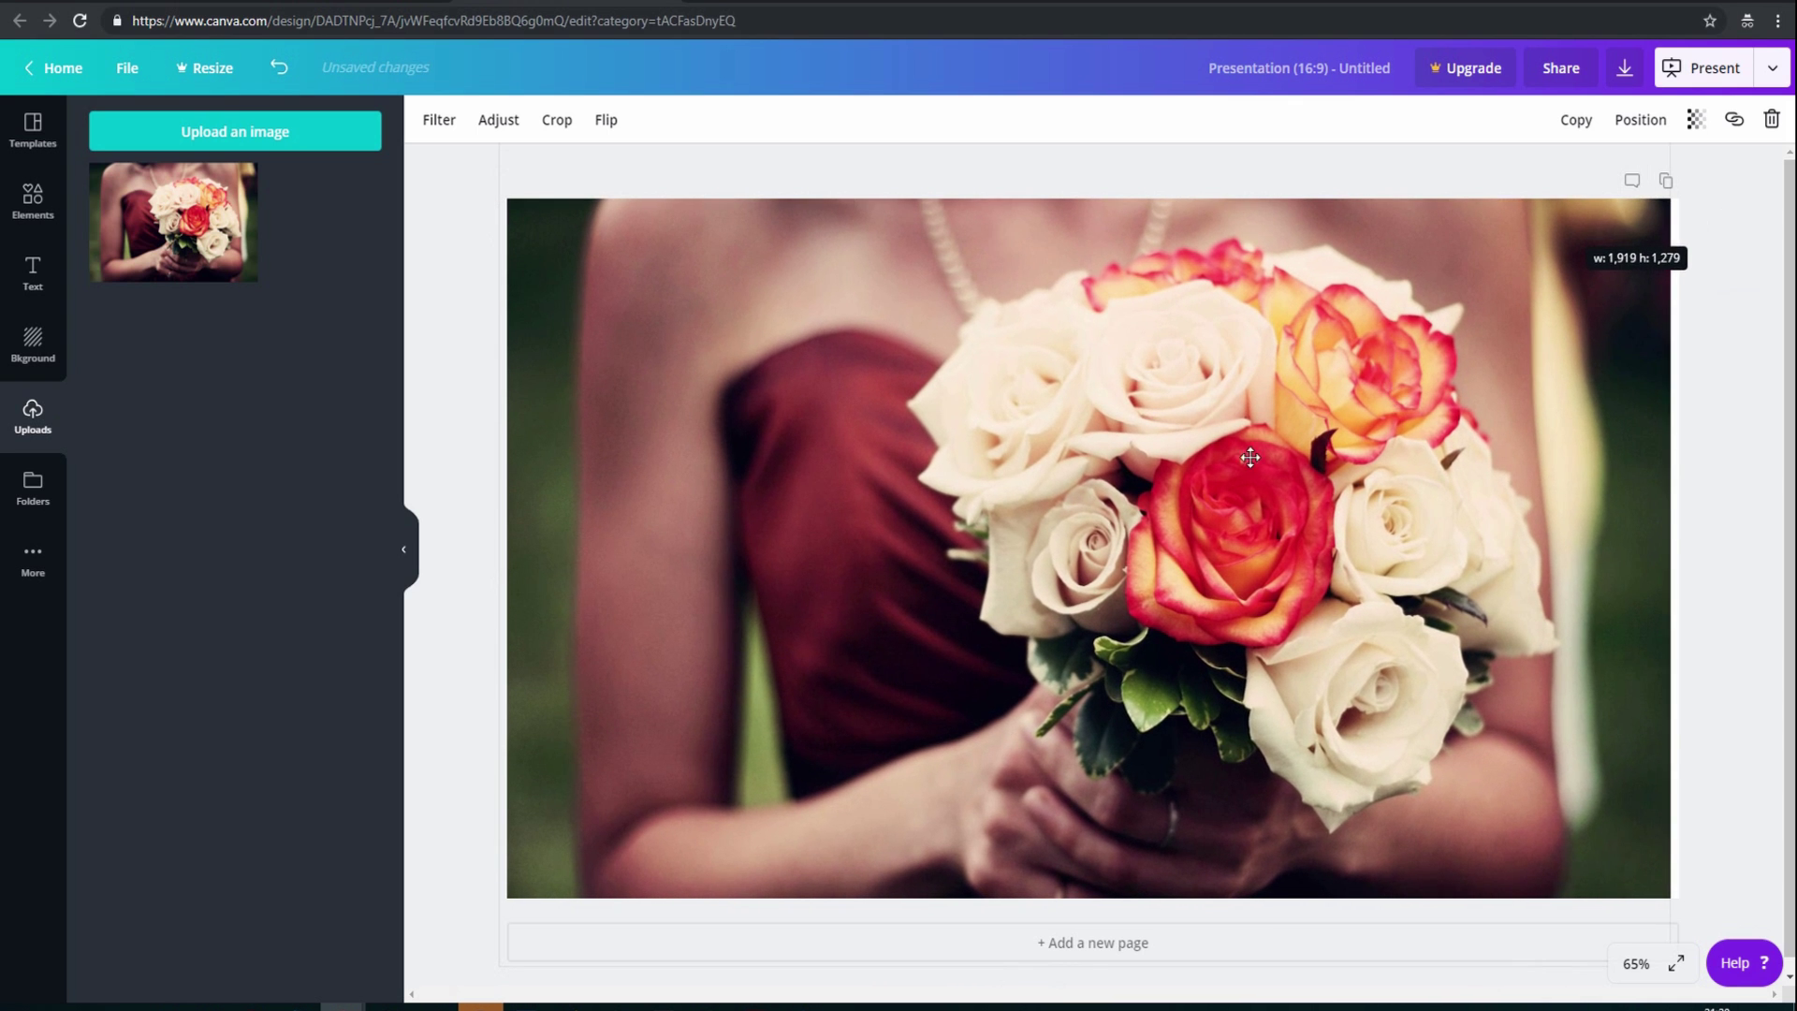
mouse_move(1244, 461)
mouse_down()
mouse_move(1284, 457)
mouse_move(1262, 458)
mouse_up()
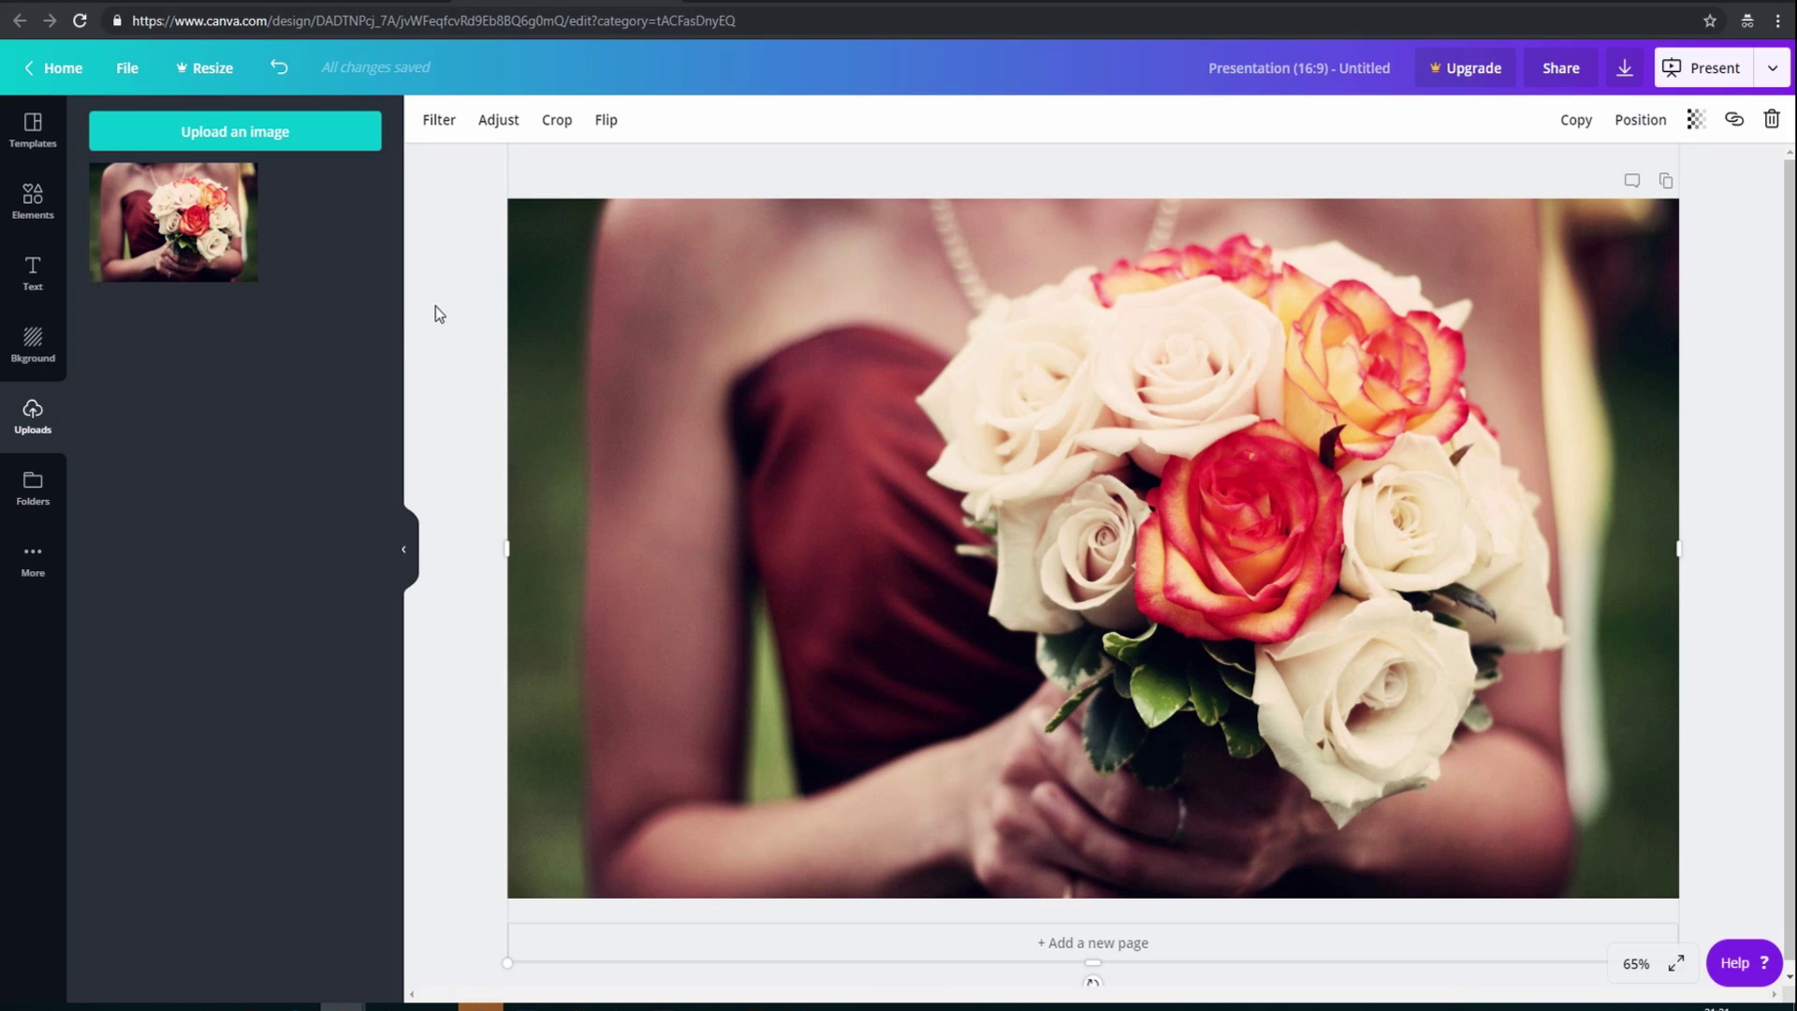
Preview the Greyscale and Peony filters on the photo, then set the filter back to None
click(442, 121)
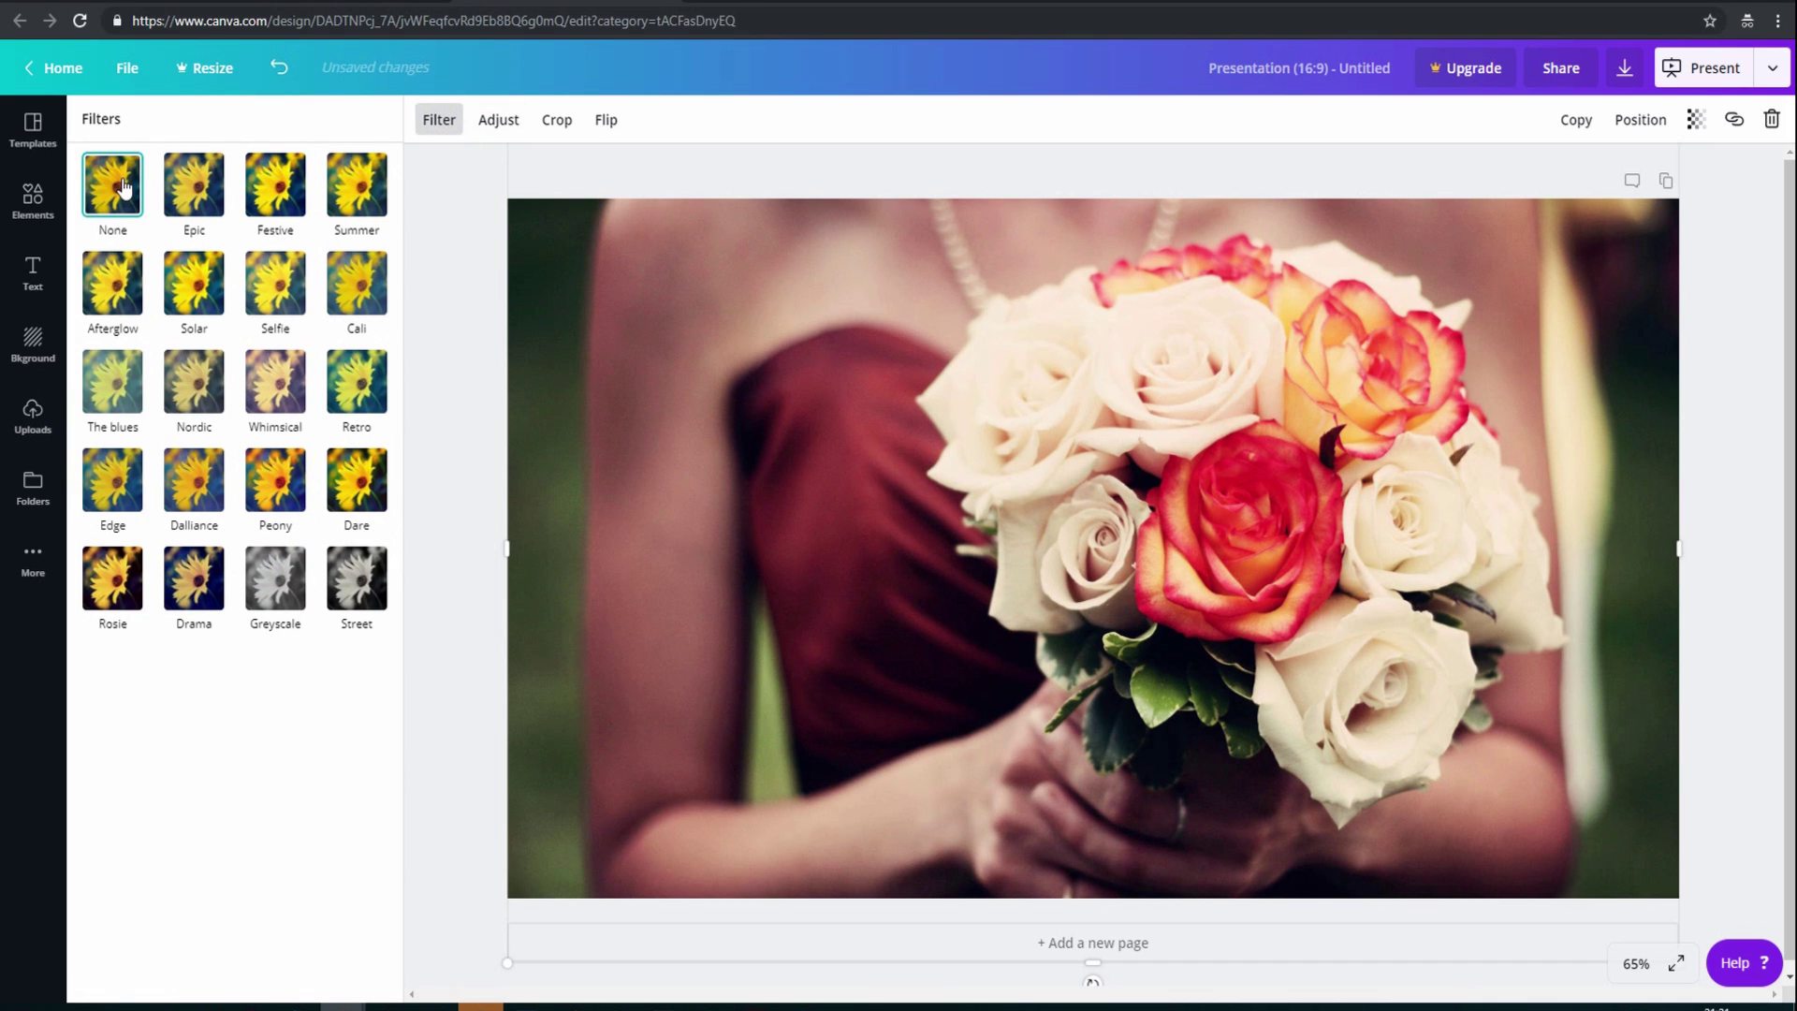
click(278, 579)
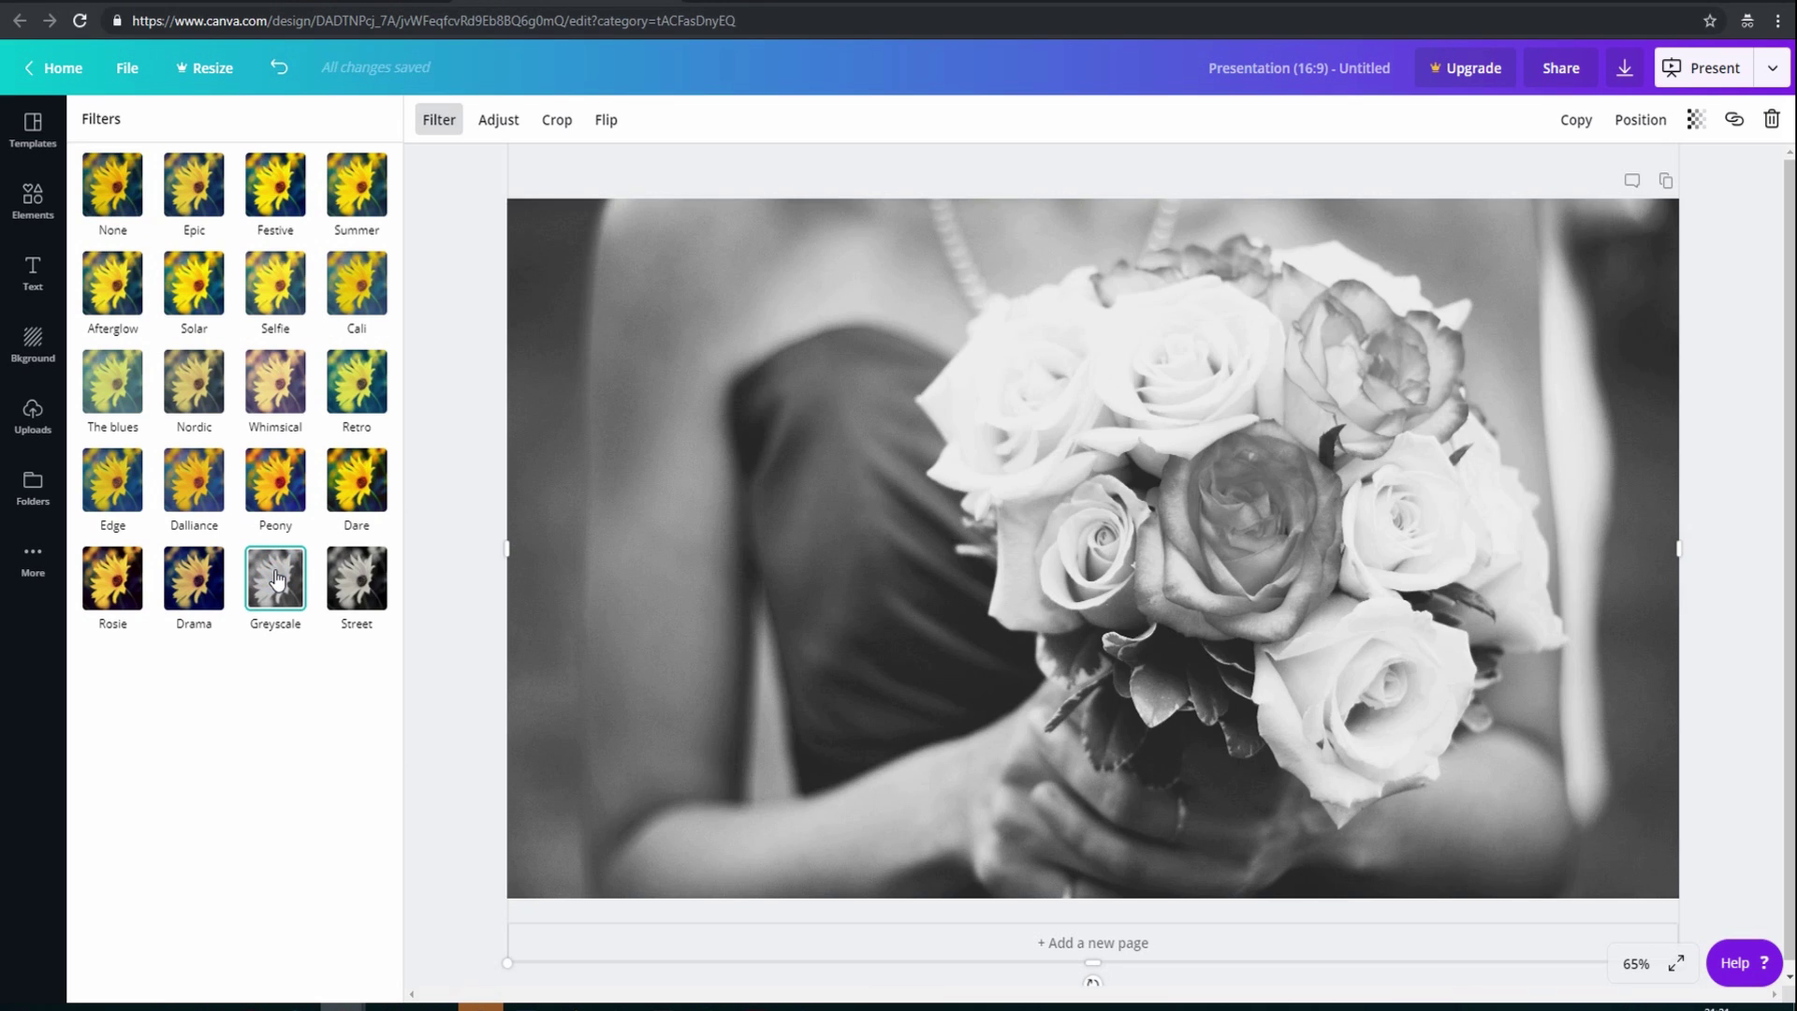
click(283, 483)
click(280, 491)
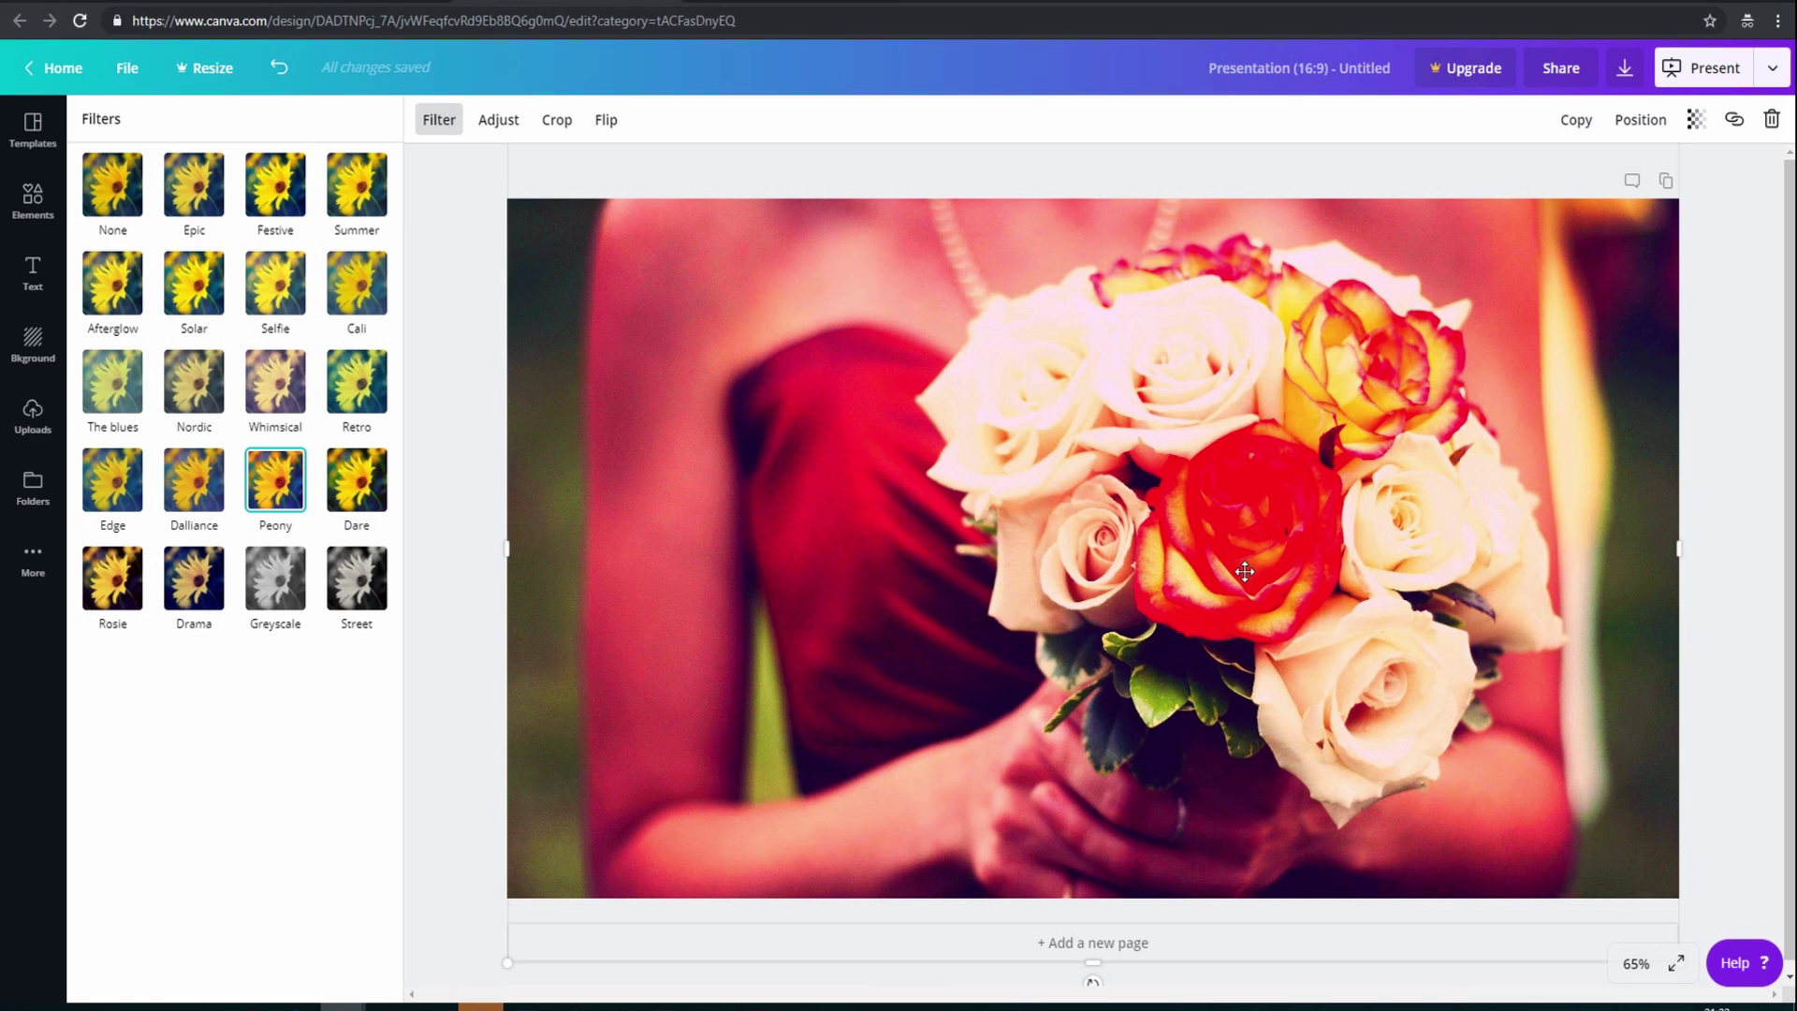
click(119, 179)
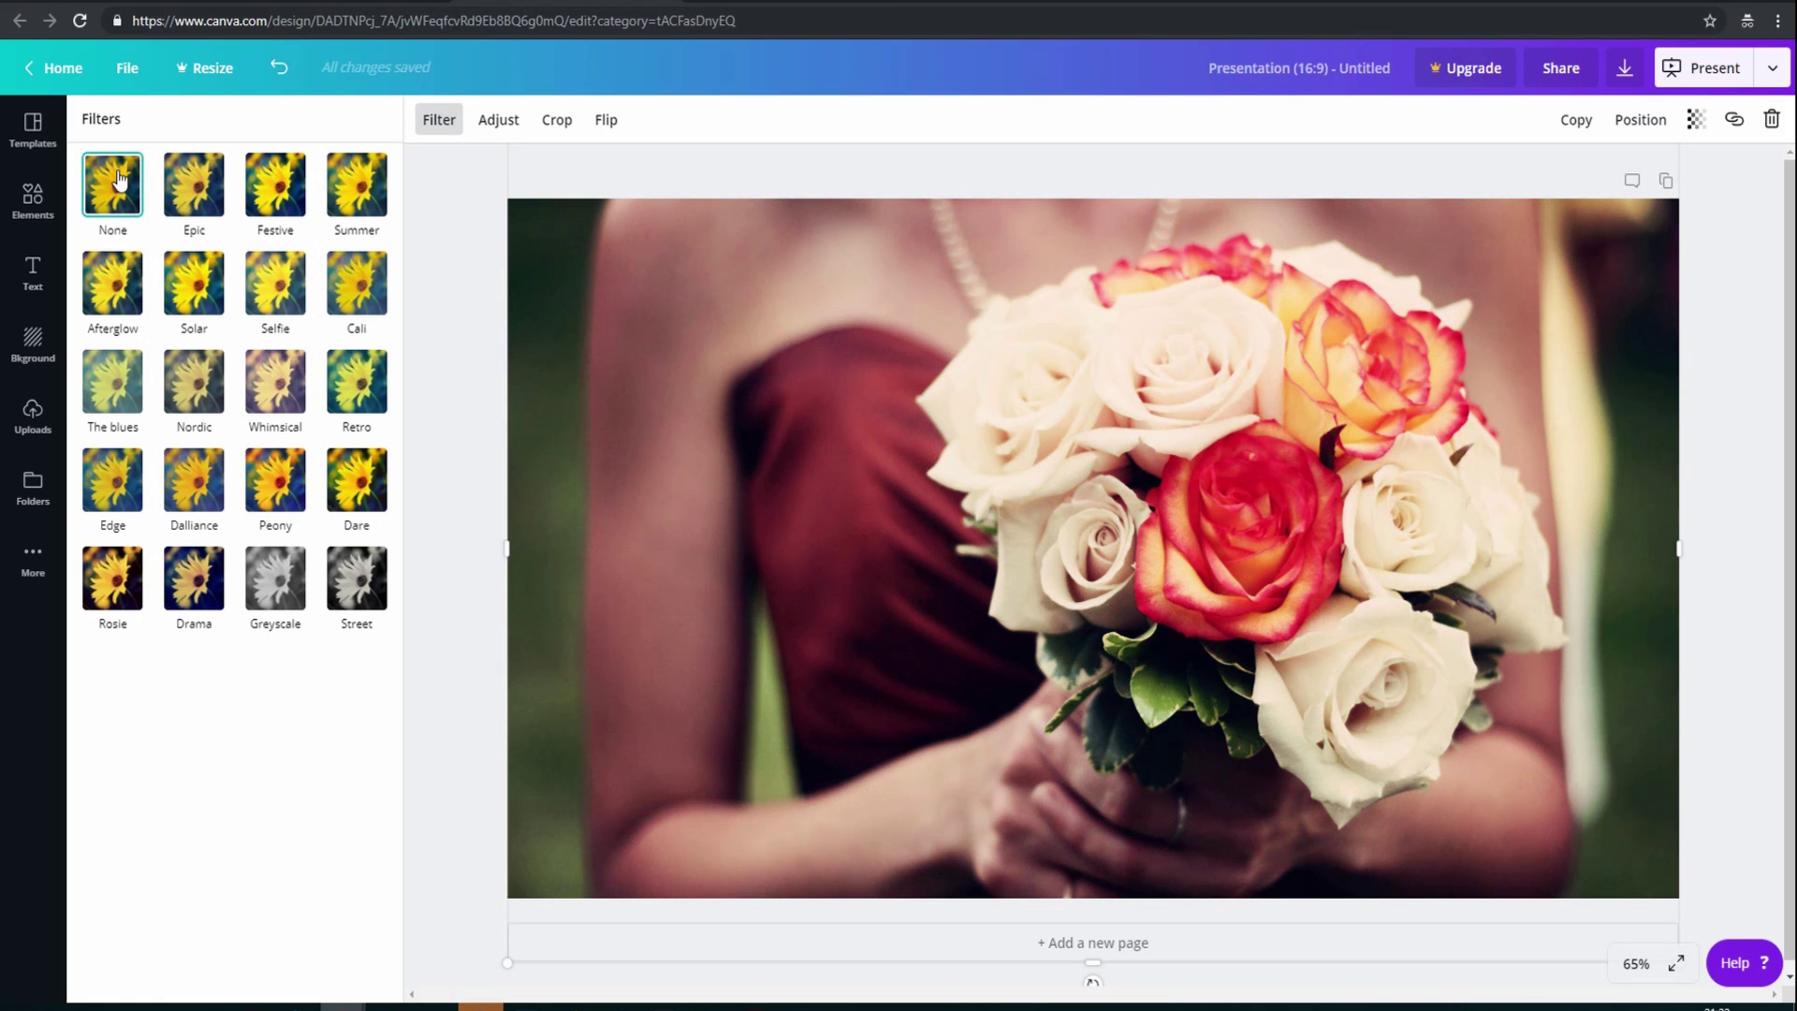
click(499, 122)
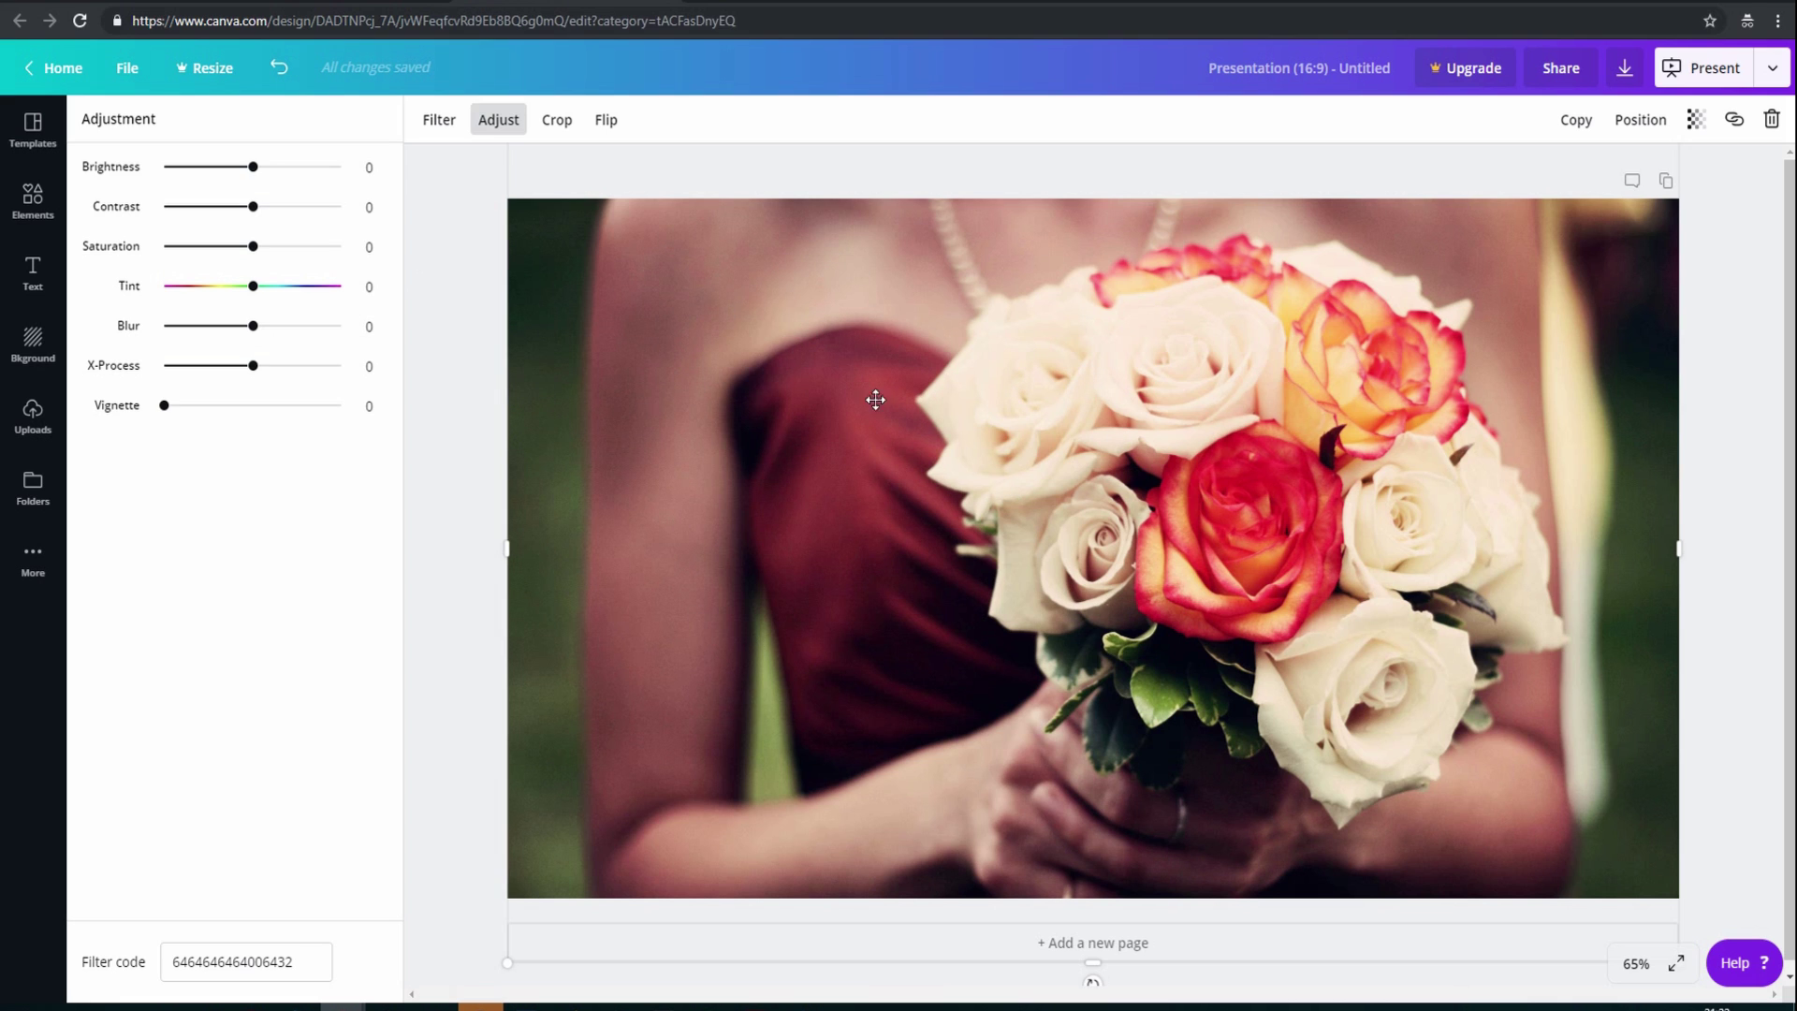
Set the bouquet photo's Blur to 15 and enter crop mode
click(250, 327)
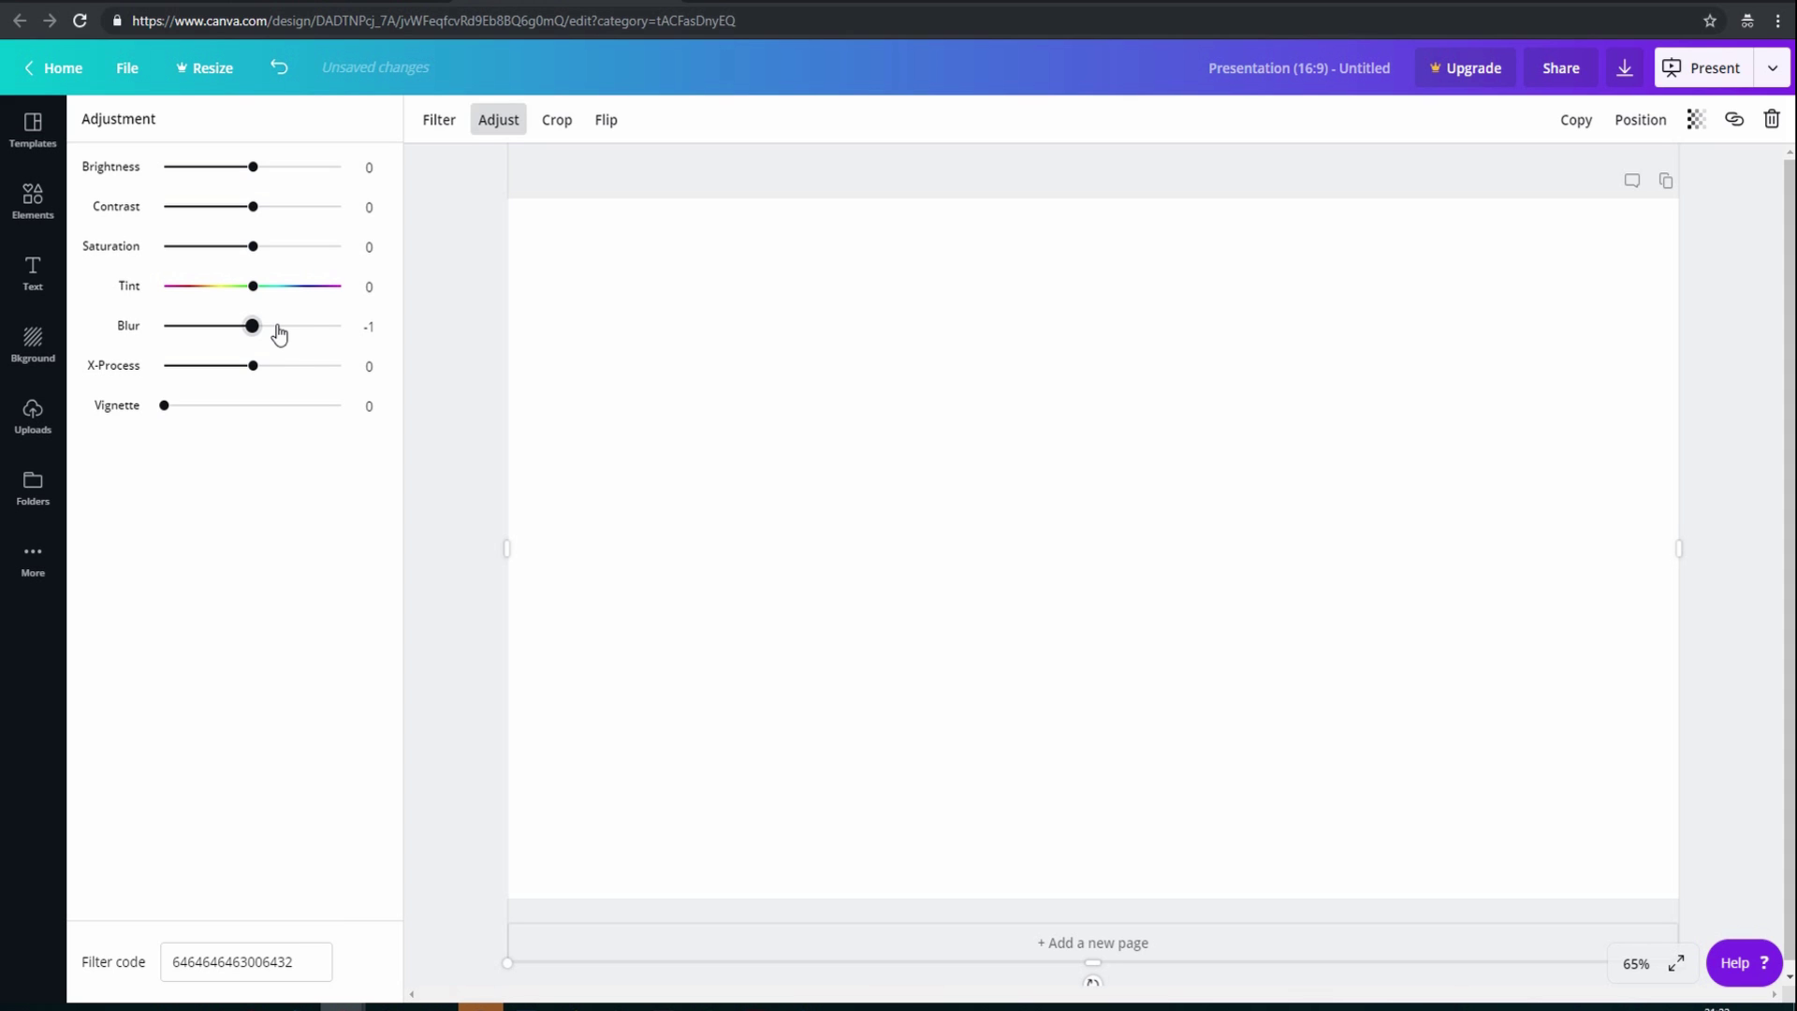
drag(253, 327, 290, 330)
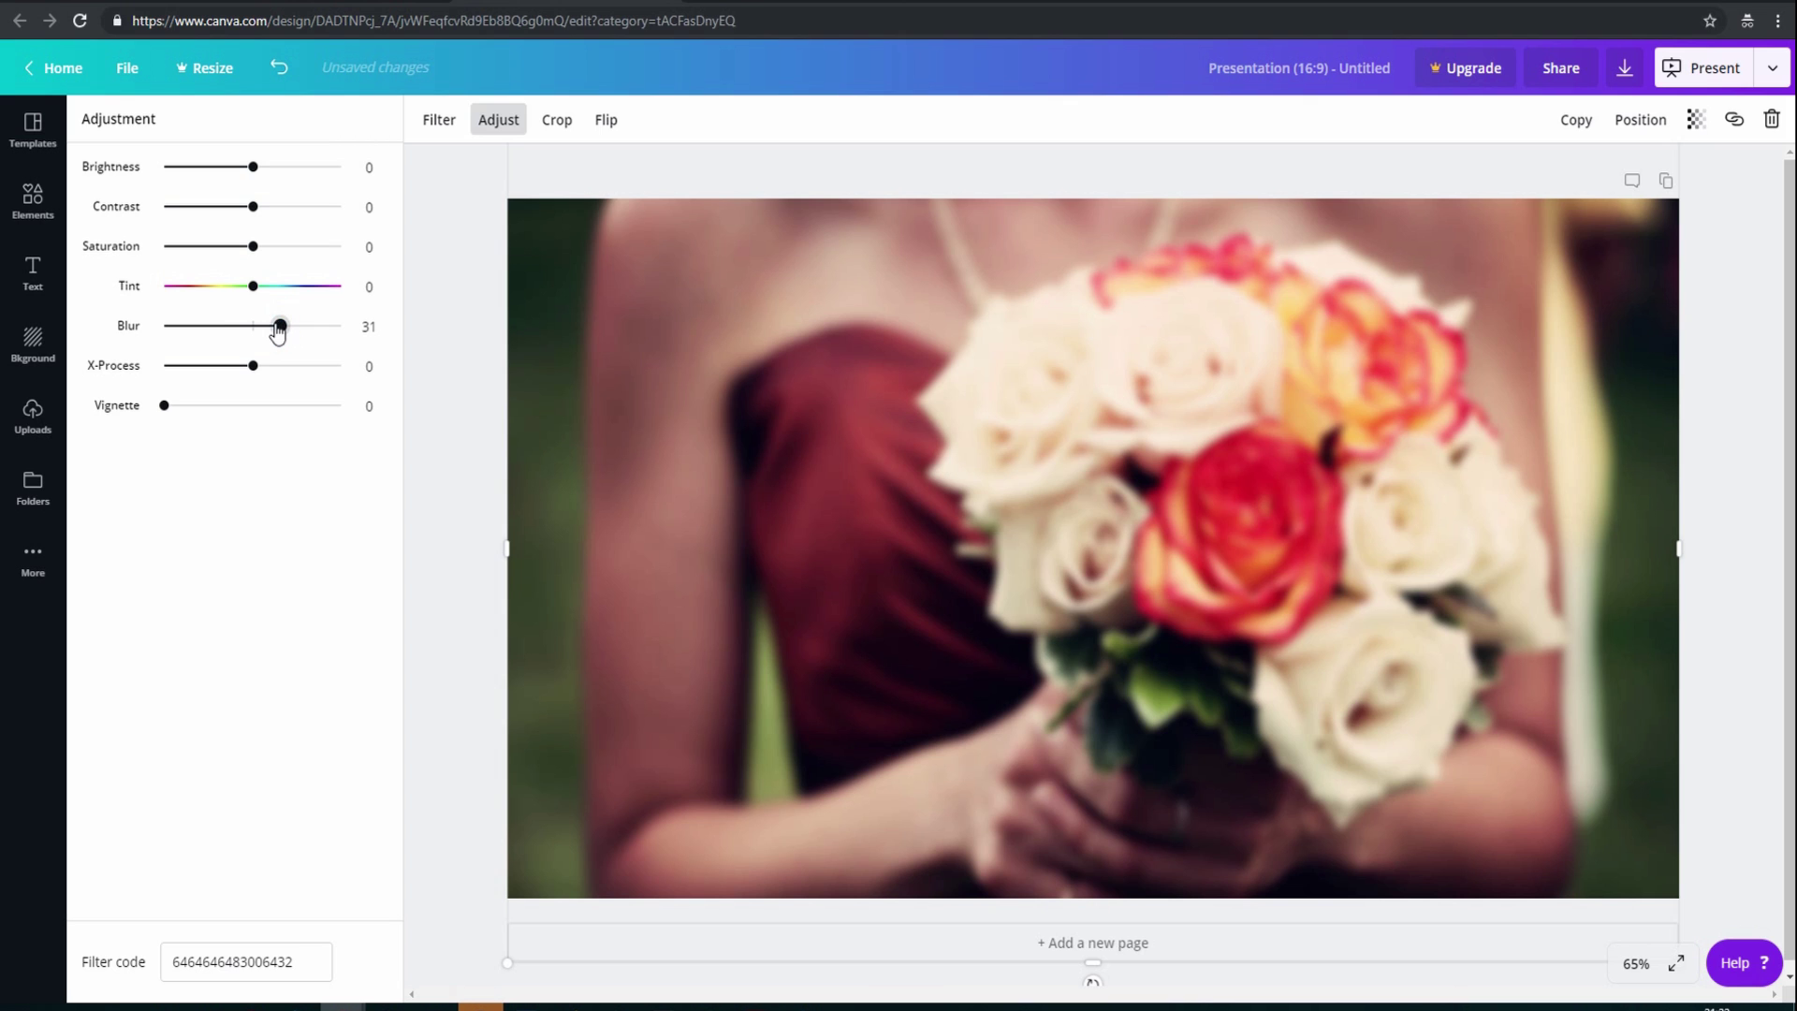
drag(281, 325, 291, 326)
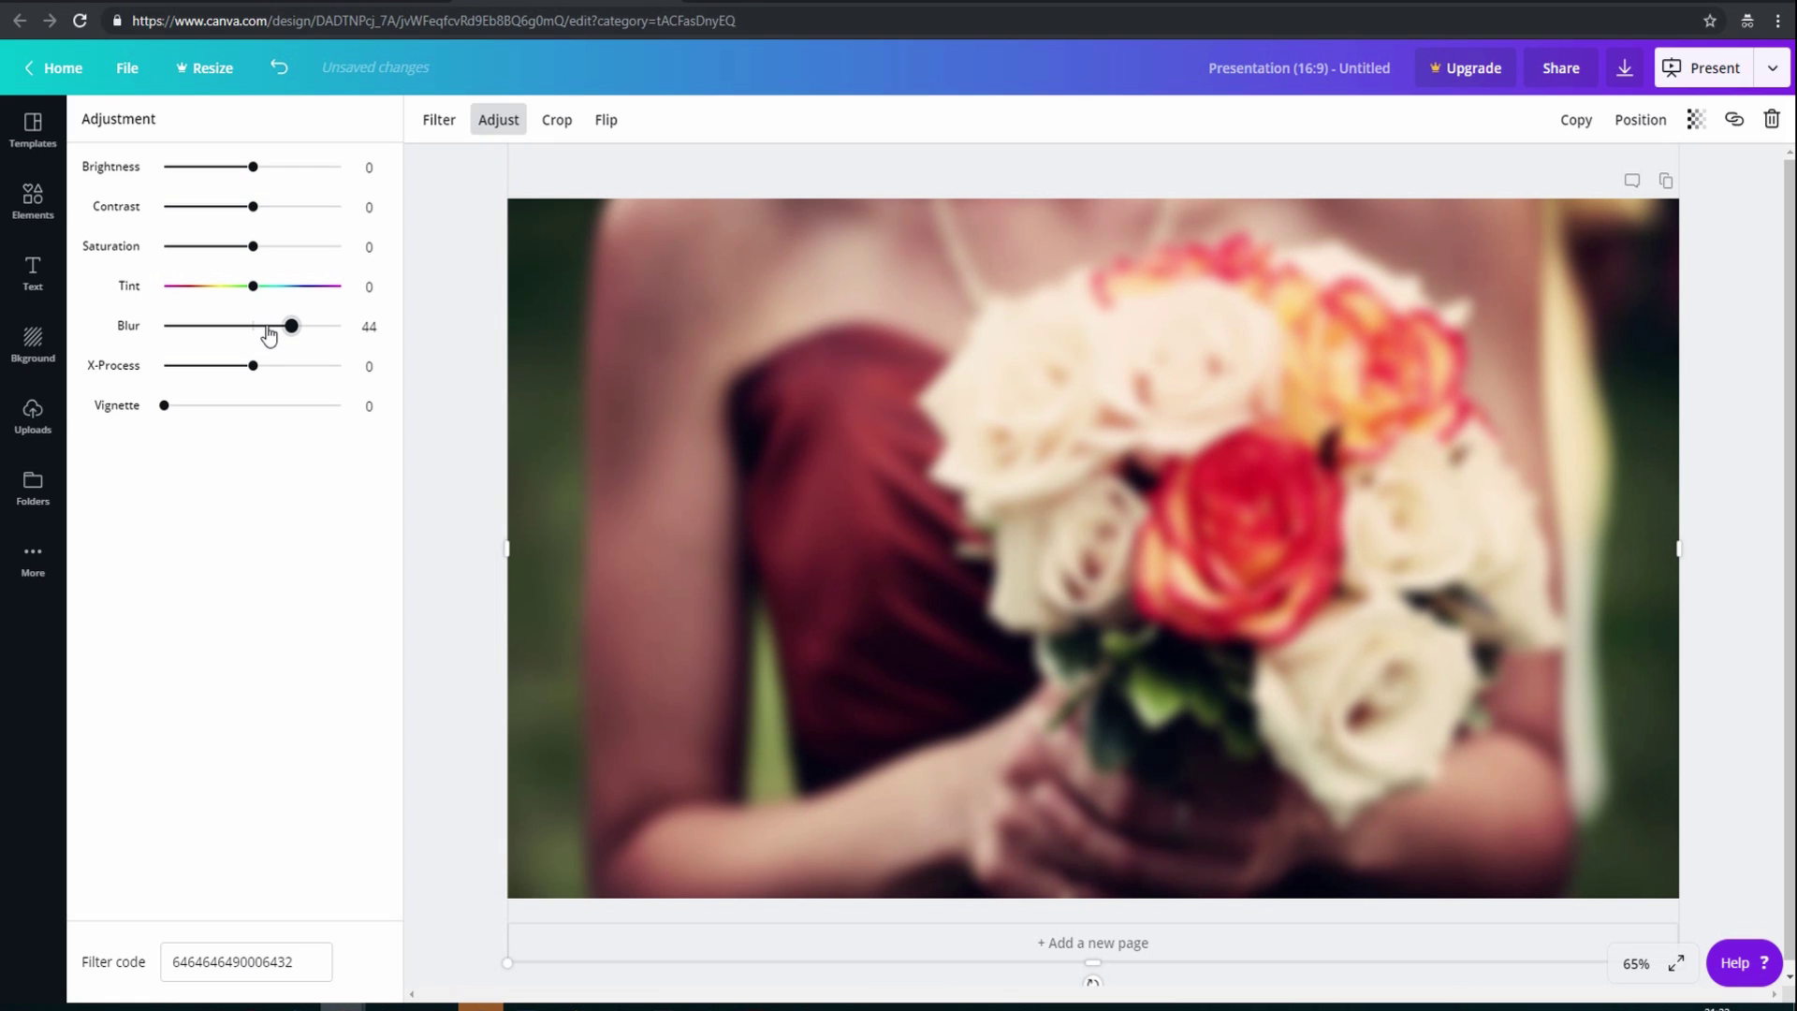
click(268, 335)
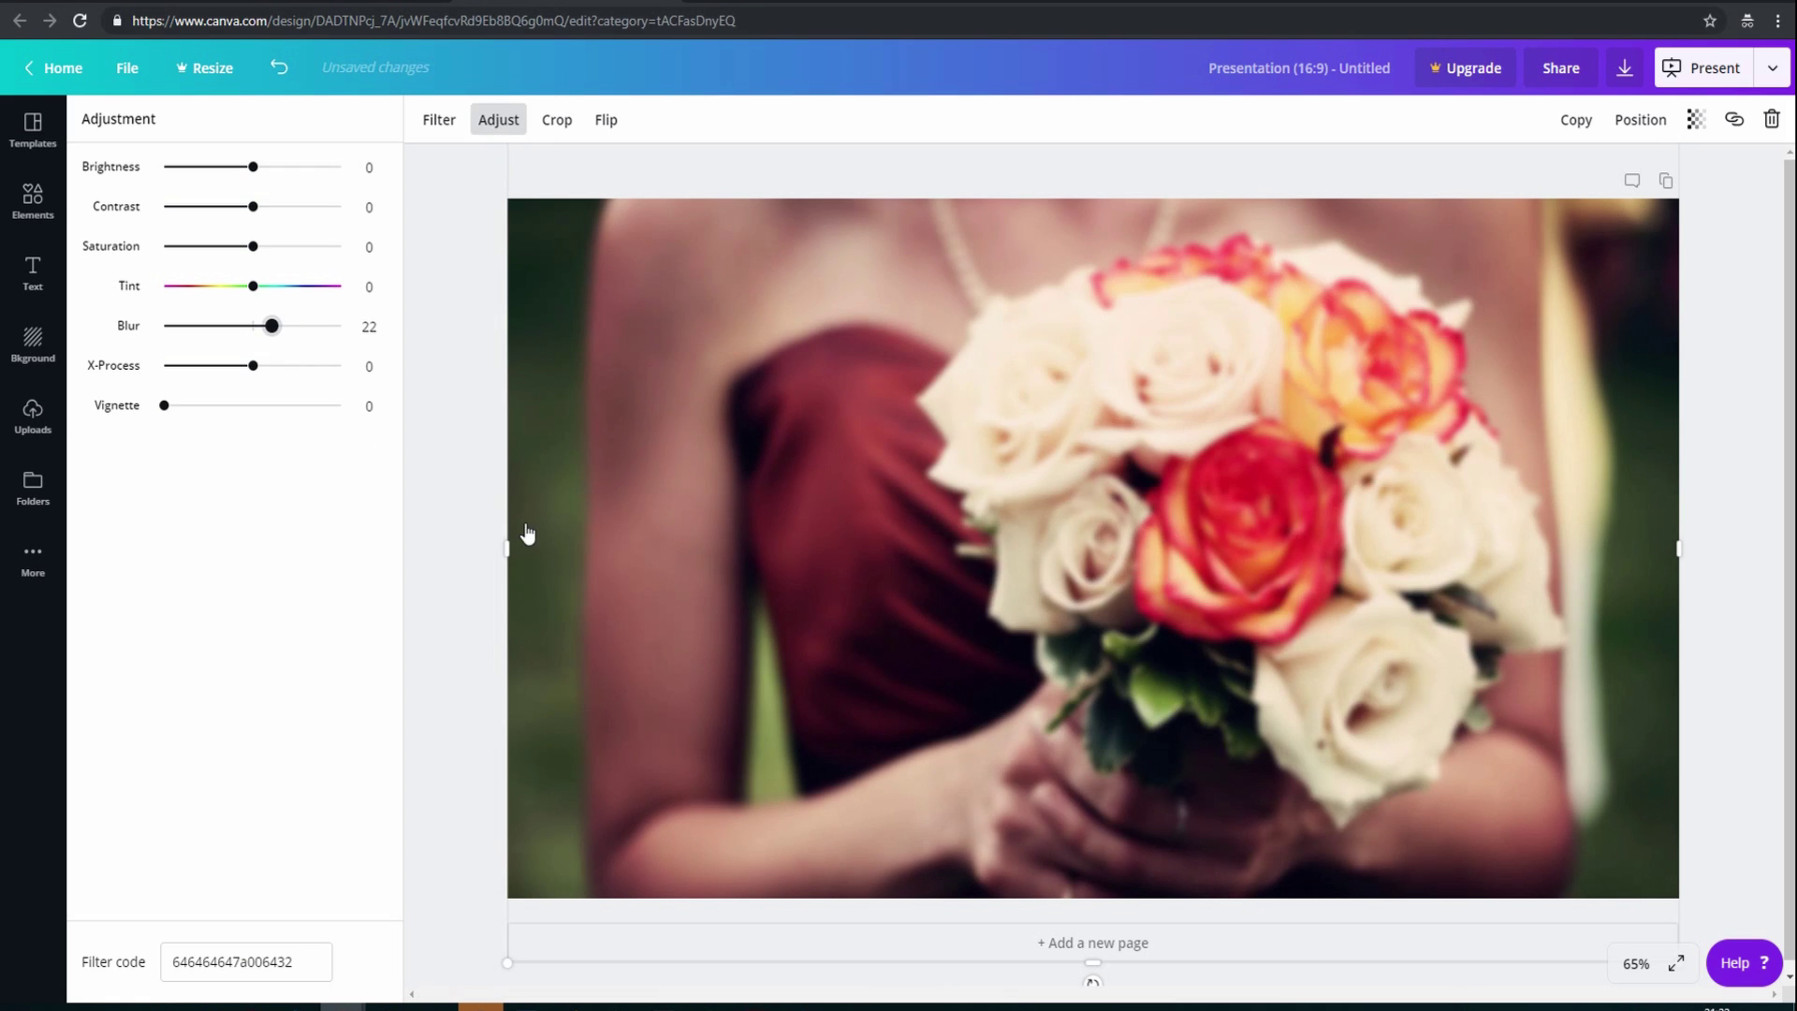
key(Left)
key(Left)
key(Left)
key(Left)
key(Left)
key(Left)
key(Left)
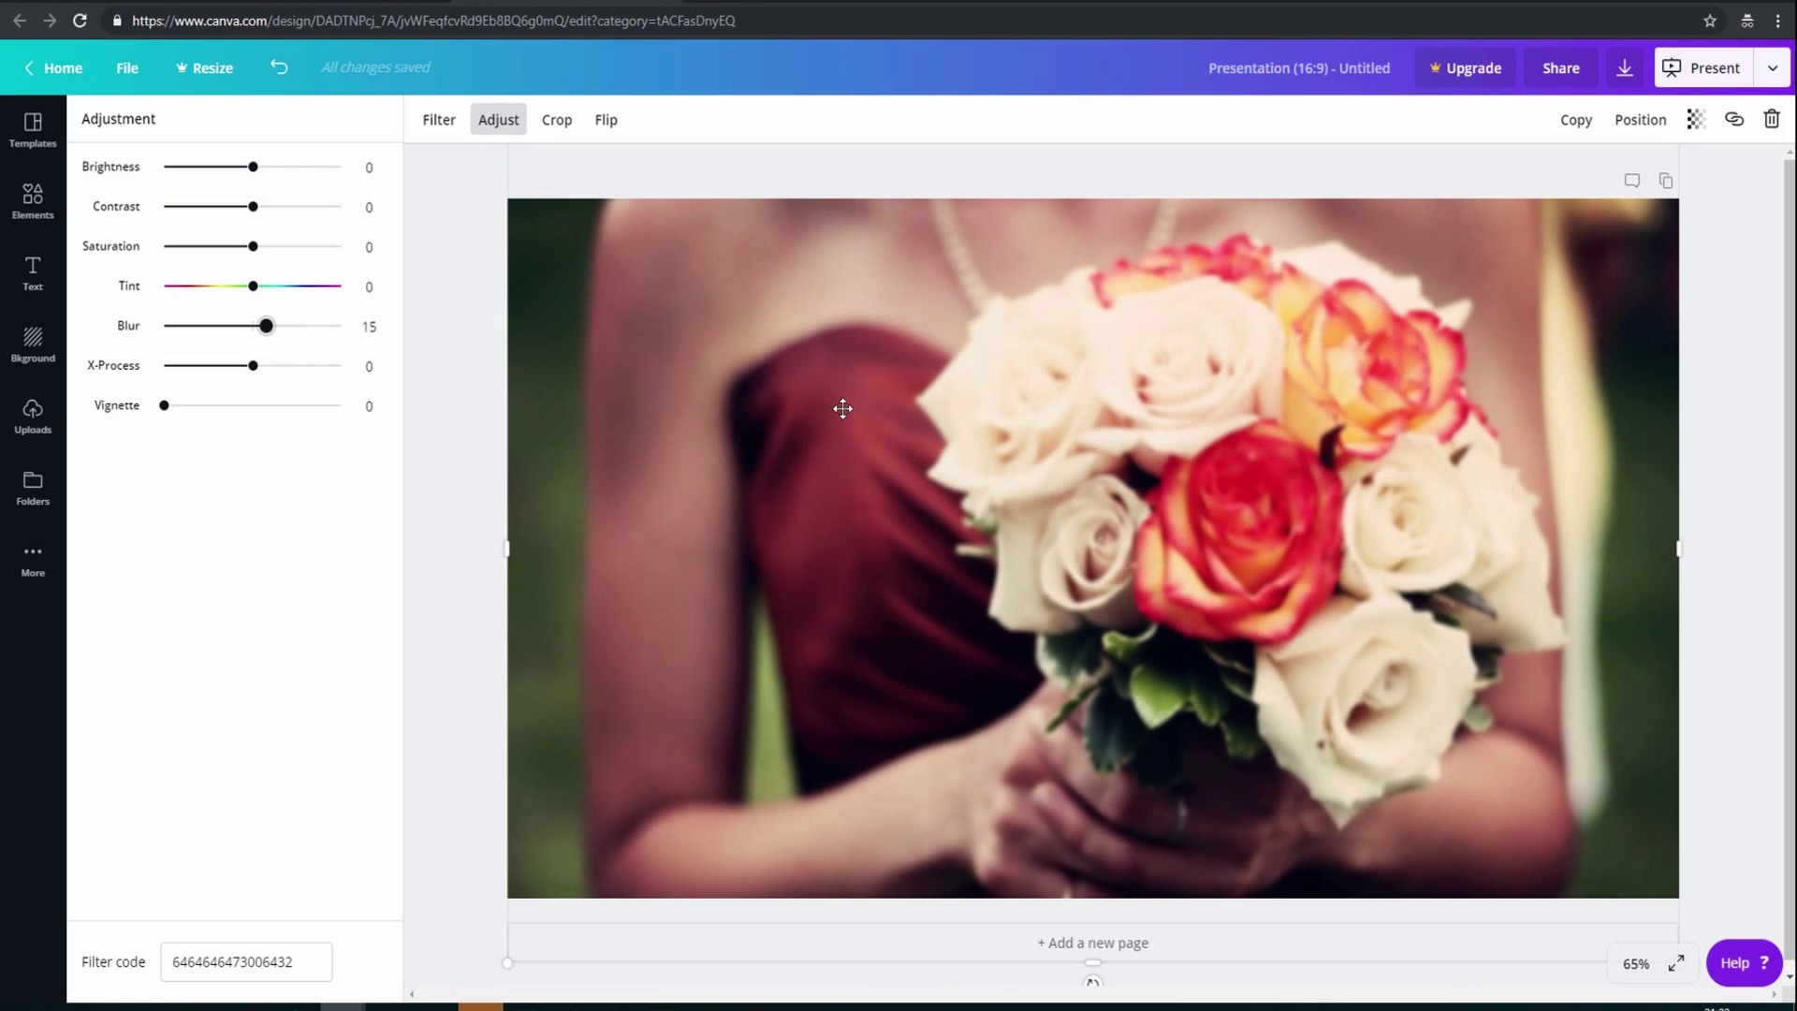
click(555, 131)
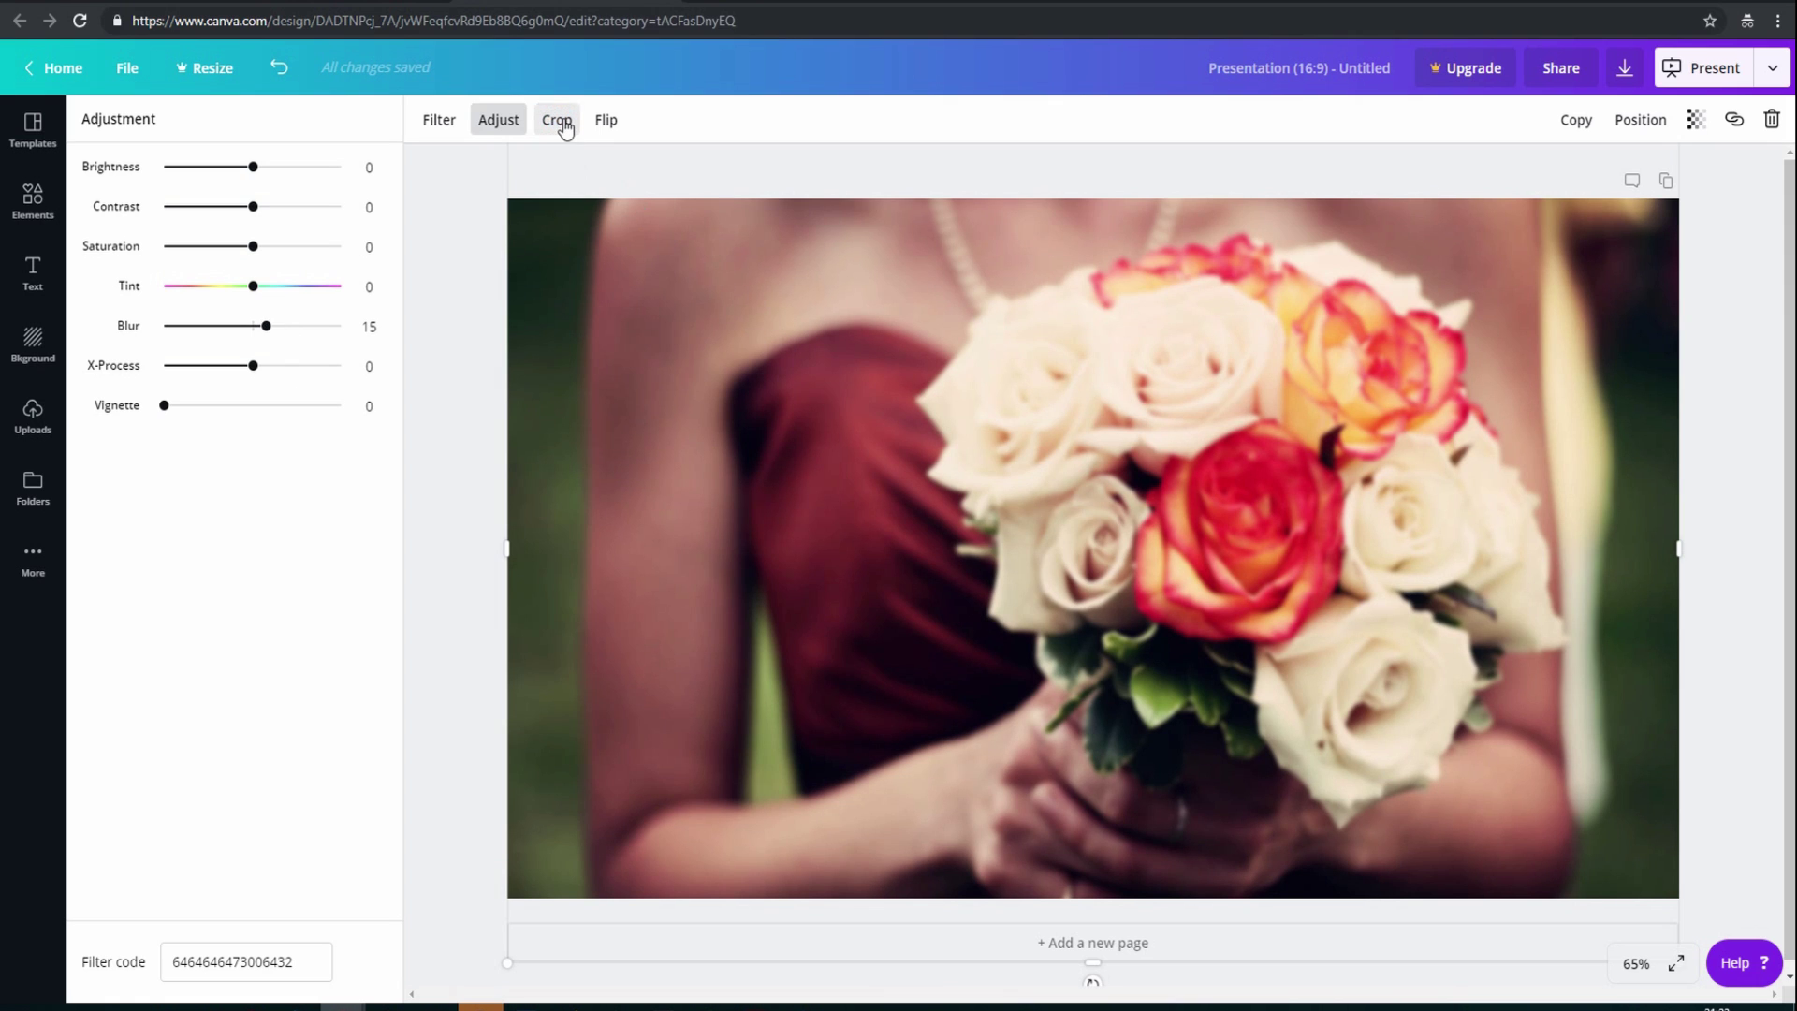
click(564, 128)
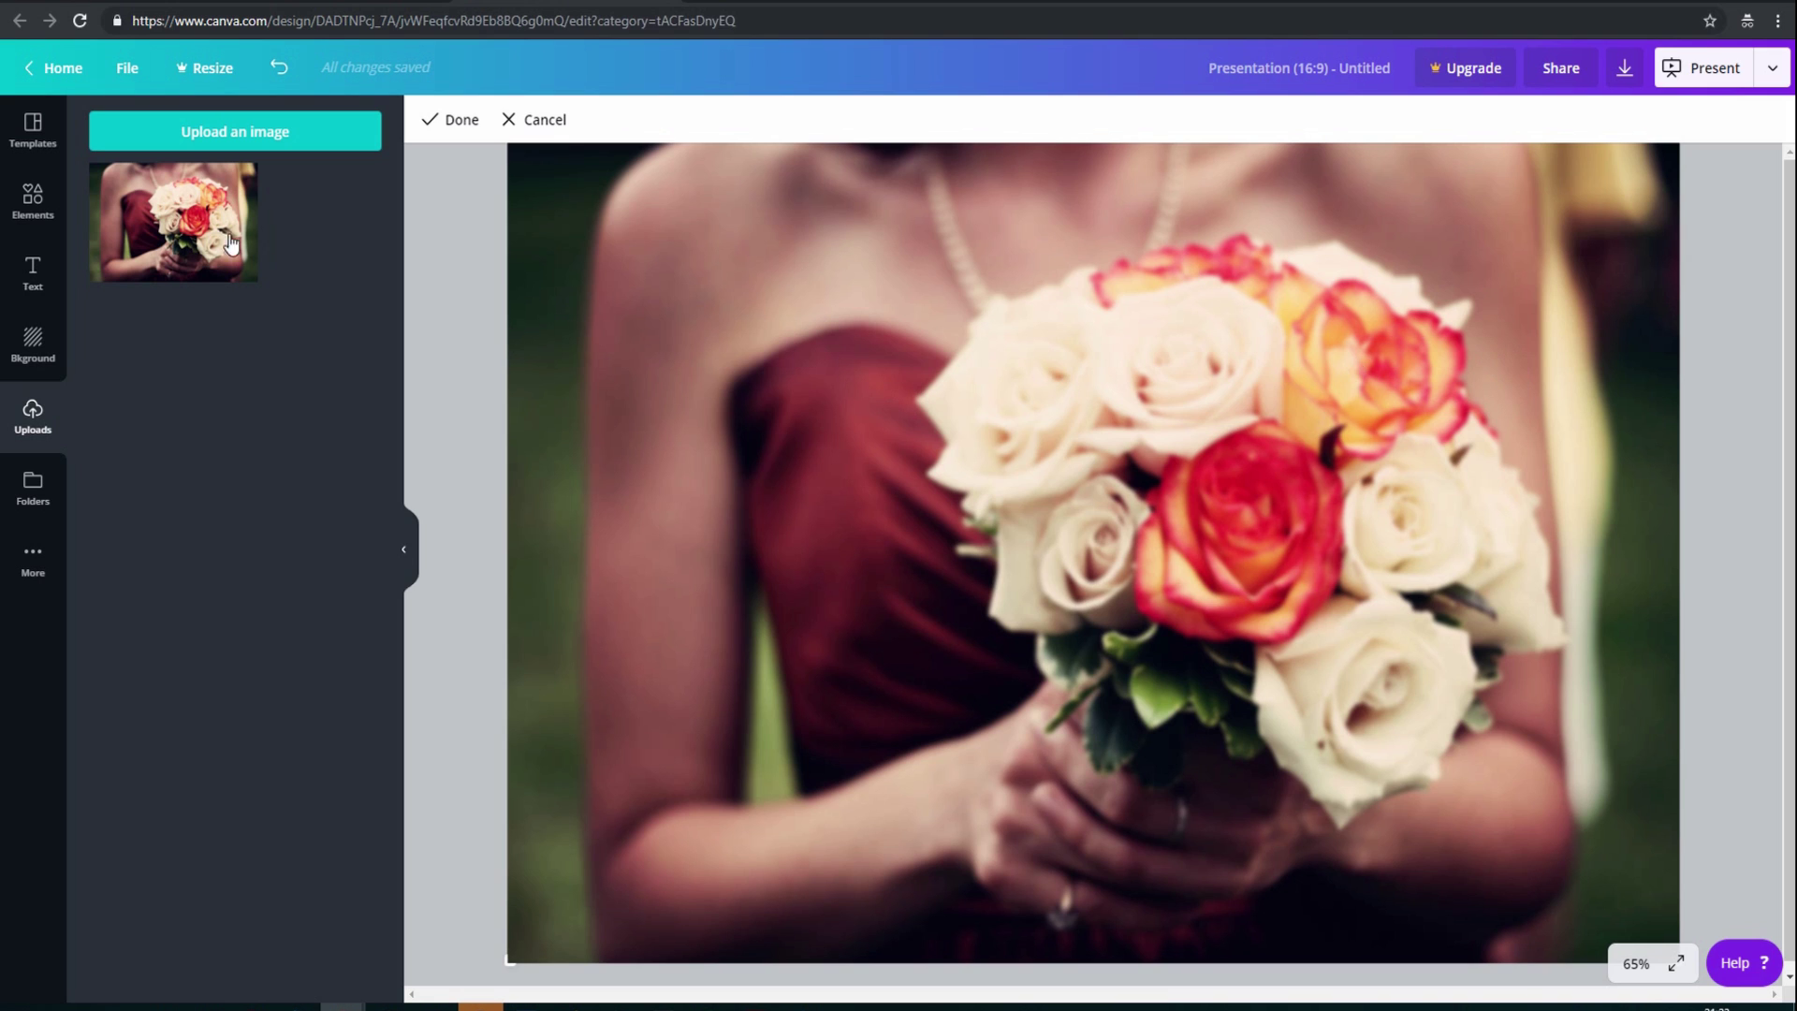
Add the certificate name text template and move it to the slide's top-left
click(33, 273)
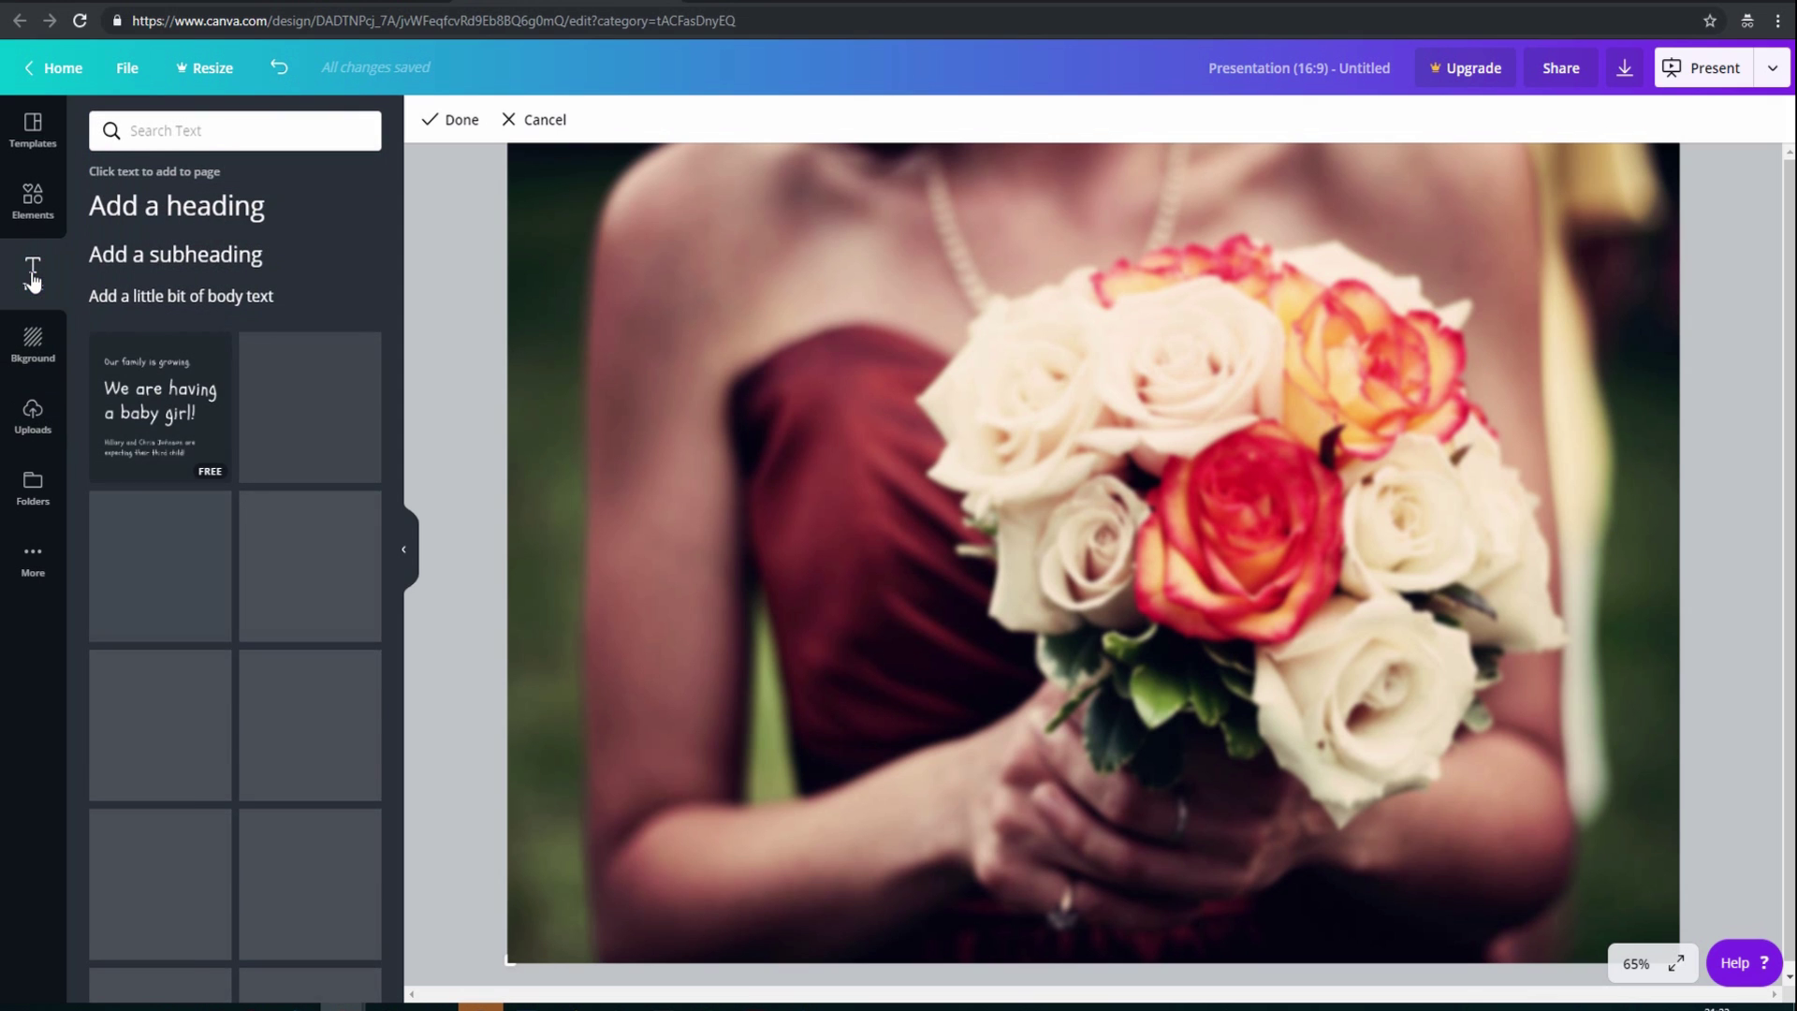
scroll(199, 506, down, 2)
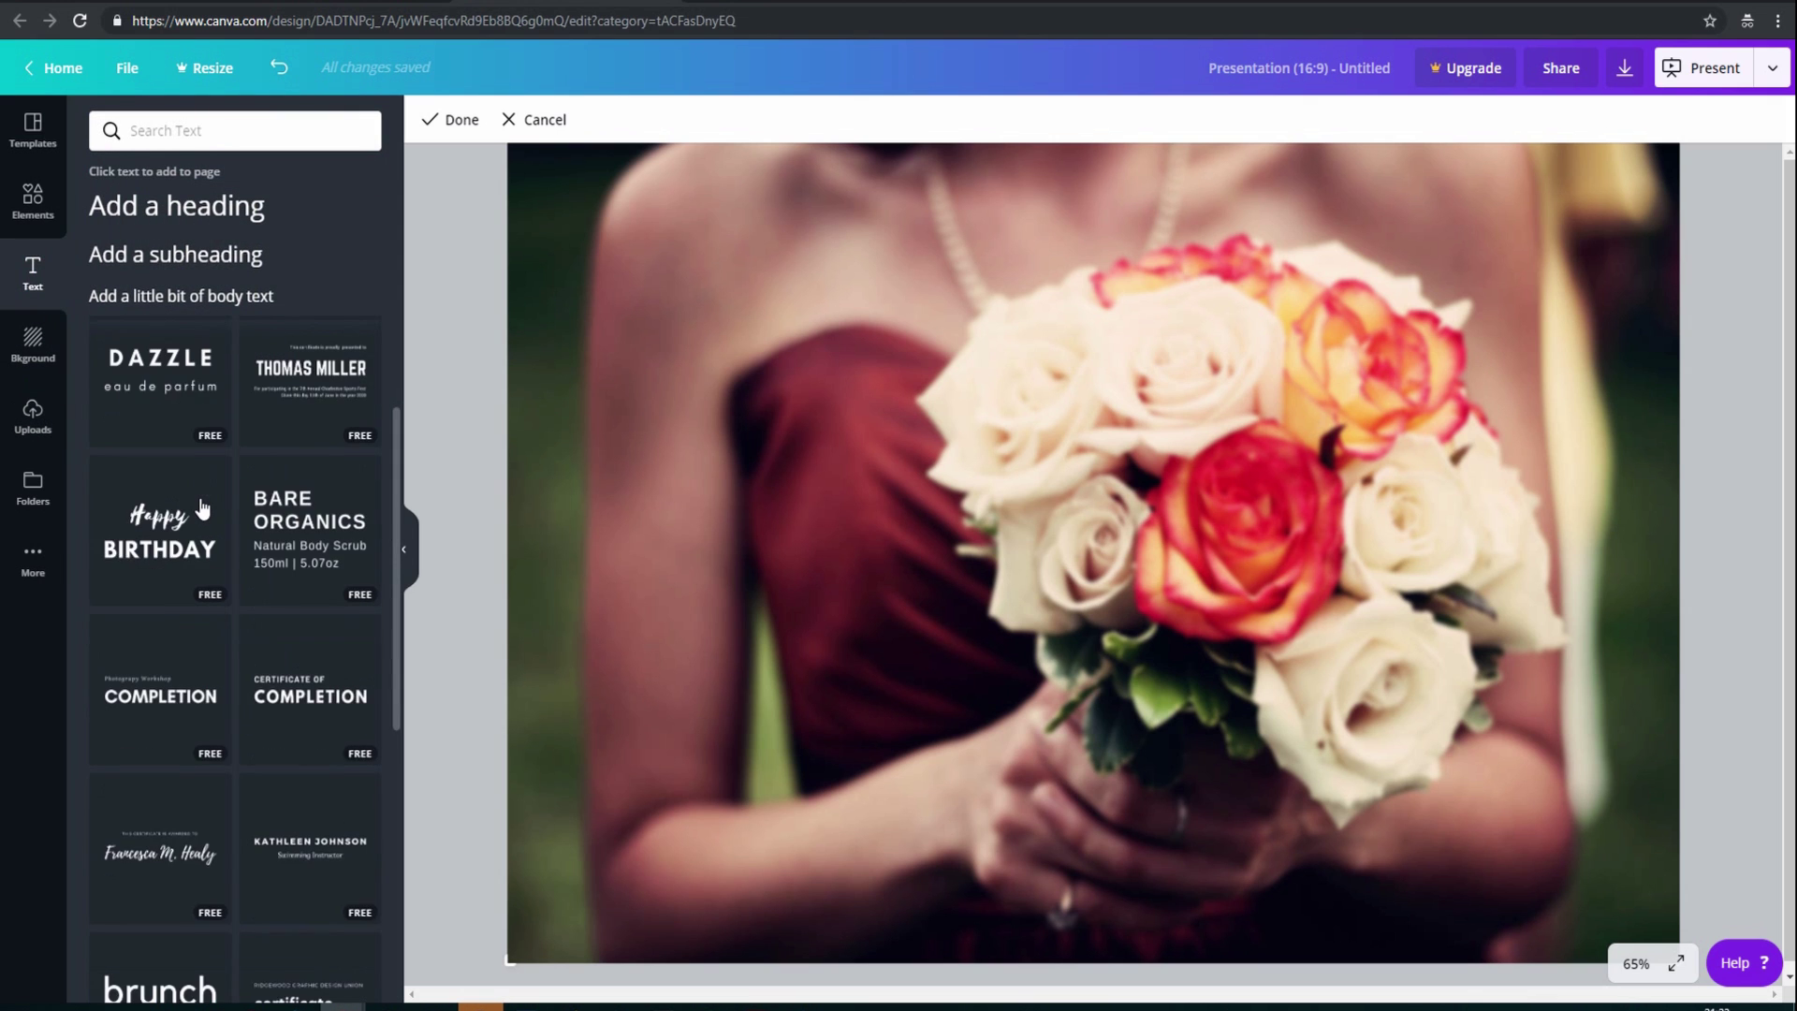
scroll(201, 508, down, 2)
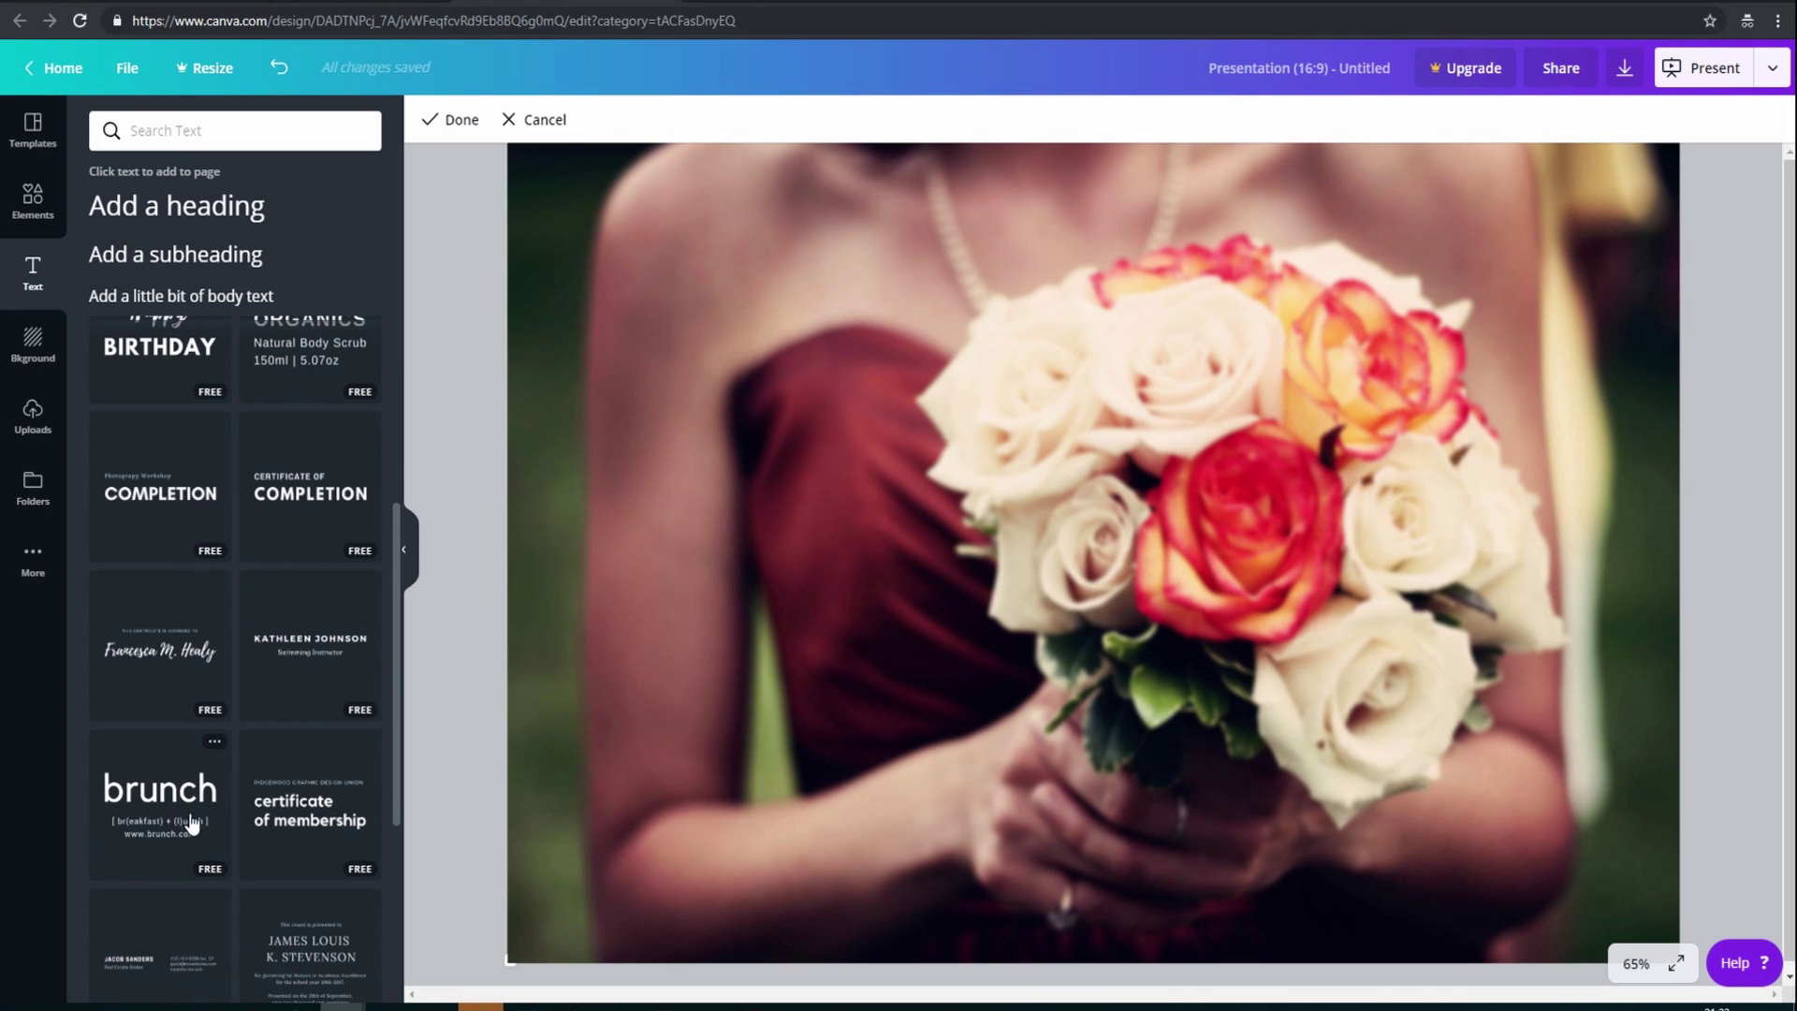
click(164, 658)
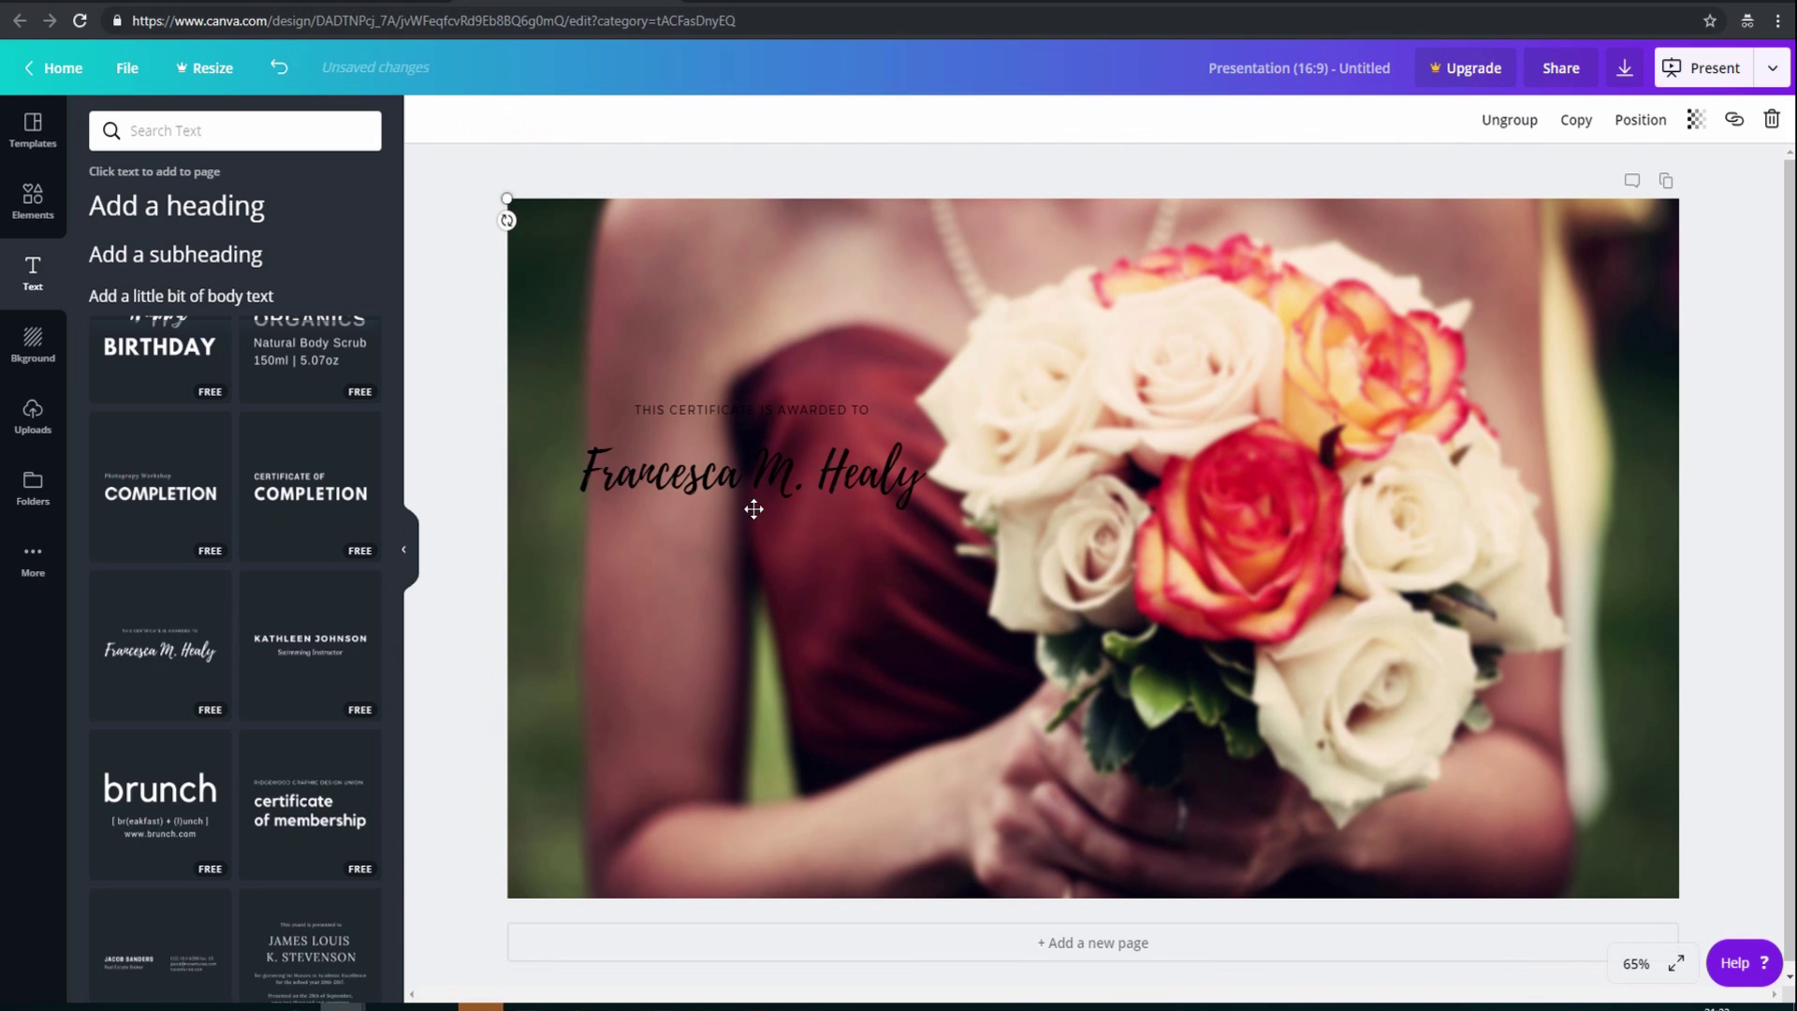
click(760, 478)
drag(759, 478, 743, 310)
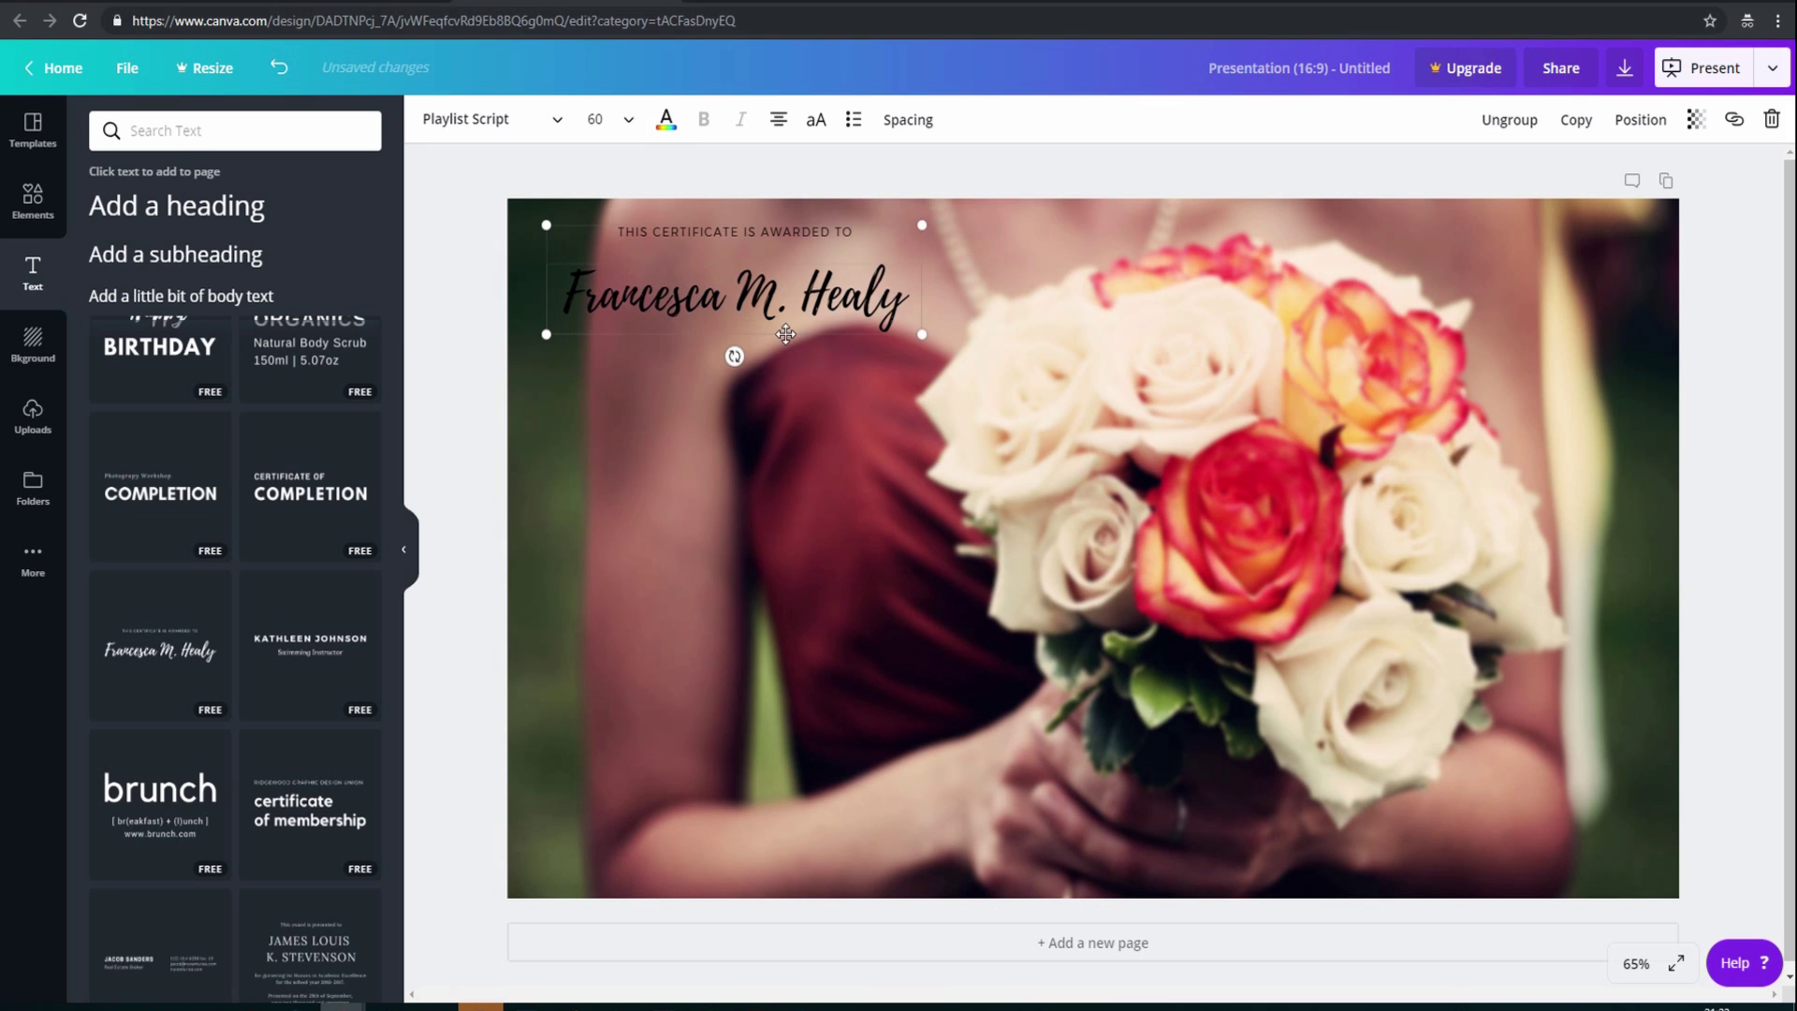
Colour the script name blue, enlarge it to size 84.8, and shift it slightly left
click(666, 120)
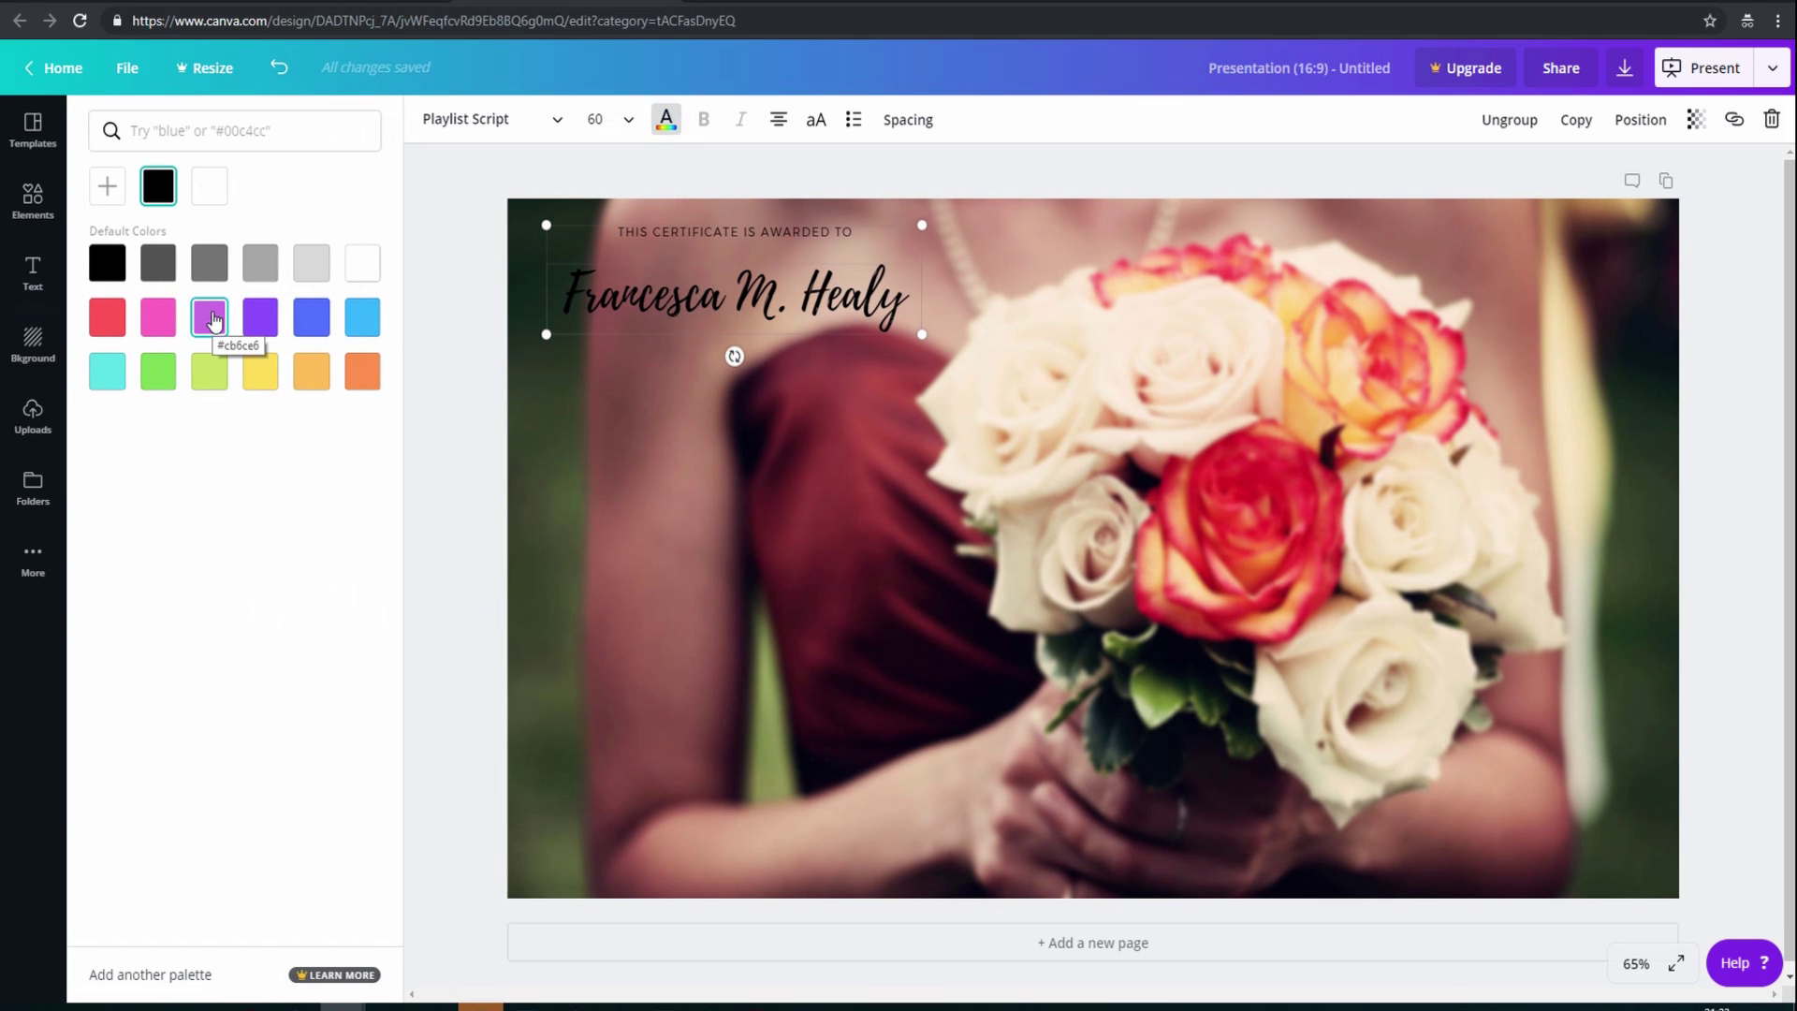
click(356, 321)
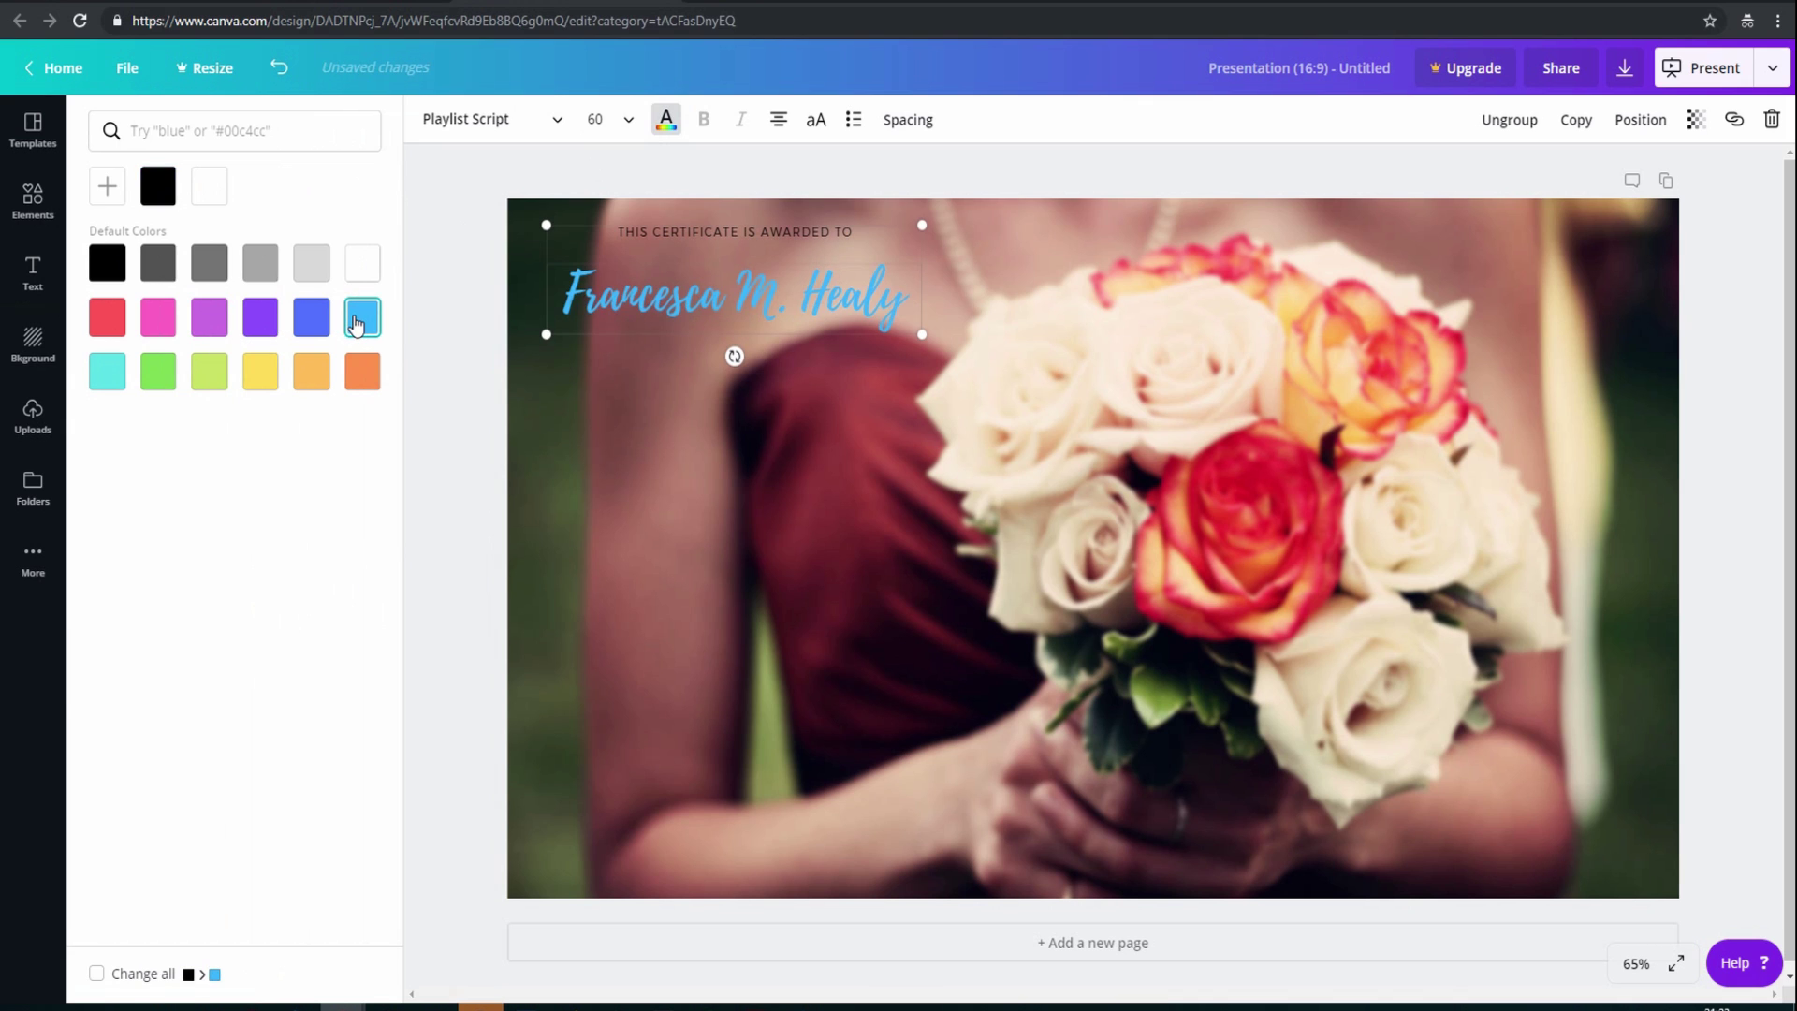
click(326, 323)
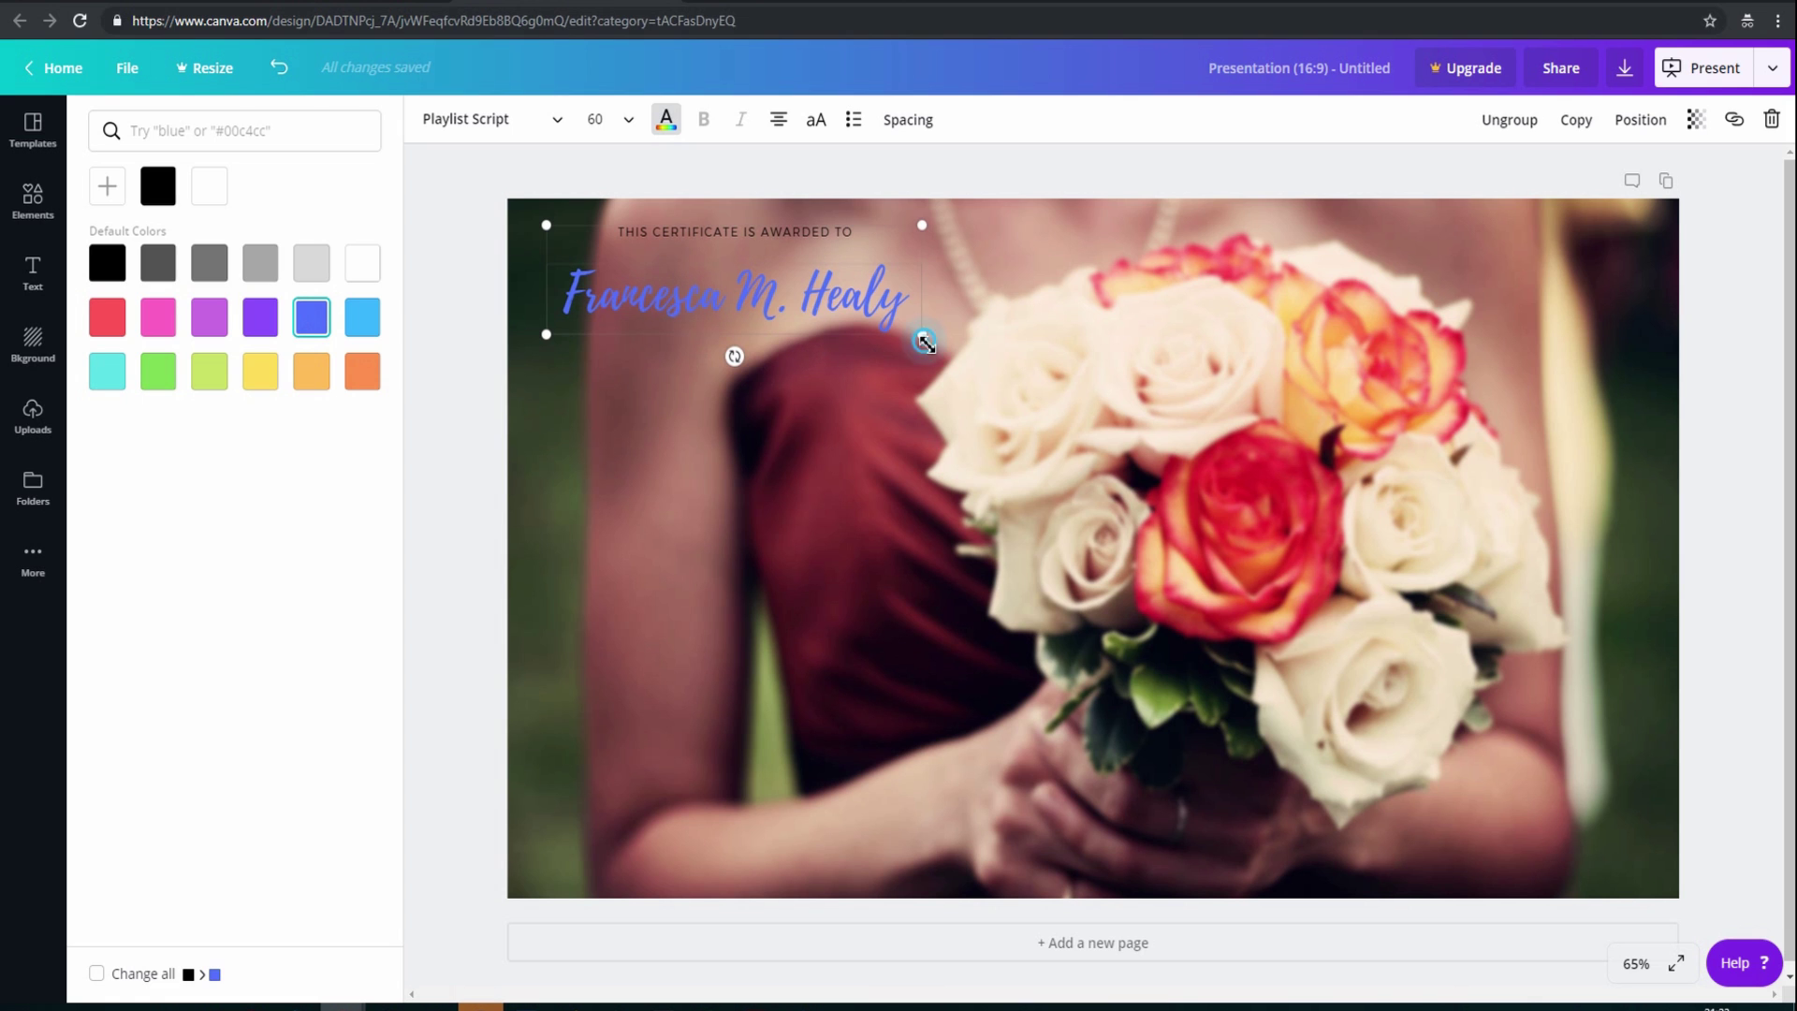
drag(924, 339, 1071, 503)
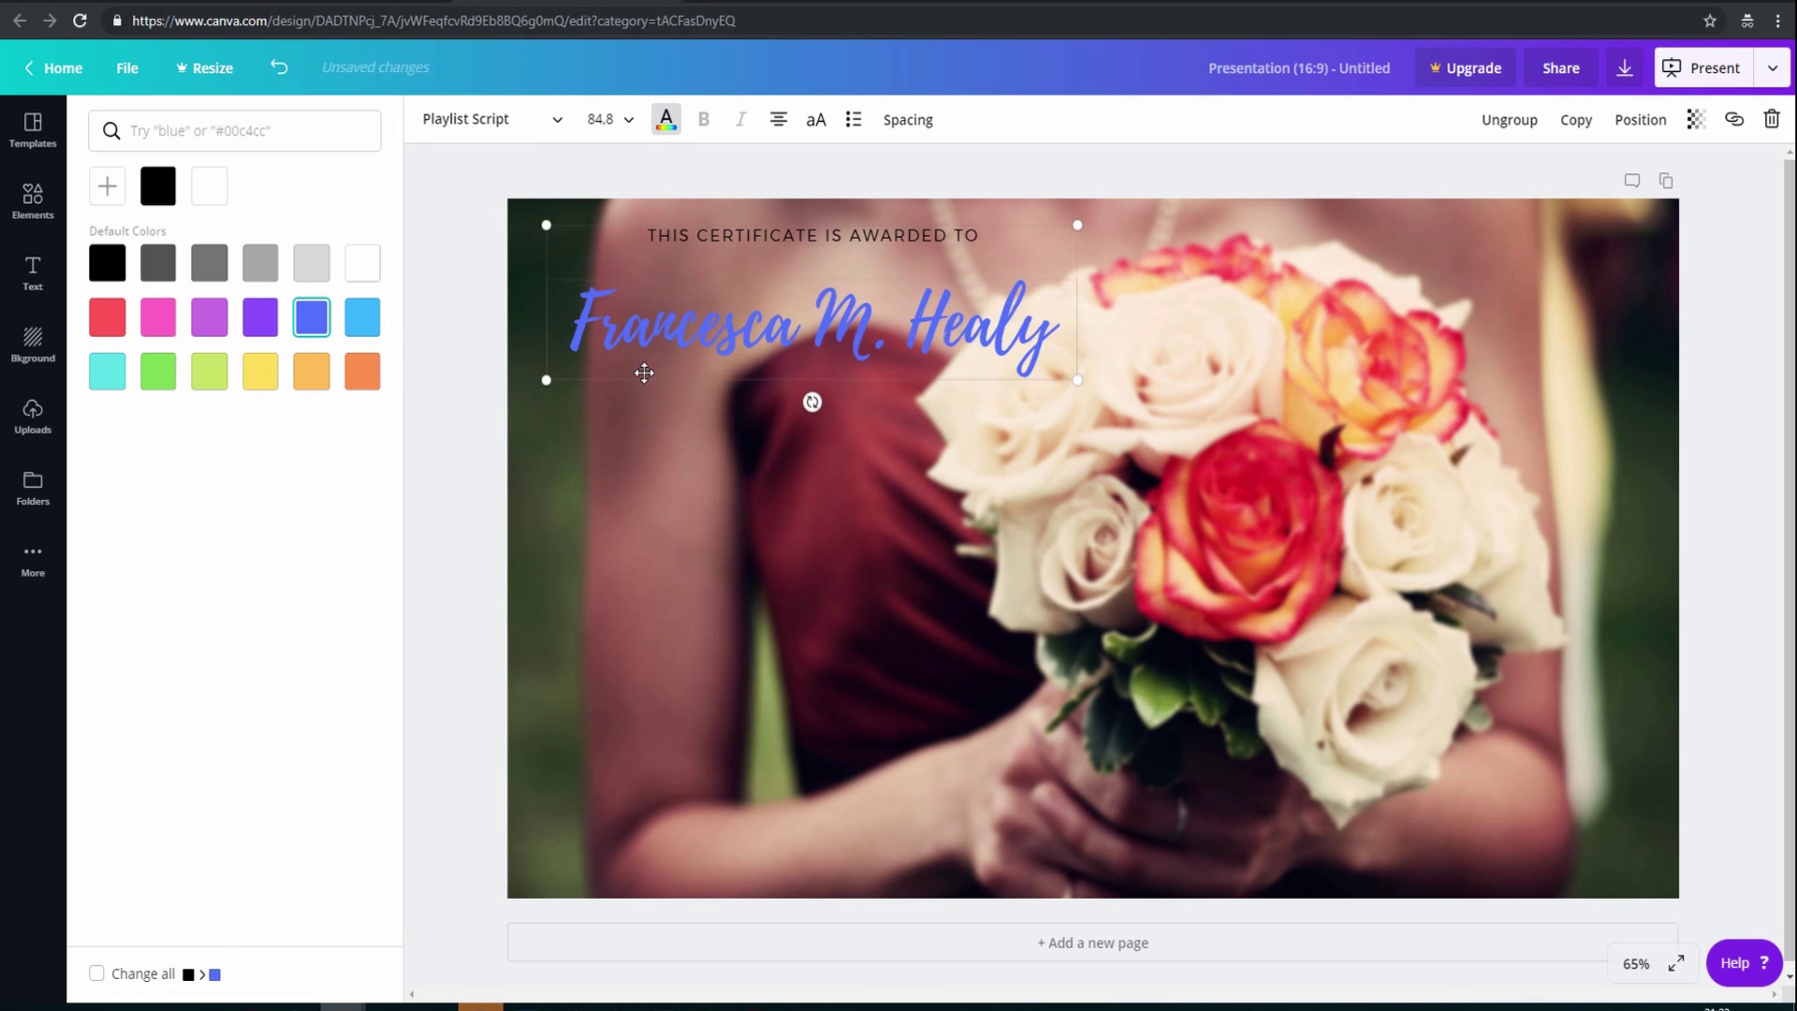
drag(642, 377, 613, 380)
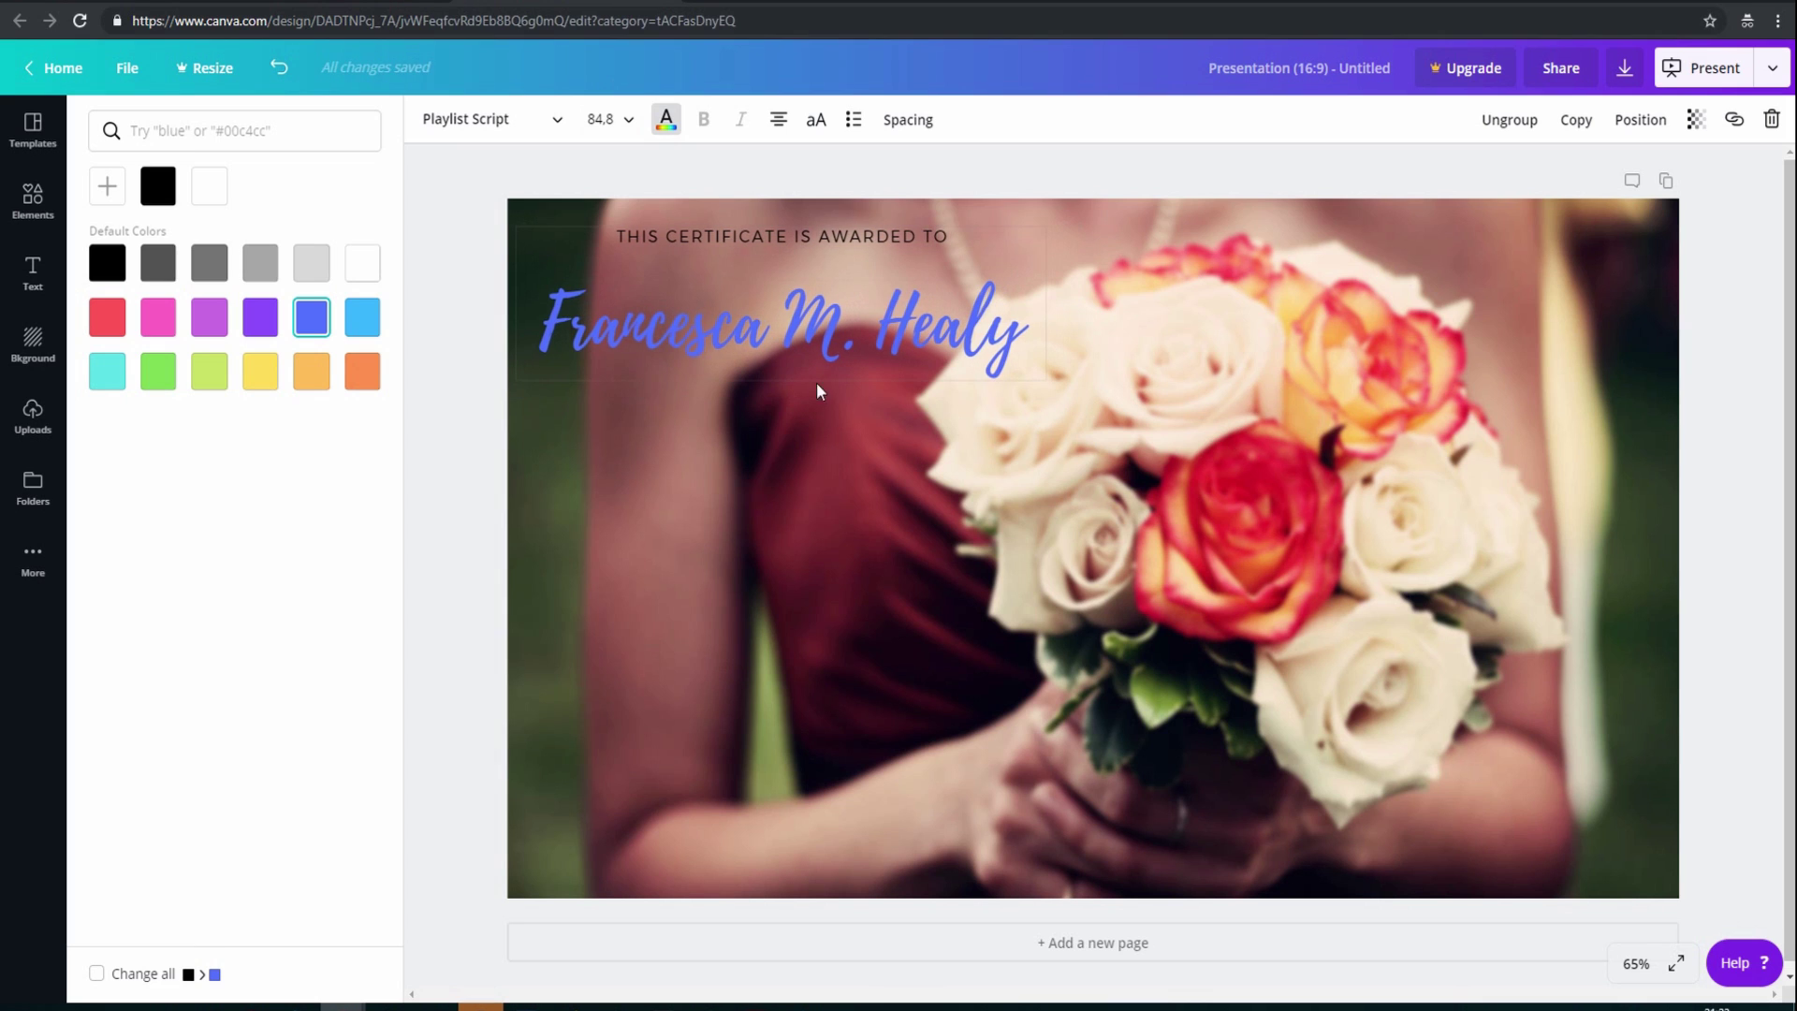
Replace the script name with 'Welcome to my Wedding'
double_click(629, 323)
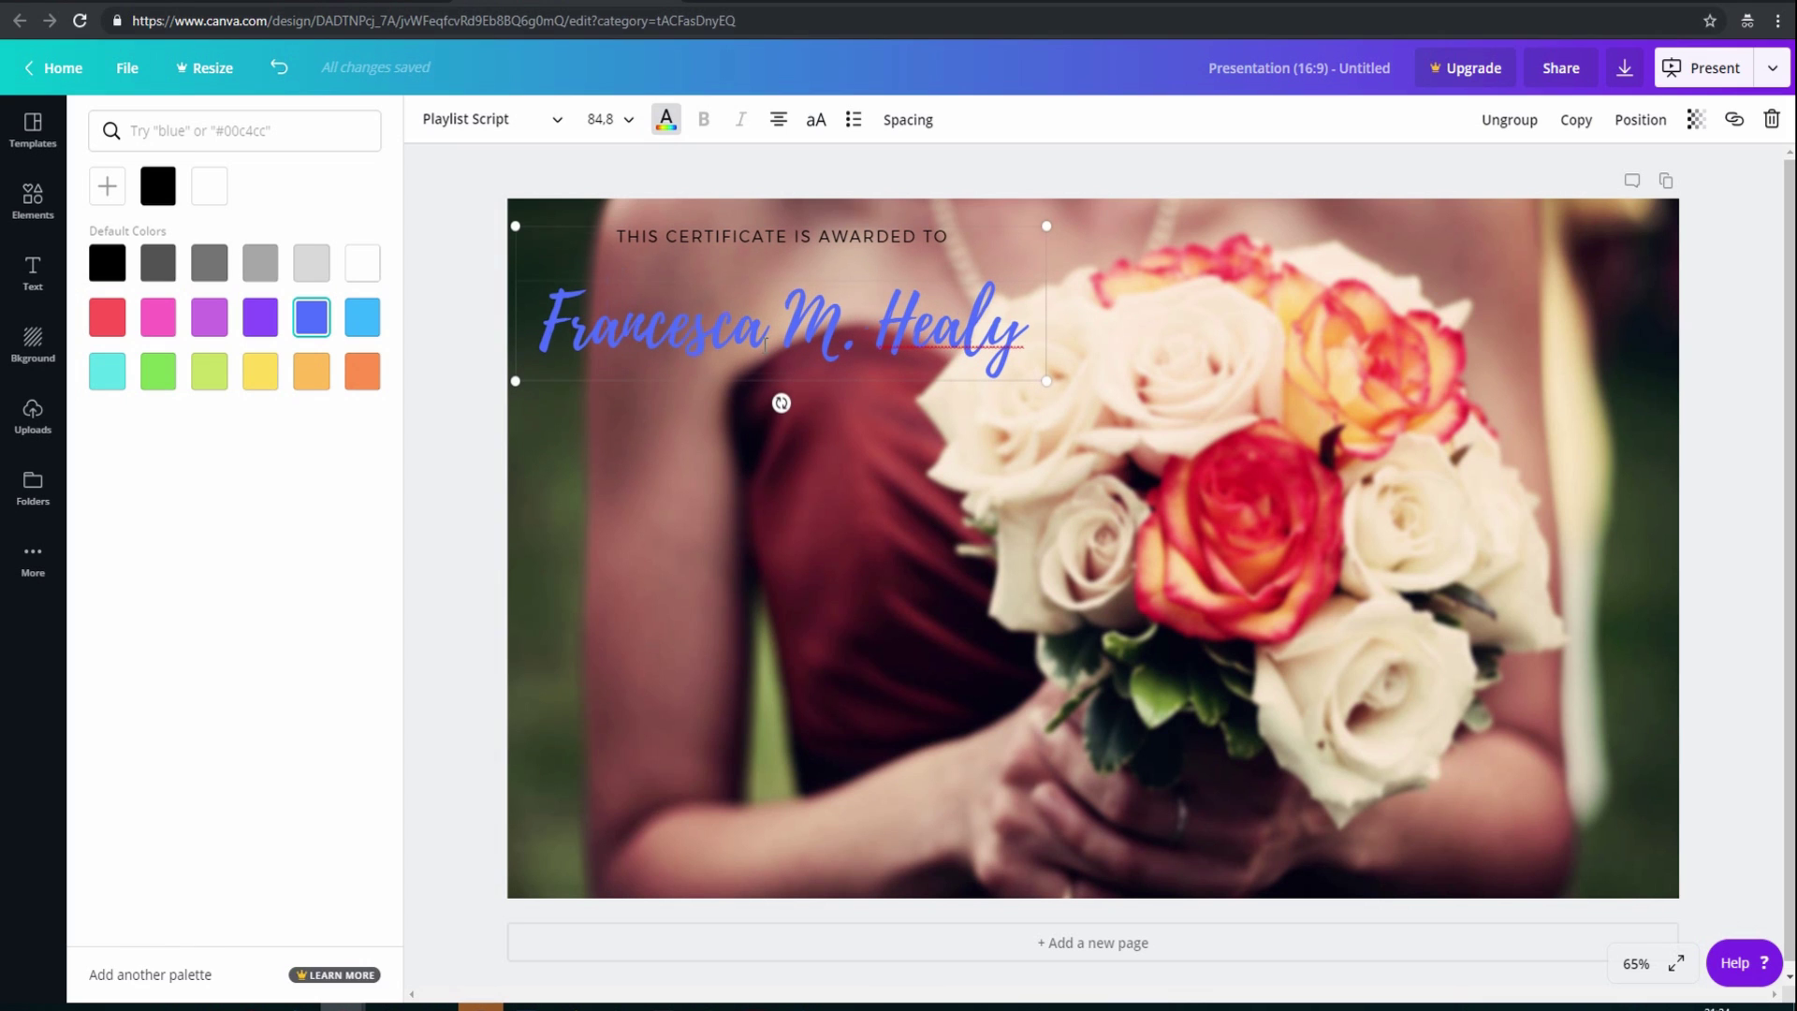
key(BackSpace)
key(BackSpace)
key(BackSpace)
text(W)
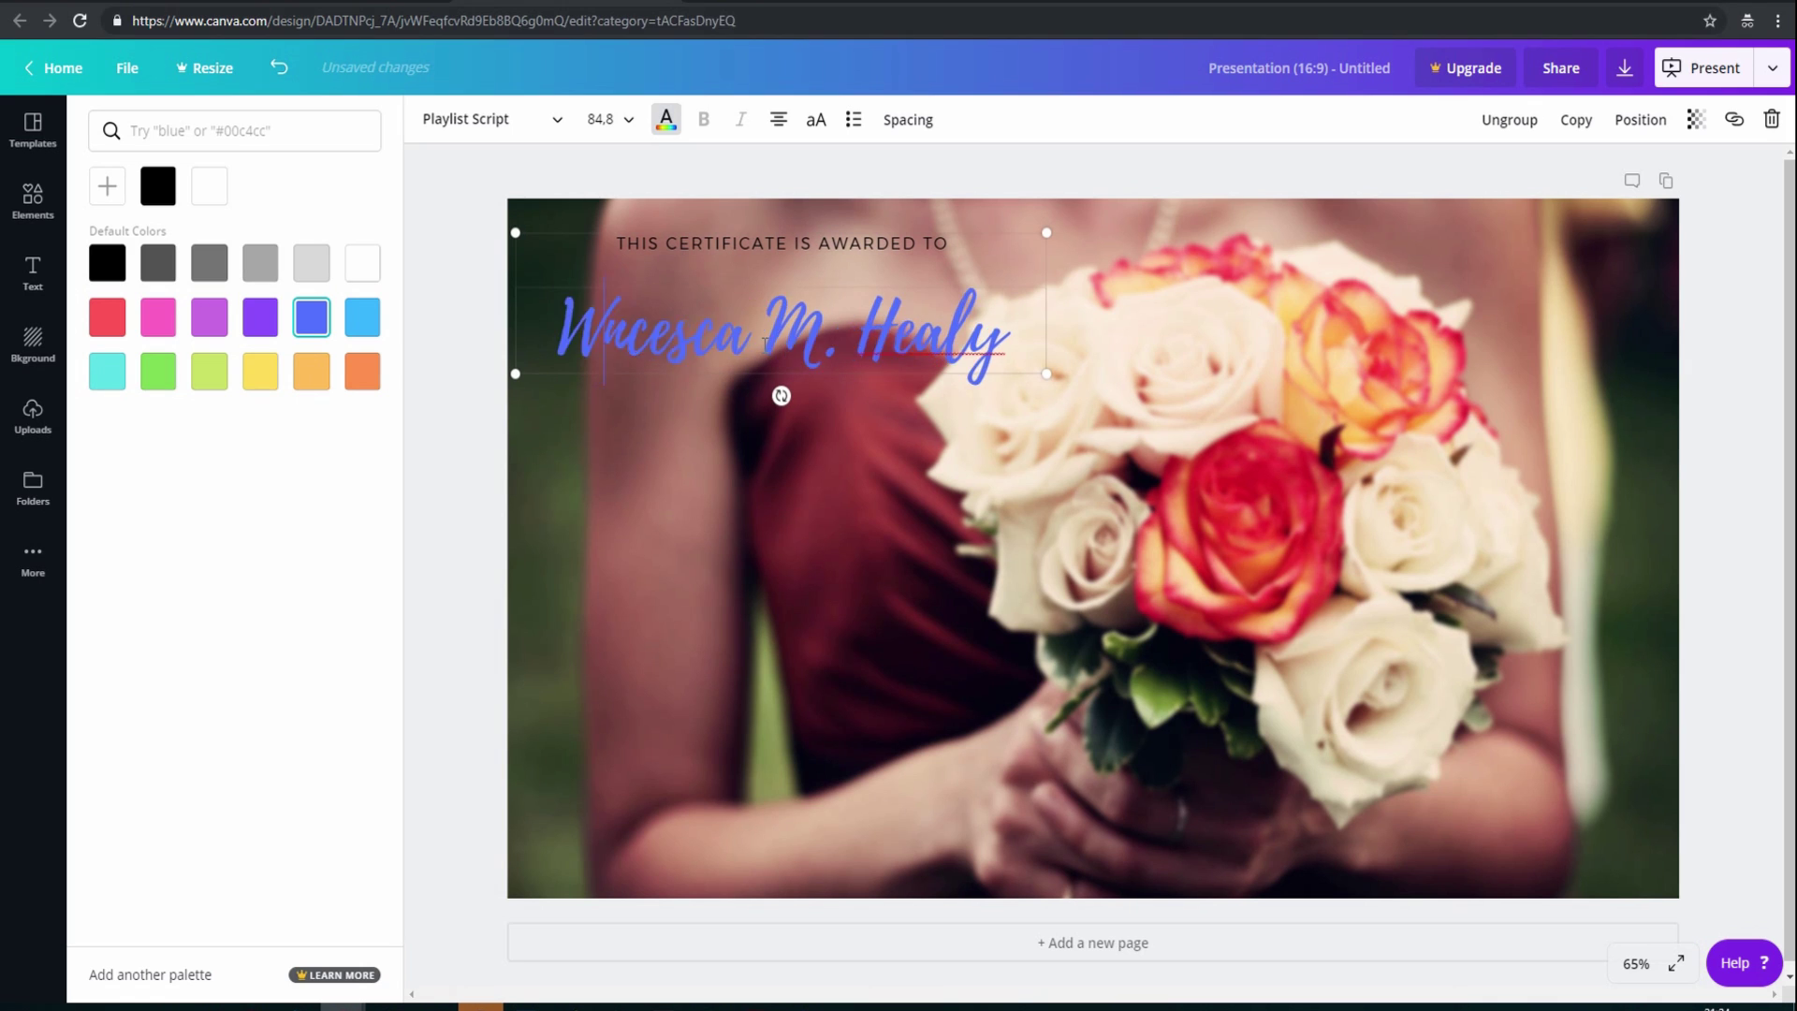
text(elc)
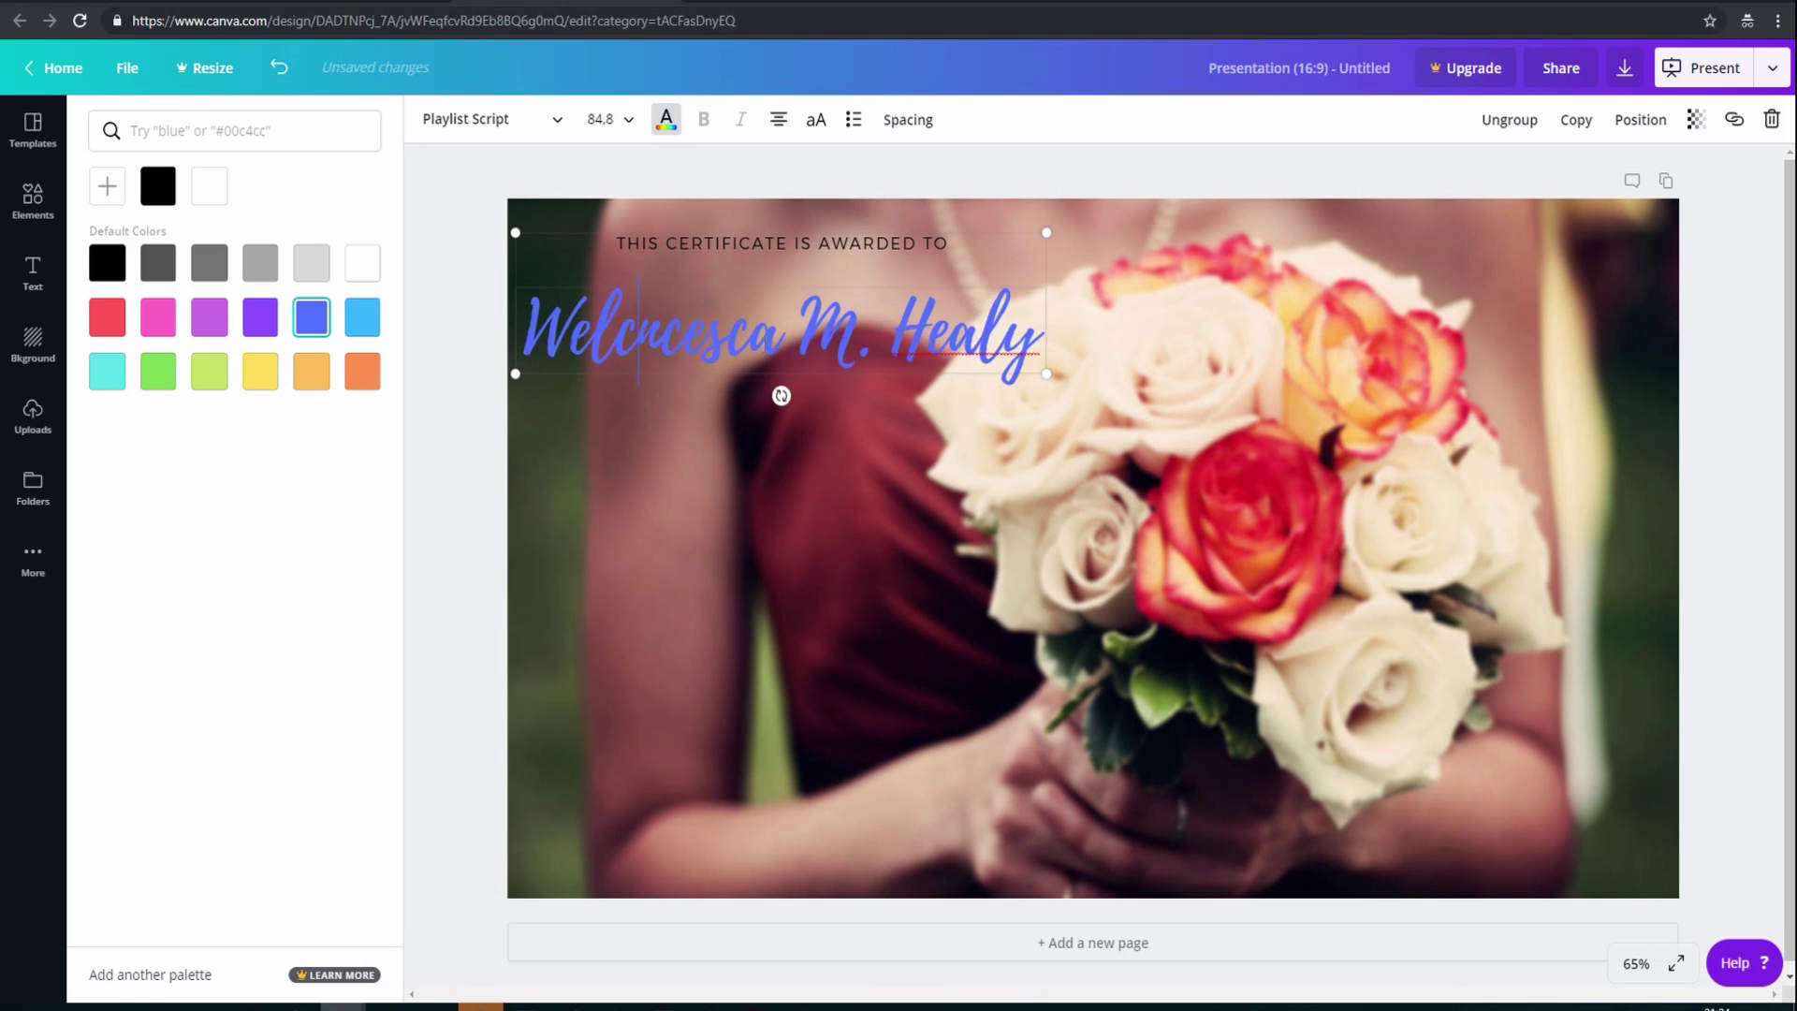
text(ome to my )
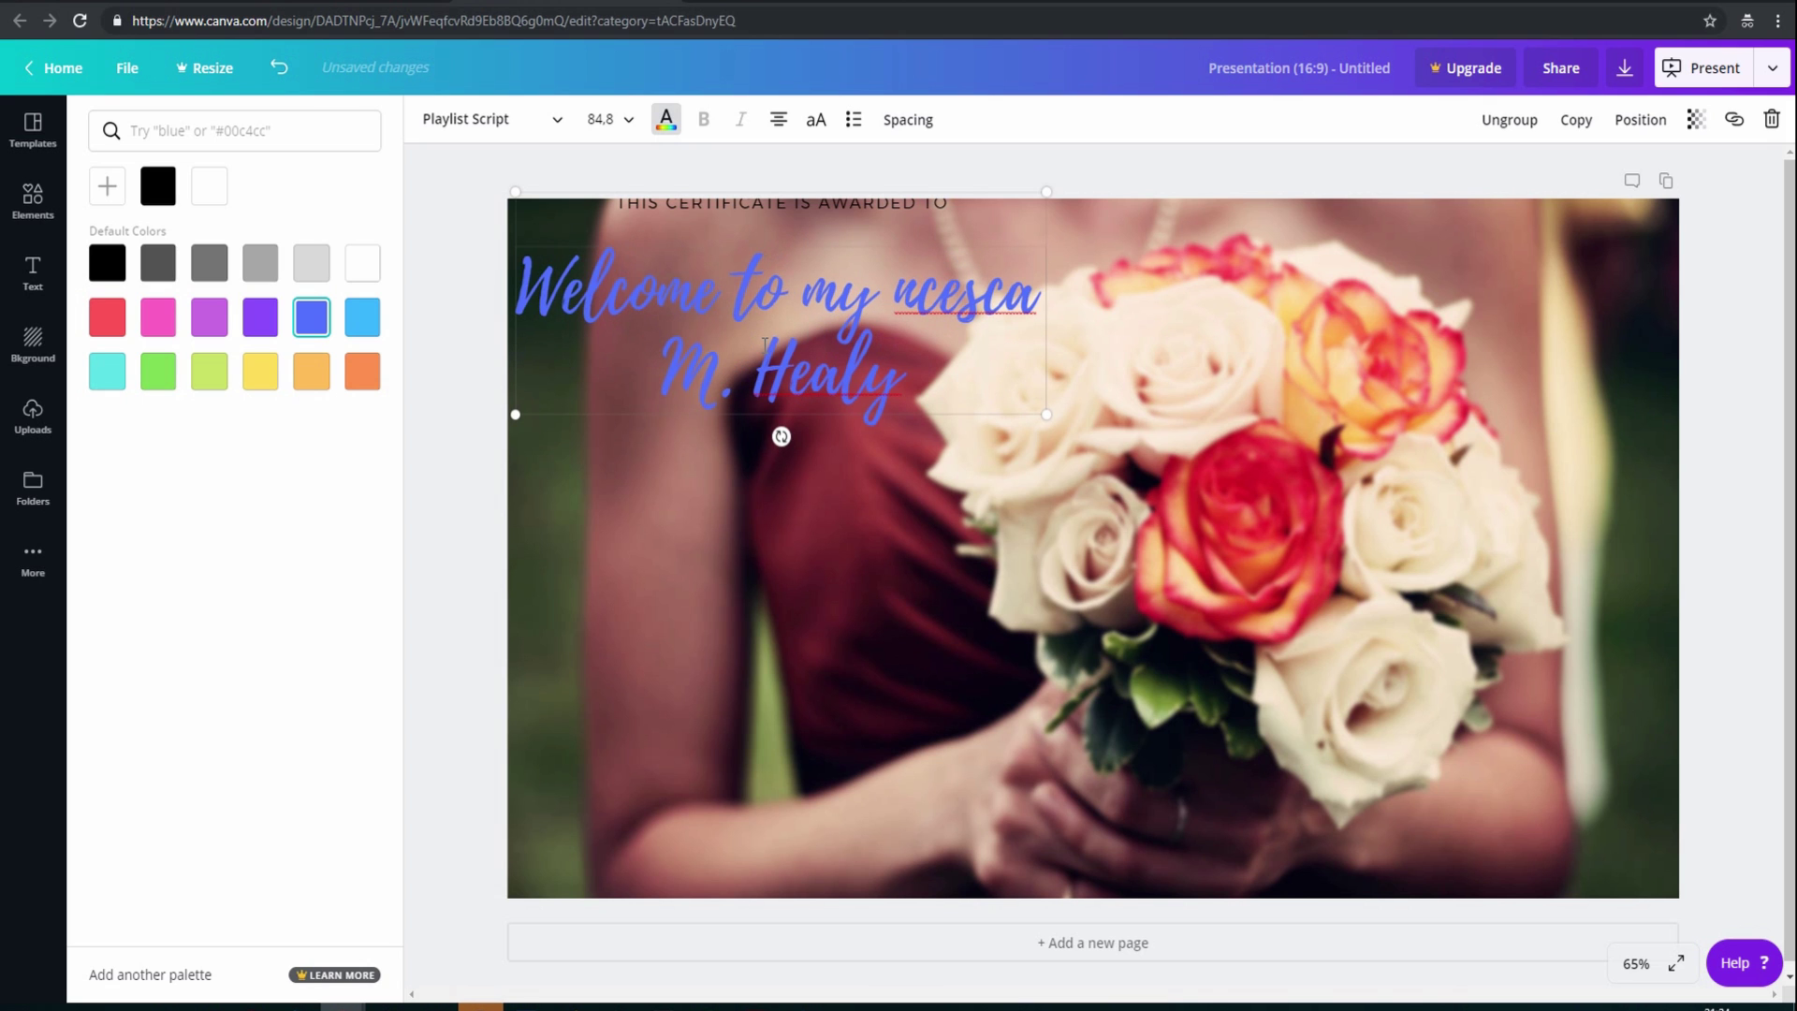
text(Weddi)
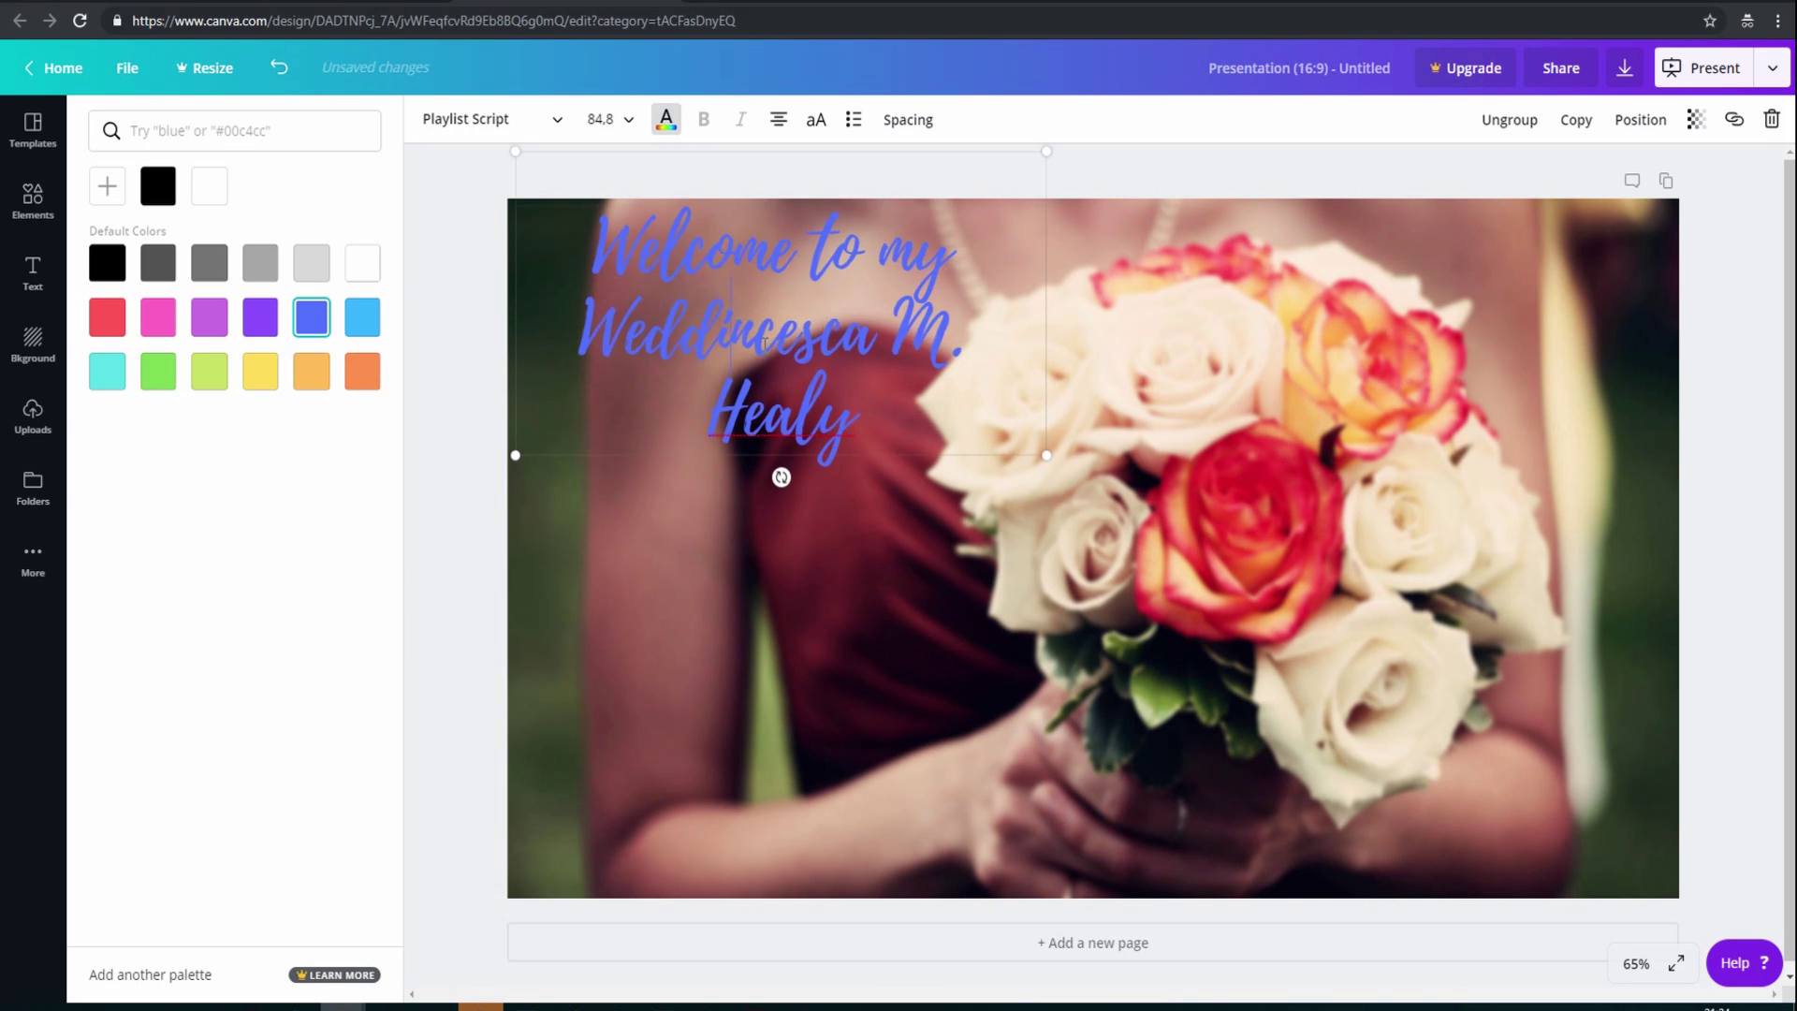
text(ng)
key(Delete)
key(Delete)
key(Delete)
key(Delete)
key(Delete)
key(Delete)
key(Delete)
key(Delete)
key(Delete)
key(Delete)
key(Delete)
key(Delete)
key(Delete)
key(Delete)
key(Delete)
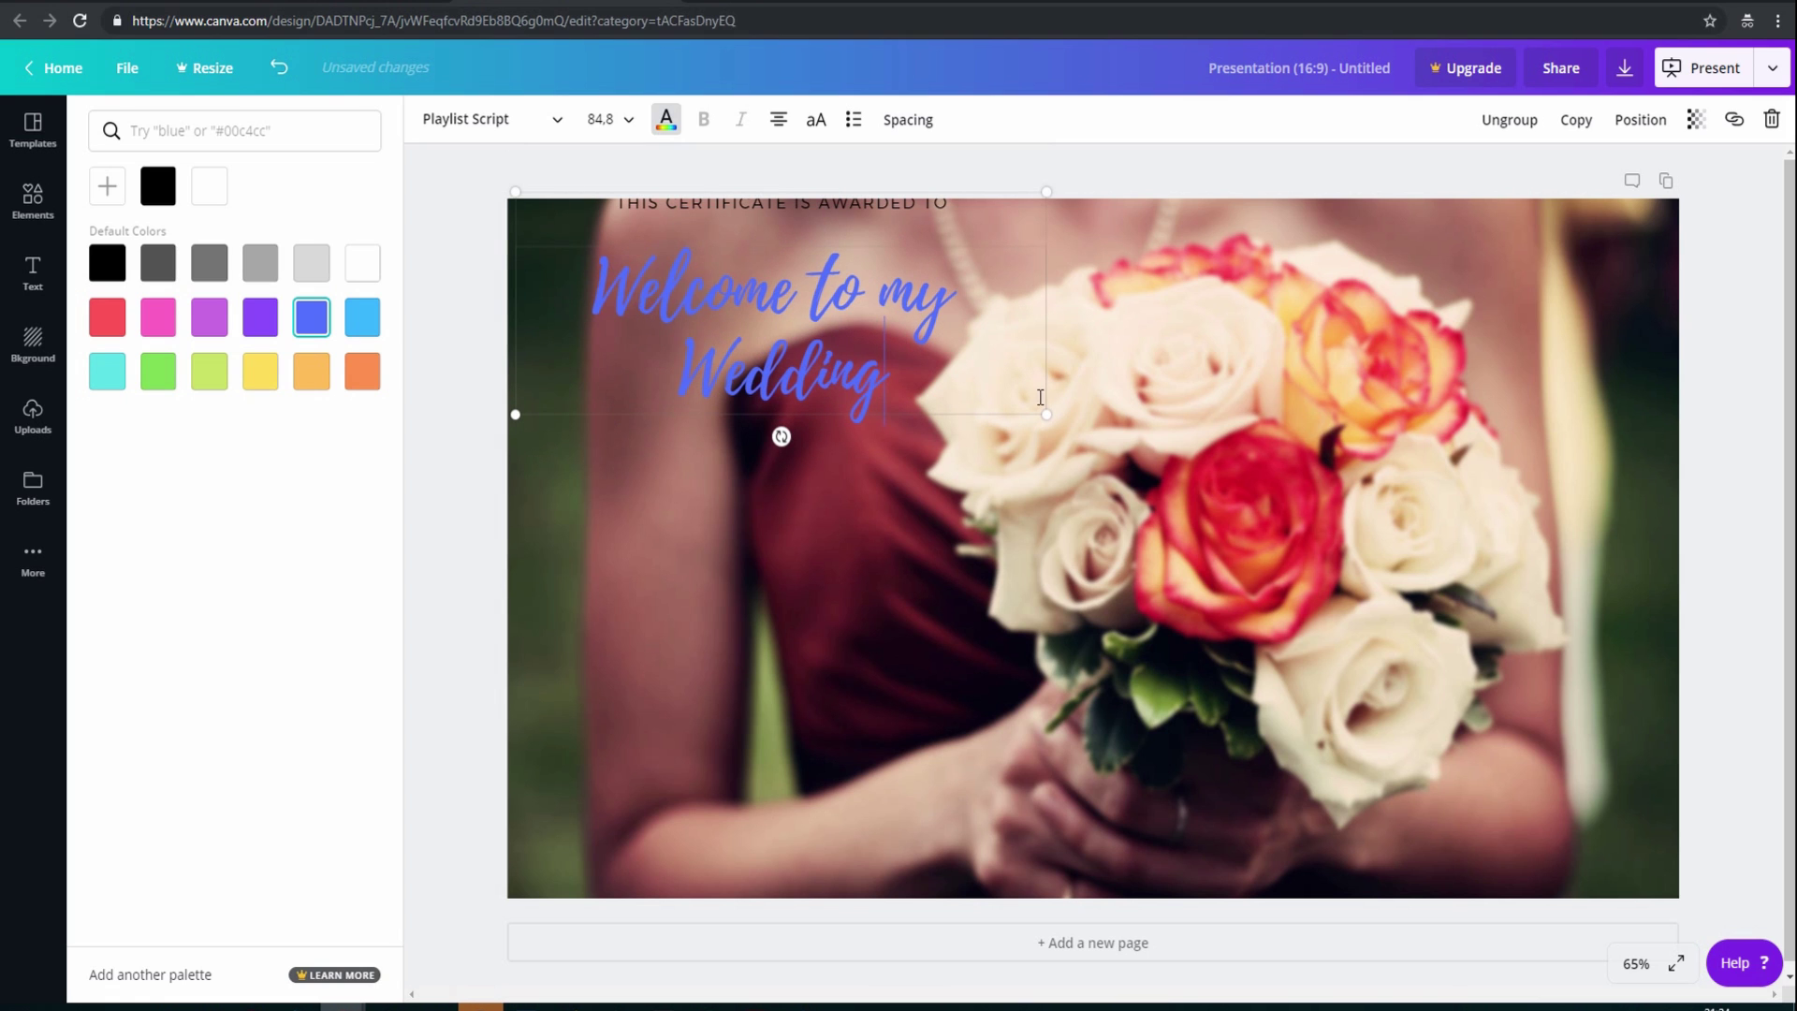
Enlarge the welcome text to size 111 and move the text group slightly down
drag(1050, 418, 1130, 430)
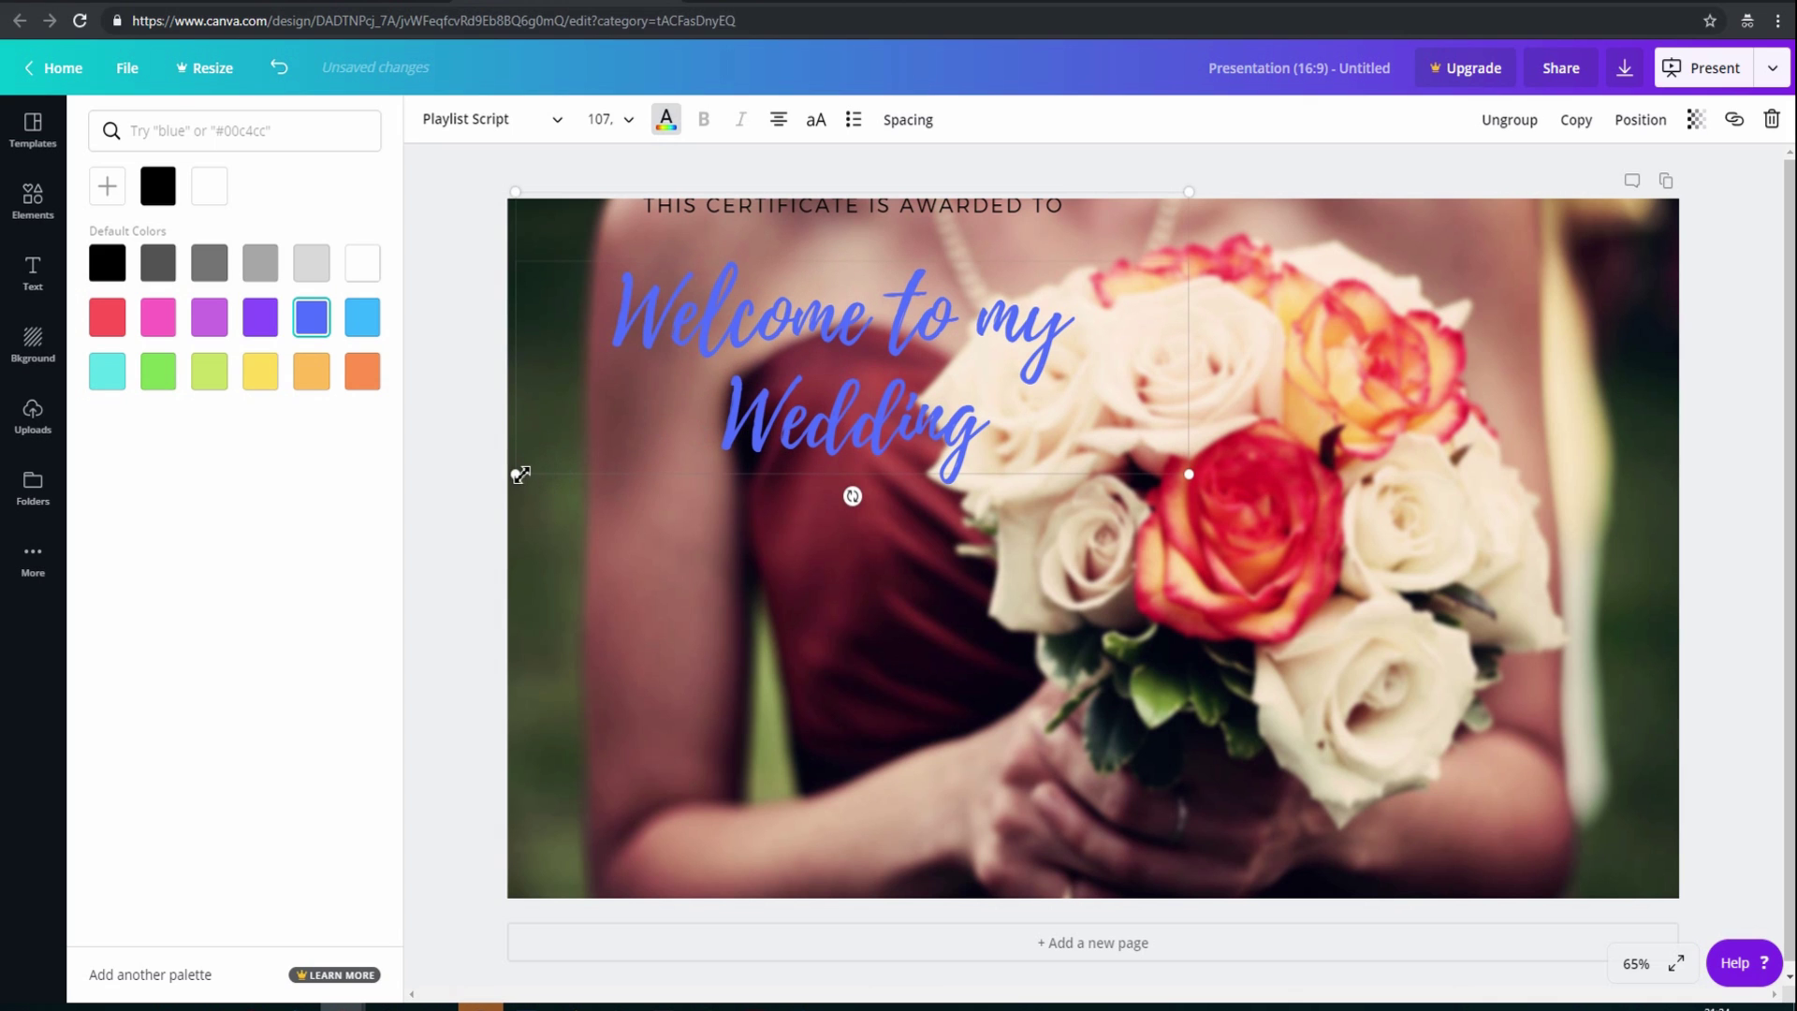
drag(514, 474, 490, 485)
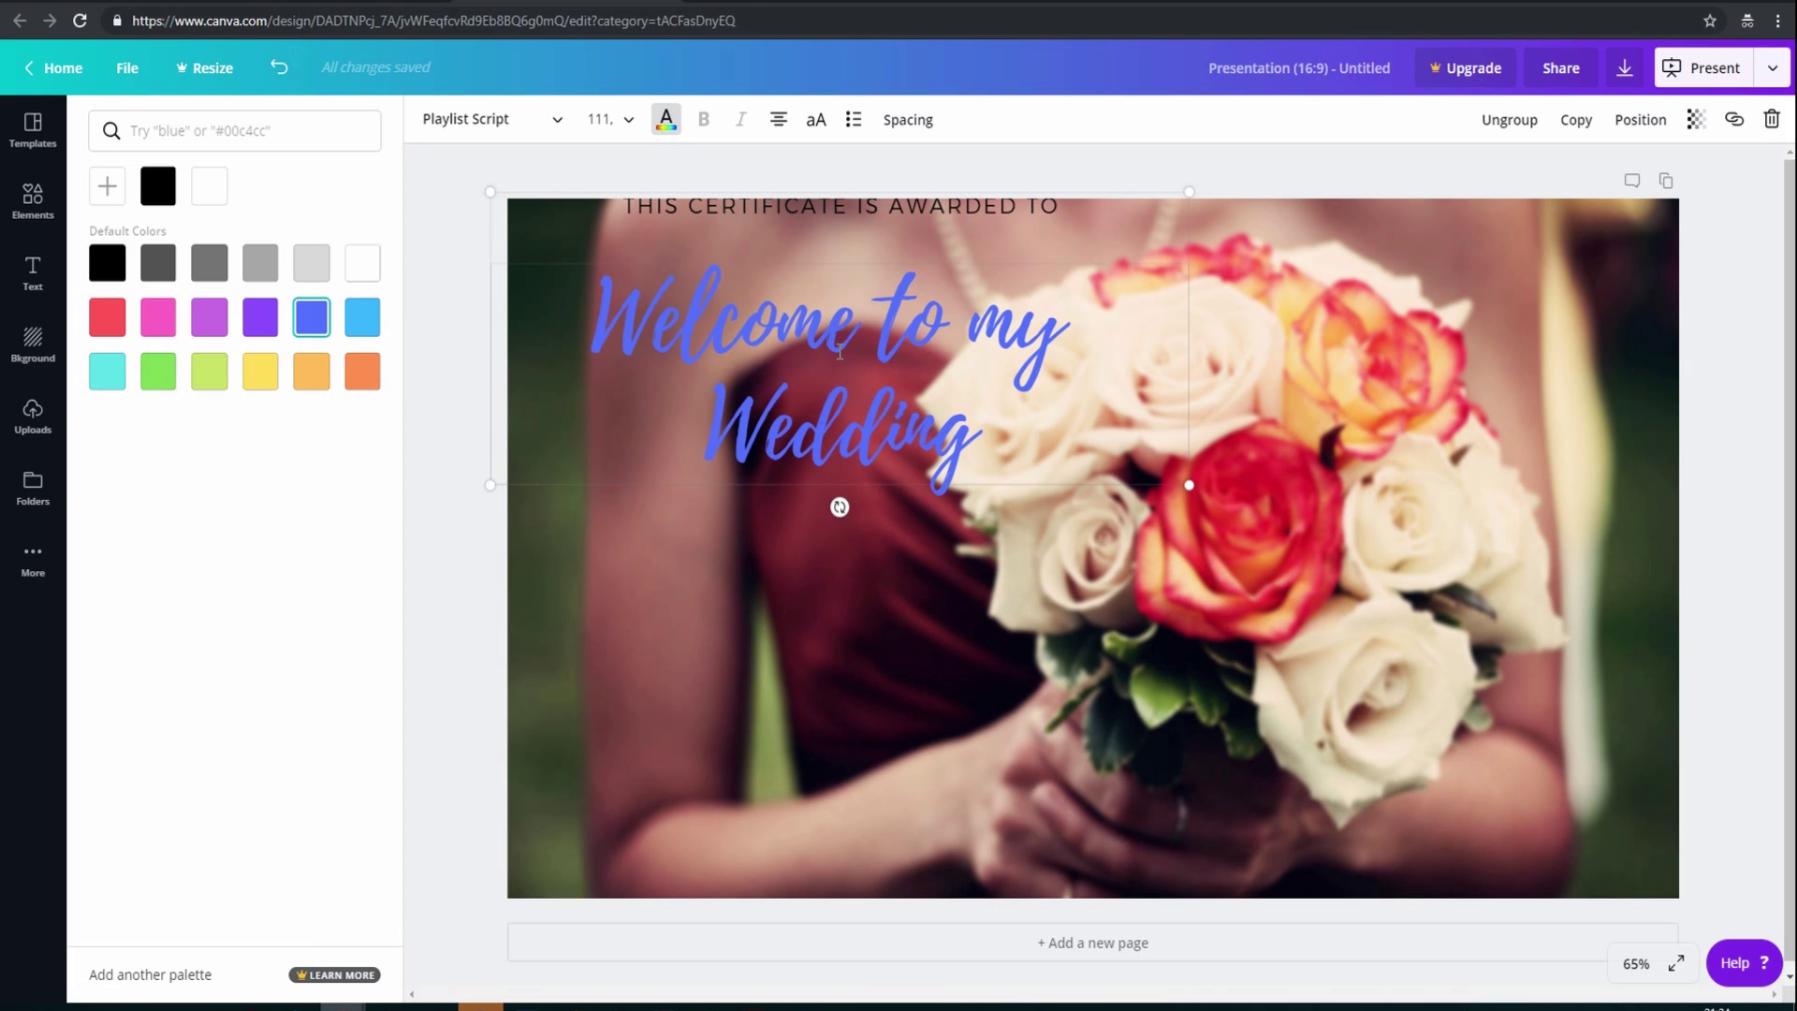
drag(865, 232, 866, 251)
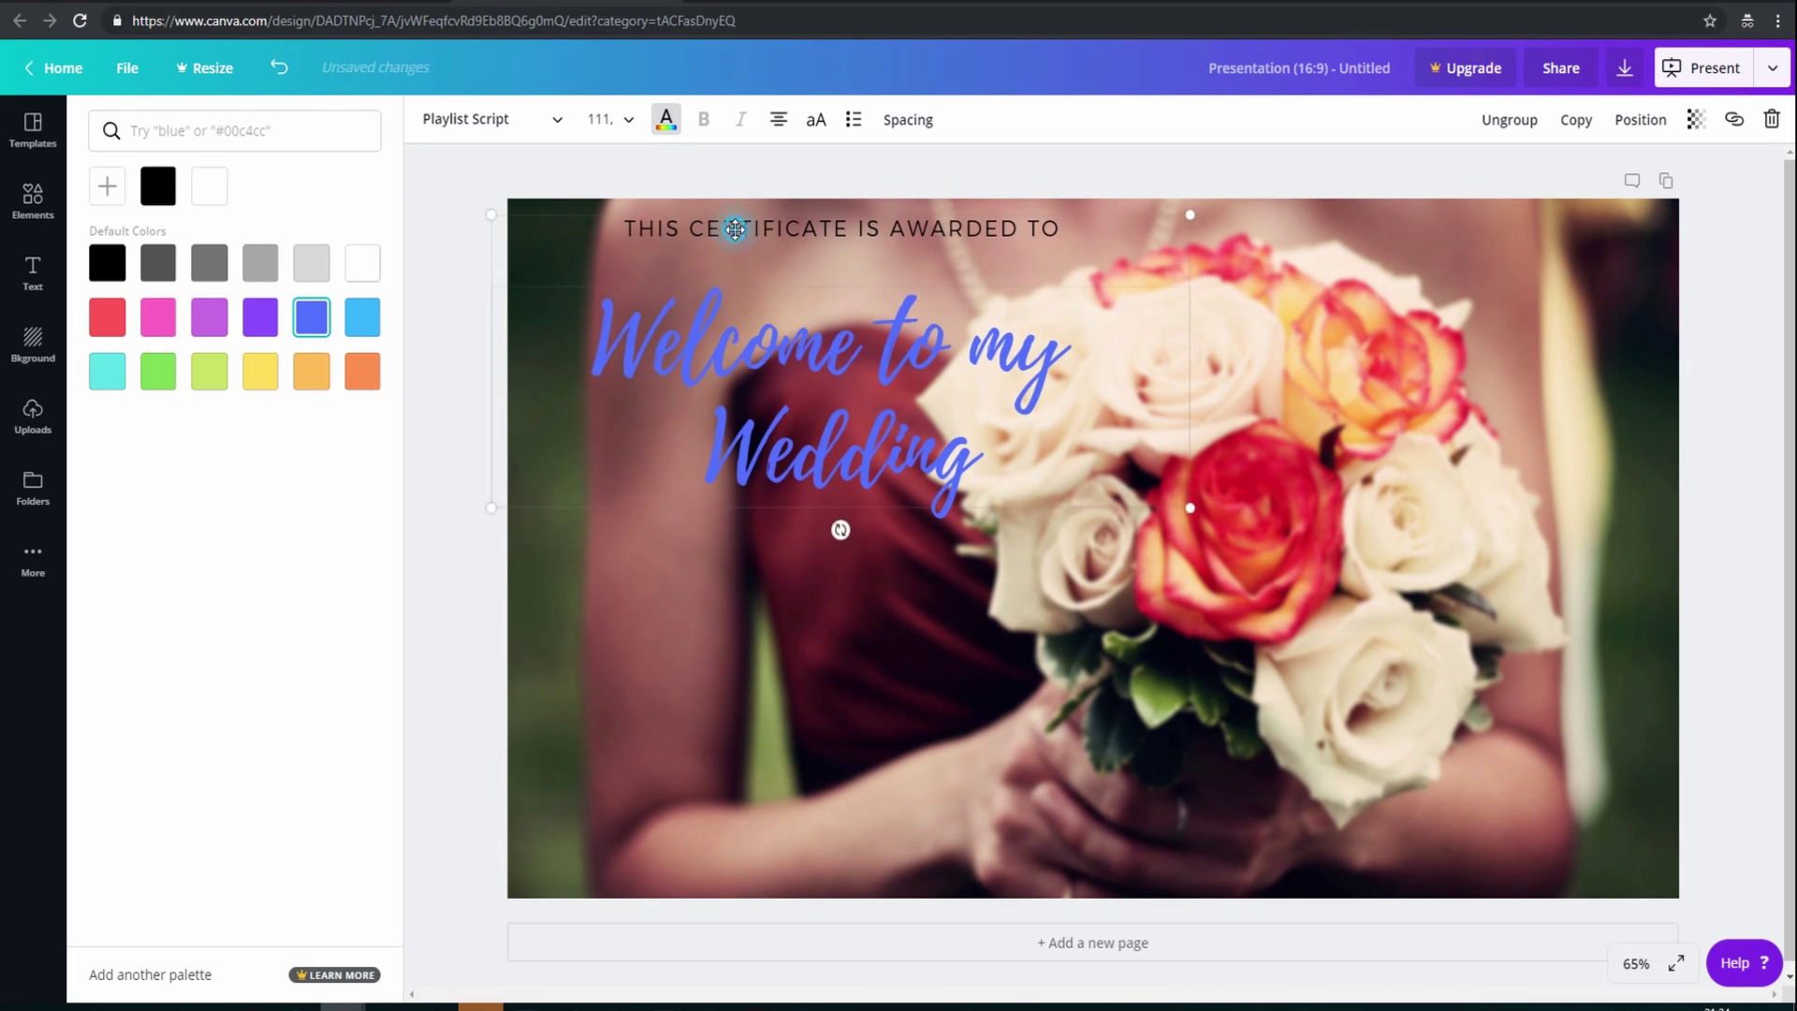
double_click(739, 228)
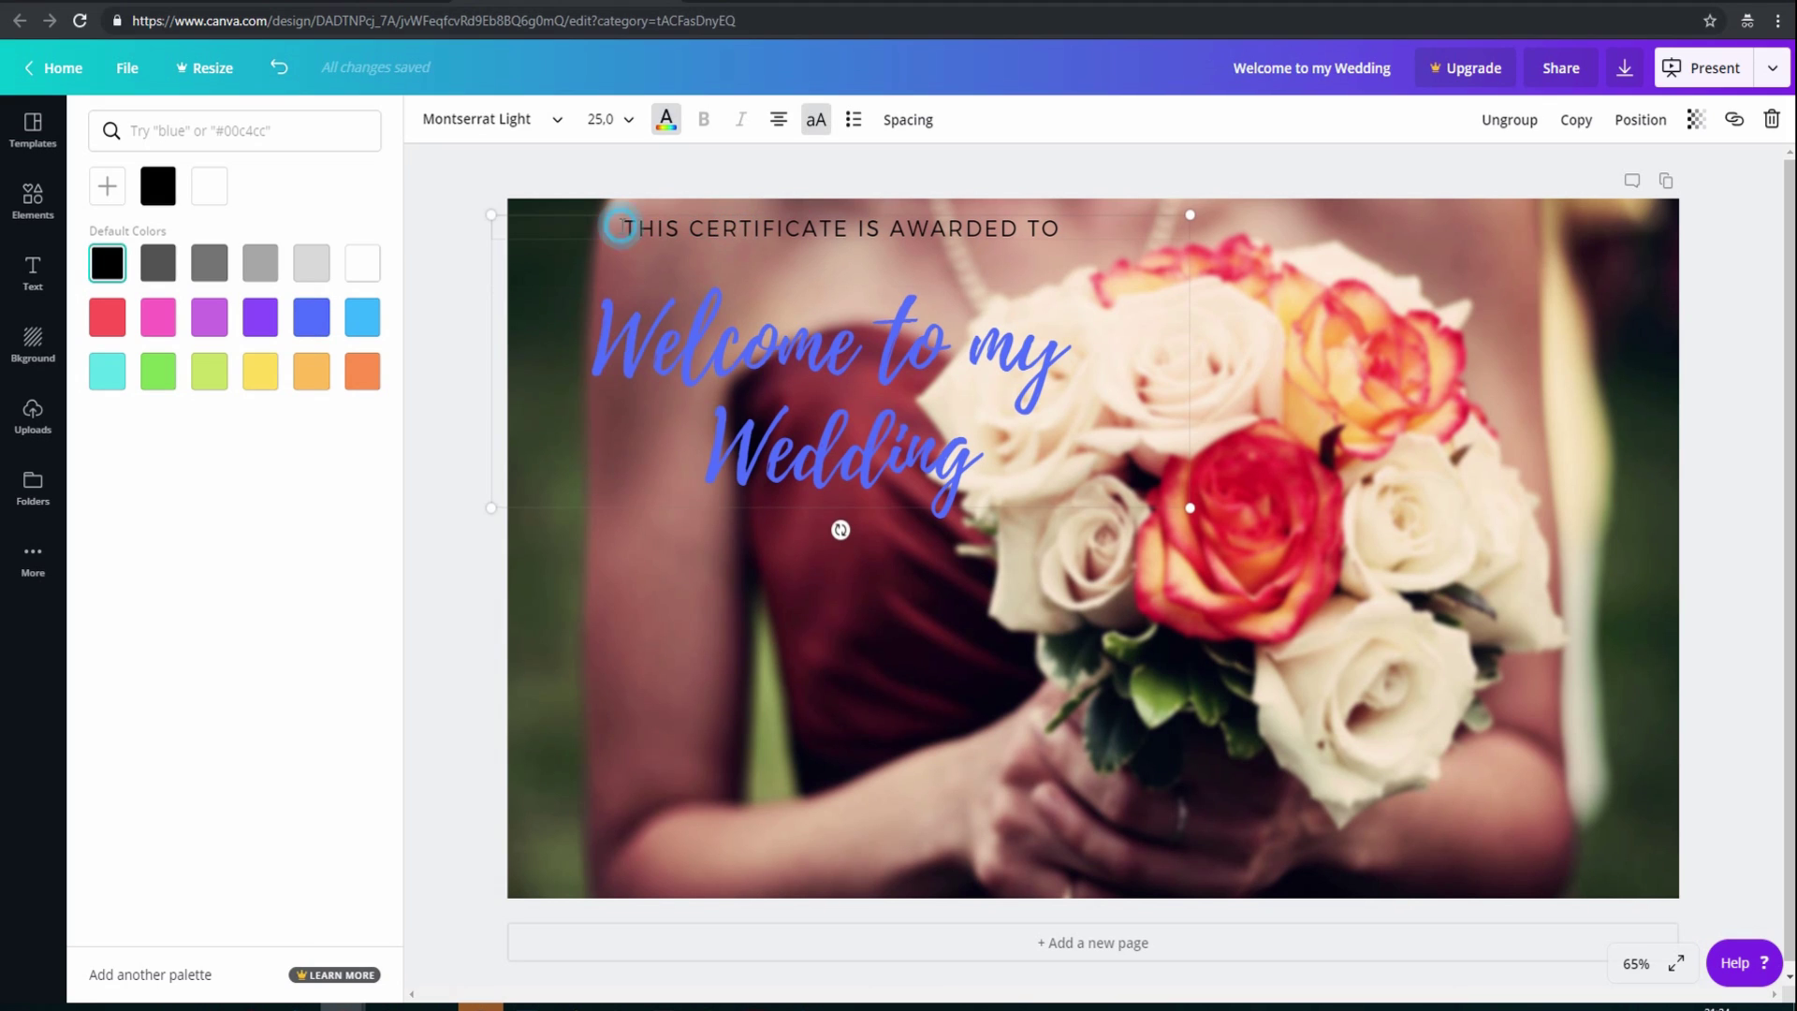
Replace the certificate wording with the person's full name in capitals, set to size 36
drag(623, 228, 1067, 244)
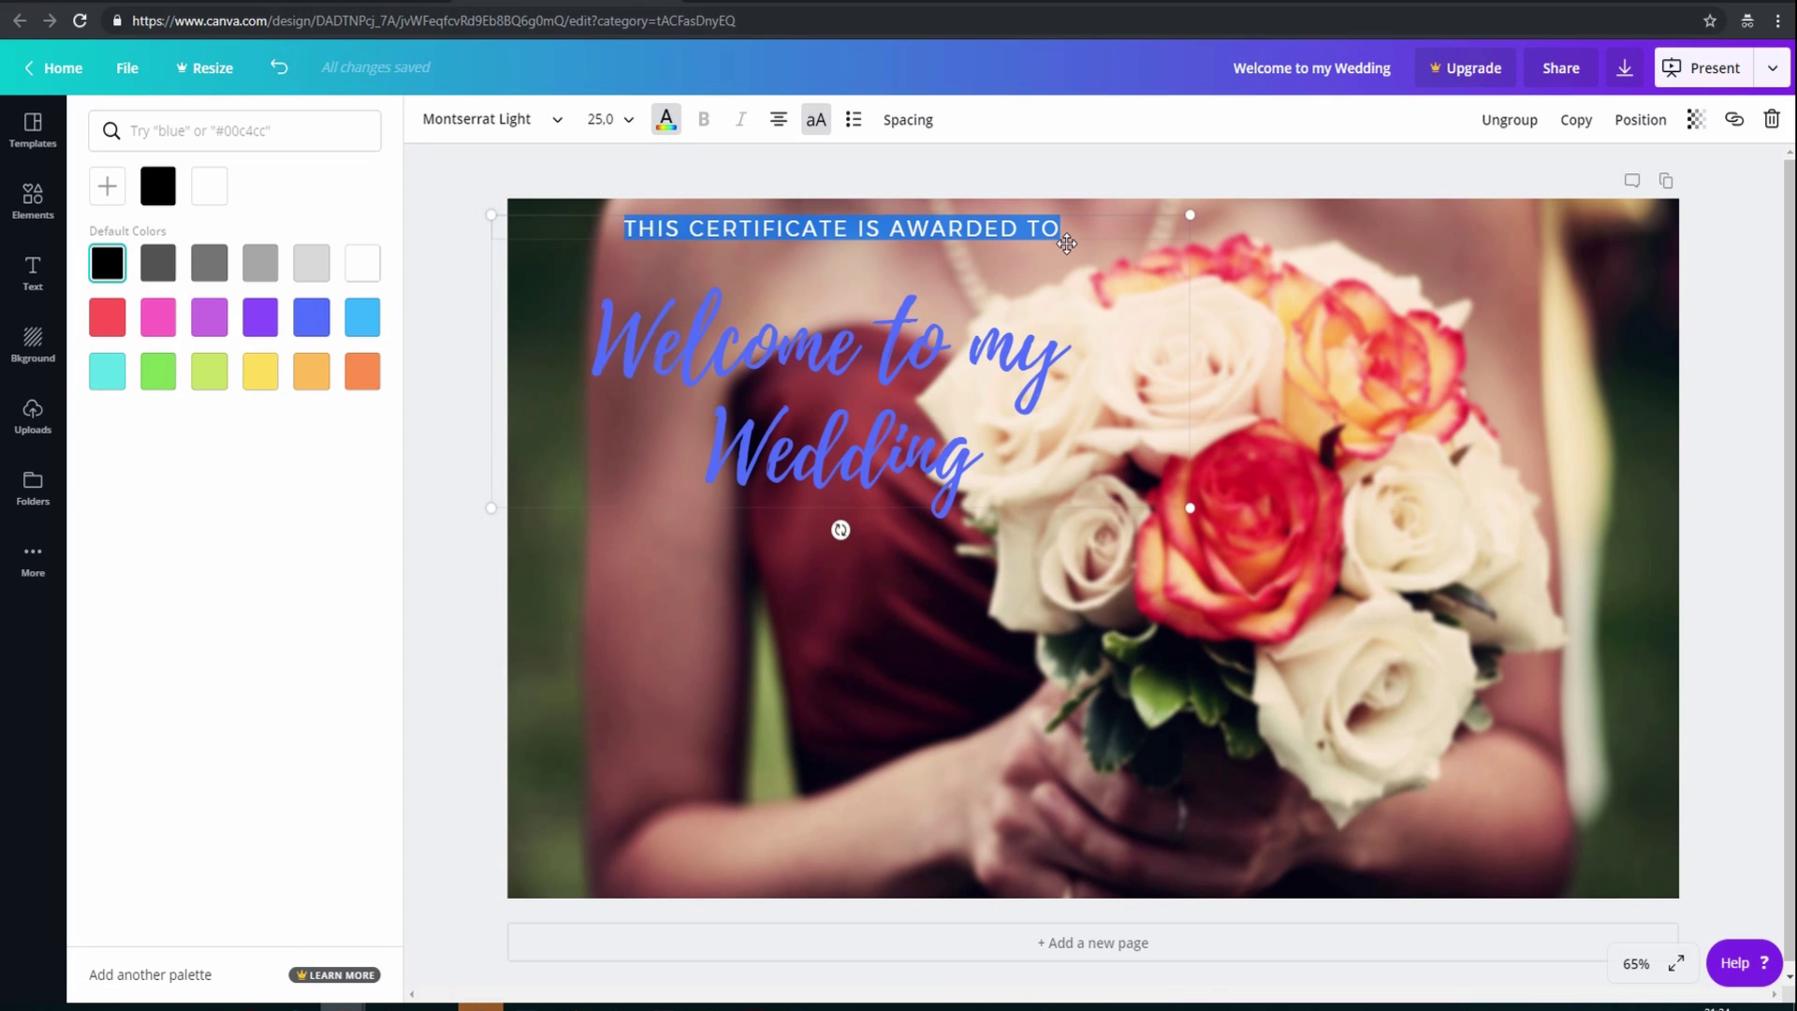
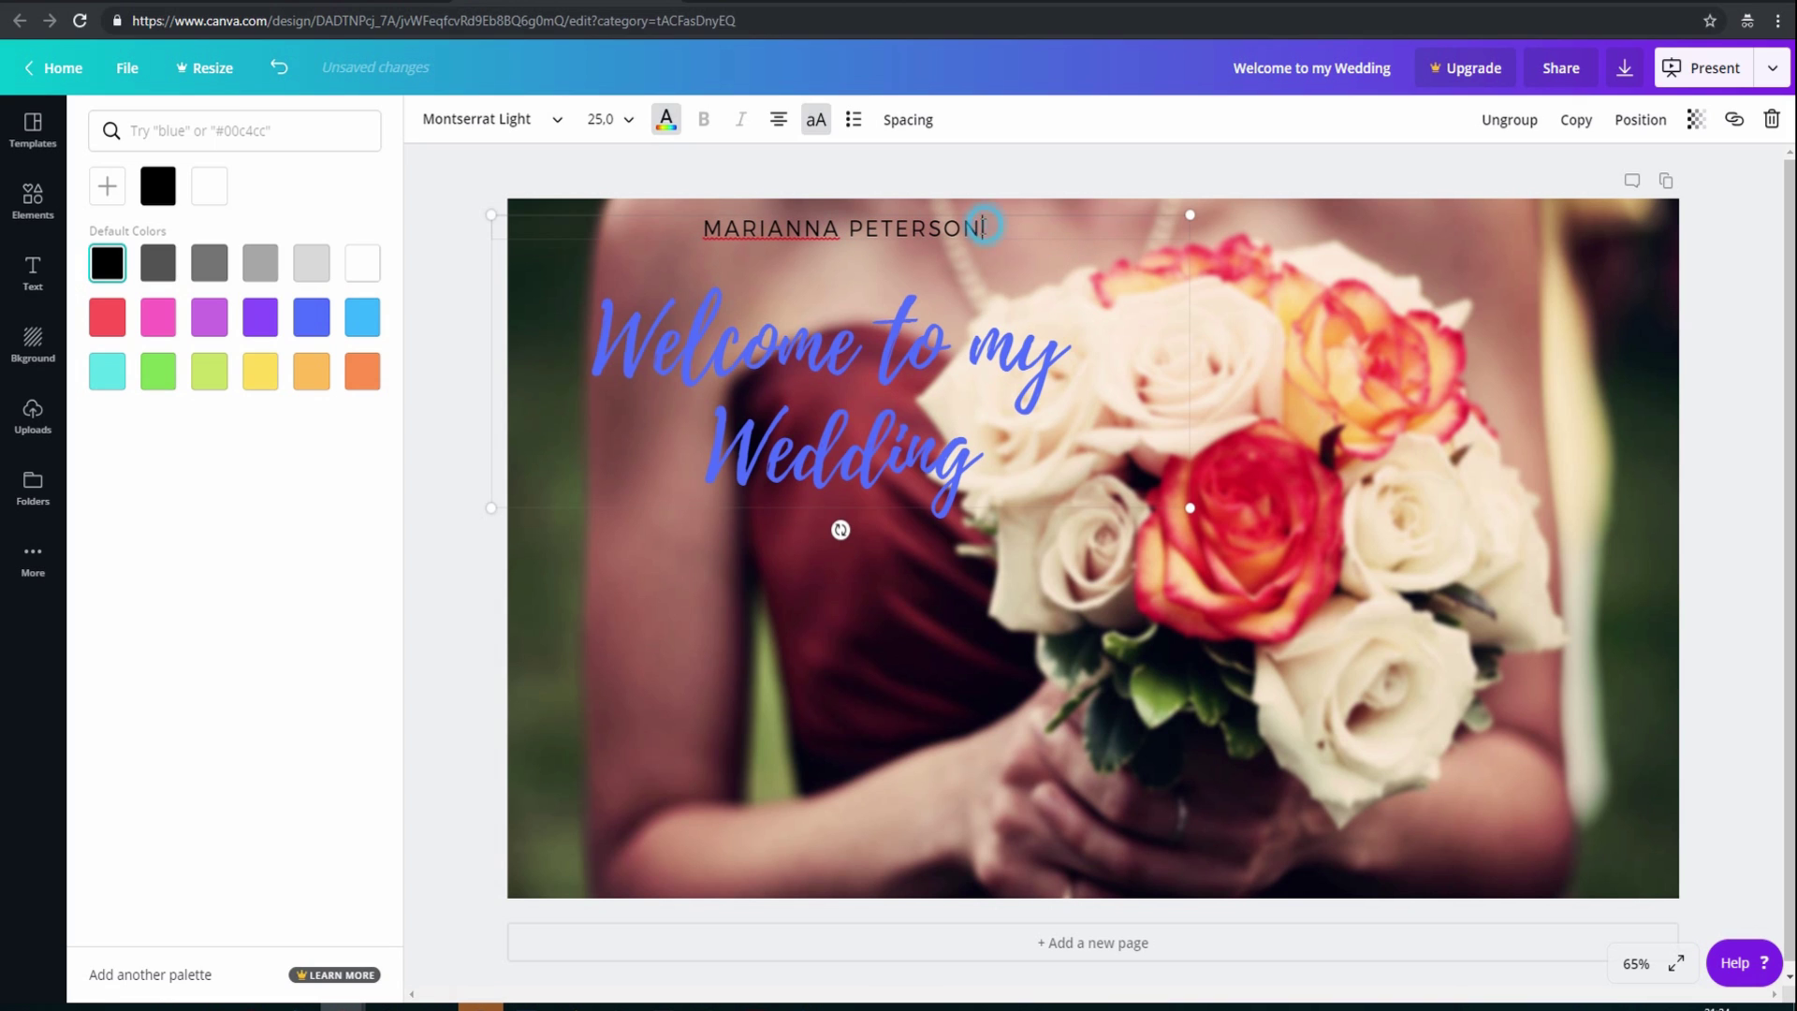
drag(983, 225, 700, 225)
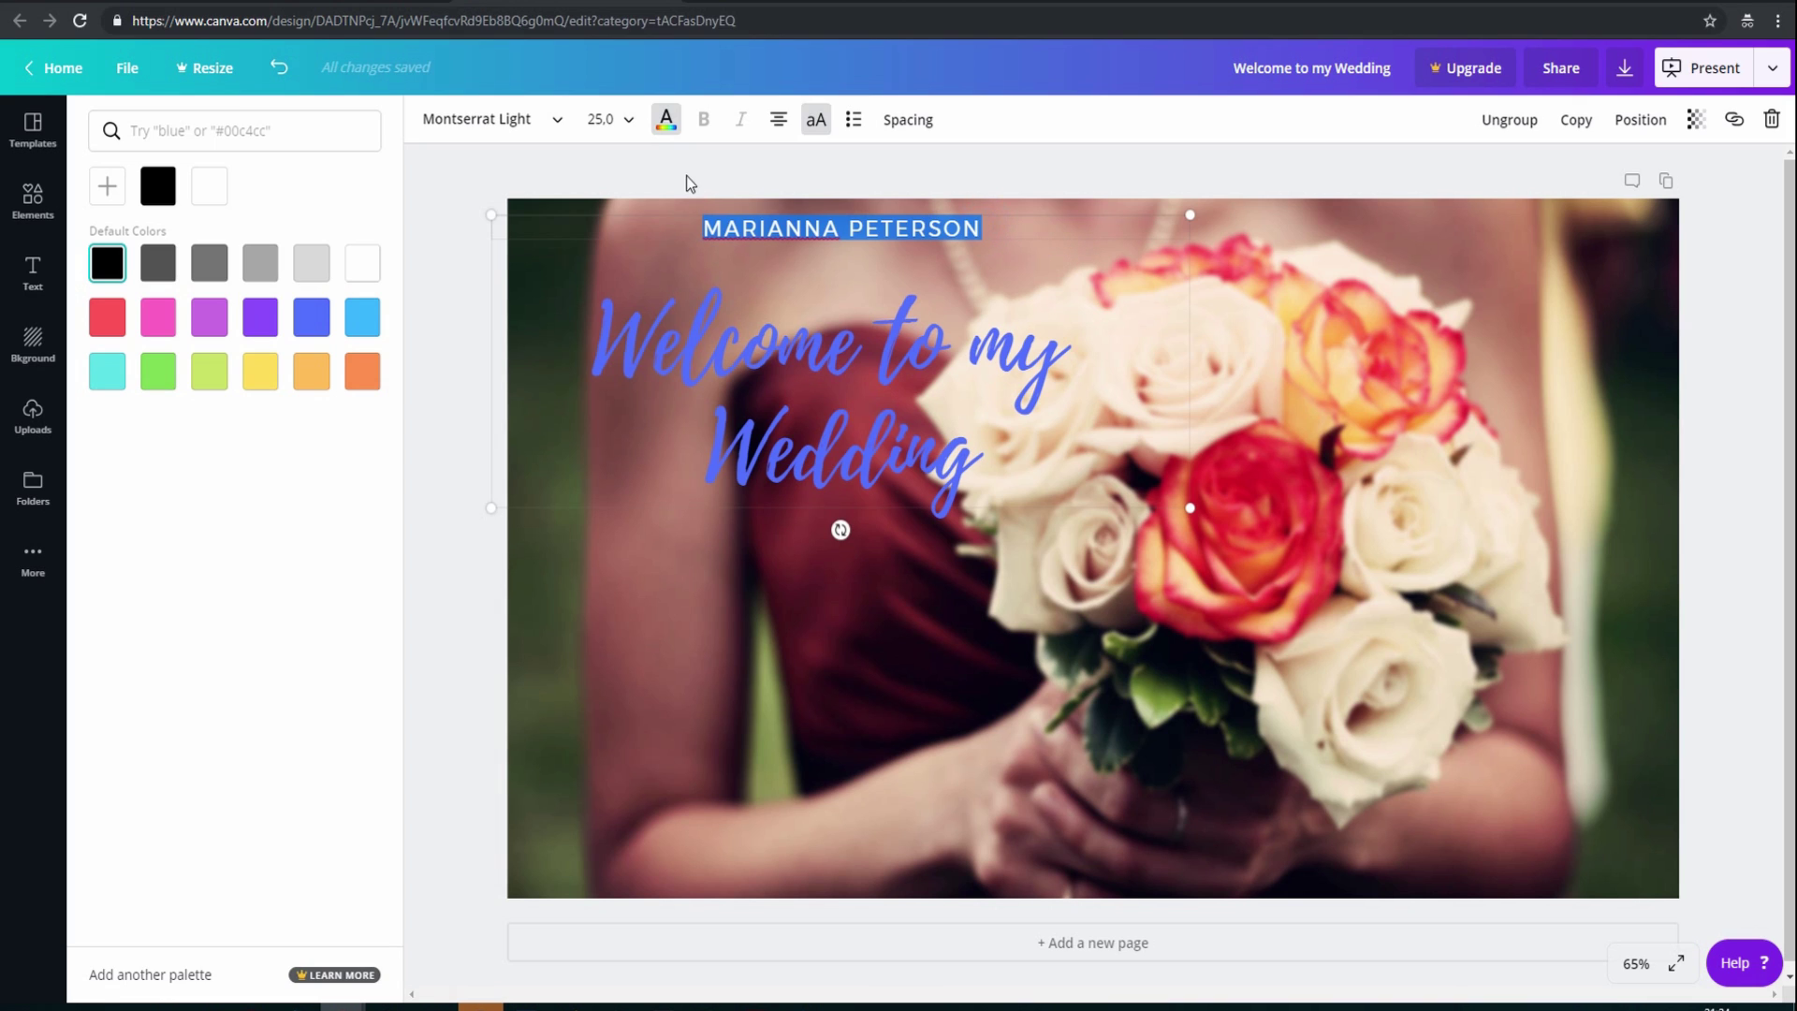
click(622, 119)
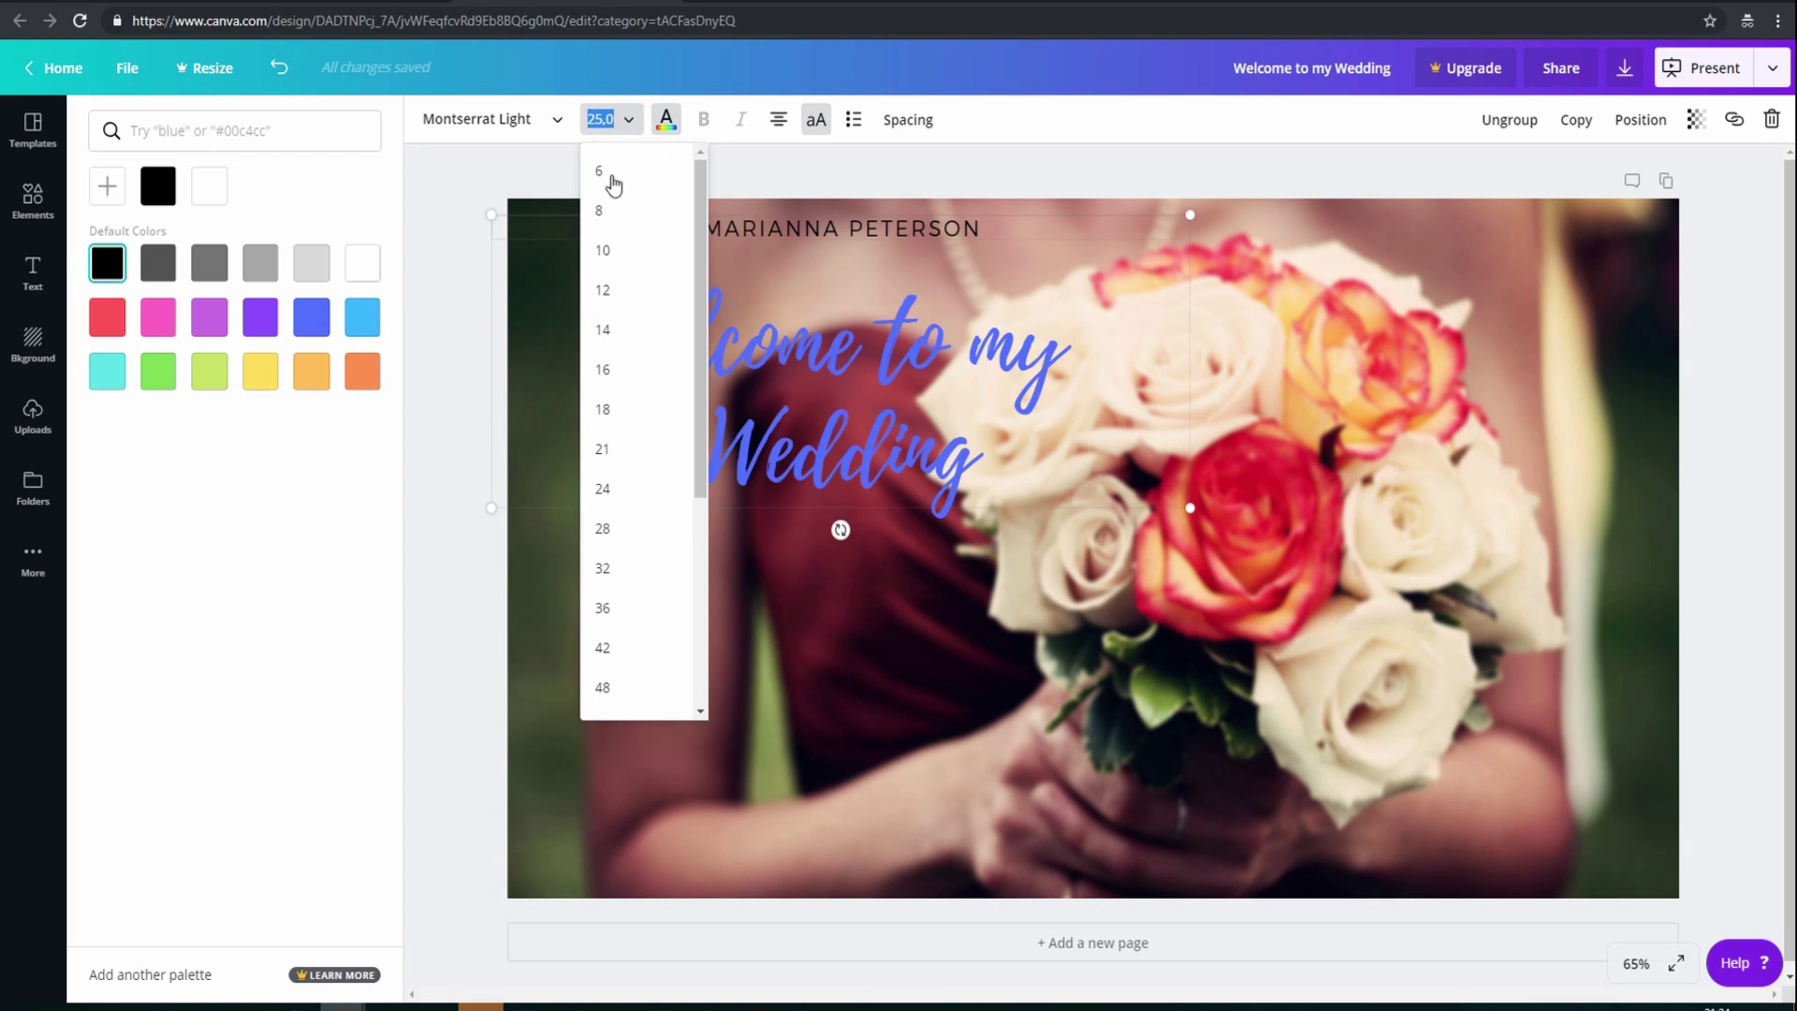
click(604, 608)
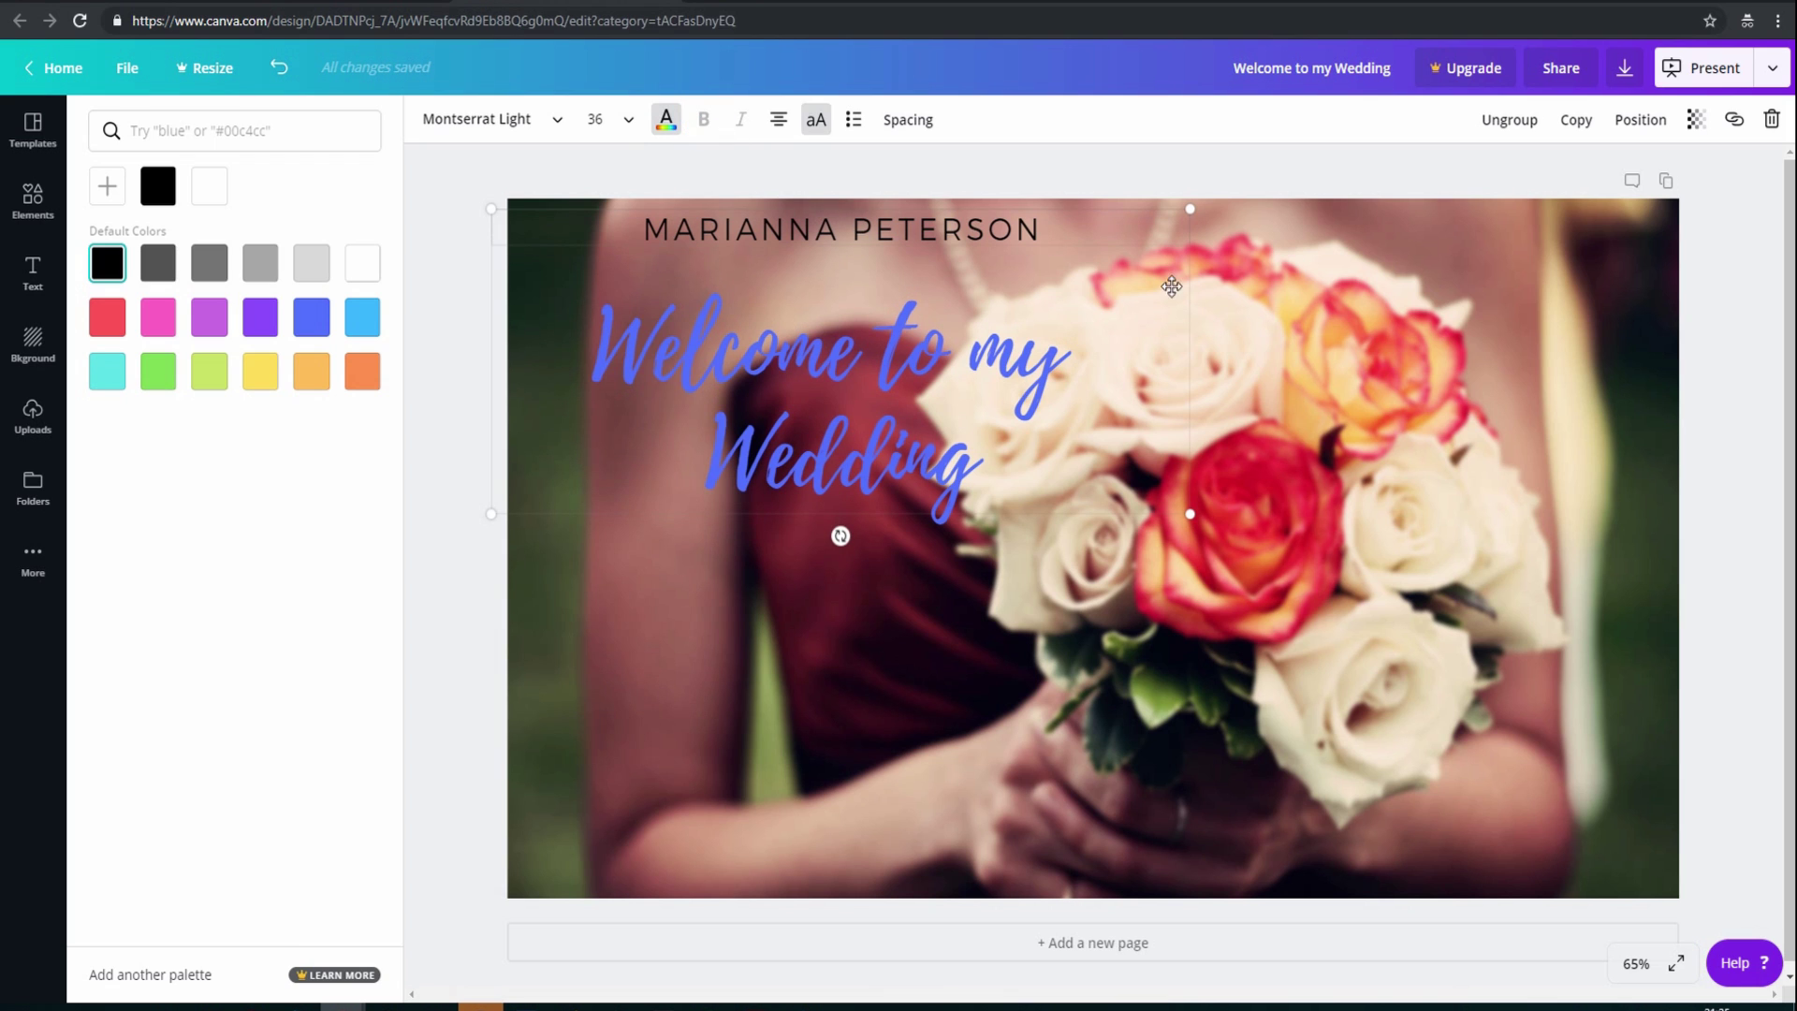
click(1467, 738)
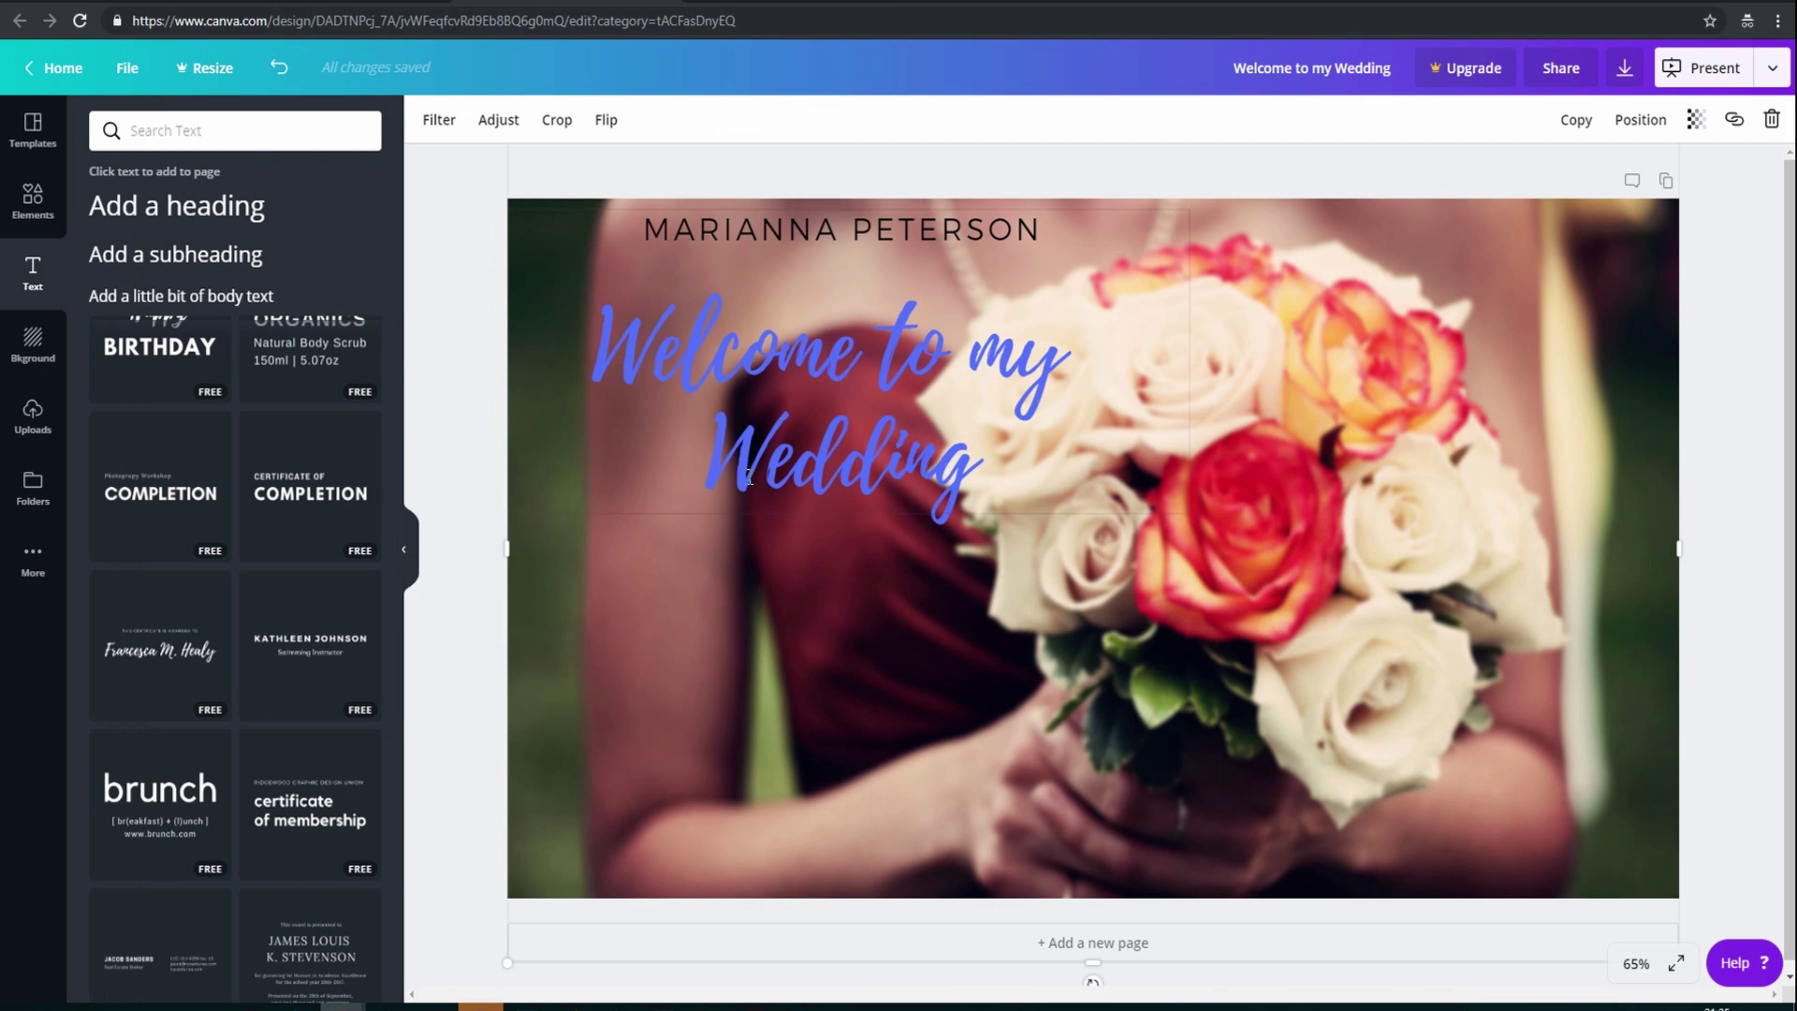
Bring up the download options and review the file types, keeping PDF Standard
click(1631, 75)
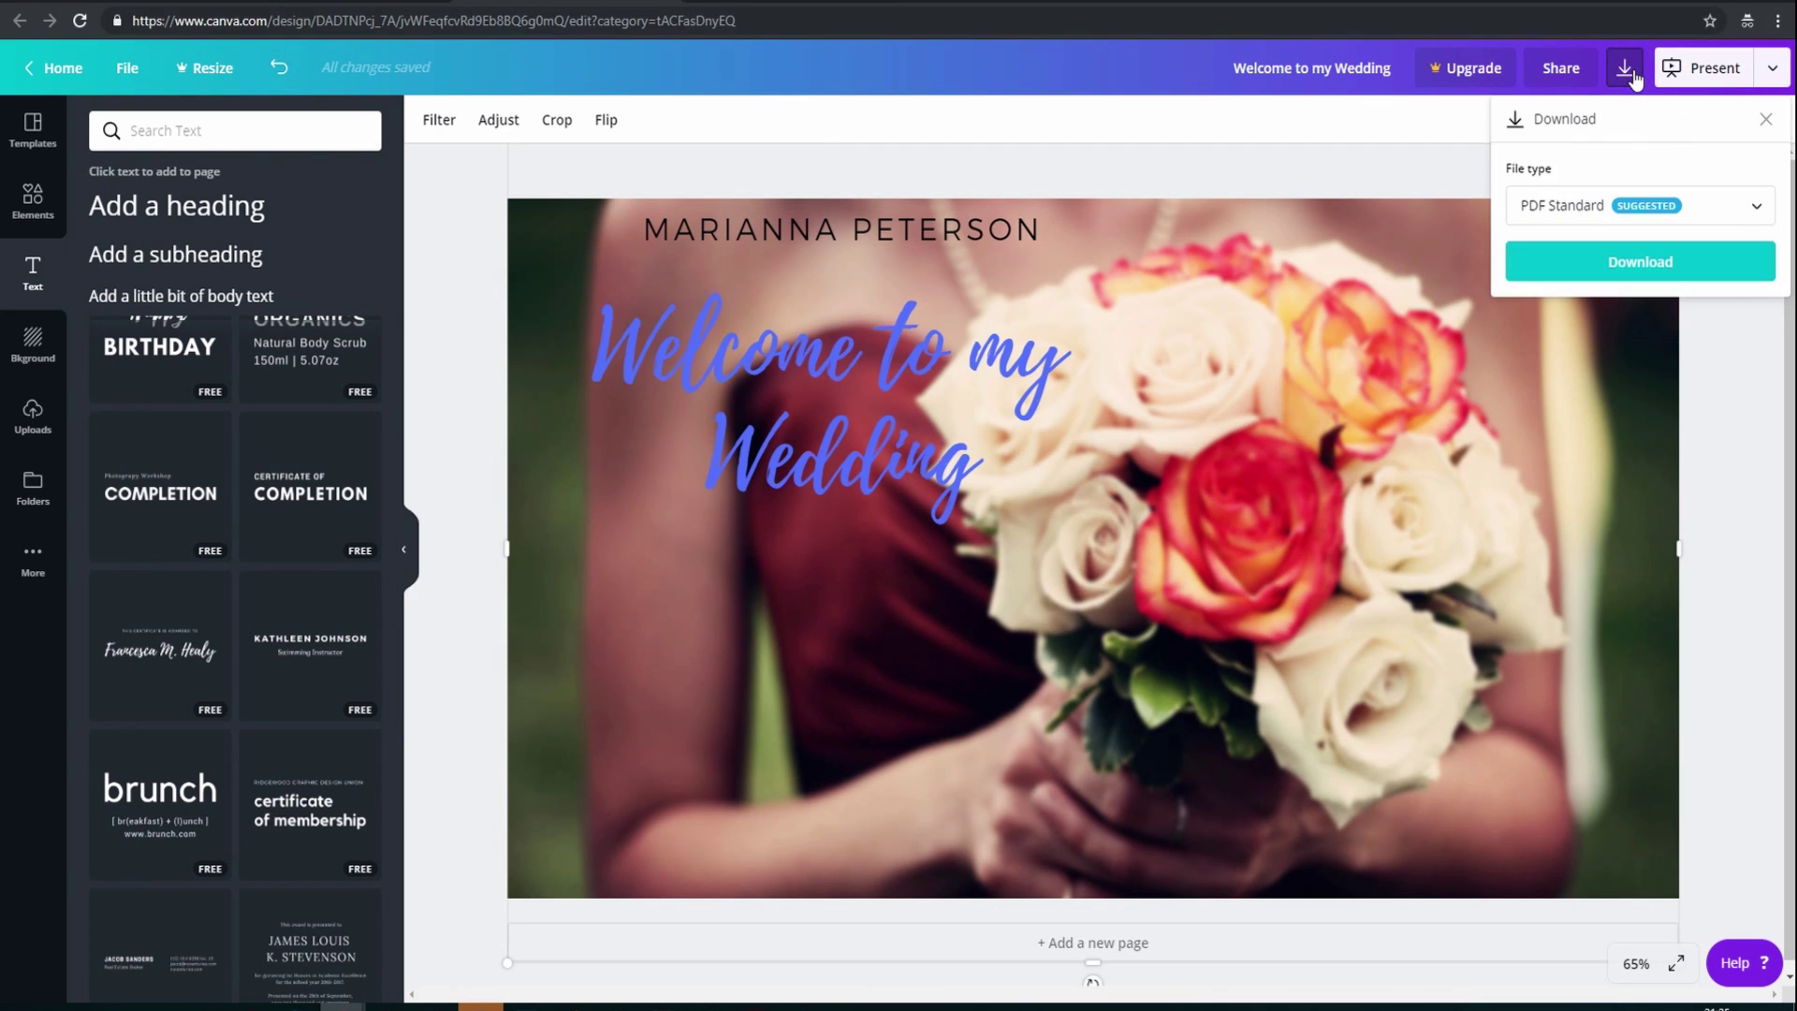
click(1749, 212)
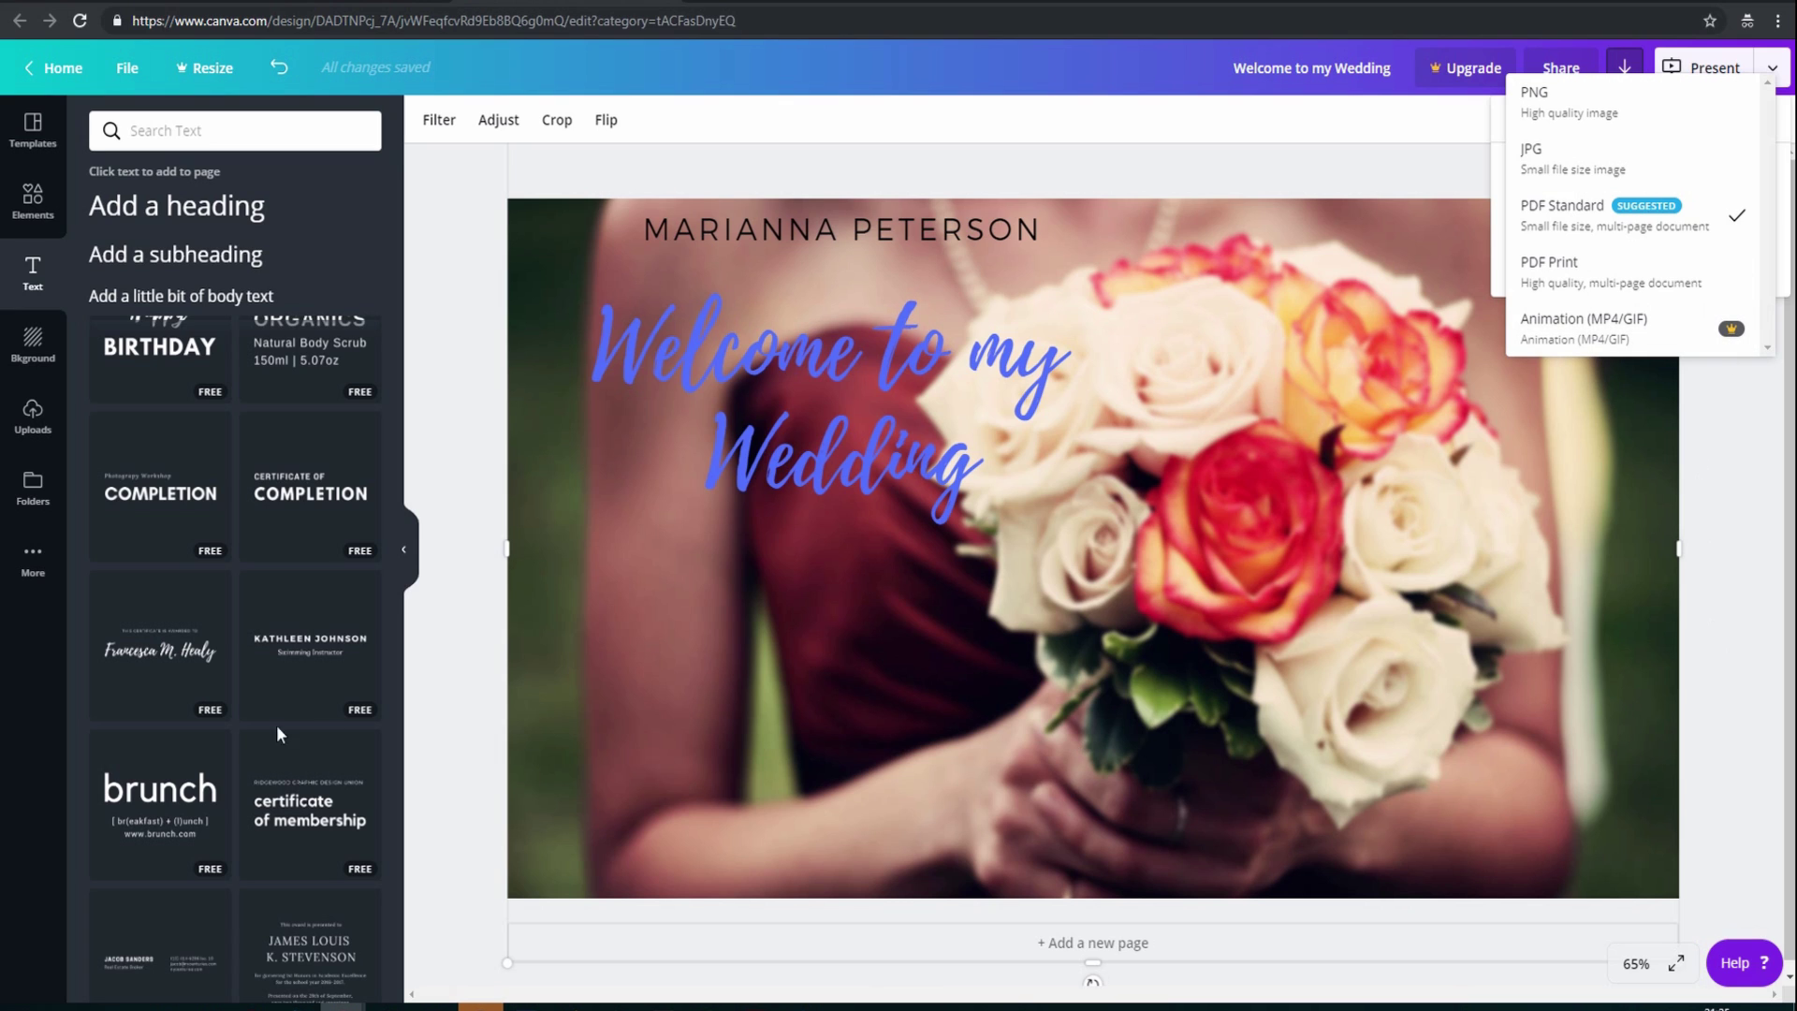
click(418, 741)
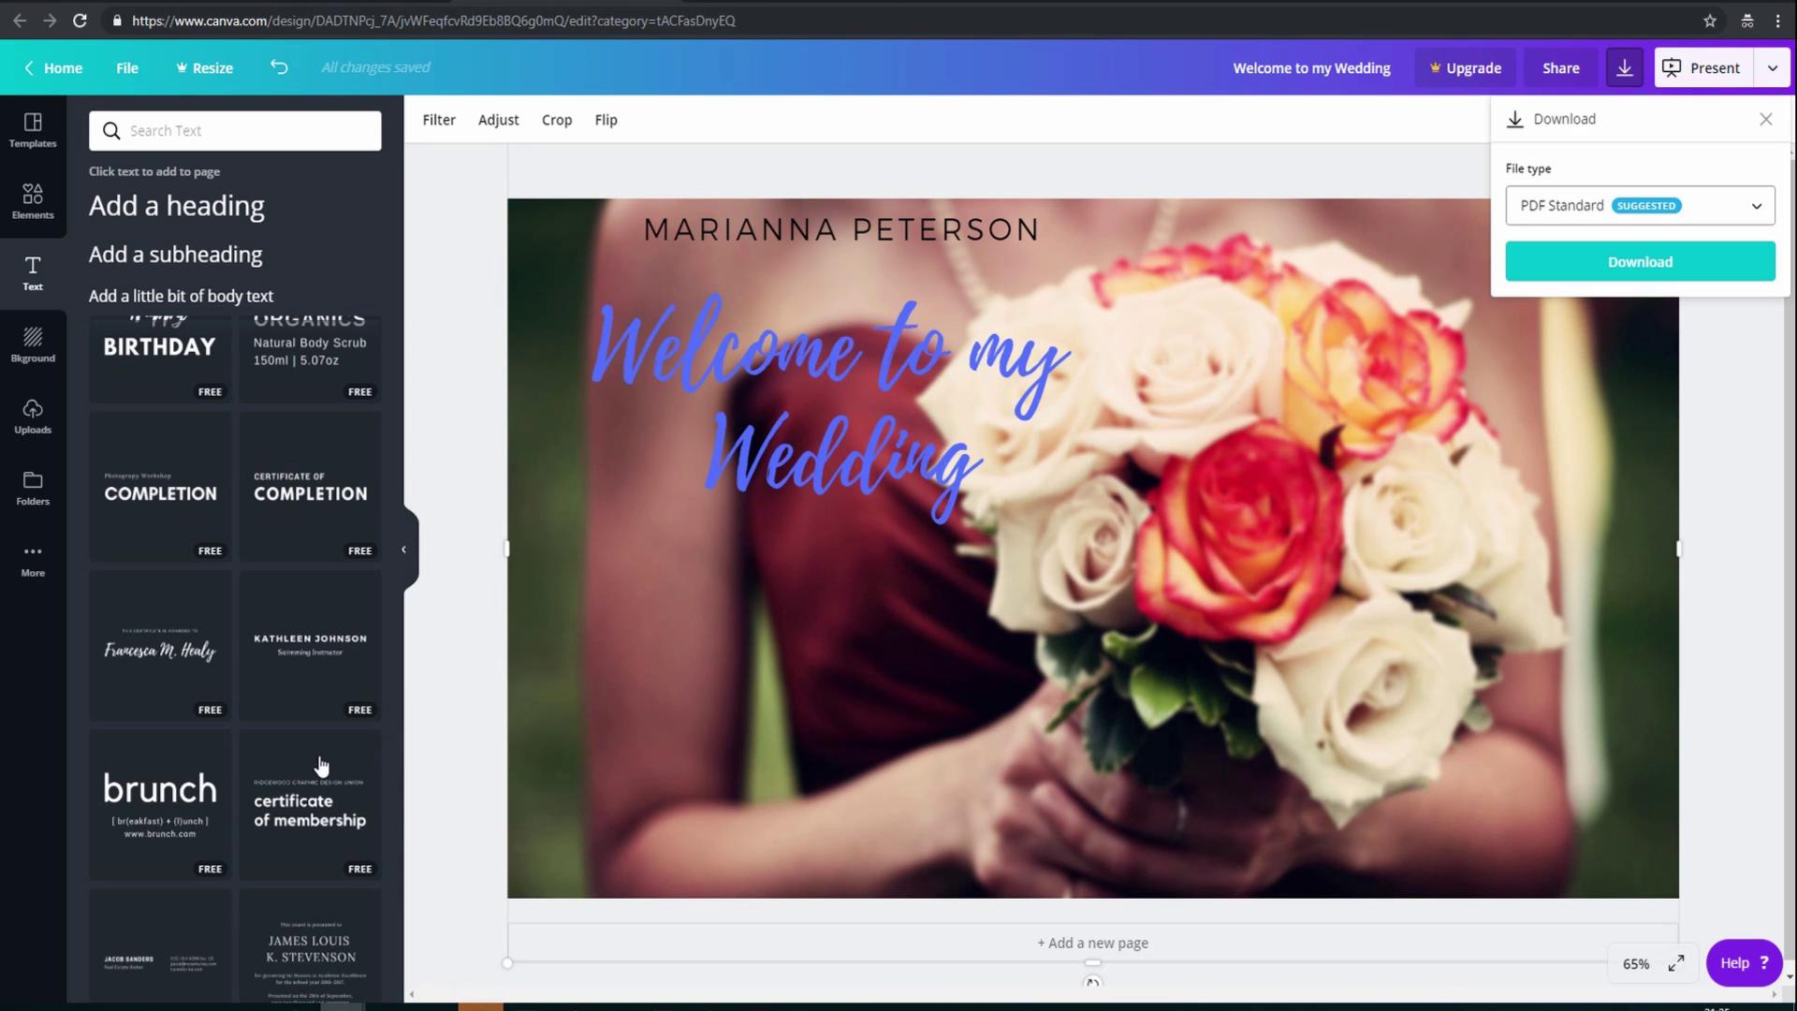
scroll(321, 762, down, 5)
Add the 'Authentic Leather / Blue Wood' text template and move it to the slide's lower right
scroll(321, 762, down, 3)
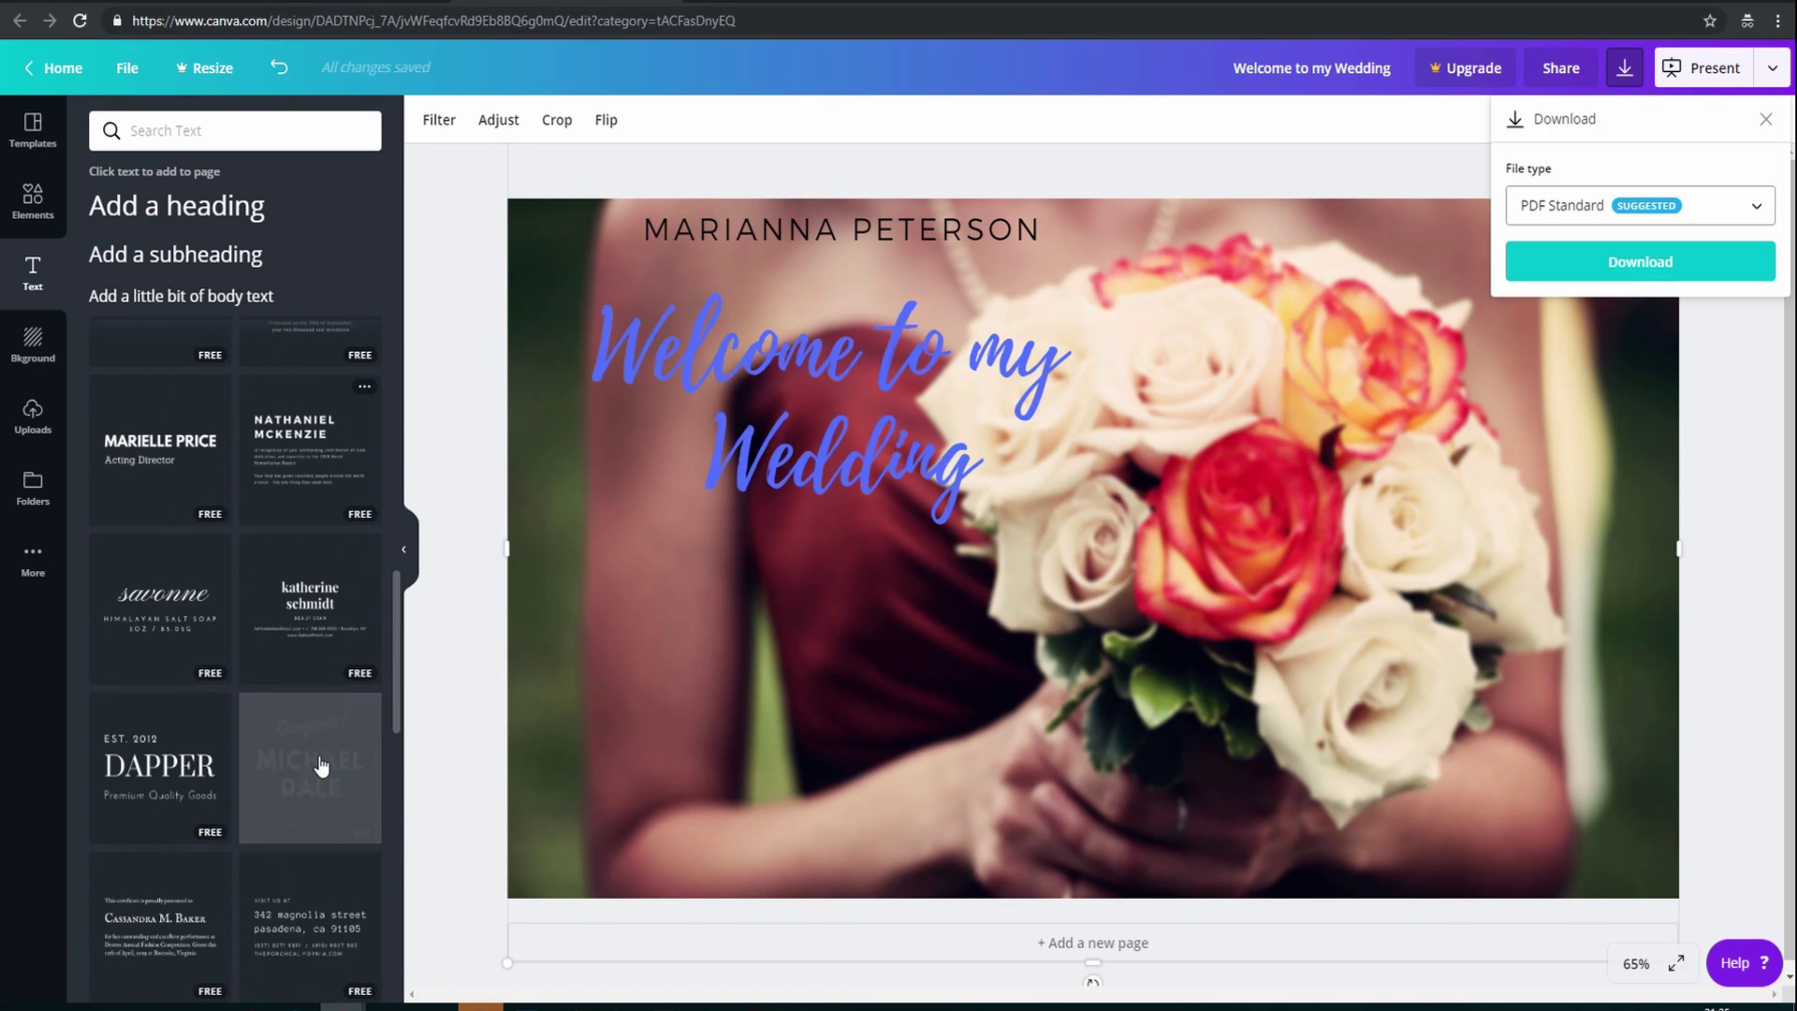
scroll(321, 762, down, 2)
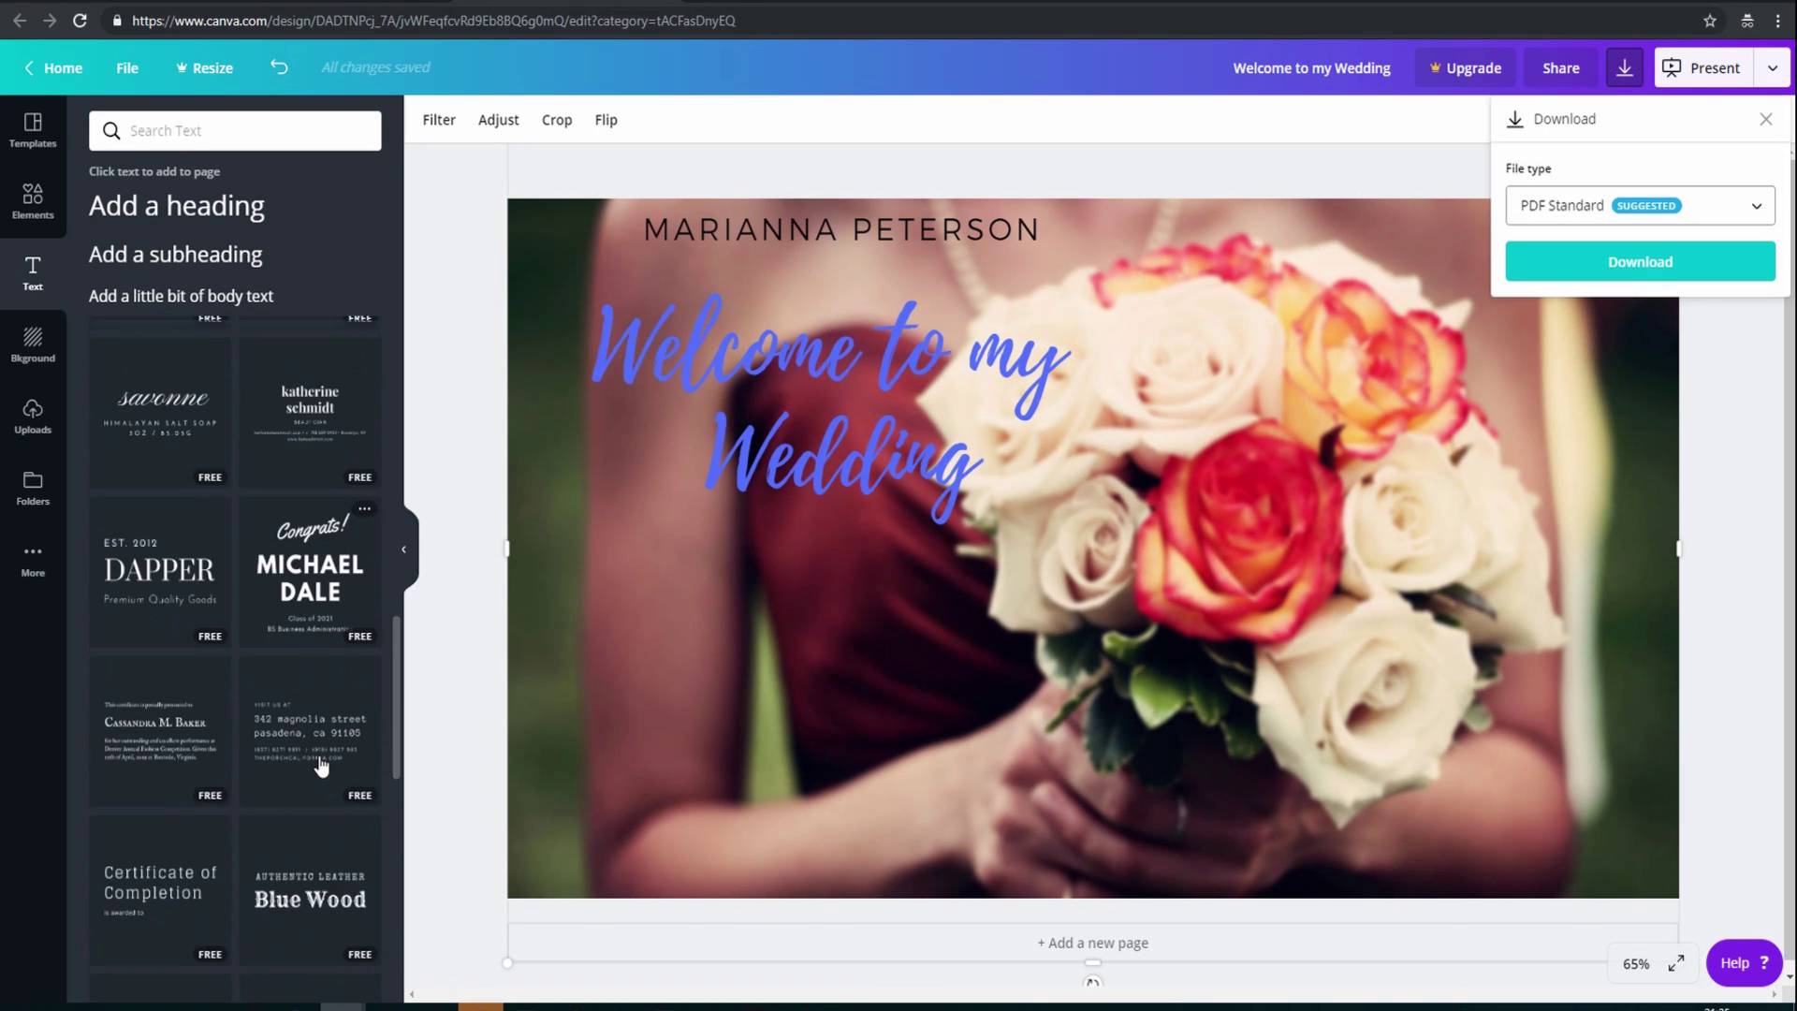
key(Escape)
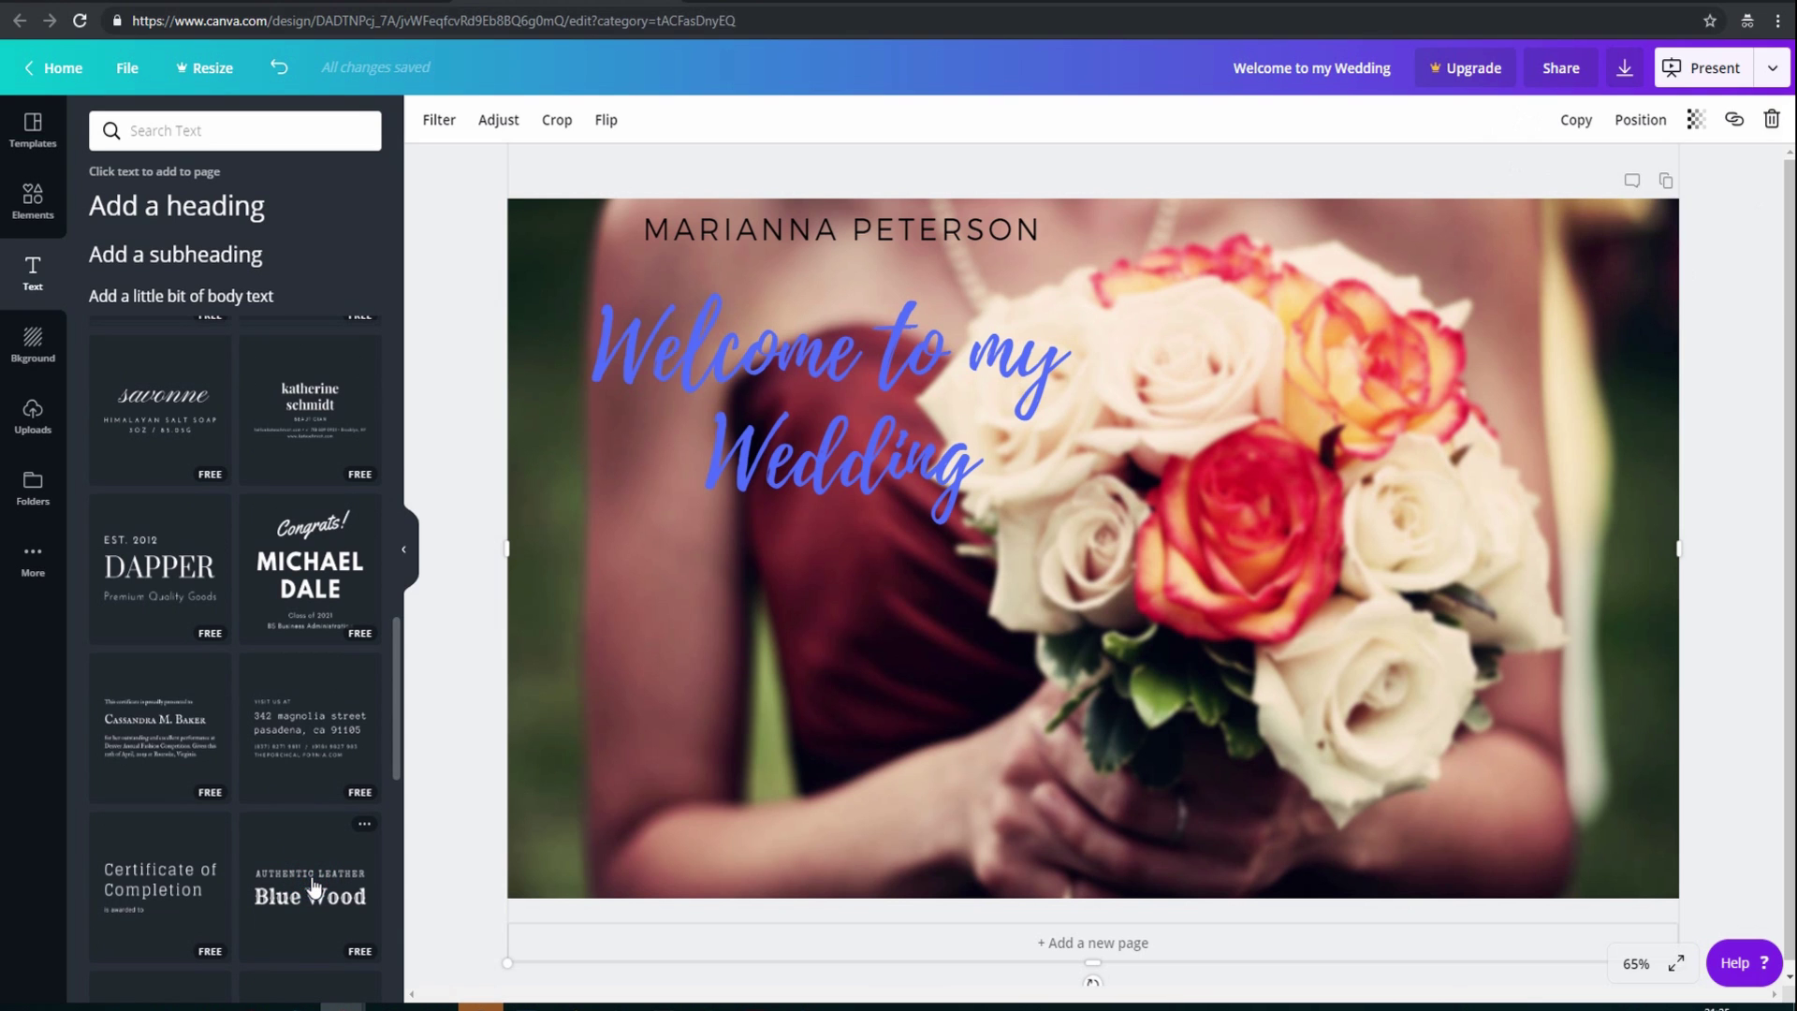
drag(315, 887, 753, 464)
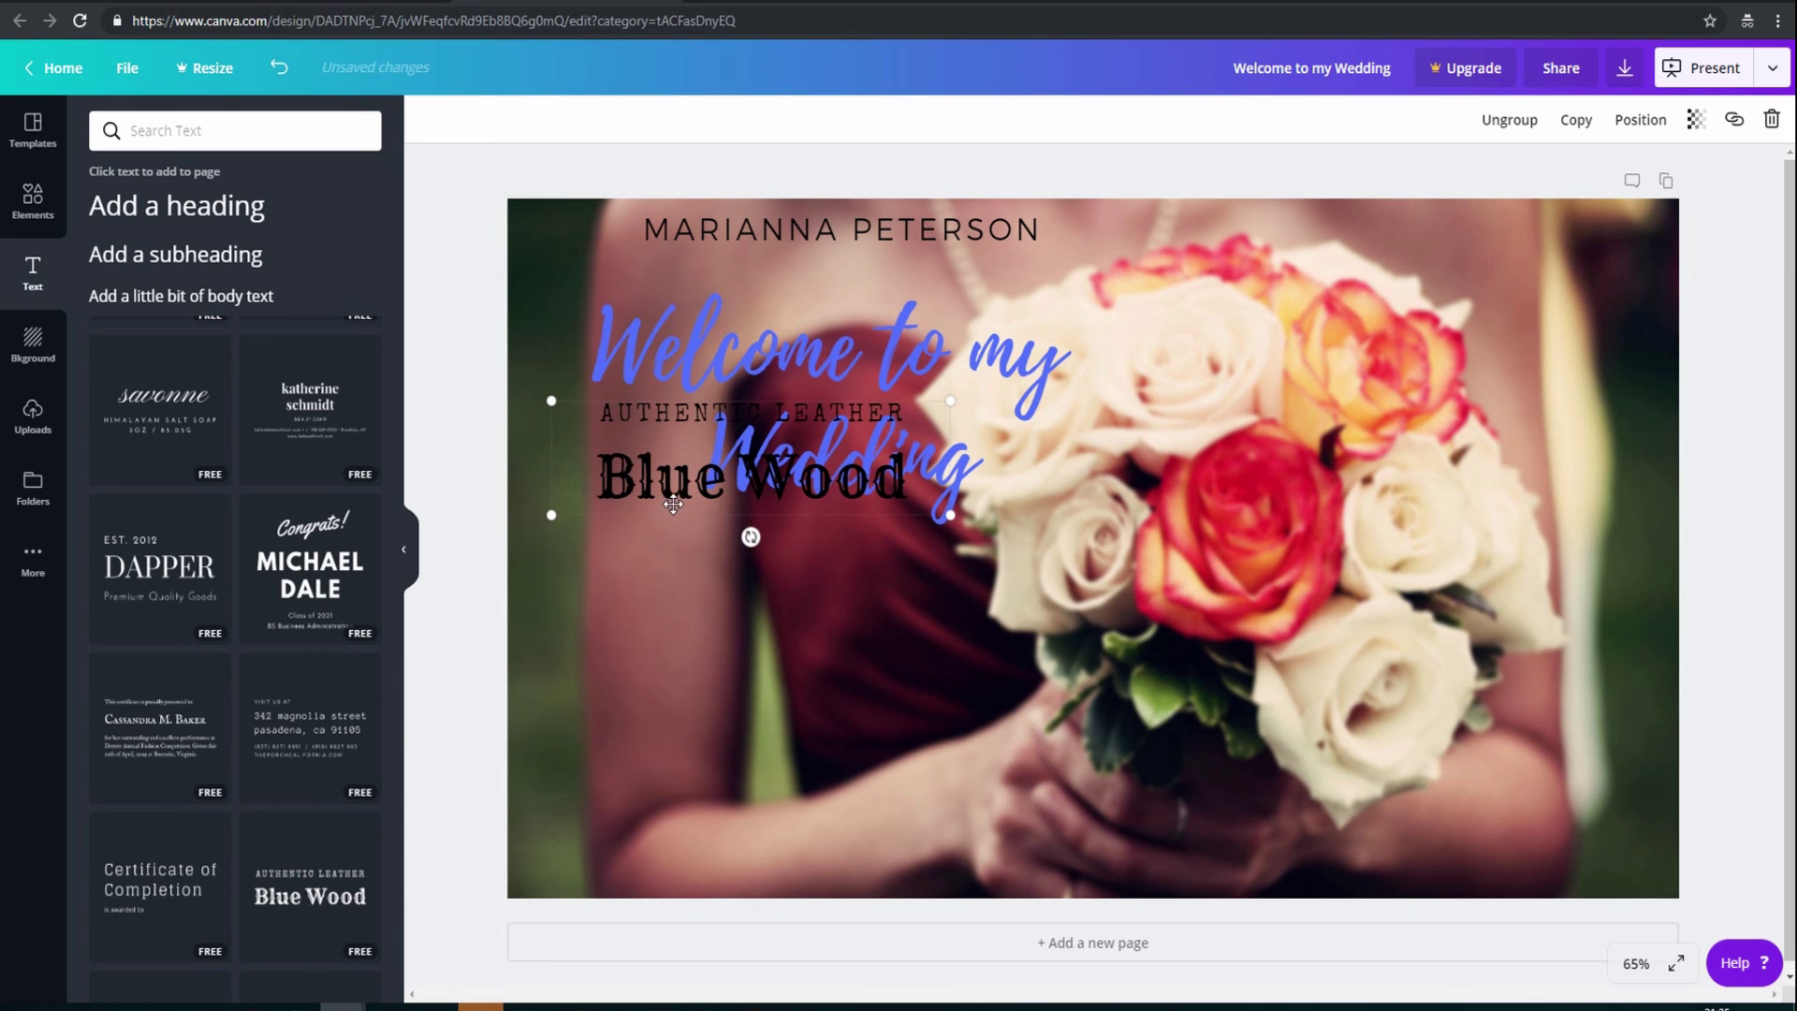
drag(678, 530, 1275, 866)
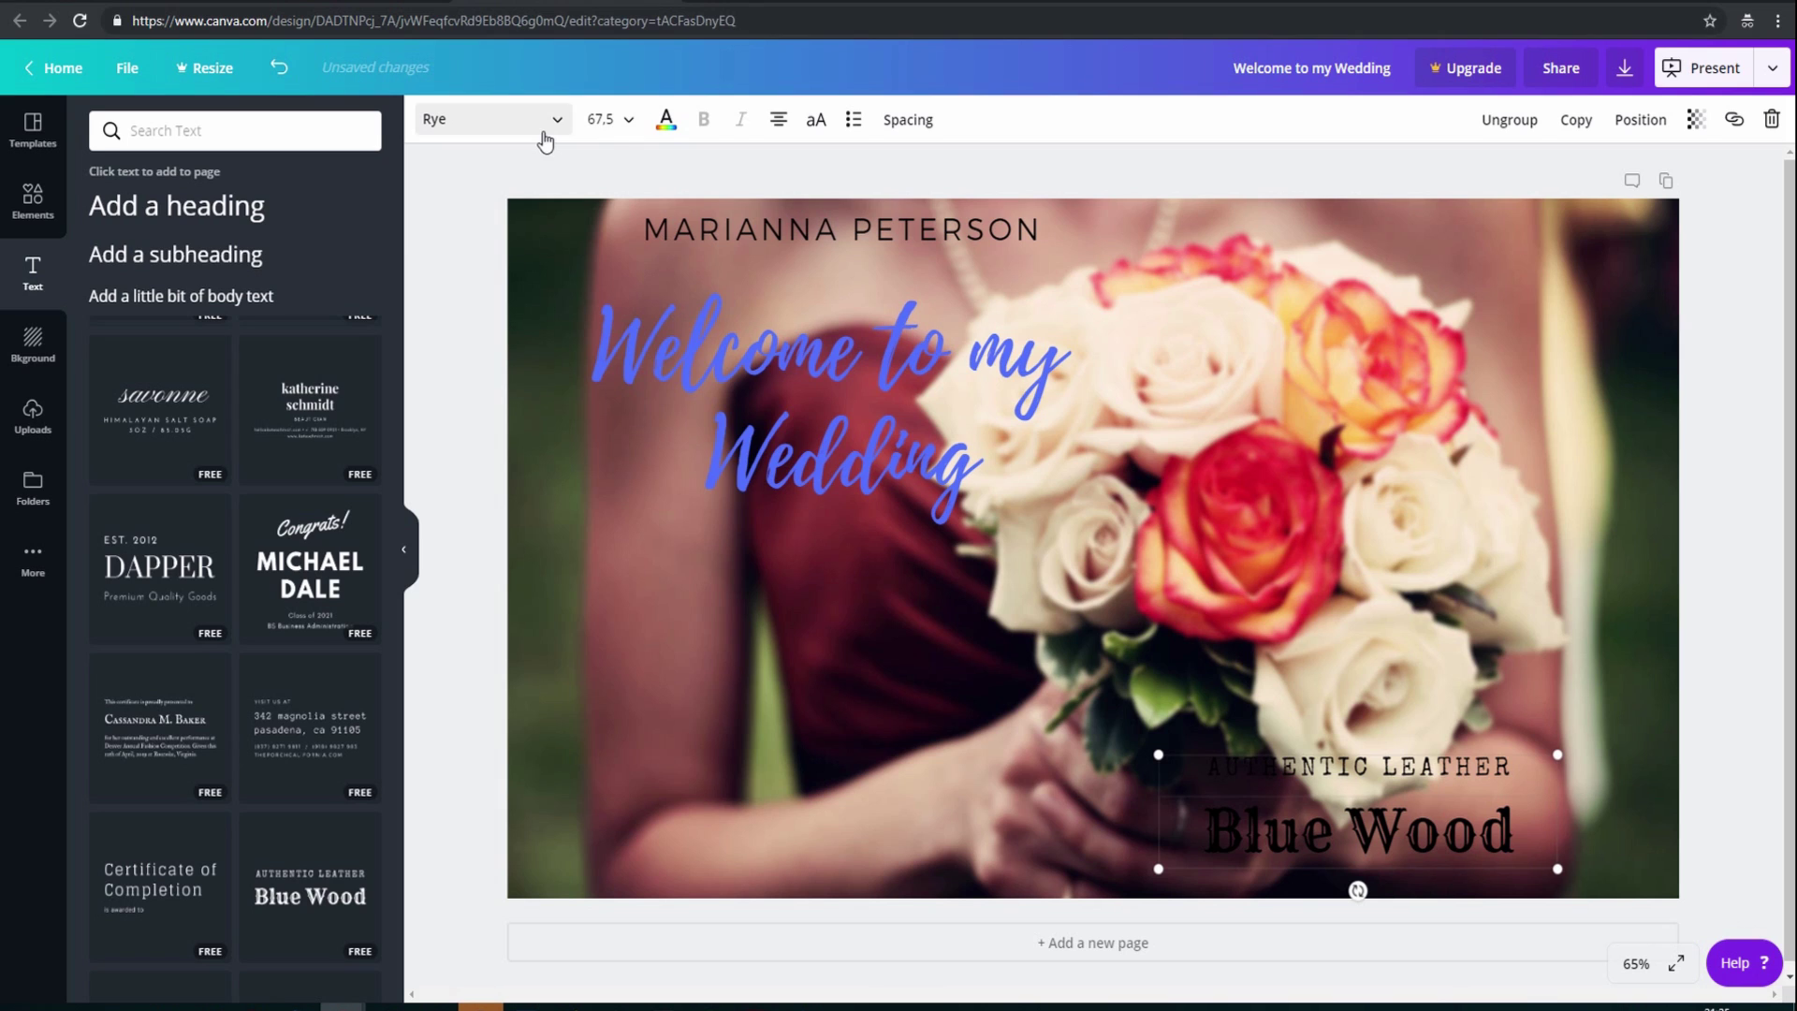
Make the Blue Wood text turquoise and change it to read 'Woodbridge Church'
click(667, 122)
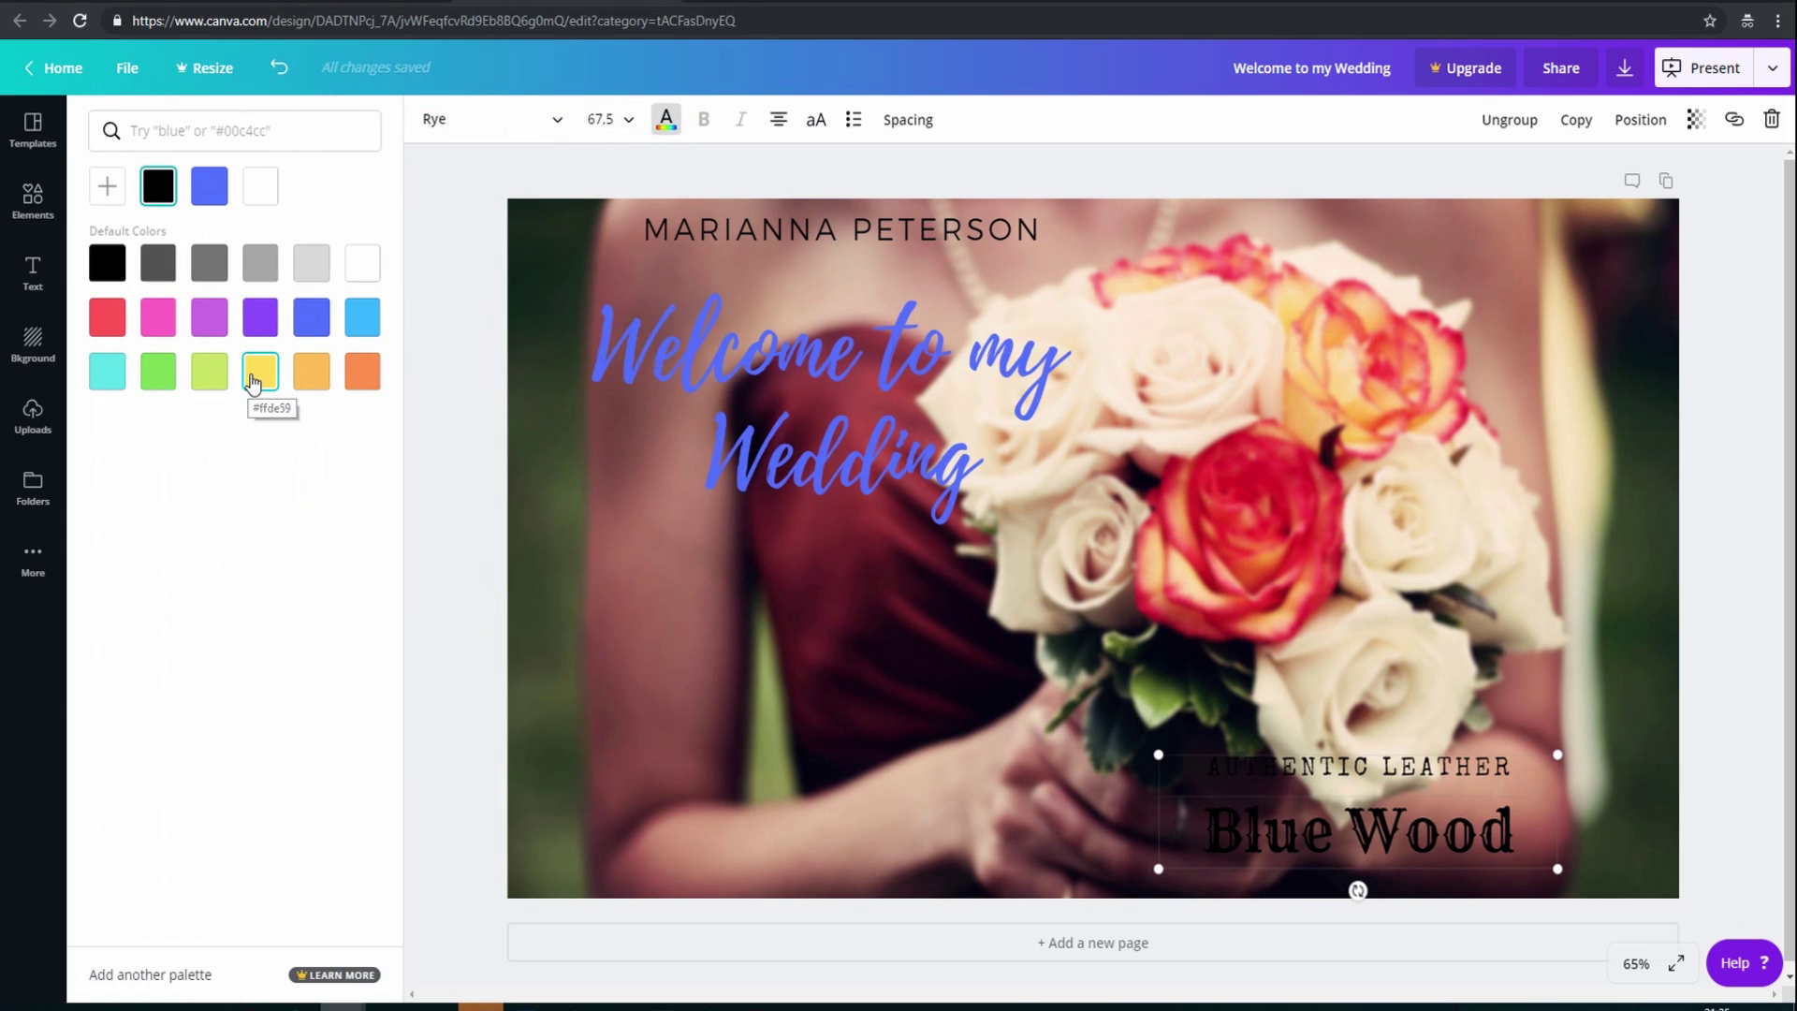
click(121, 367)
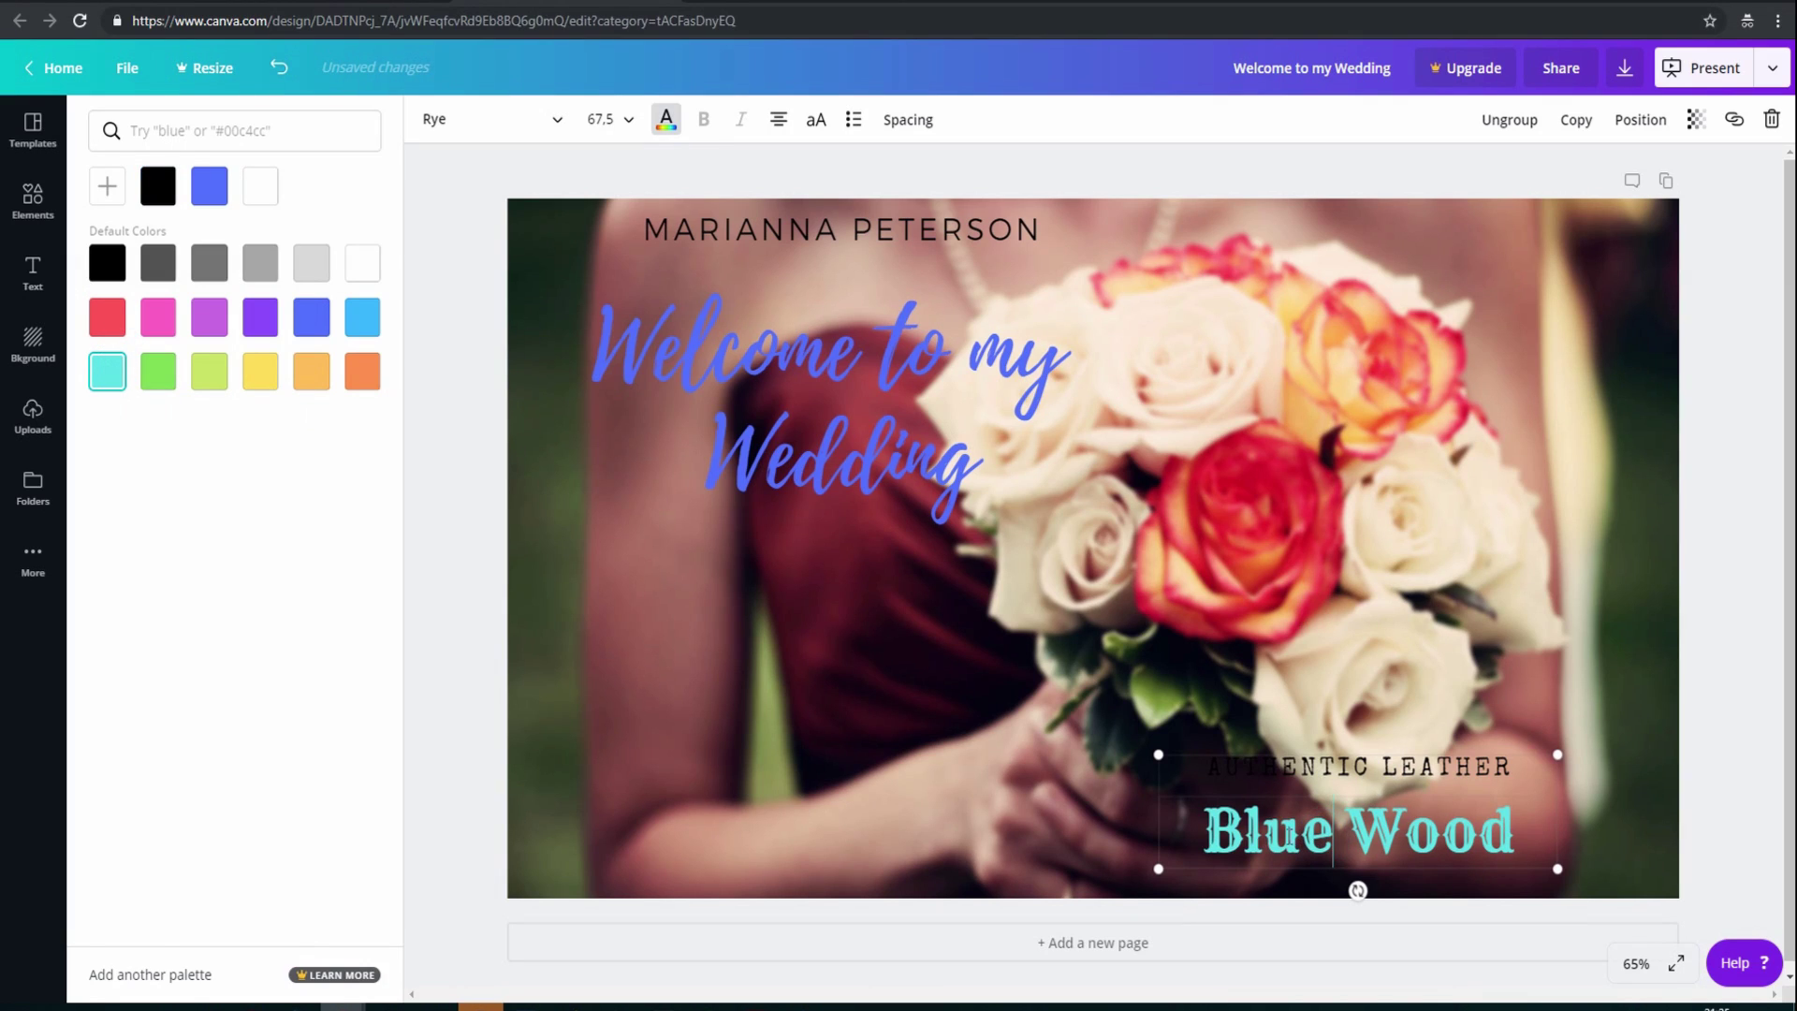
click(1243, 832)
key(BackSpace)
key(BackSpace)
key(BackSpace)
key(BackSpace)
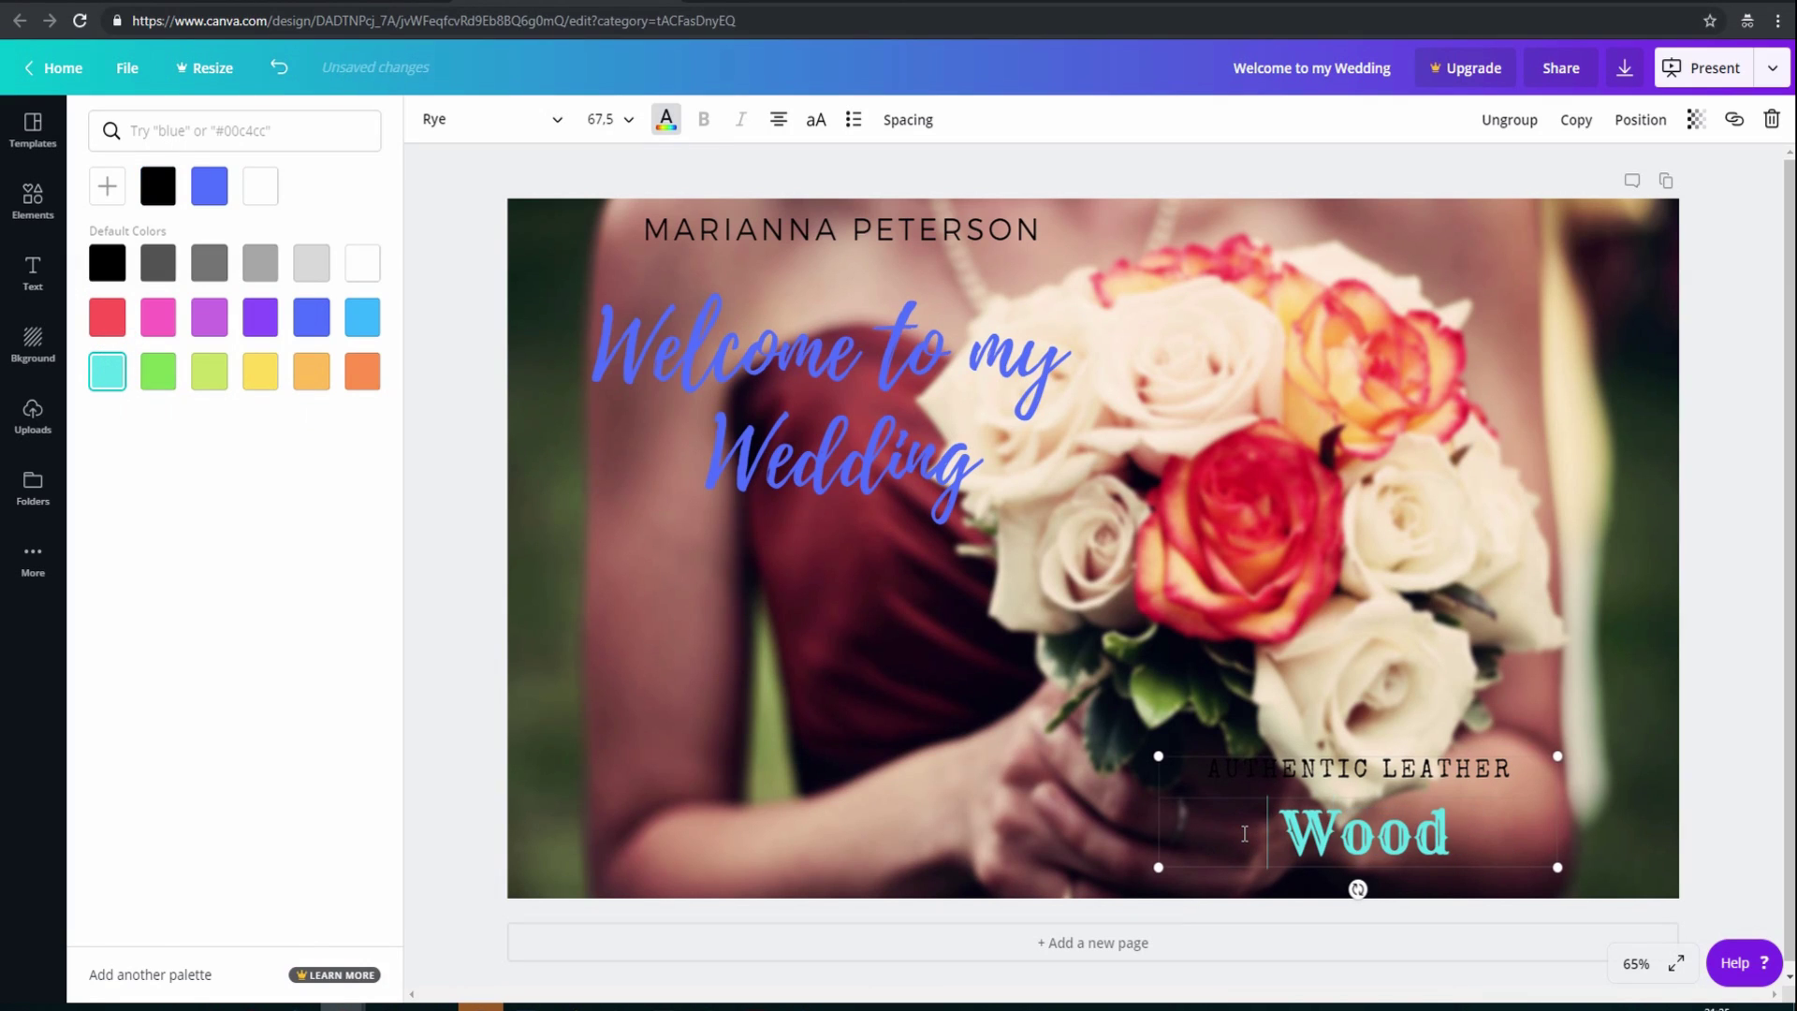
key(Escape)
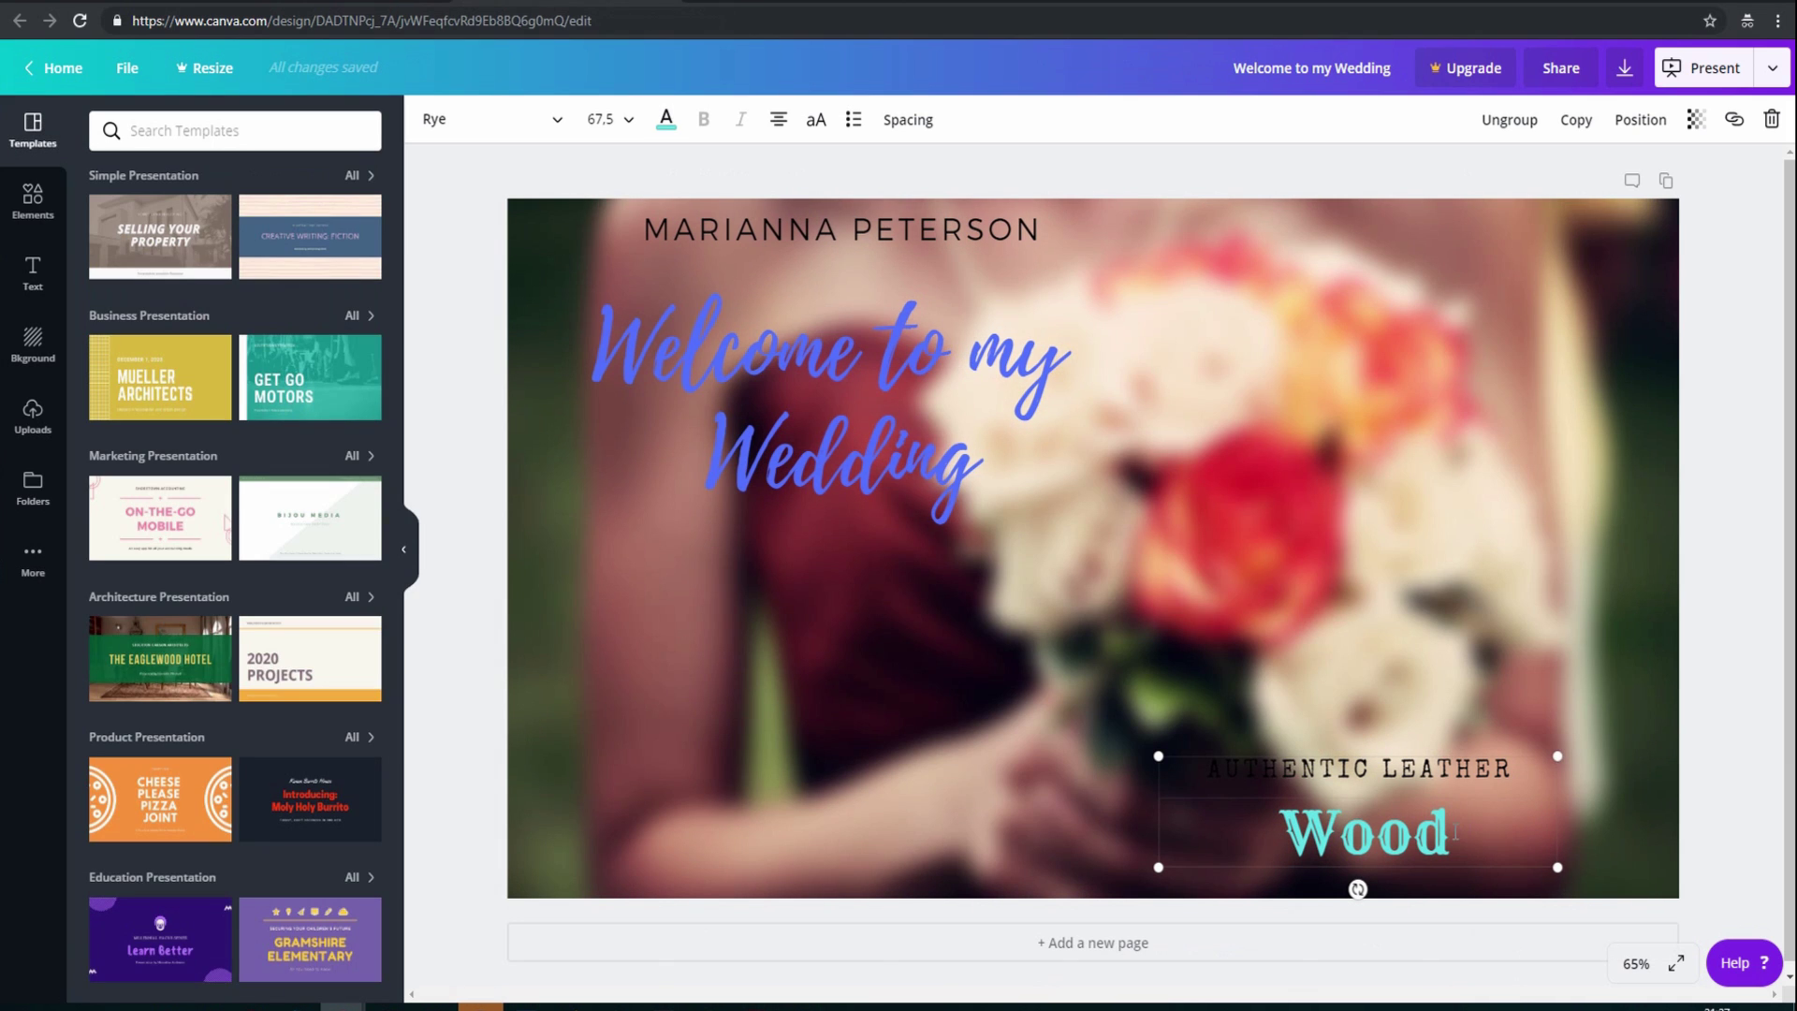
text(bri)
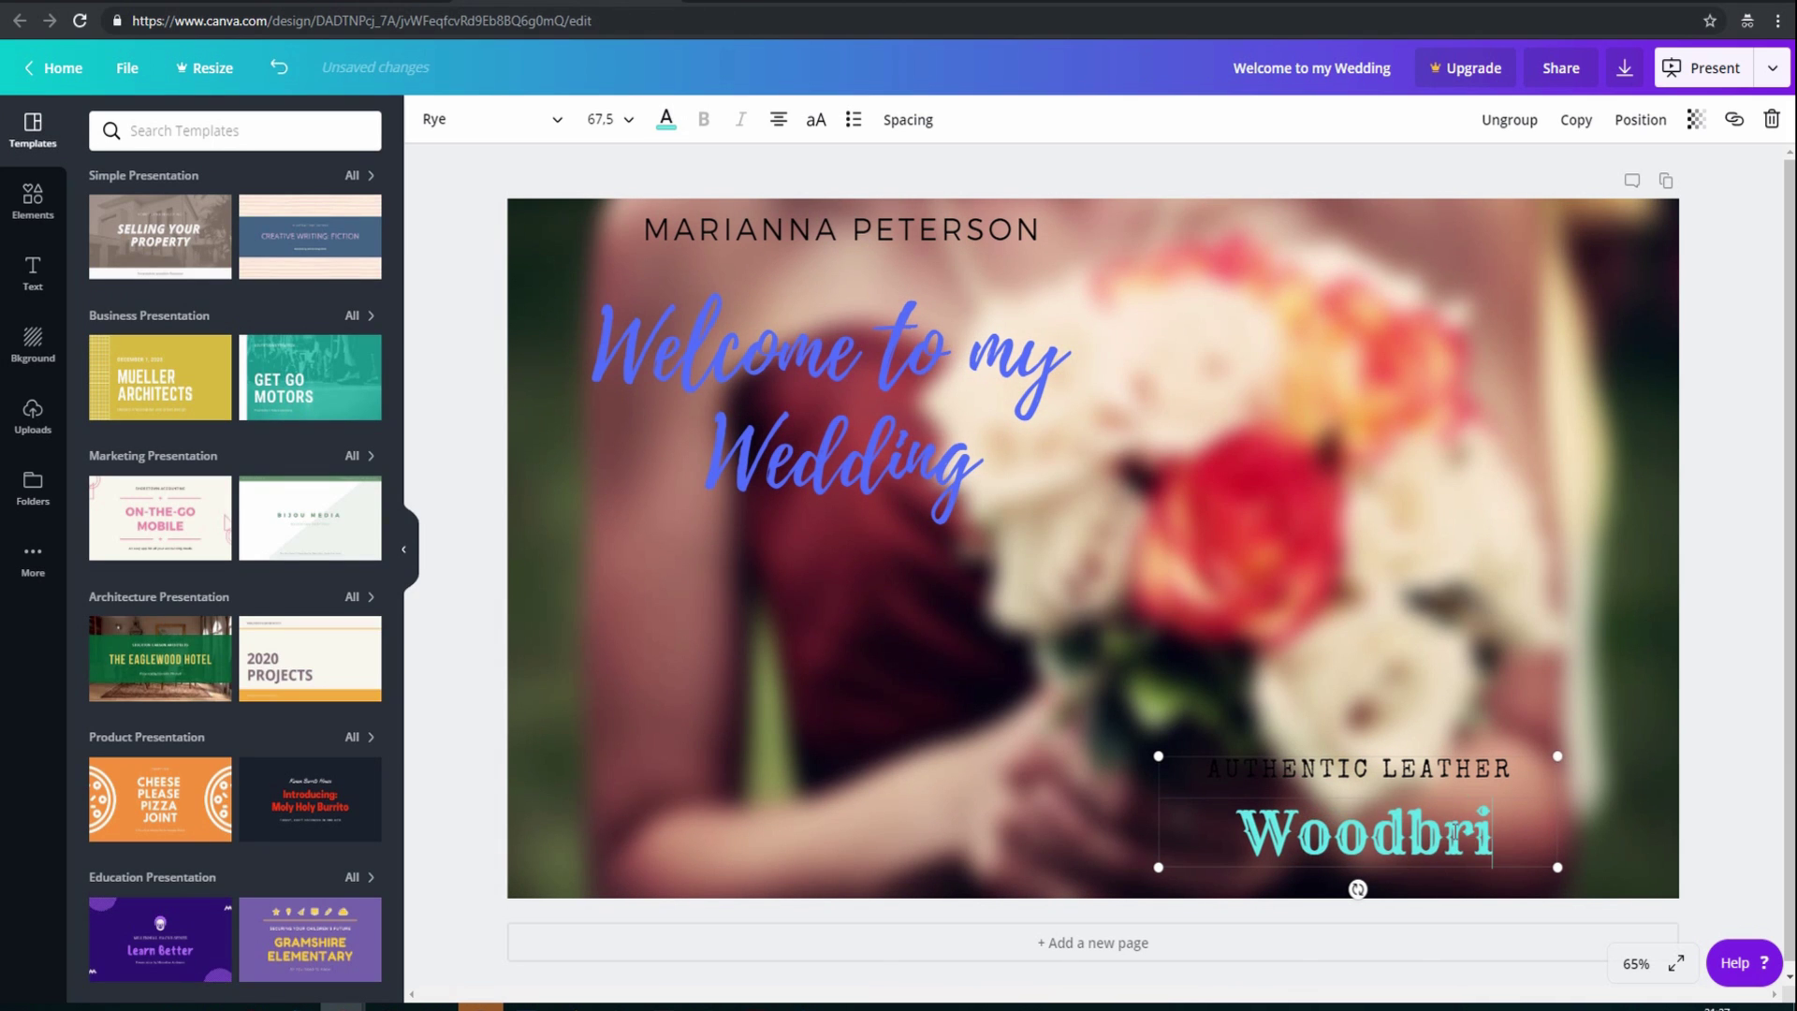
text(dge Ch)
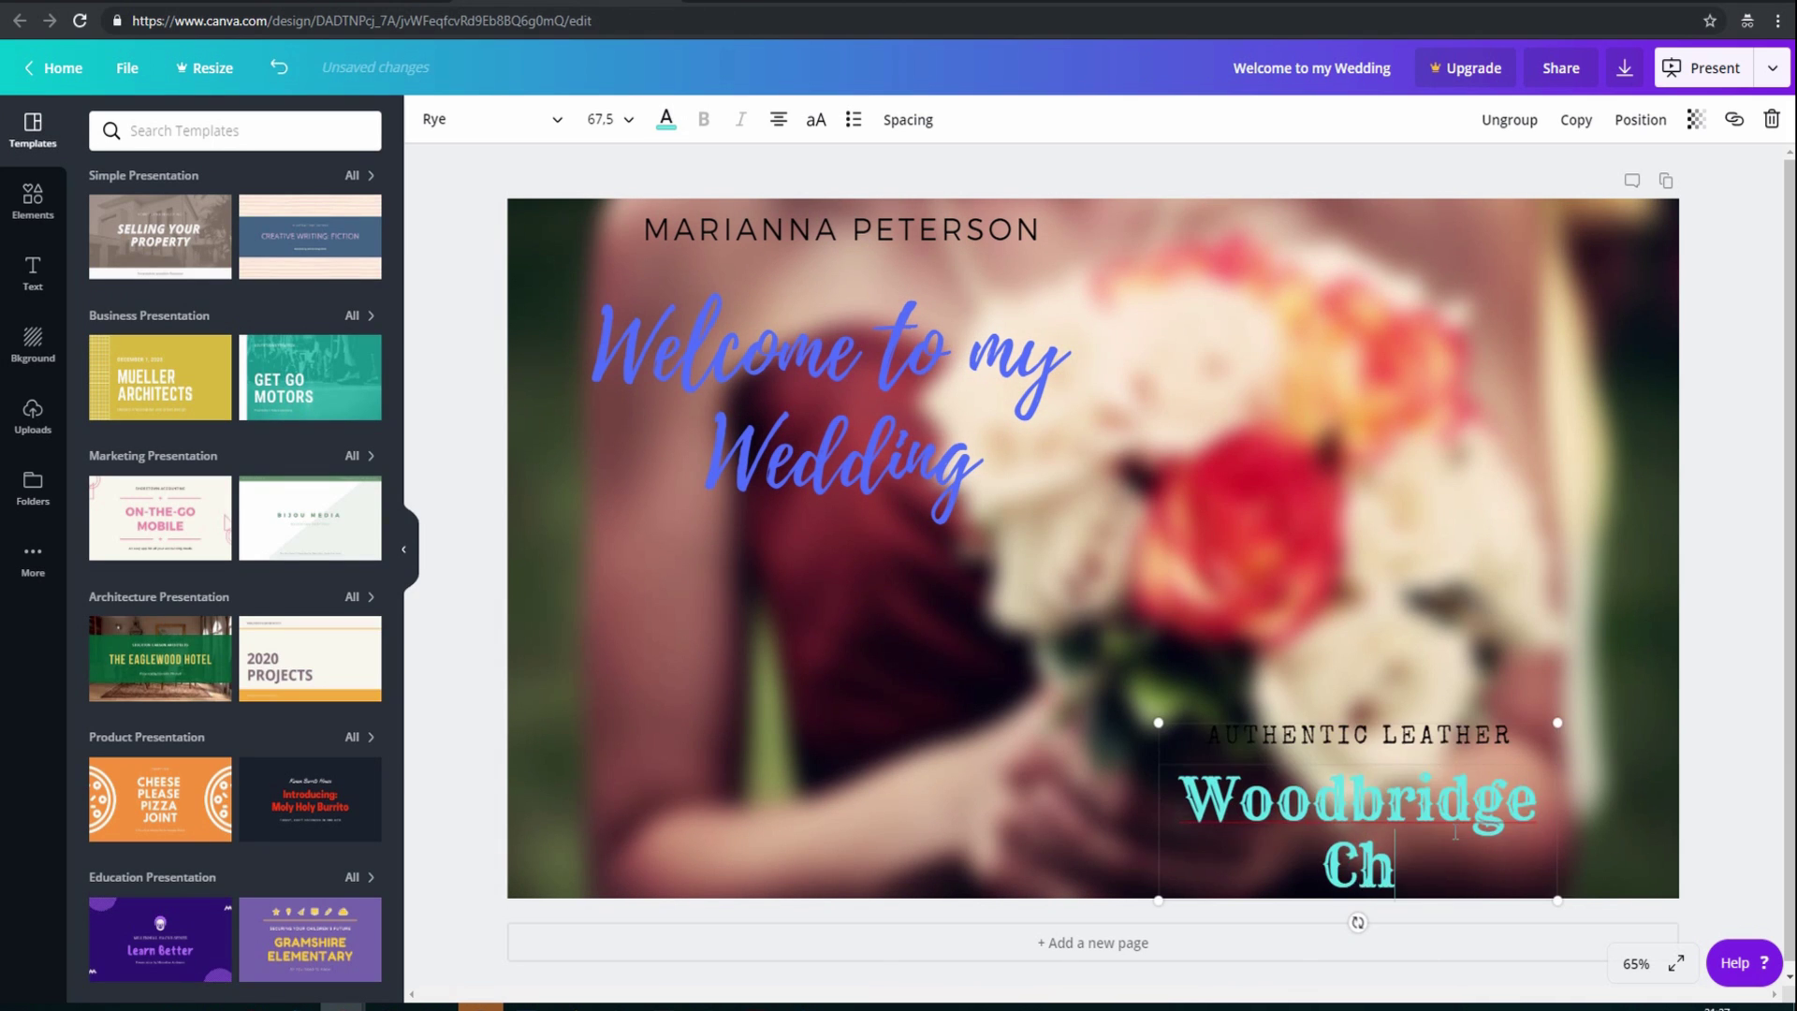
text(urch)
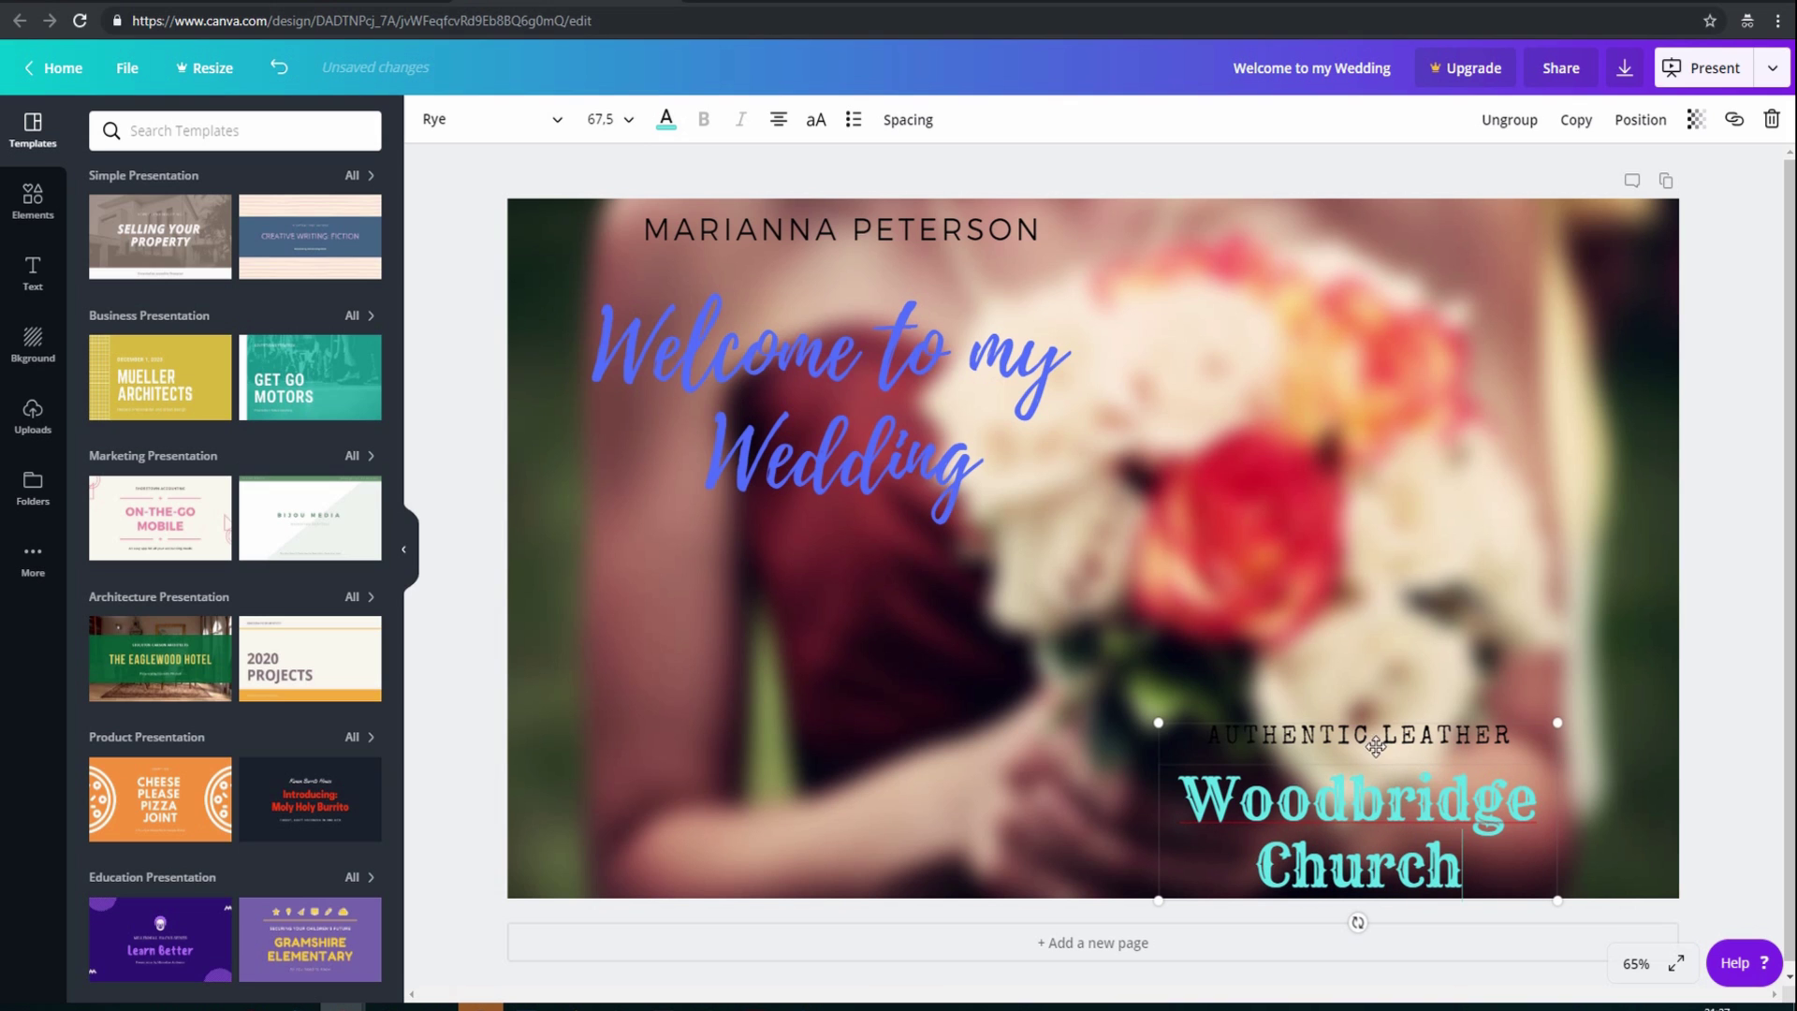
click(1348, 735)
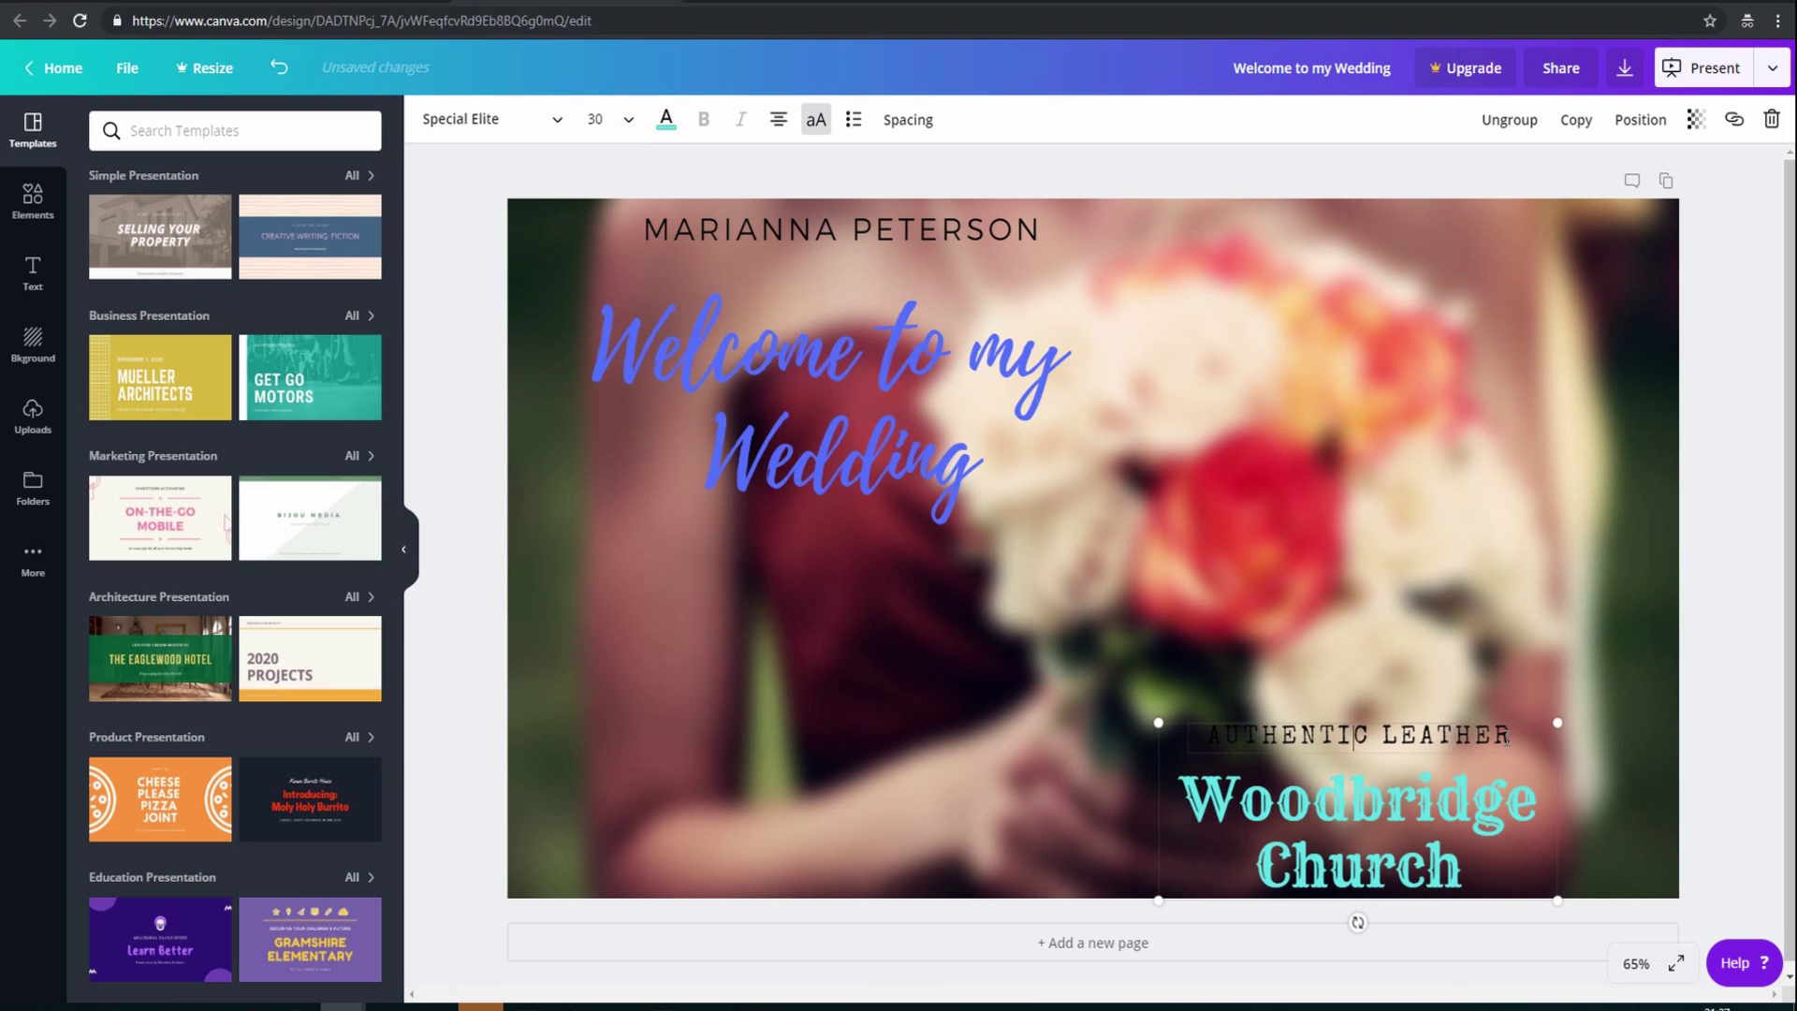
Replace 'AUTHENTIC LEATHER' with '27TH AUGUST 2019' and select the new date line
drag(1509, 735, 1195, 730)
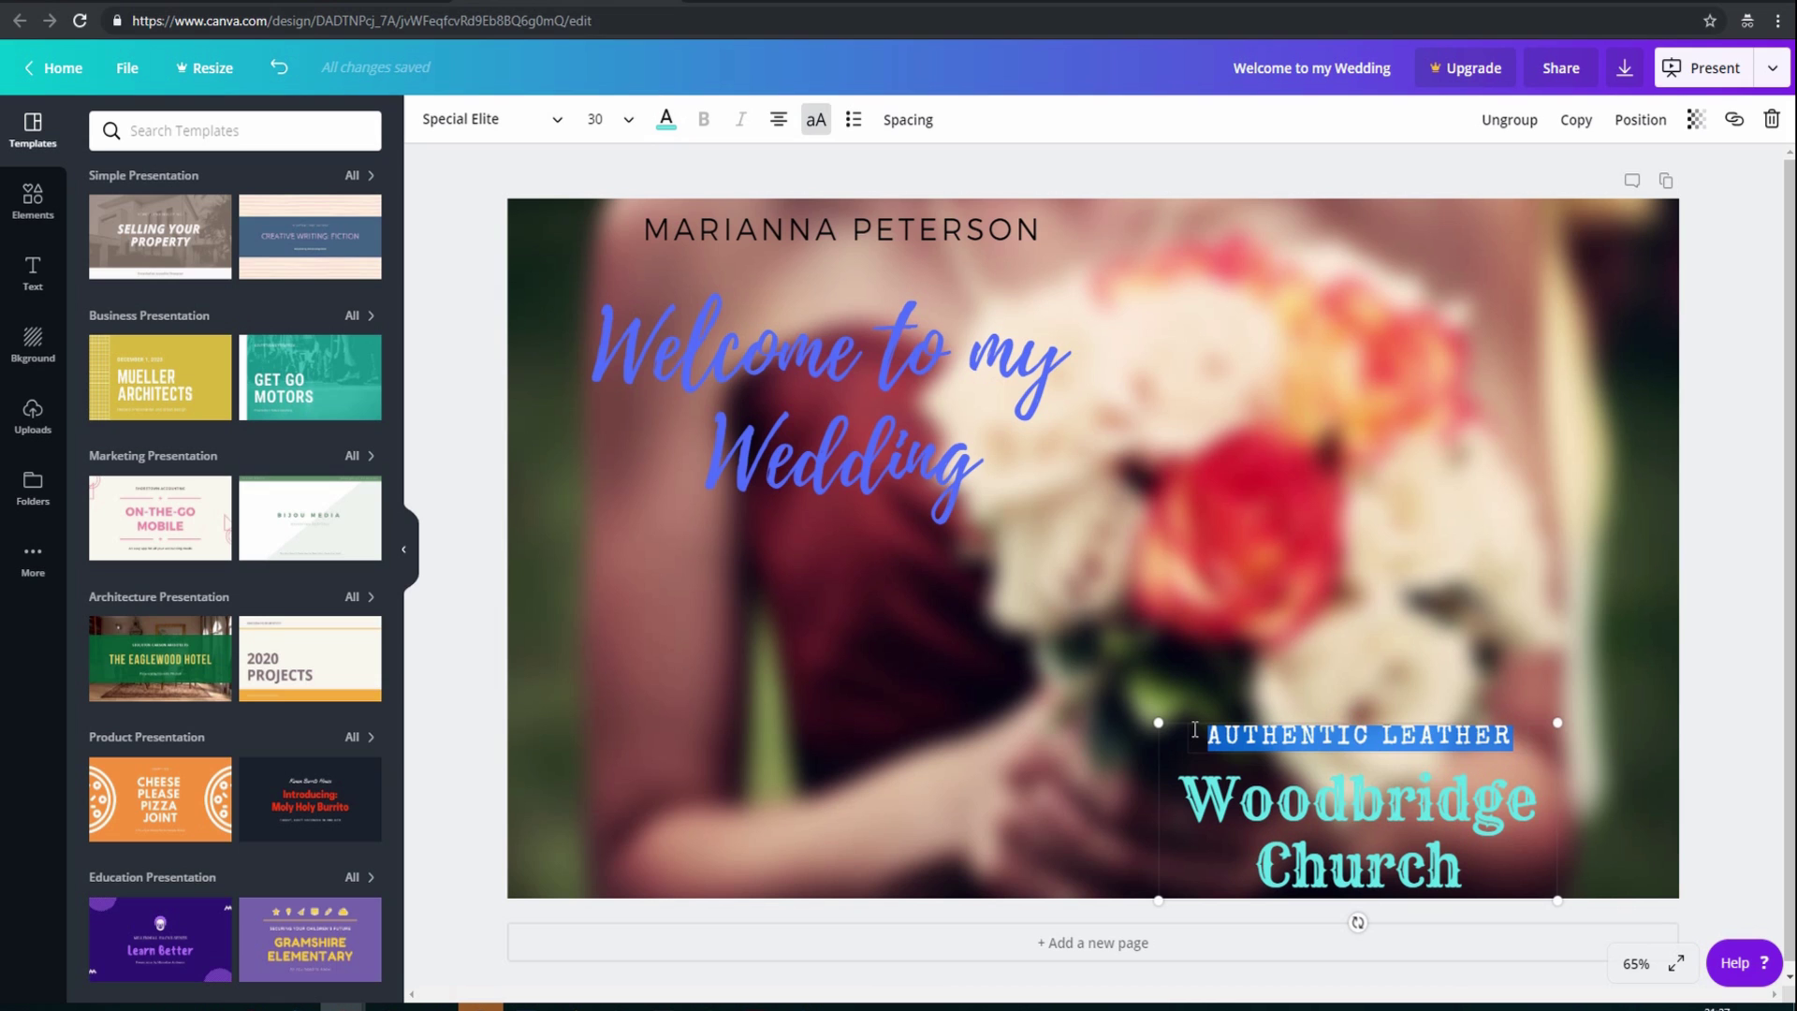
text(27)
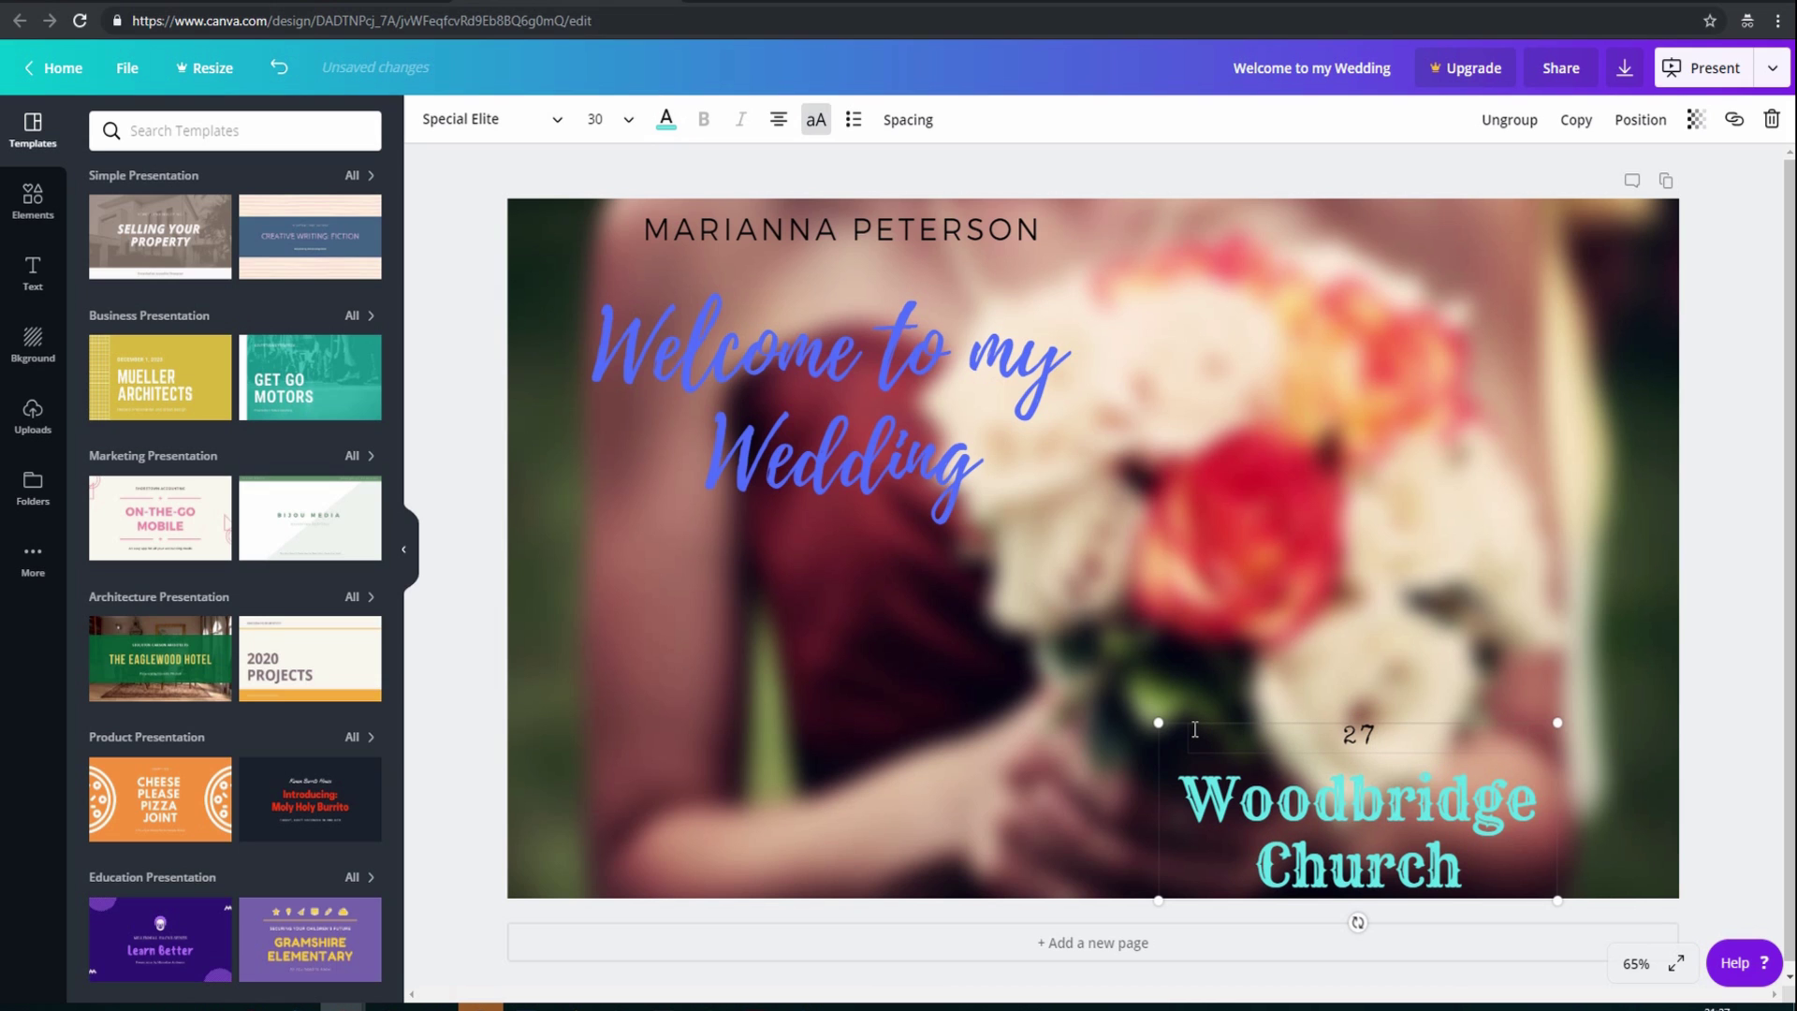
text(TH AUGUST )
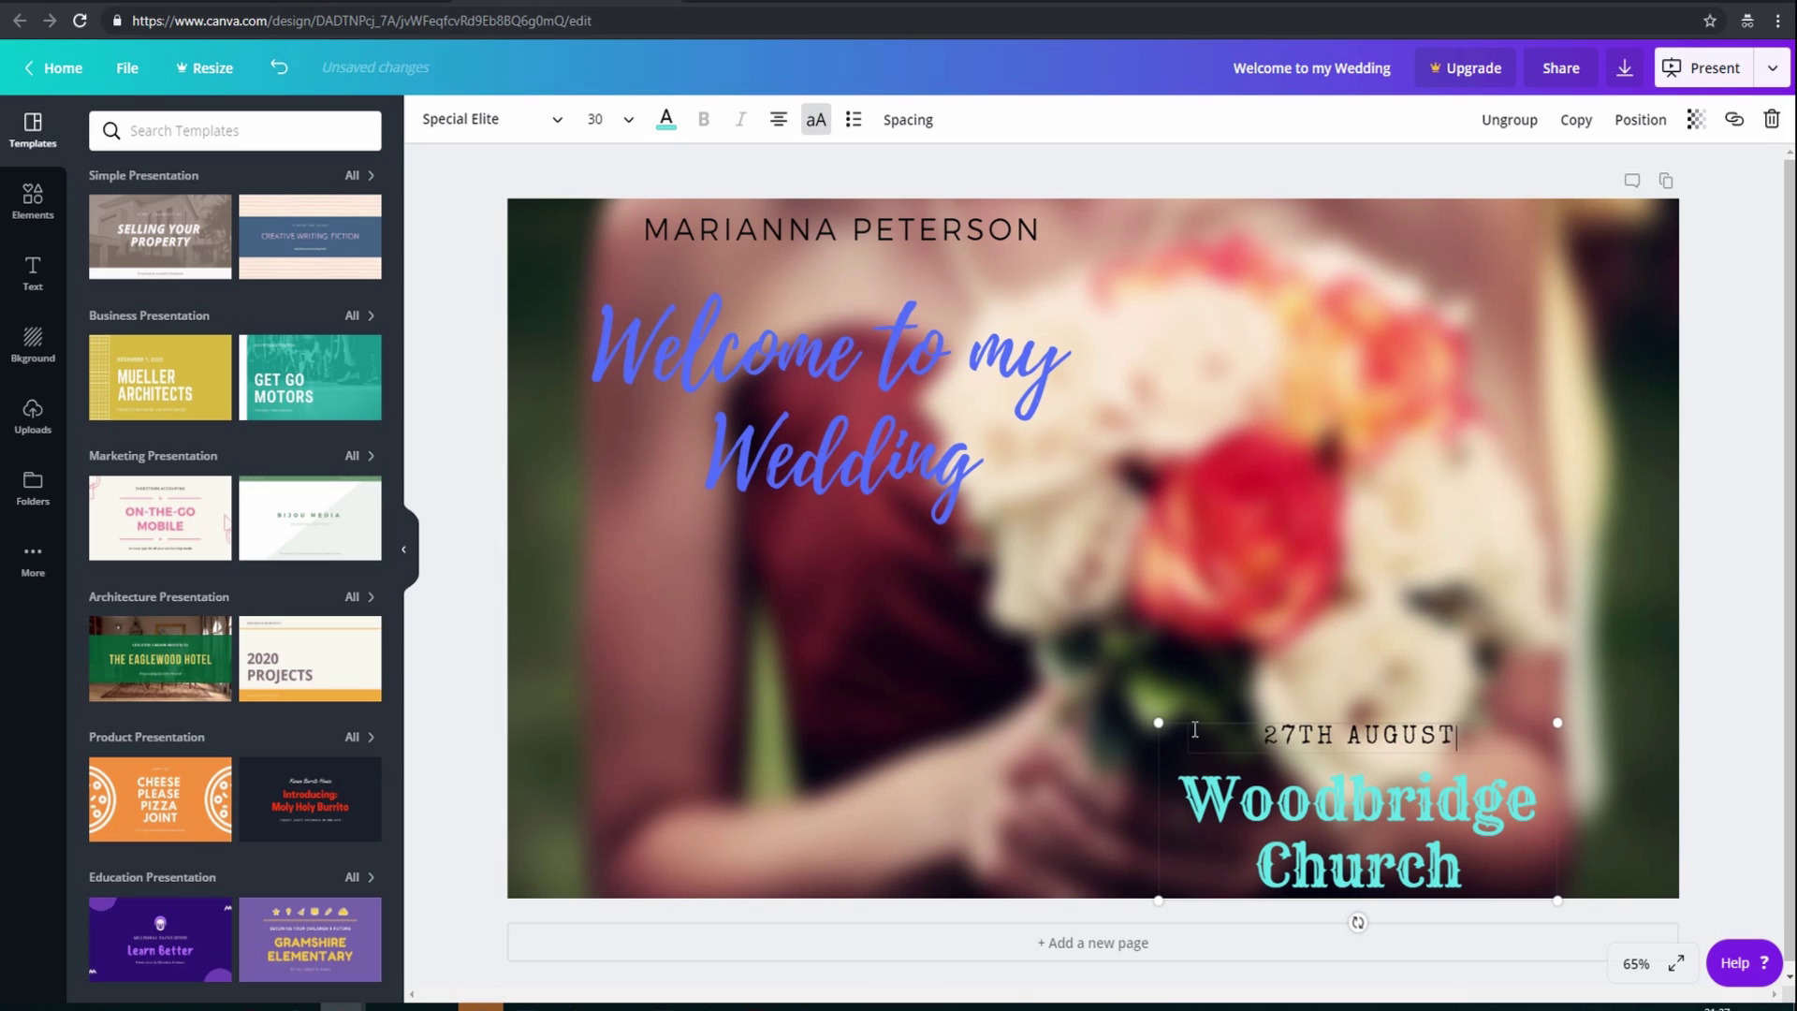
text(2019)
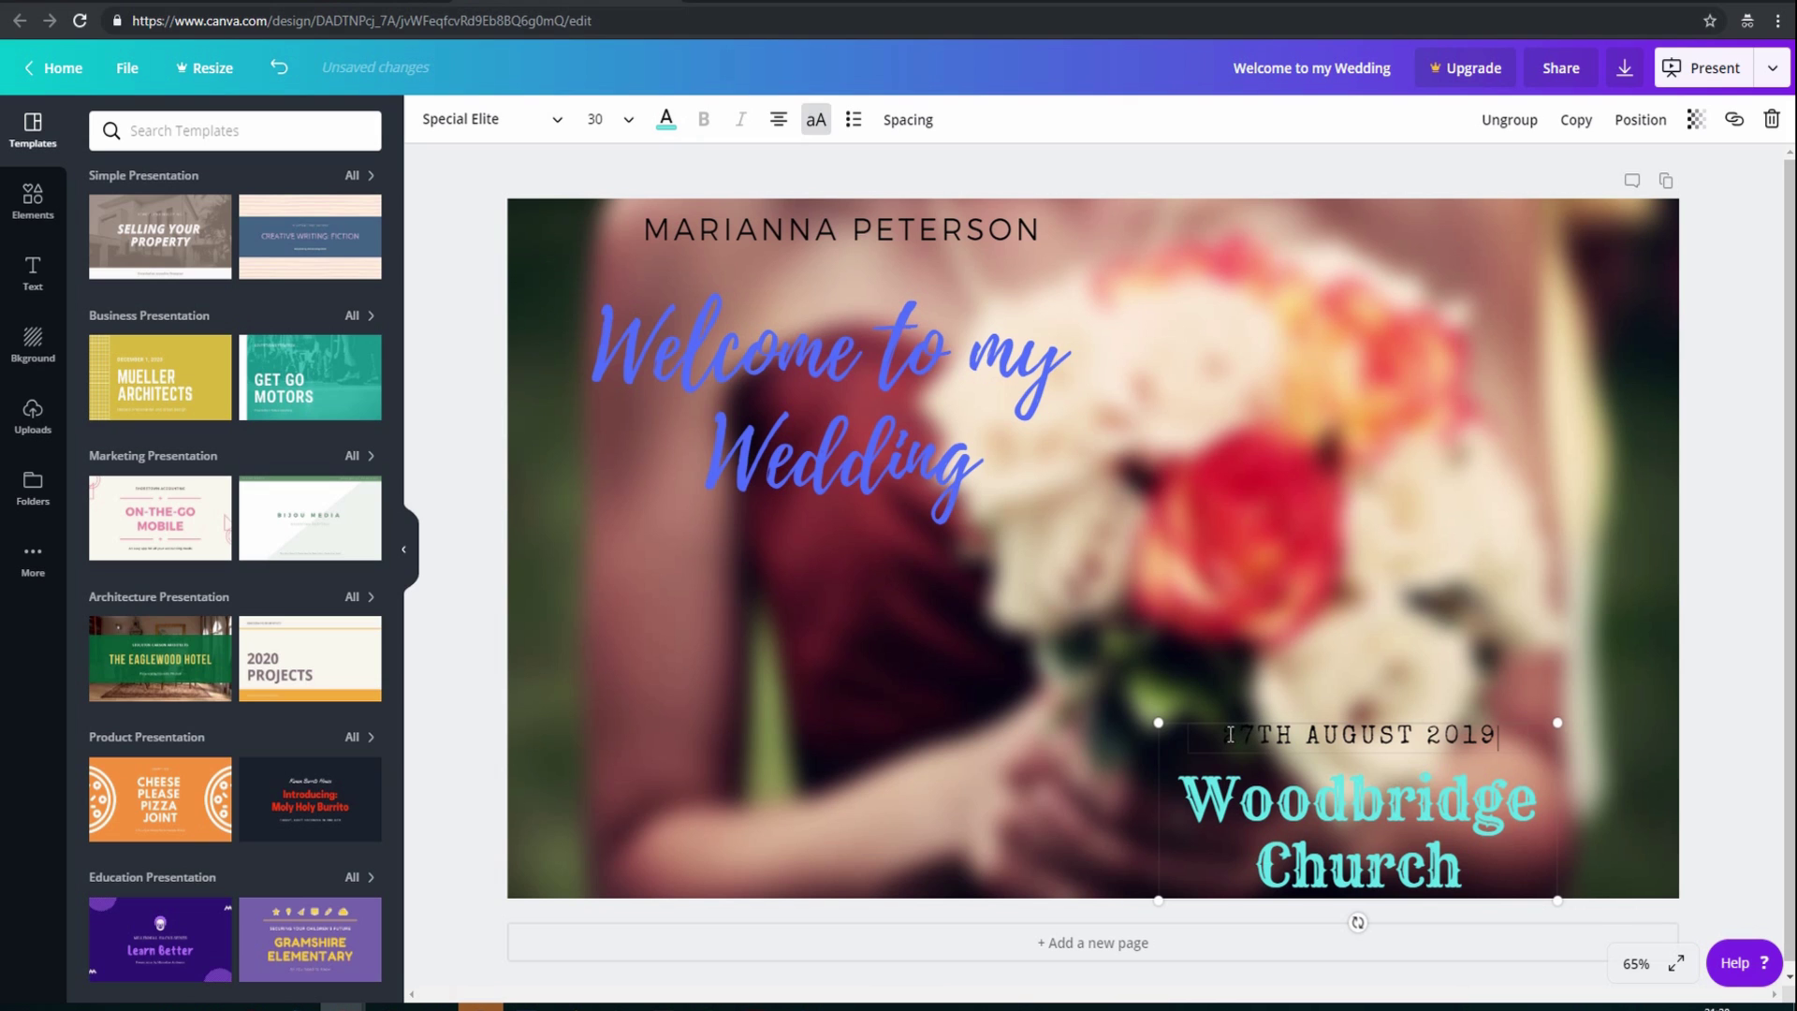
drag(1219, 735, 1497, 736)
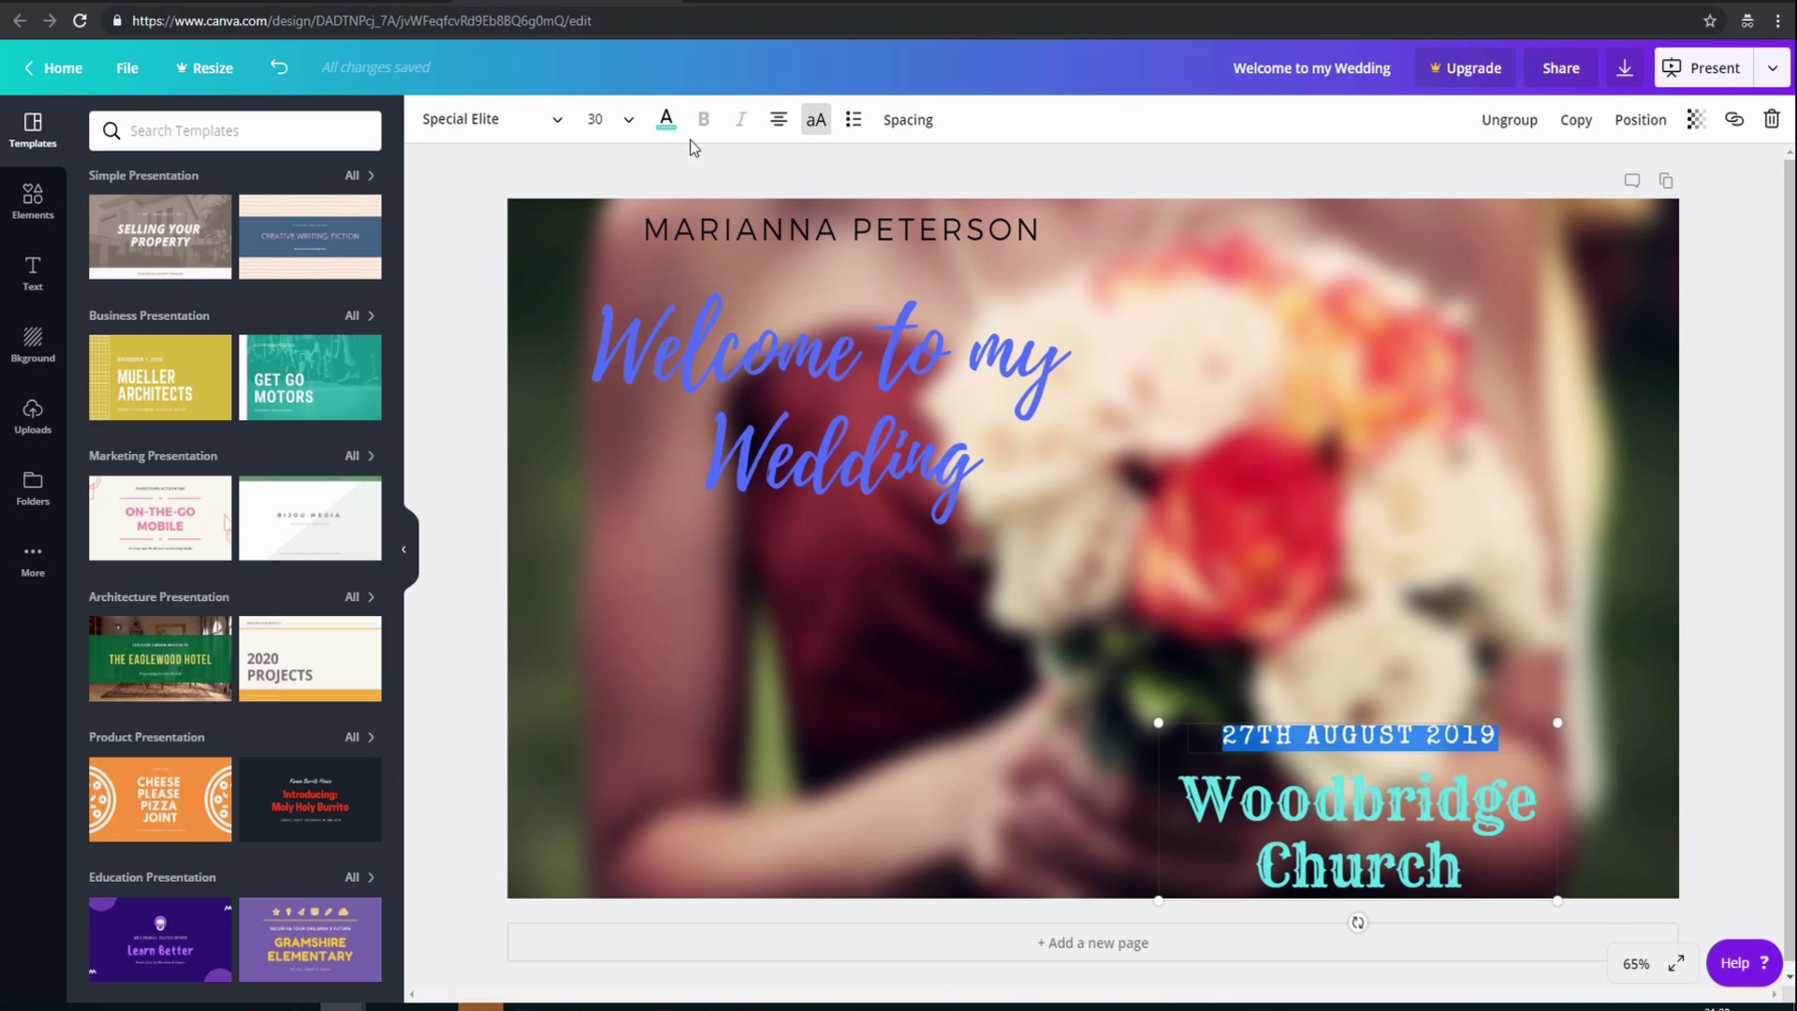
Make the date light grey and set it in Abhaya Libre ExtraBold
click(666, 122)
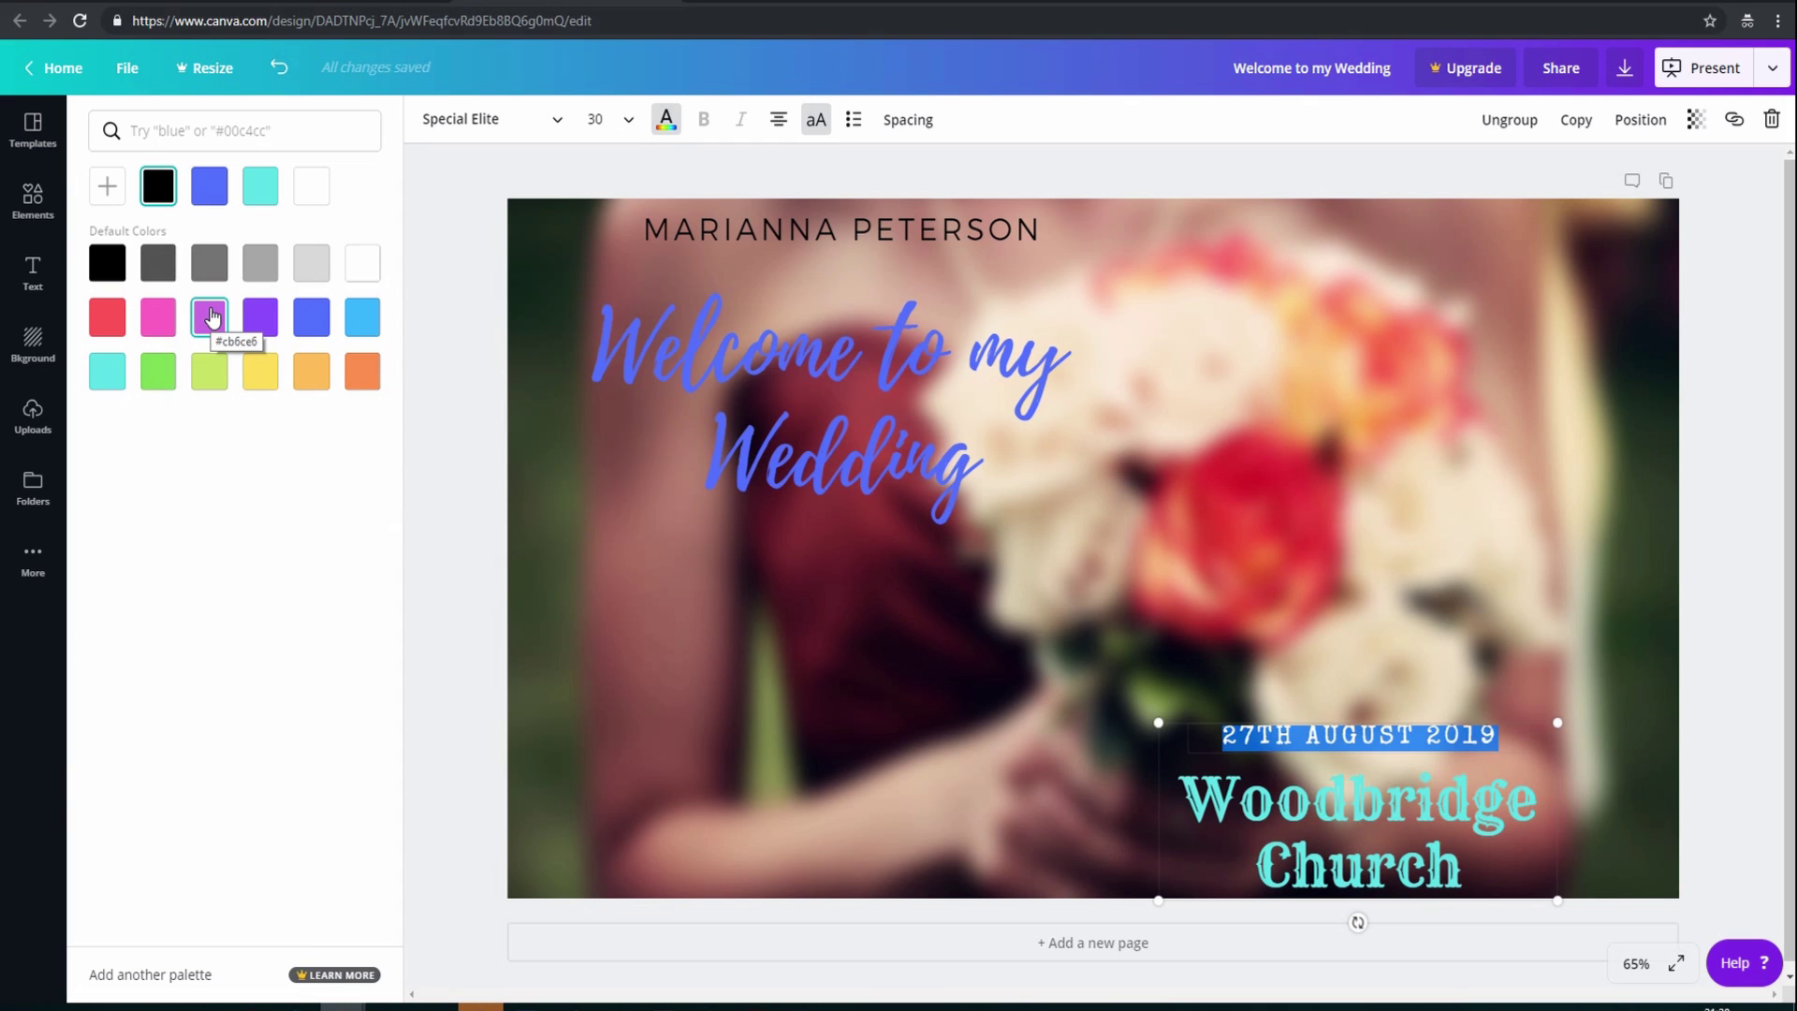
click(311, 264)
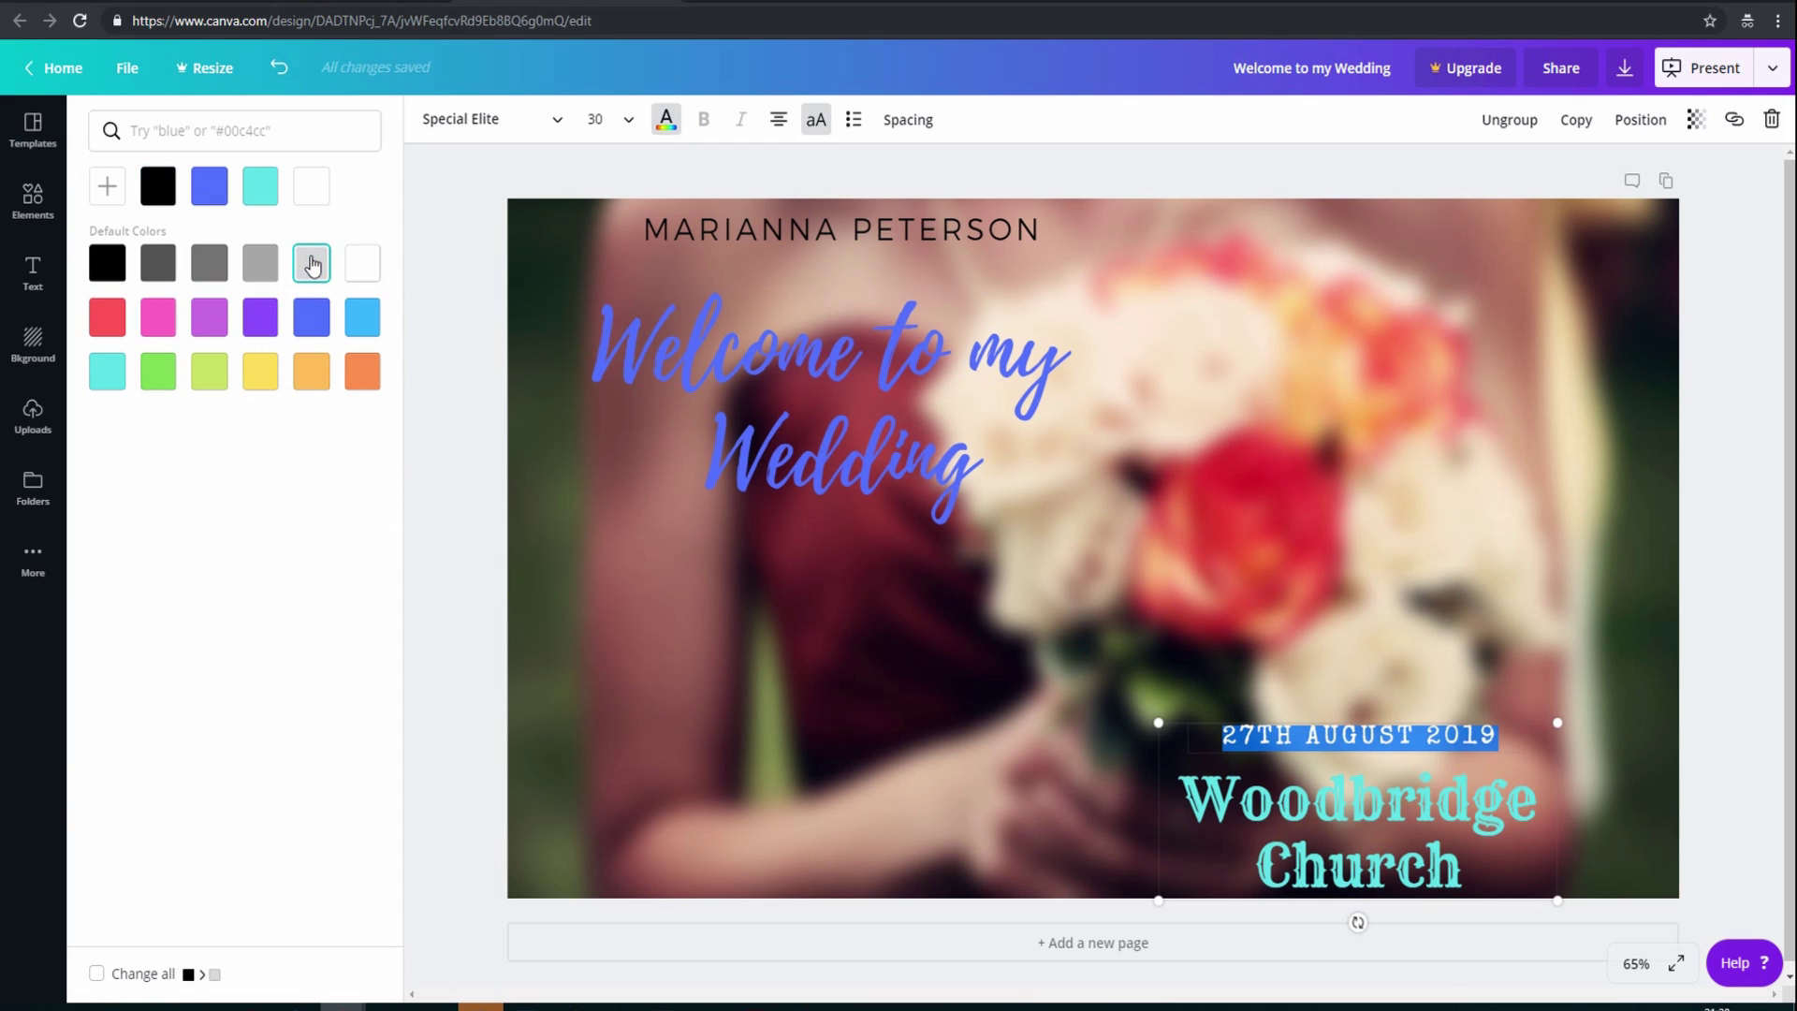
click(557, 122)
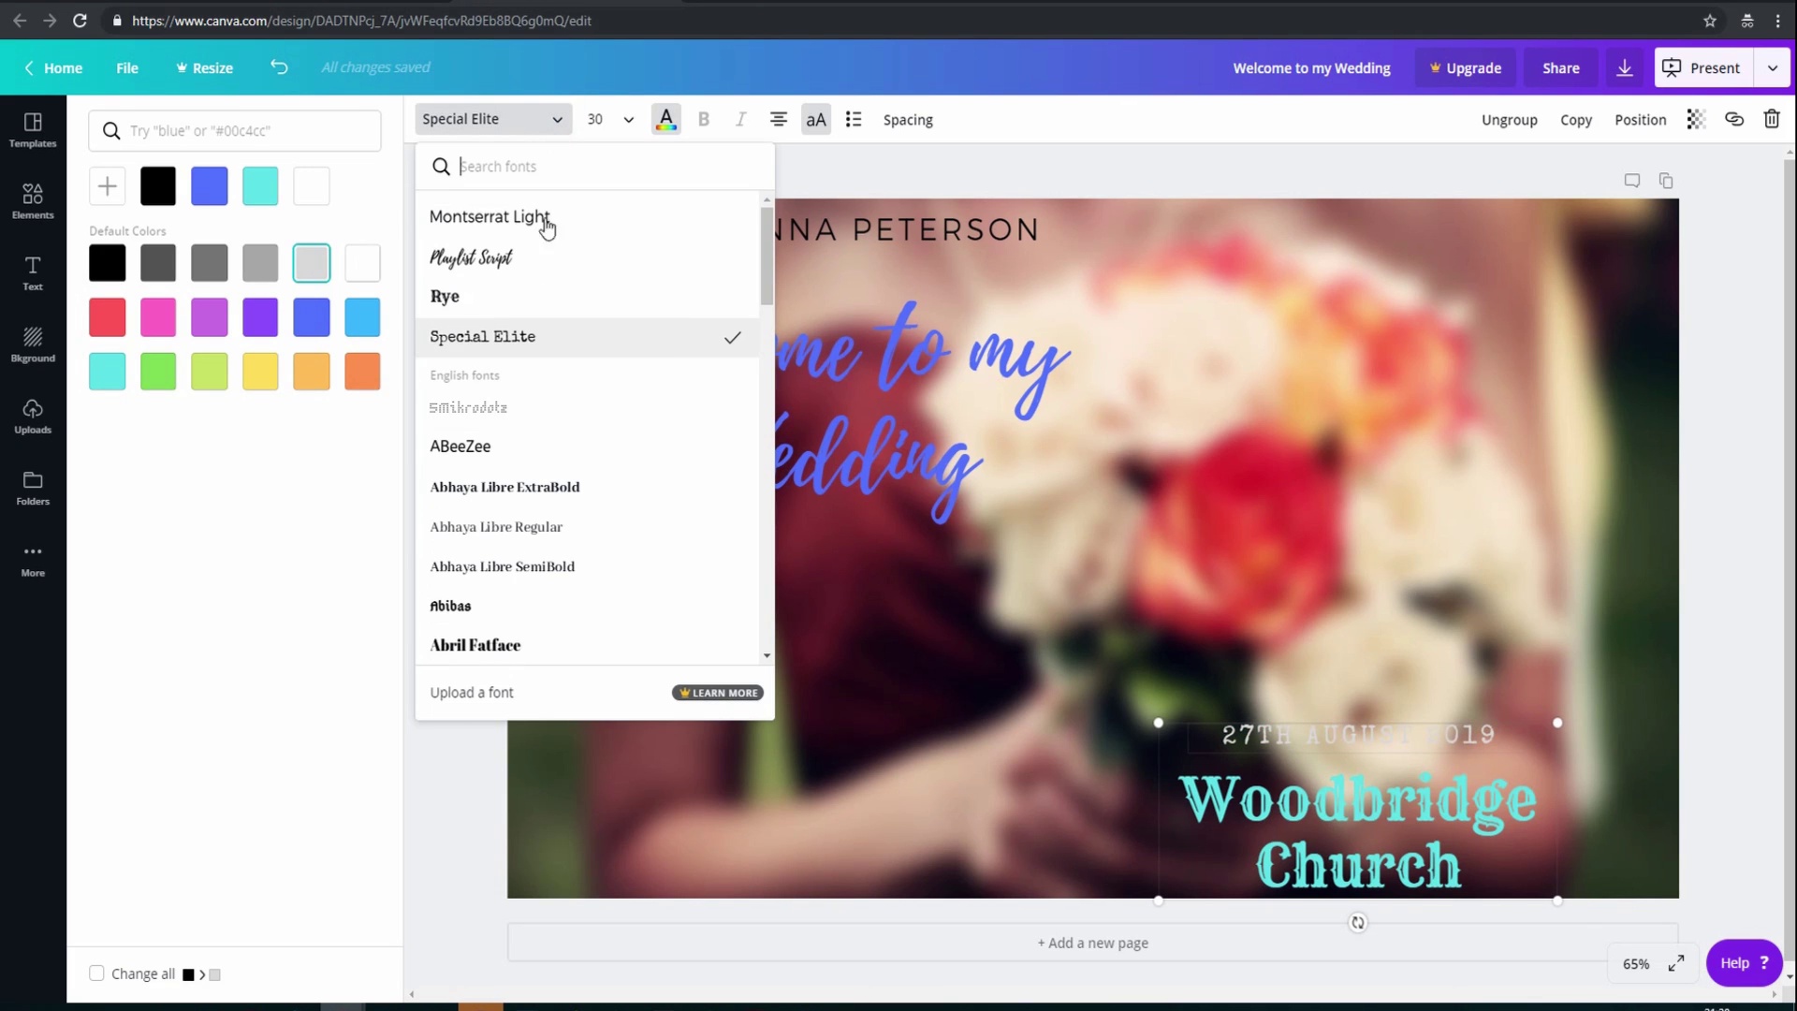
click(506, 486)
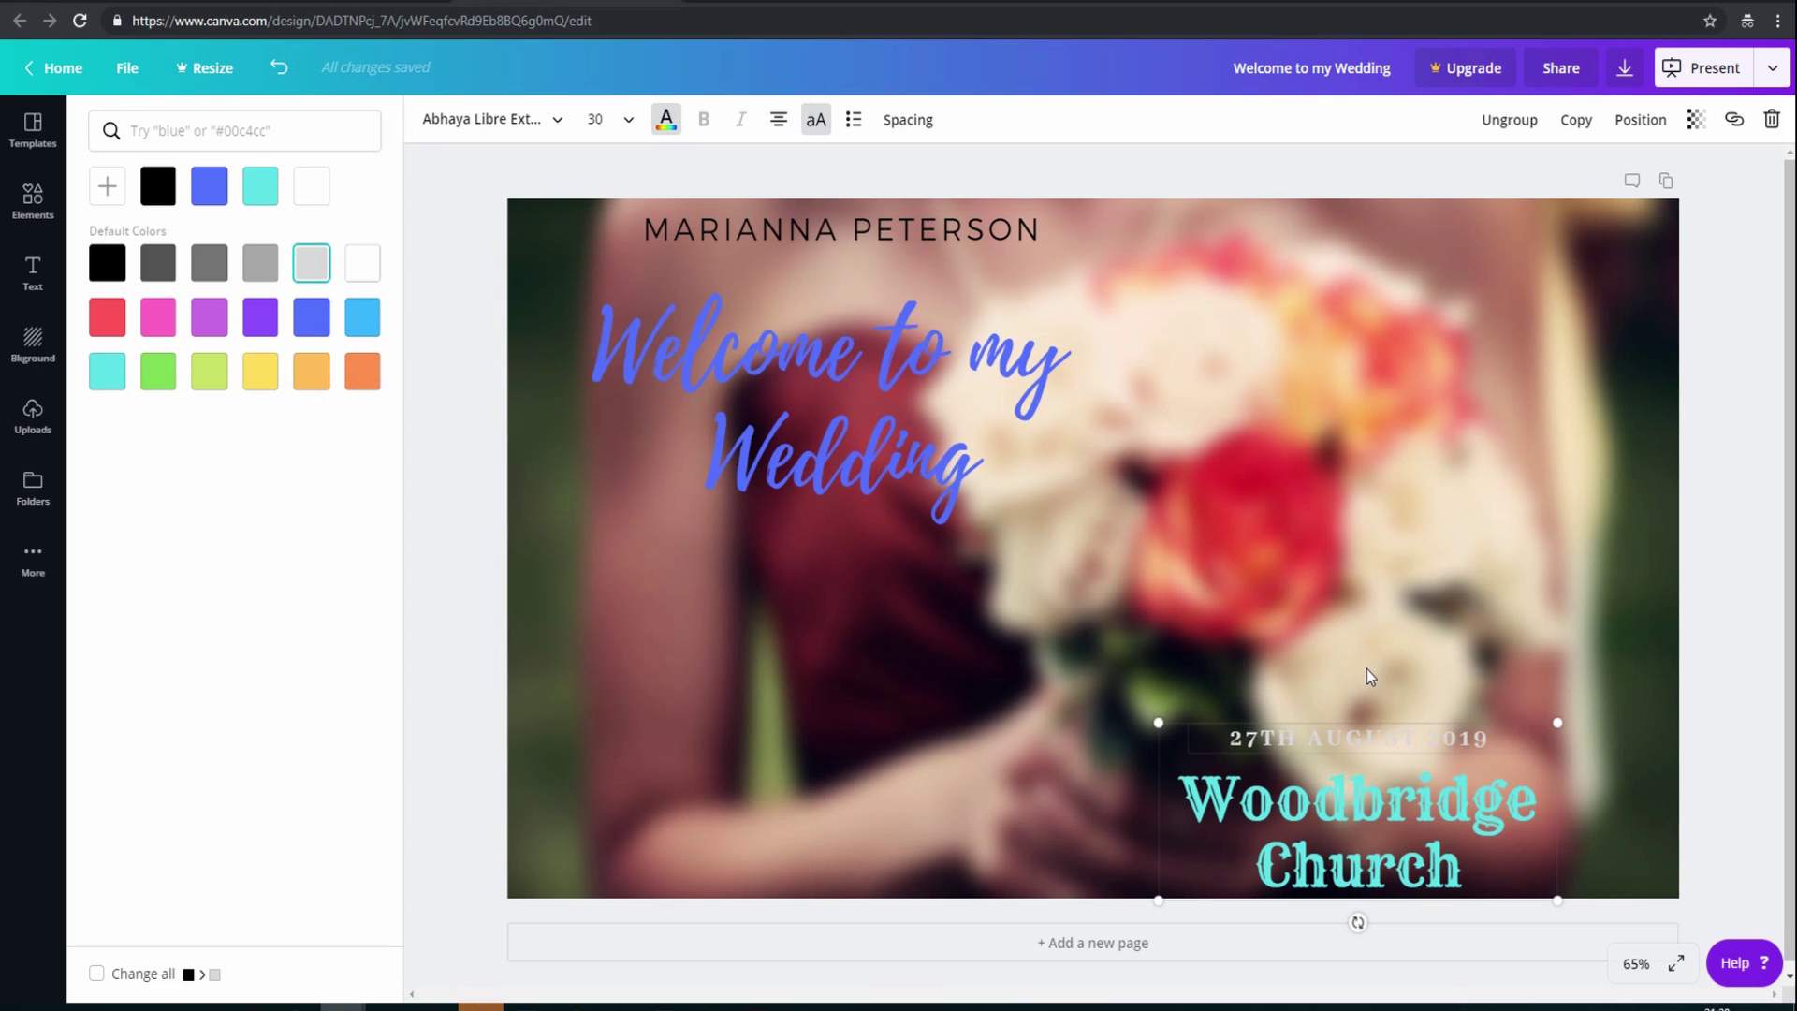
Colour the date dark blue #04478d using the custom colour picker
click(316, 322)
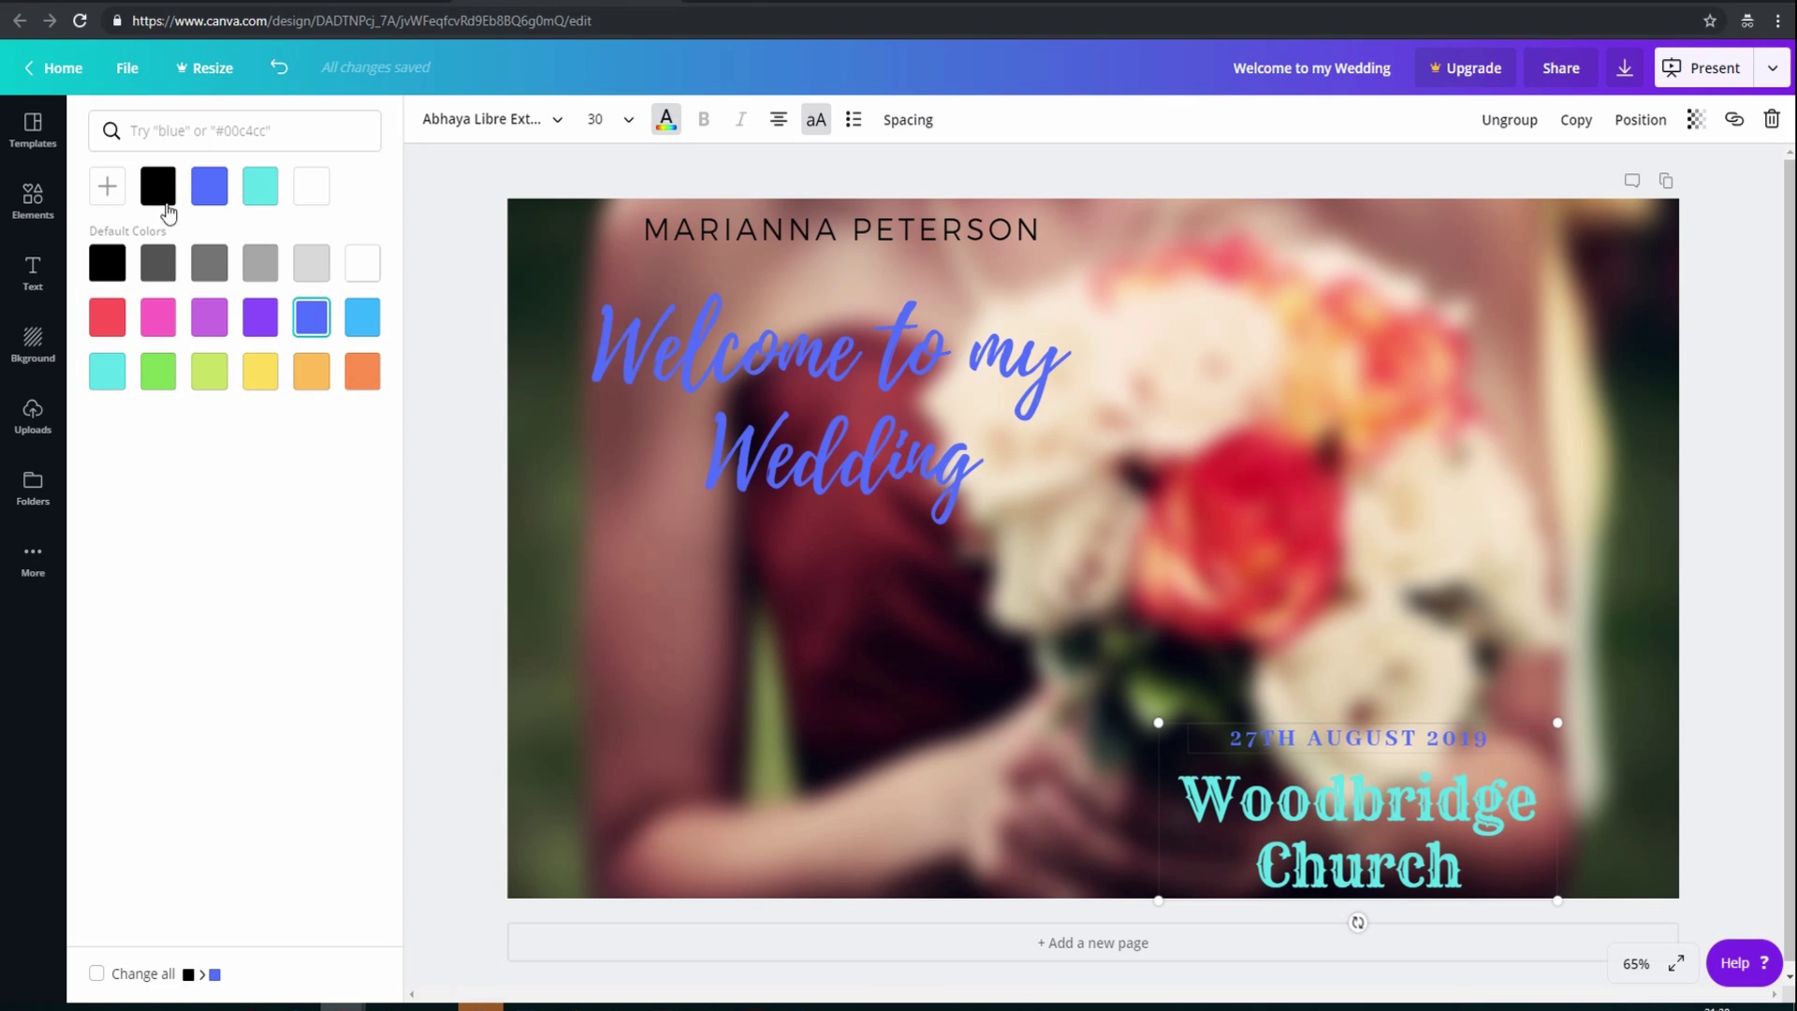
click(110, 190)
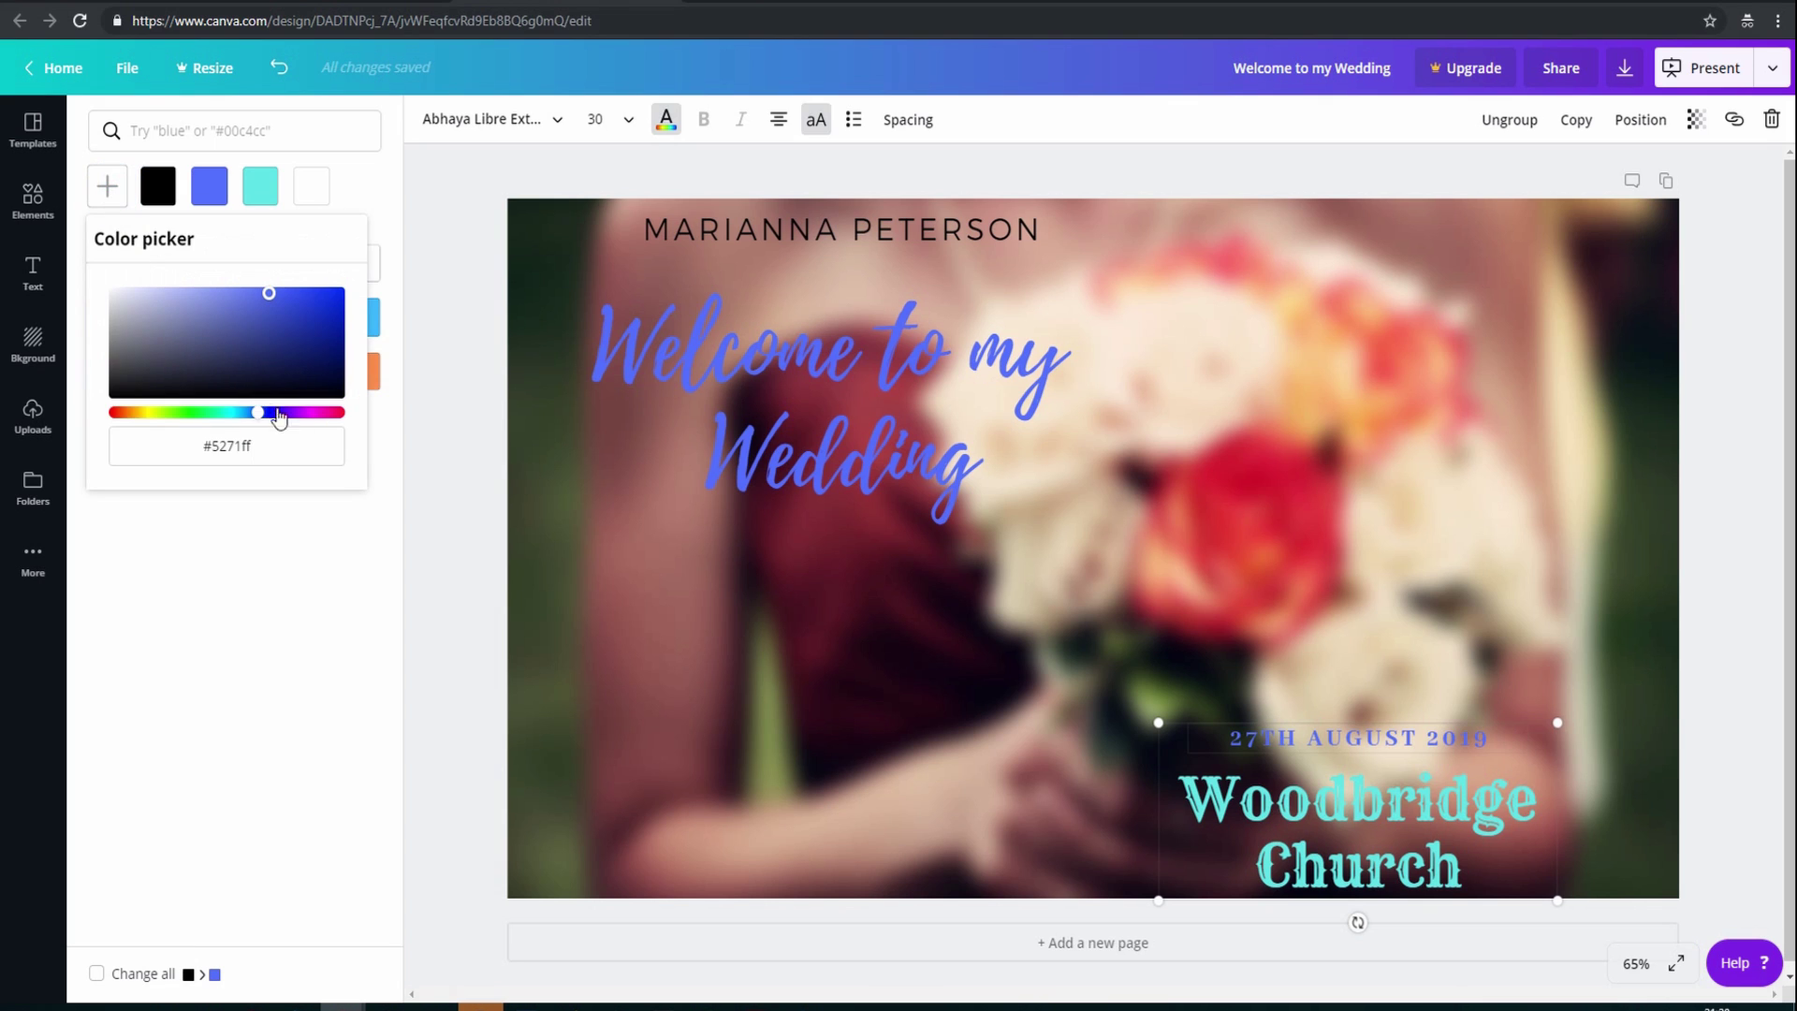
drag(279, 418, 246, 415)
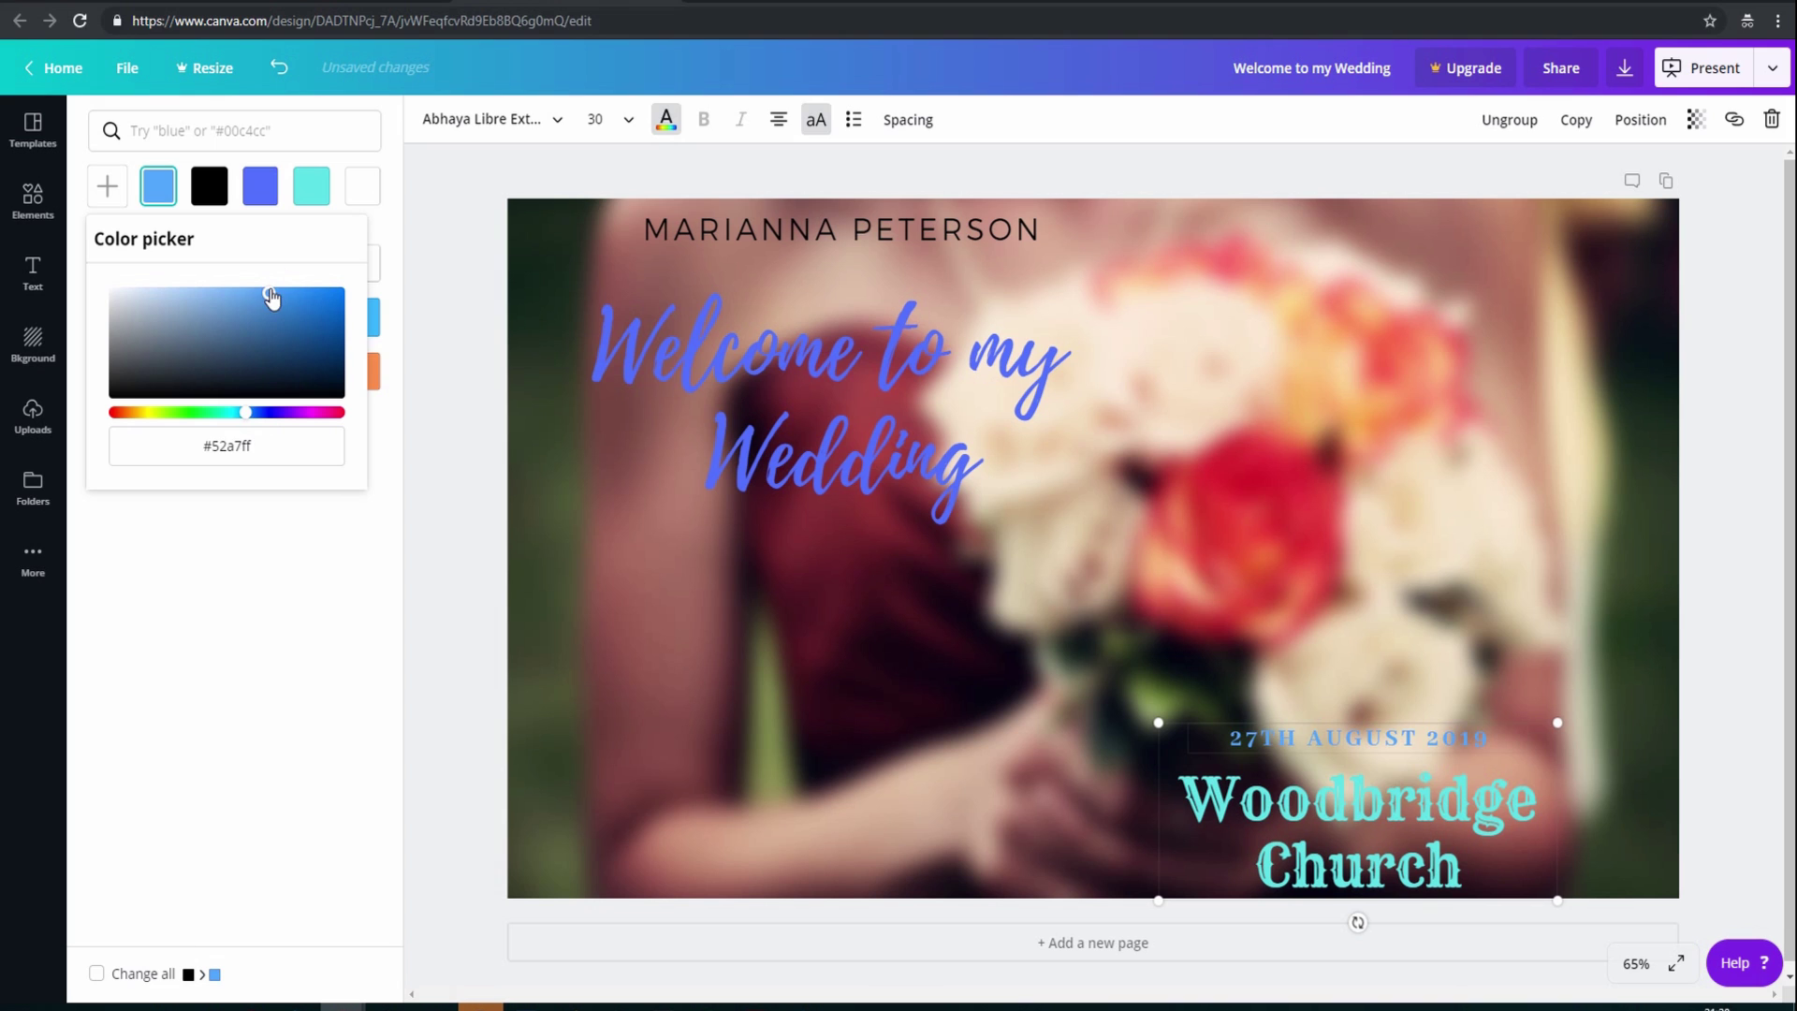
drag(271, 298, 338, 338)
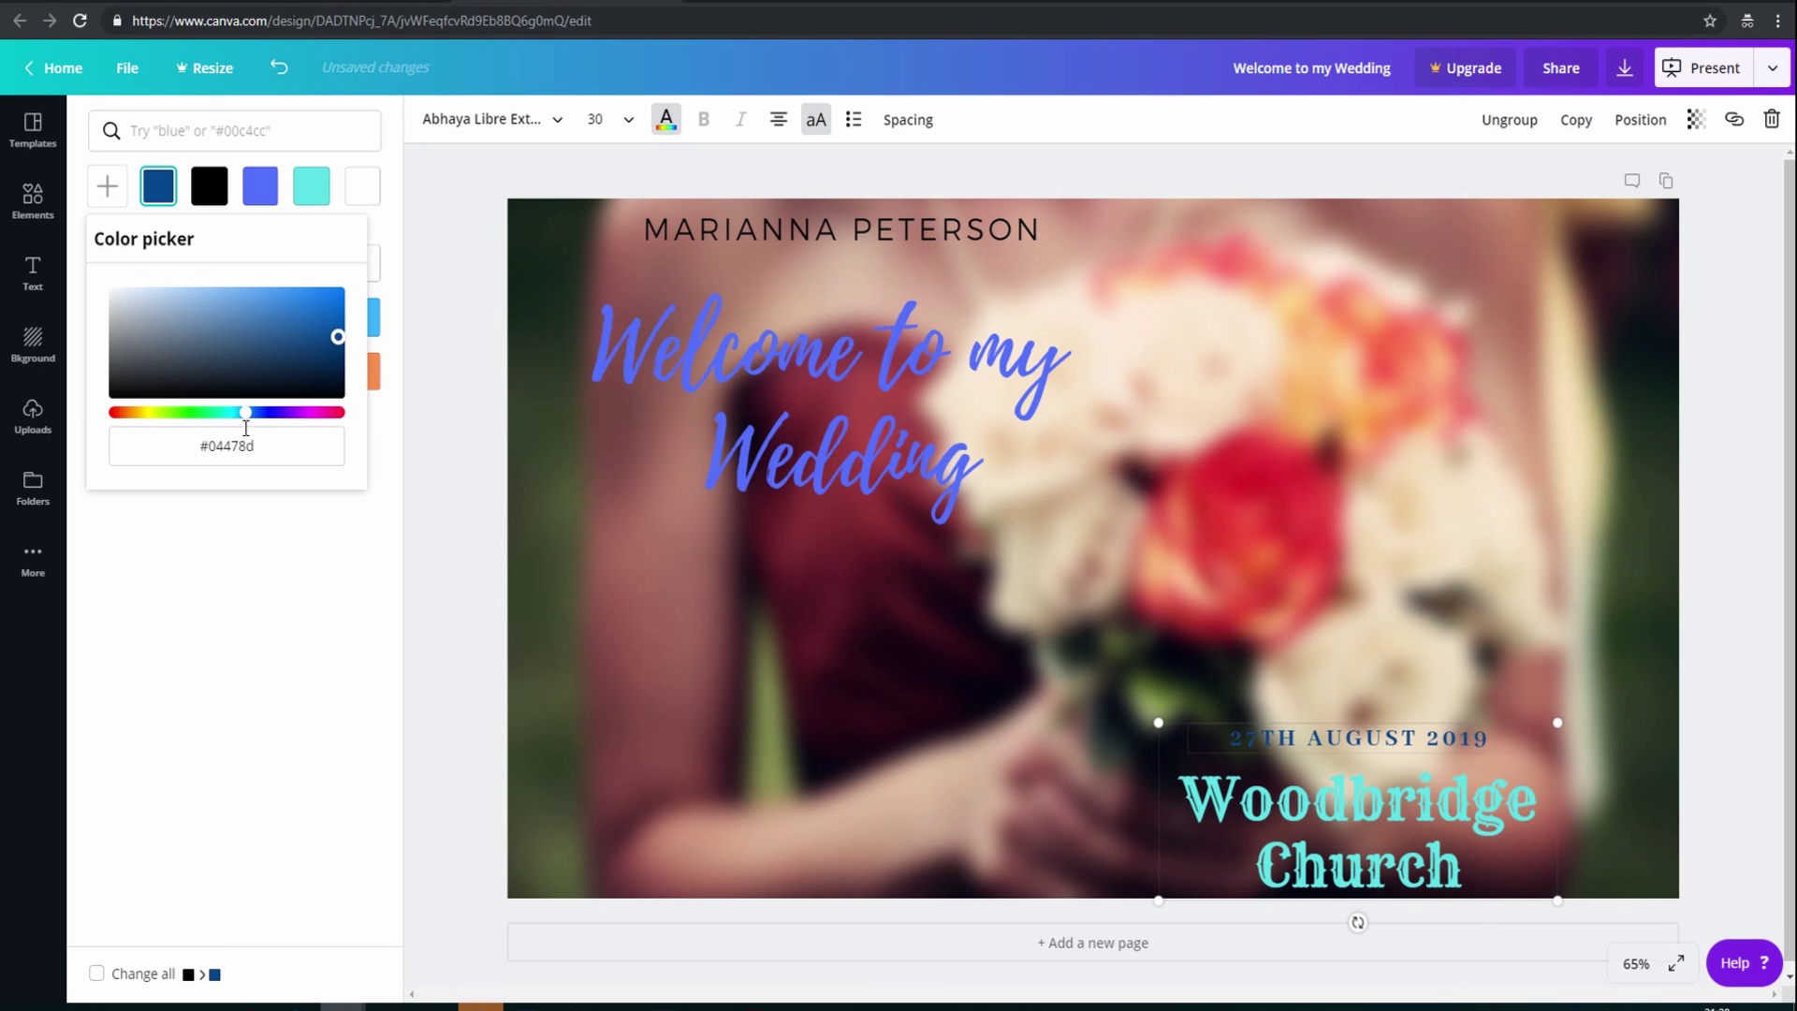
click(351, 581)
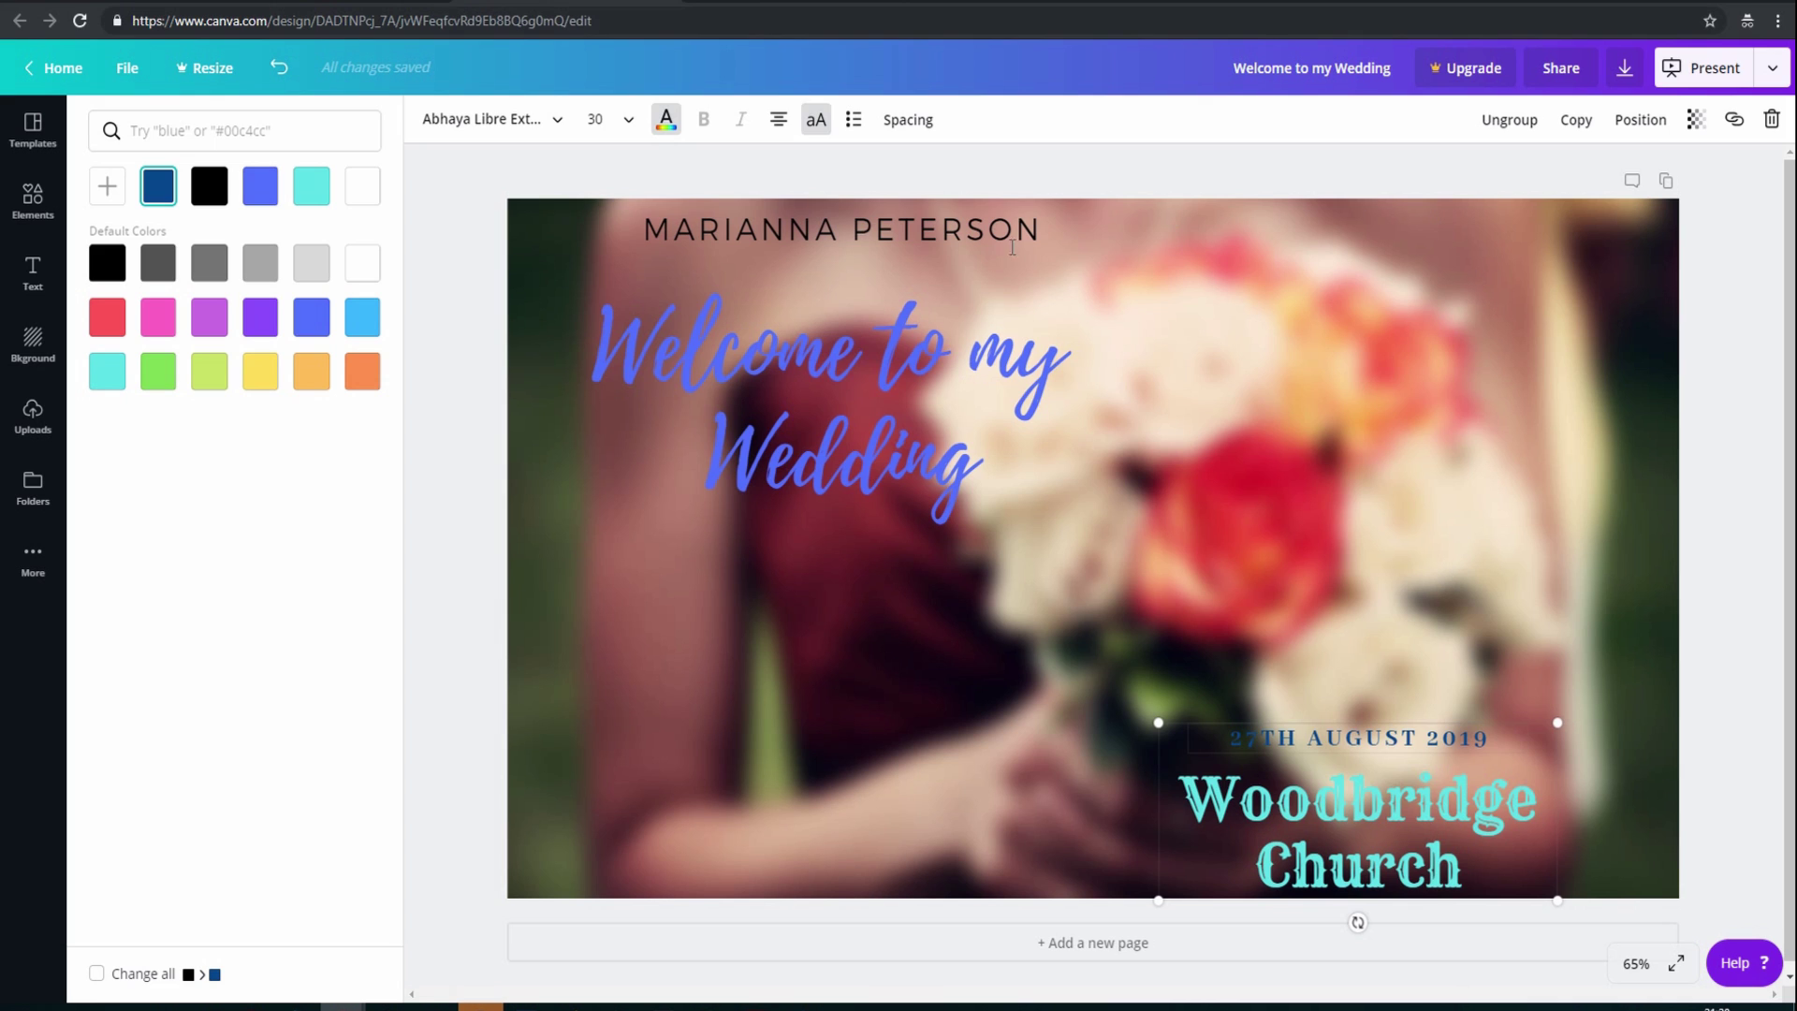
Switch the side panel to Templates and scroll through the presentation designs
click(36, 133)
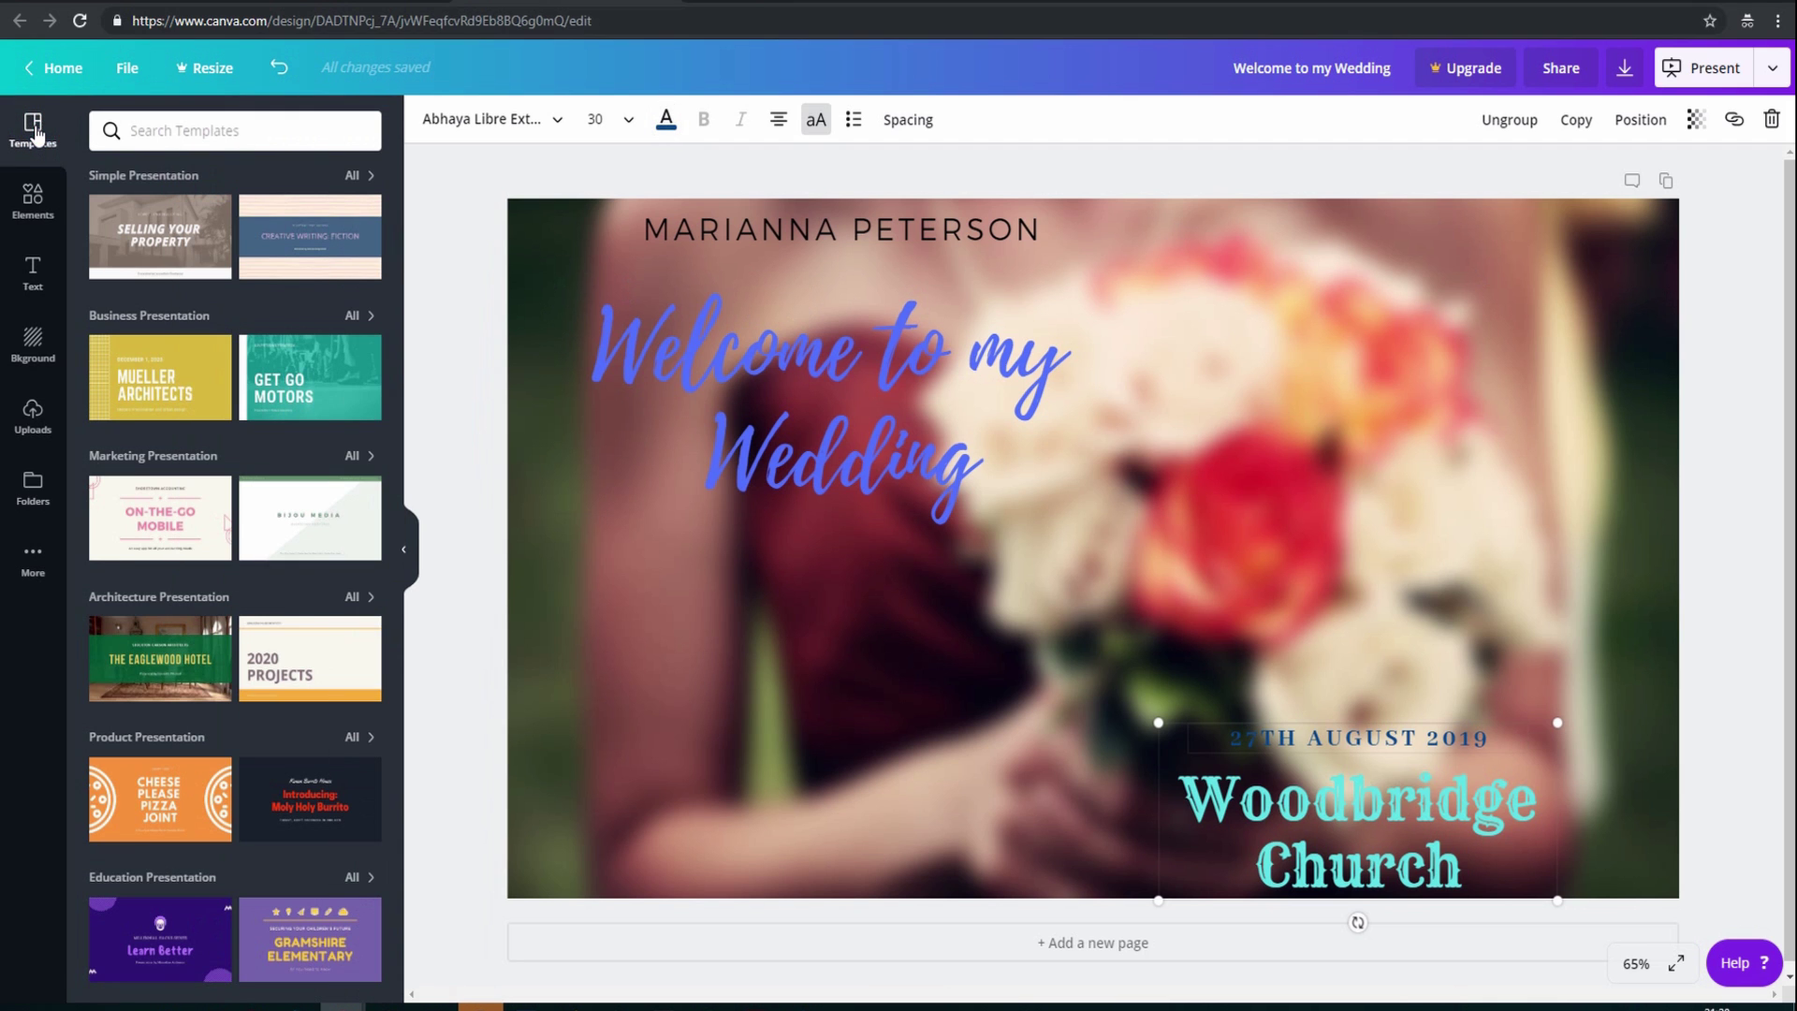
scroll(292, 300, down, 4)
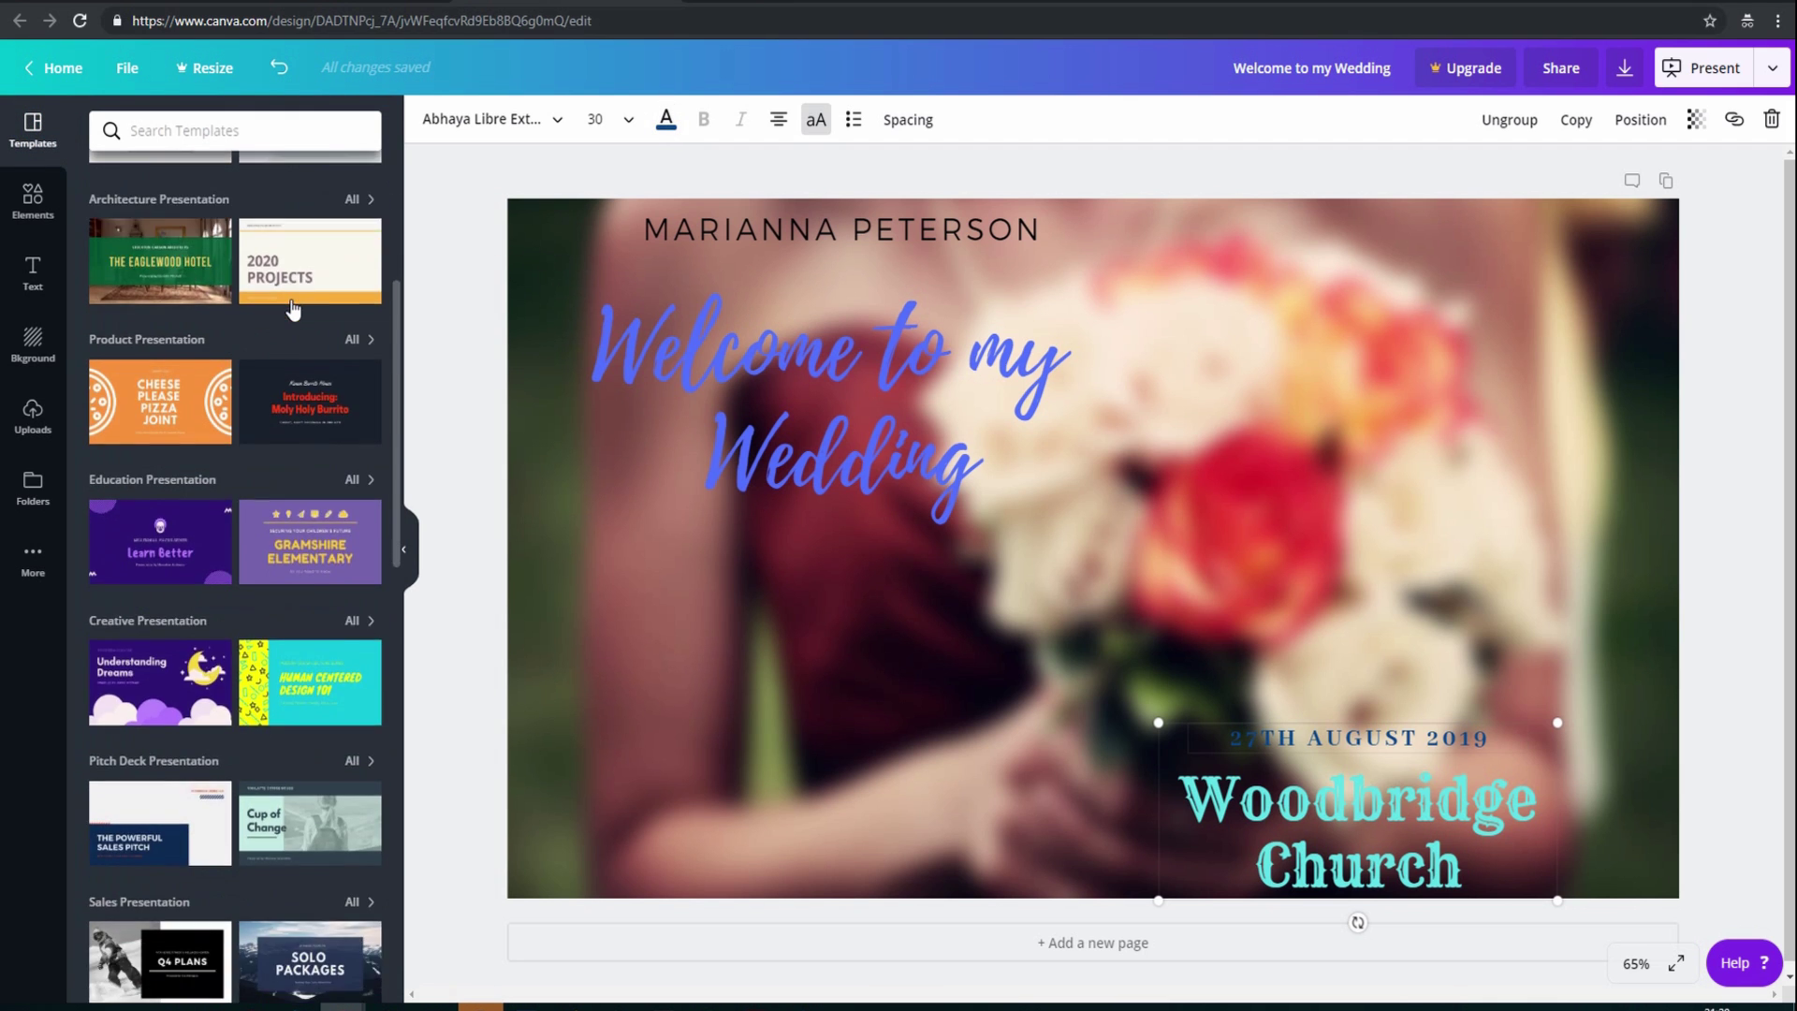
scroll(293, 309, down, 9)
scroll(293, 306, down, 4)
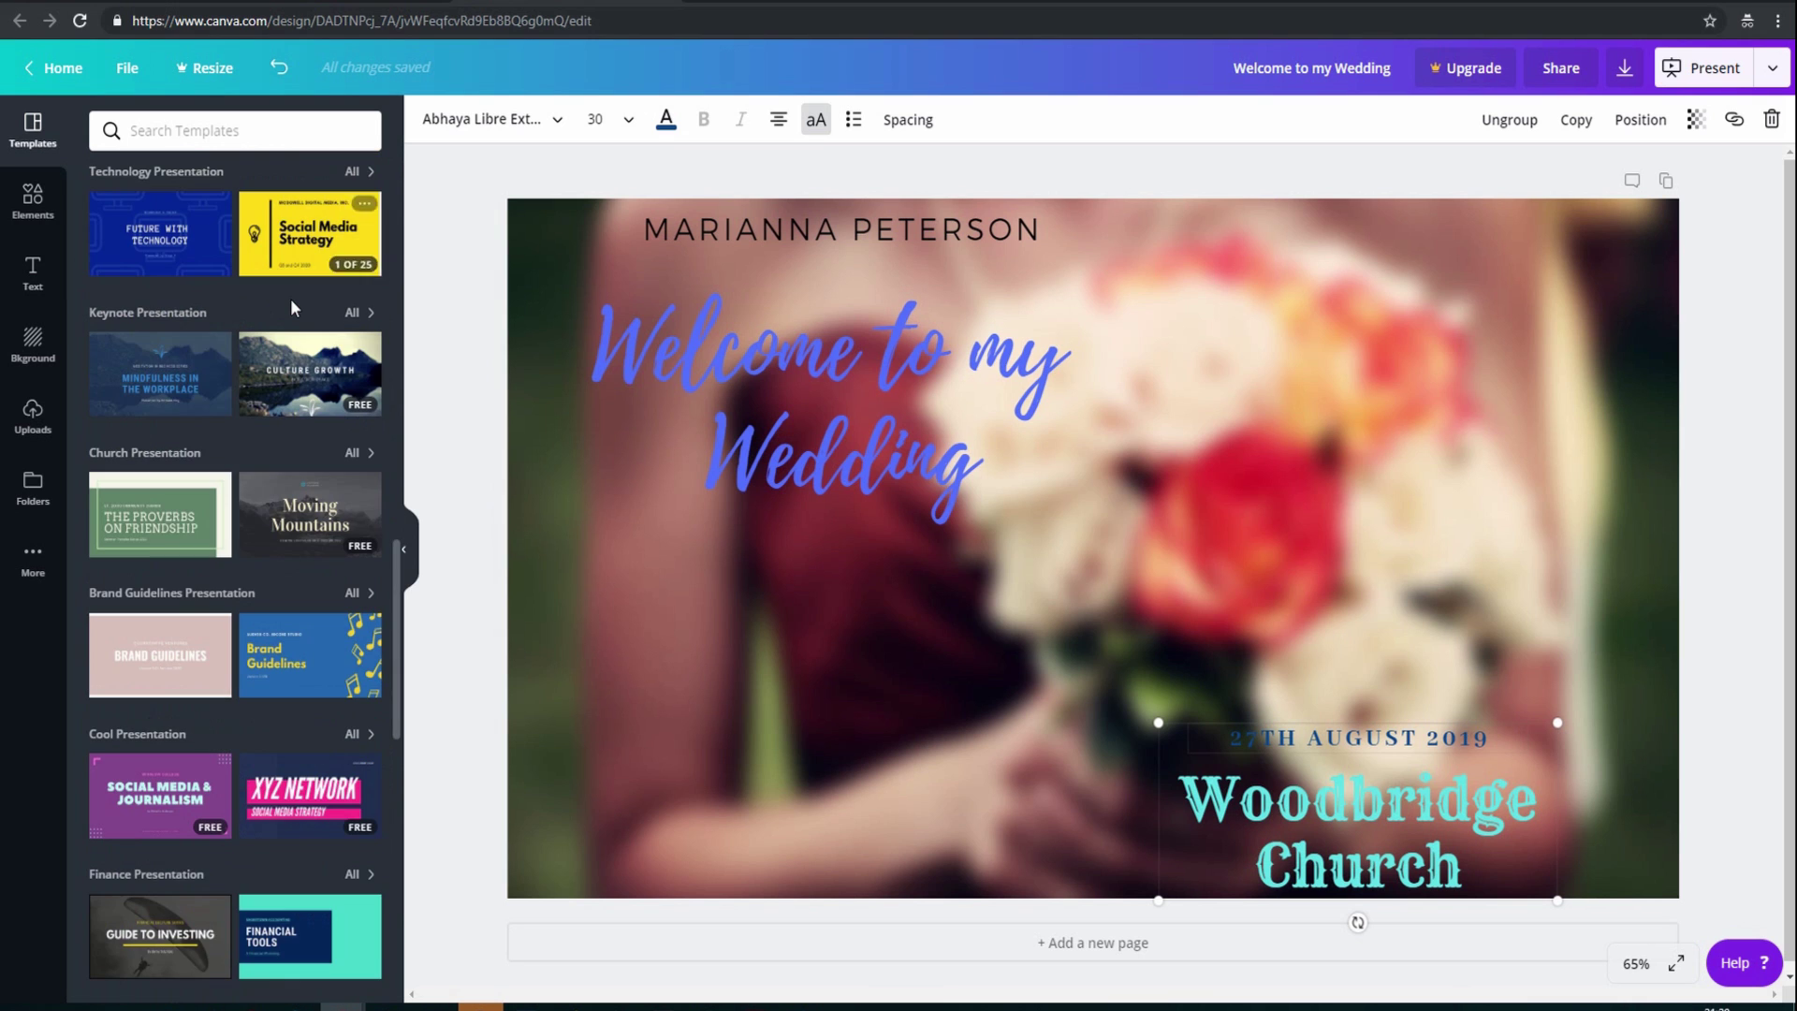
scroll(293, 307, down, 4)
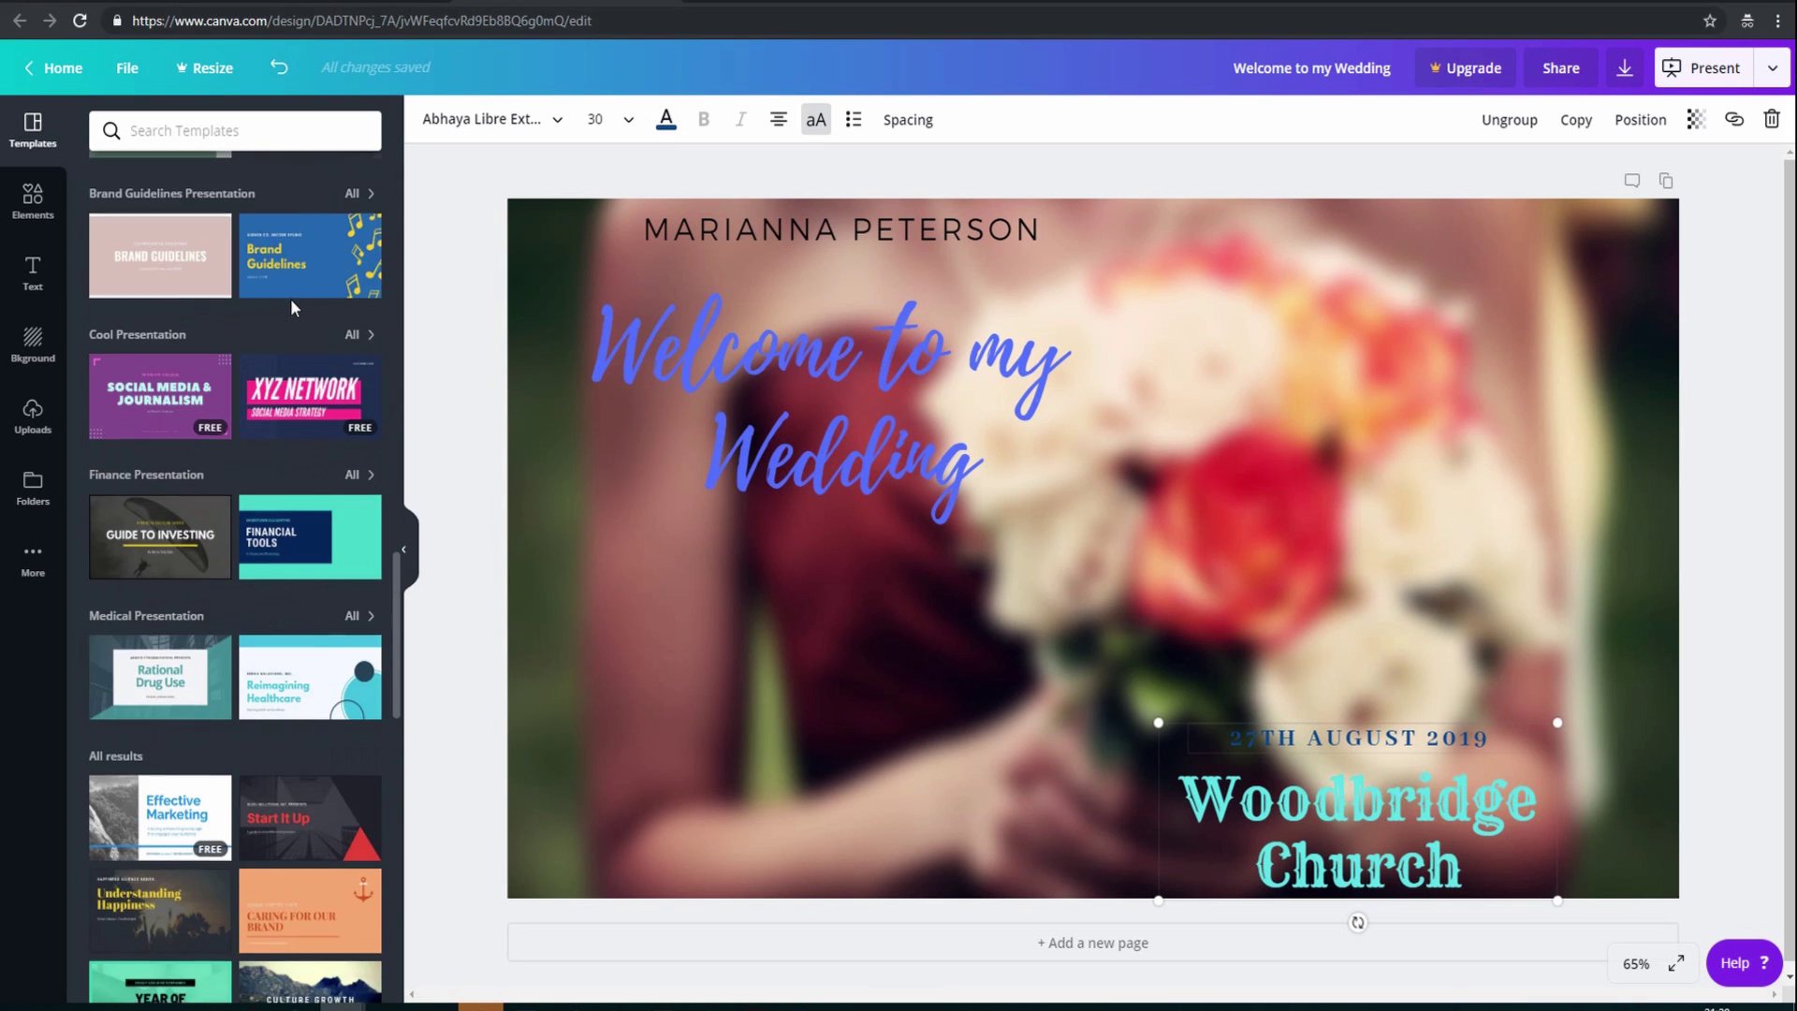
scroll(291, 303, down, 8)
scroll(293, 309, down, 4)
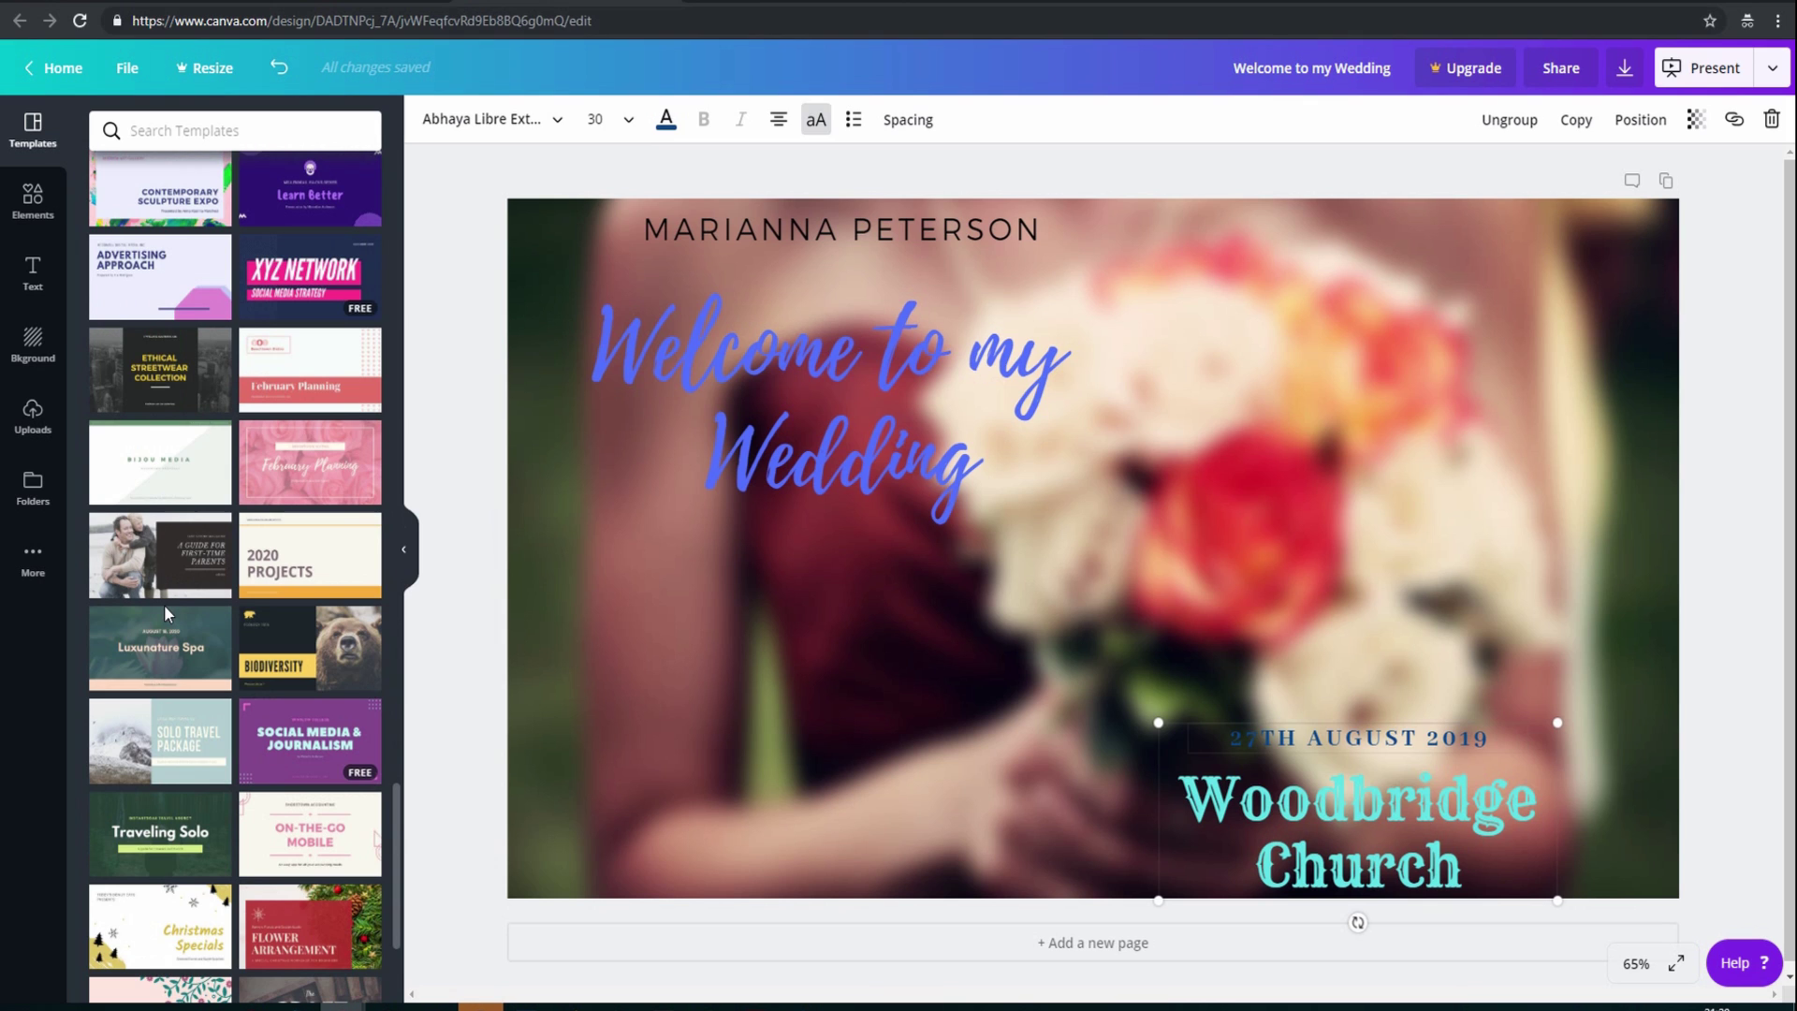
mouse_move(192, 594)
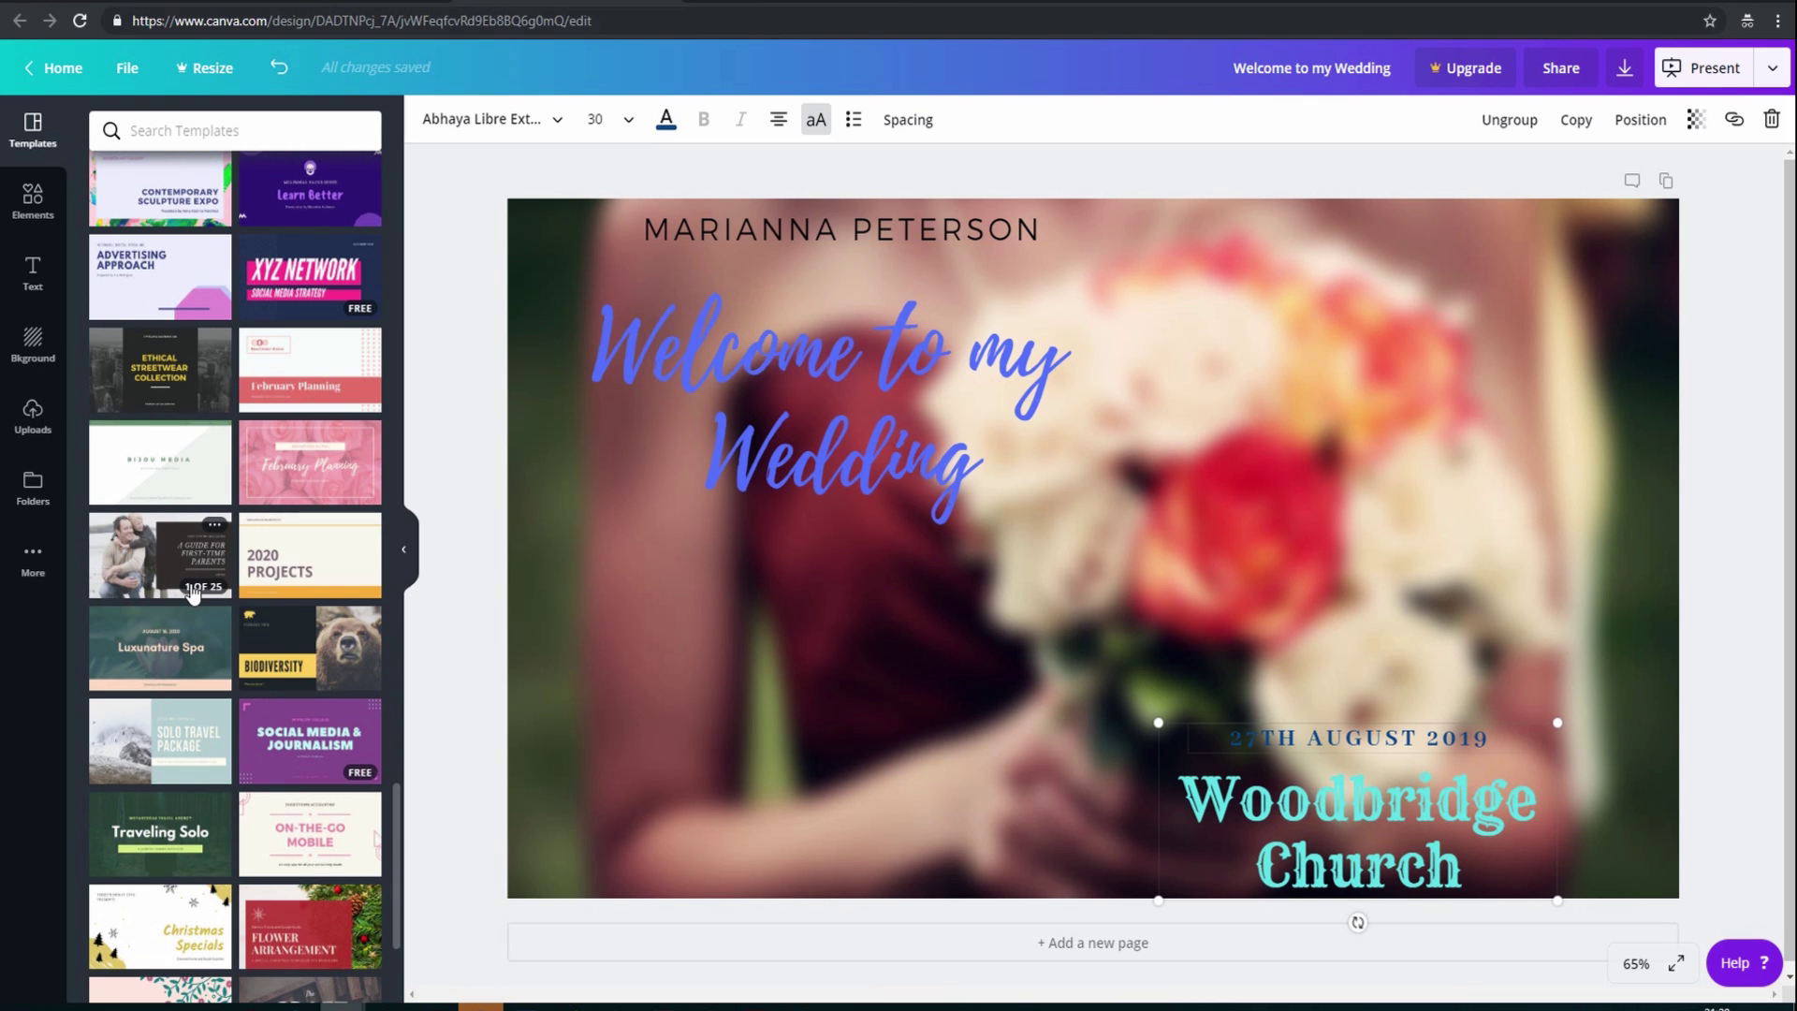